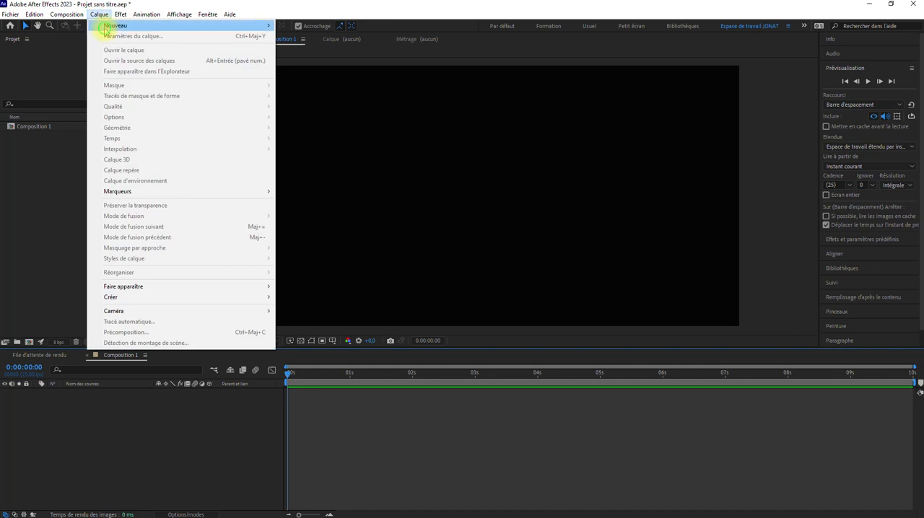
pyautogui.moveTo(104, 25)
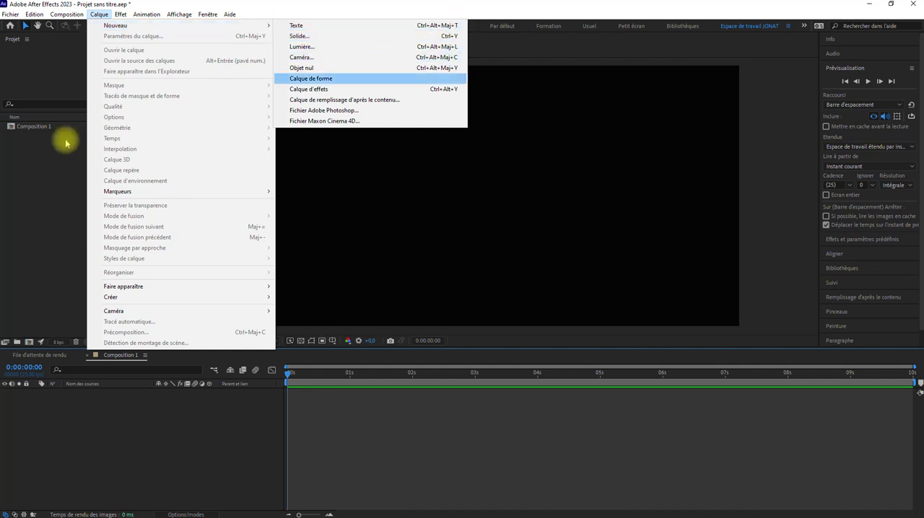
pyautogui.click(31, 170)
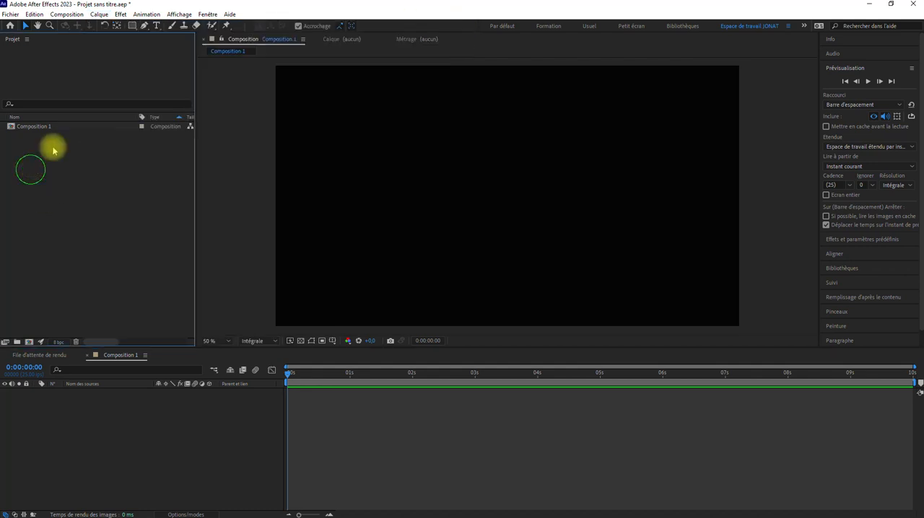
# Place a text layer in the upper middle of the composition with the Type tool and enter the person's full name.
pyautogui.click(157, 27)
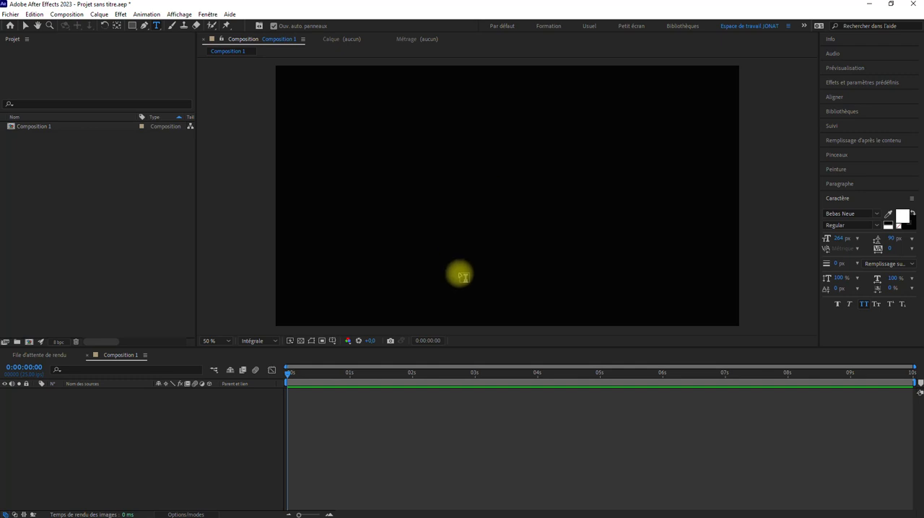
pyautogui.click(475, 175)
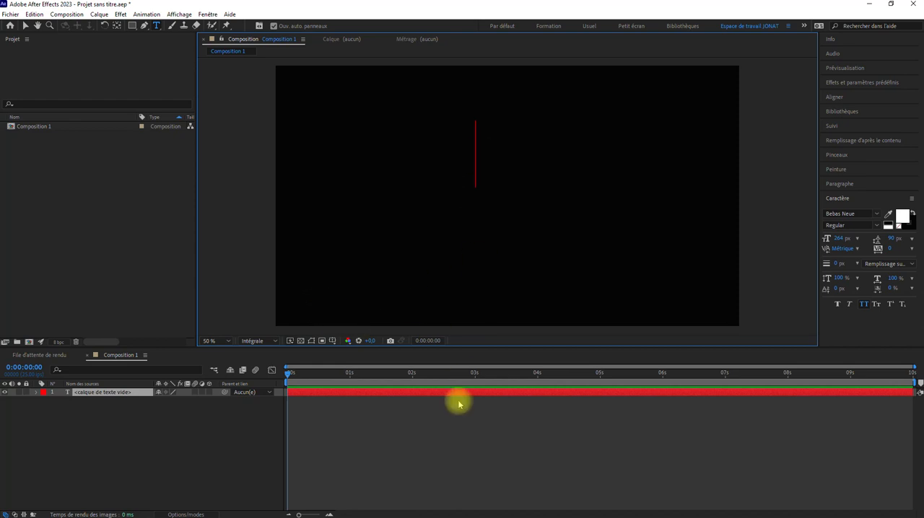
pyautogui.write('W')
pyautogui.press('BackSpace')
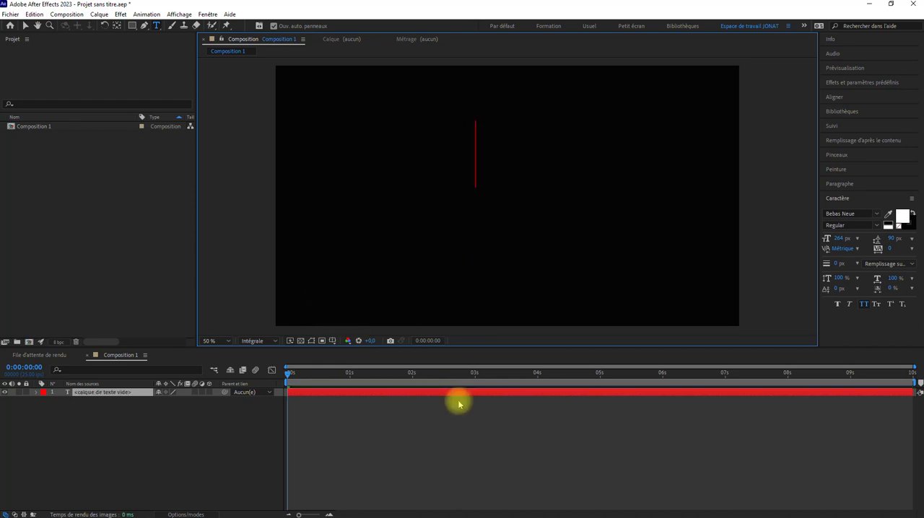
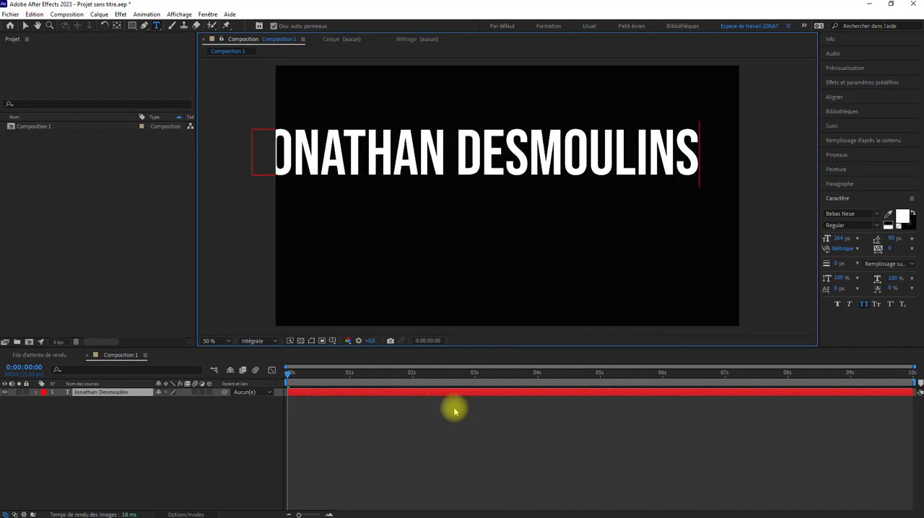
# Delete the text layer from the composition.
pyautogui.click(457, 392)
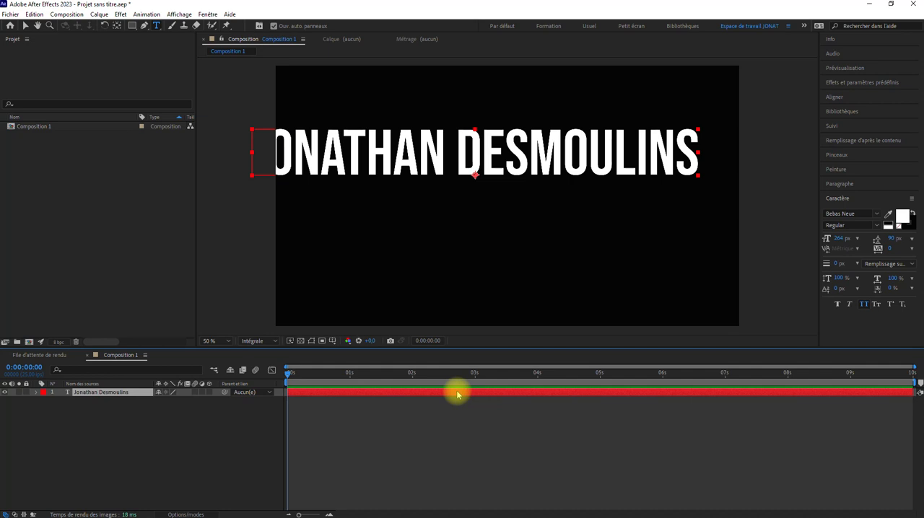
pyautogui.press('Delete')
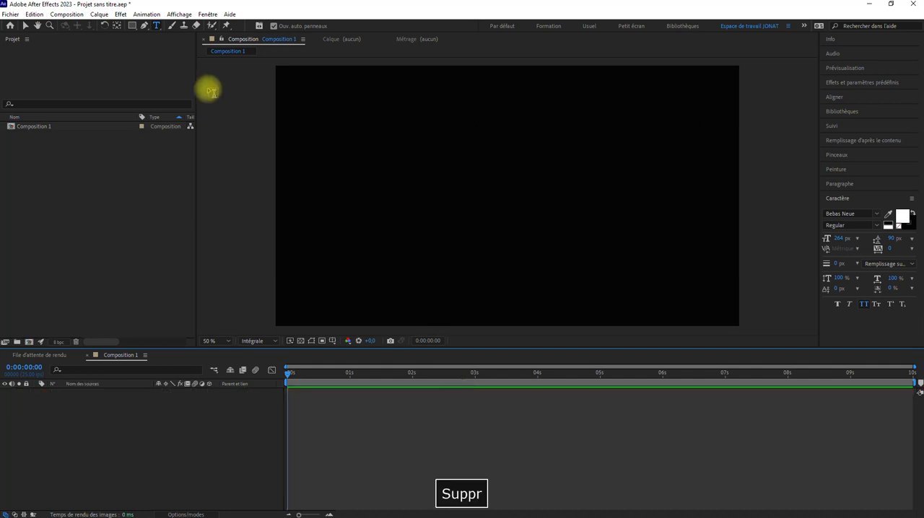
# Create a new text layer with the layer command and enter the person's full name as its text.
pyautogui.click(100, 15)
pyautogui.moveTo(249, 25)
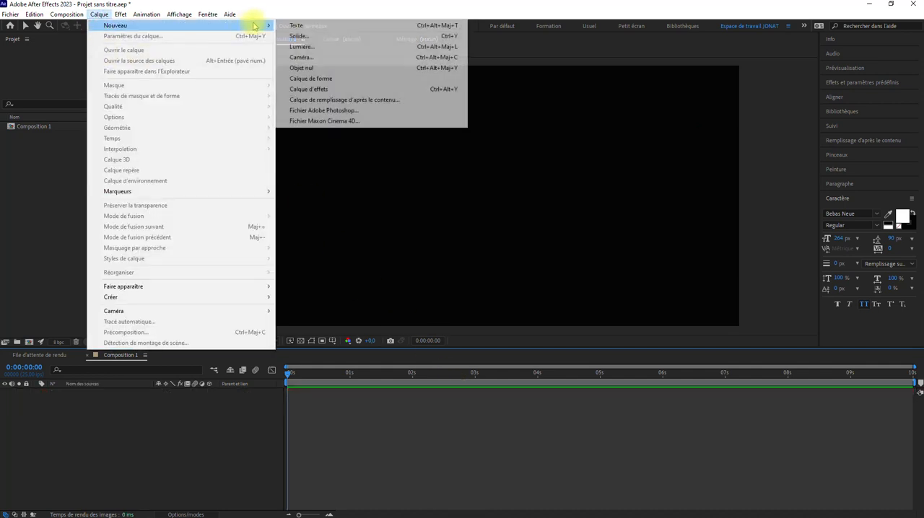
pyautogui.click(314, 25)
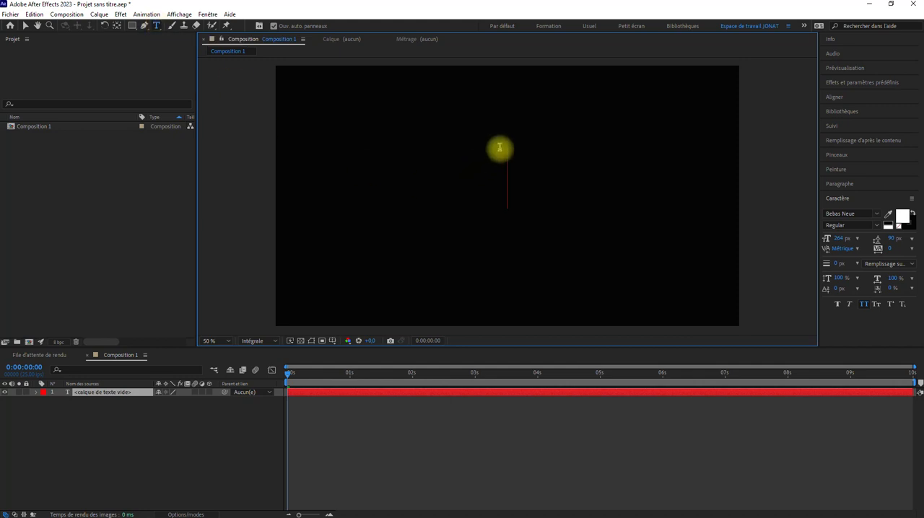
pyautogui.click(441, 396)
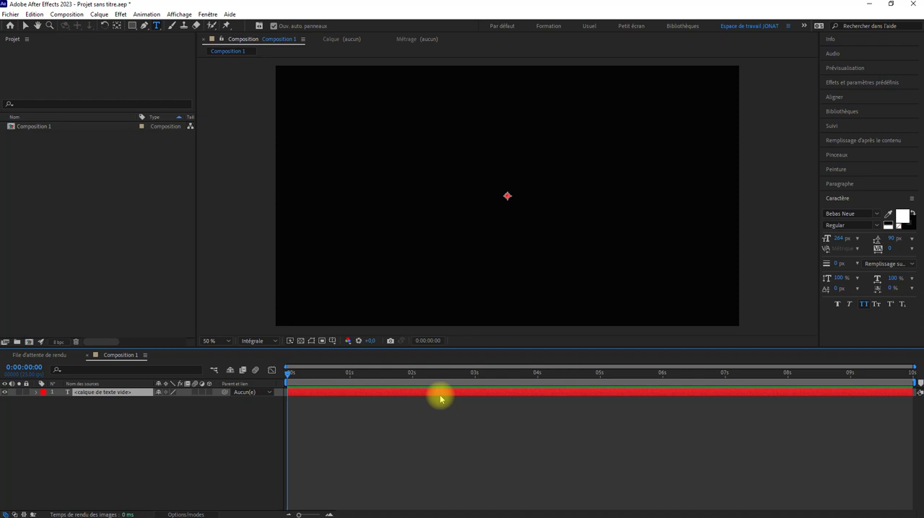
pyautogui.doubleClick(440, 396)
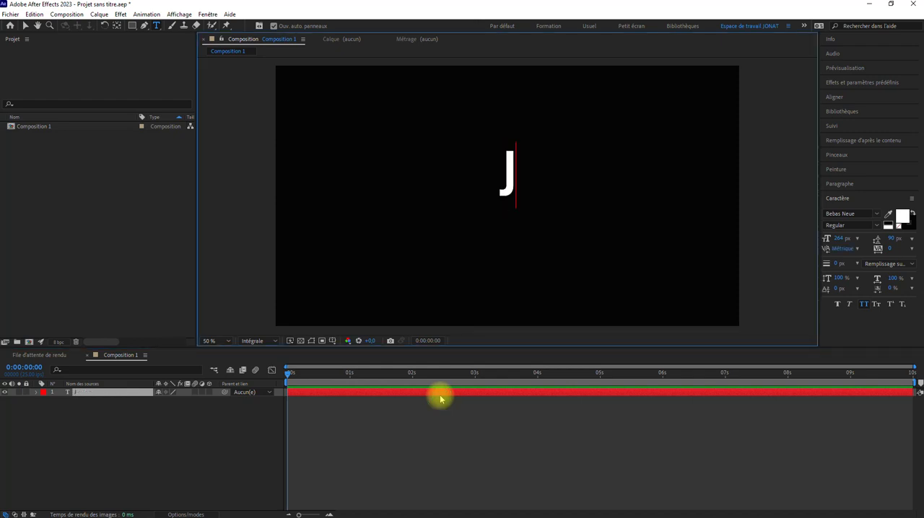
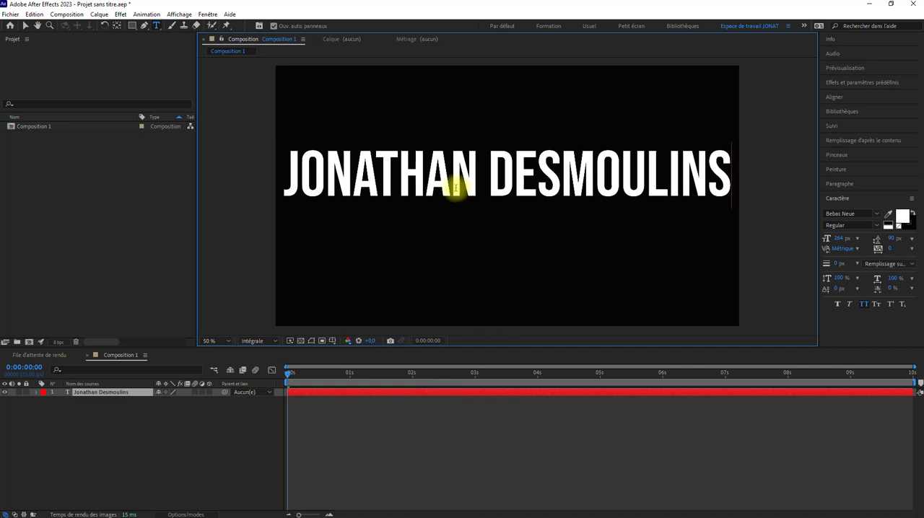
# Move the name text off-centre, and align its layer to the horizontal and vertical centre of the composition.
pyautogui.click(24, 26)
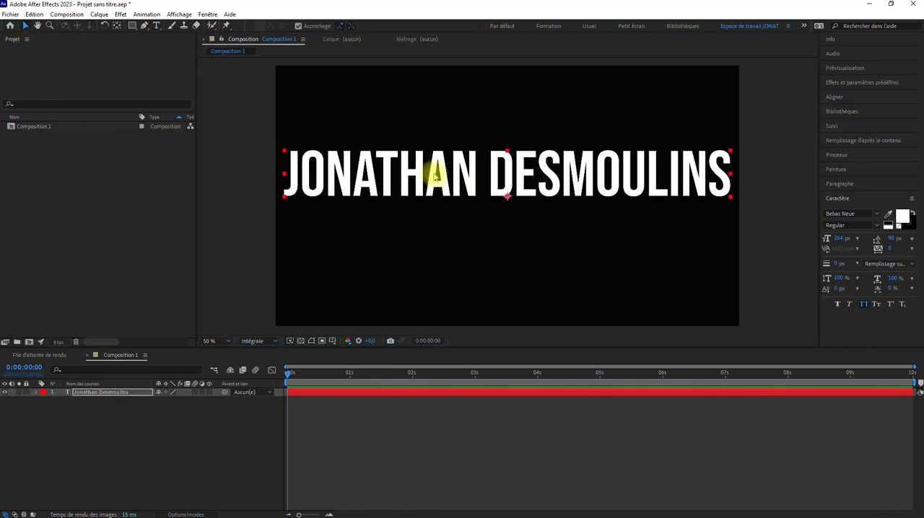
pyautogui.moveTo(433, 175); pyautogui.dragTo(377, 208)
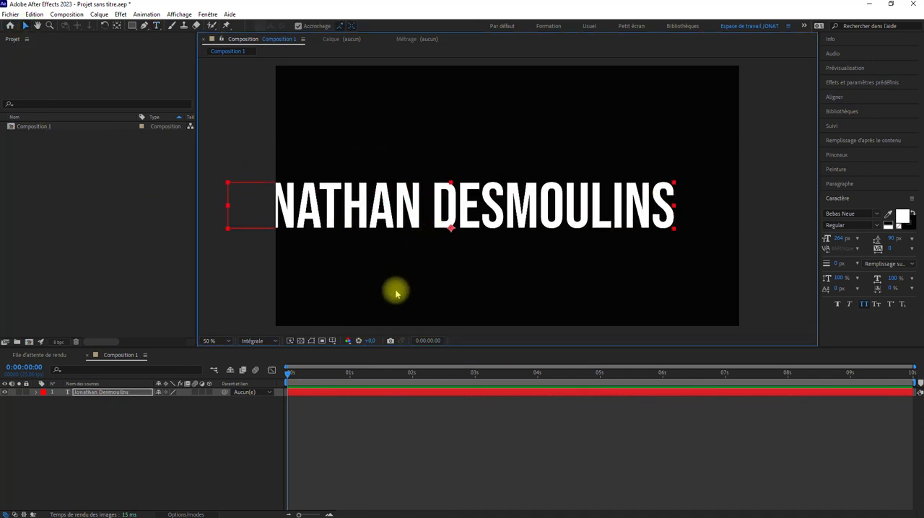
pyautogui.click(449, 395)
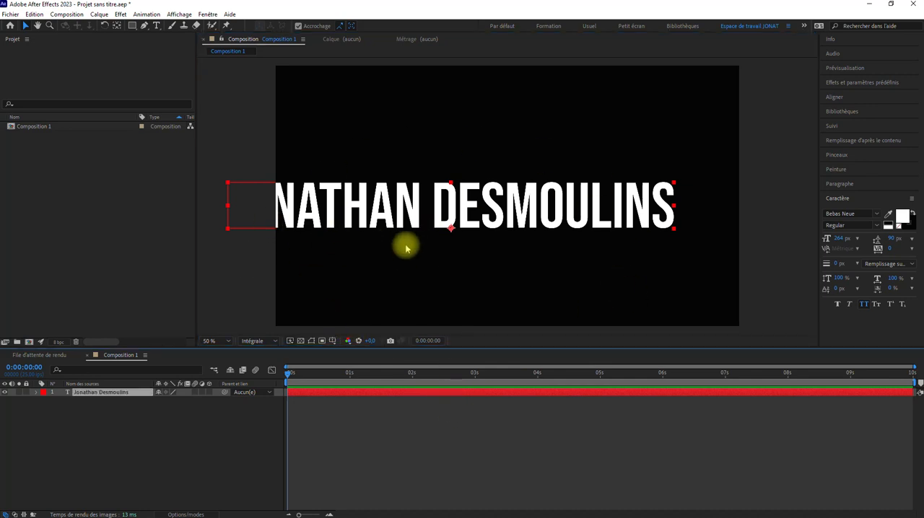
pyautogui.click(835, 98)
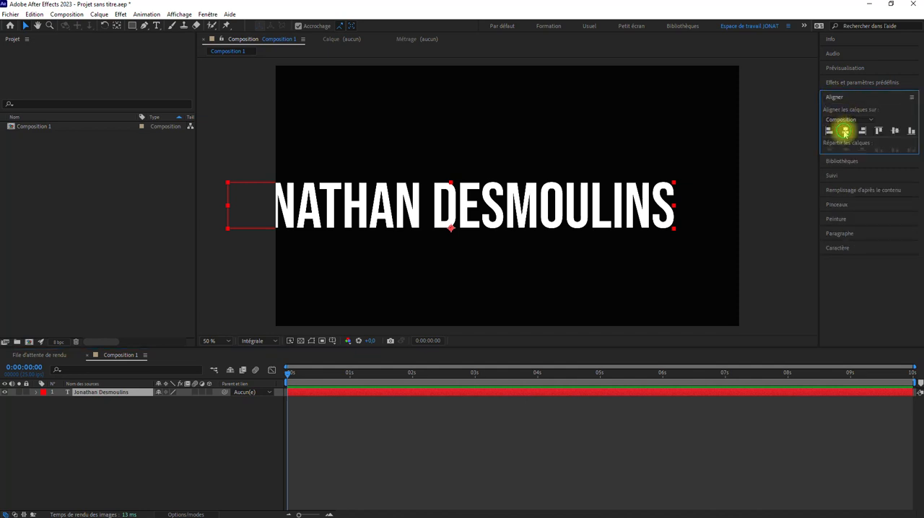
pyautogui.click(845, 131)
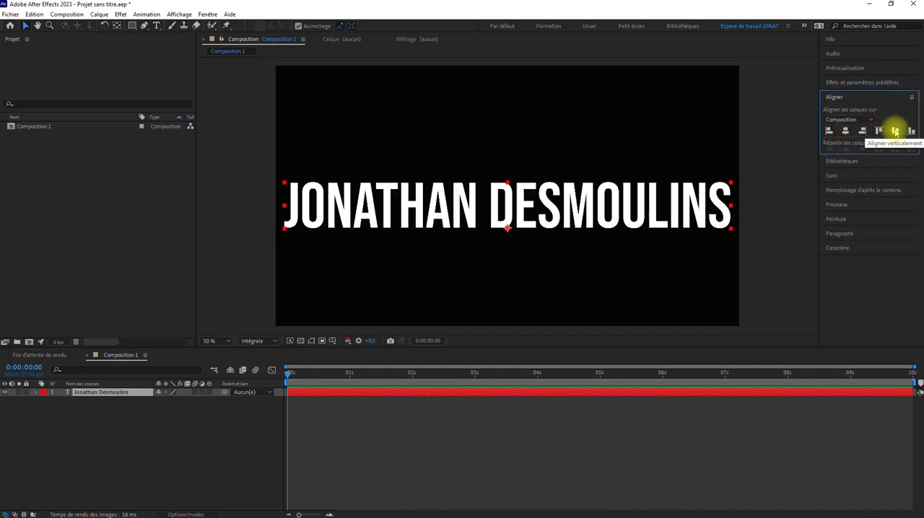
pyautogui.click(895, 131)
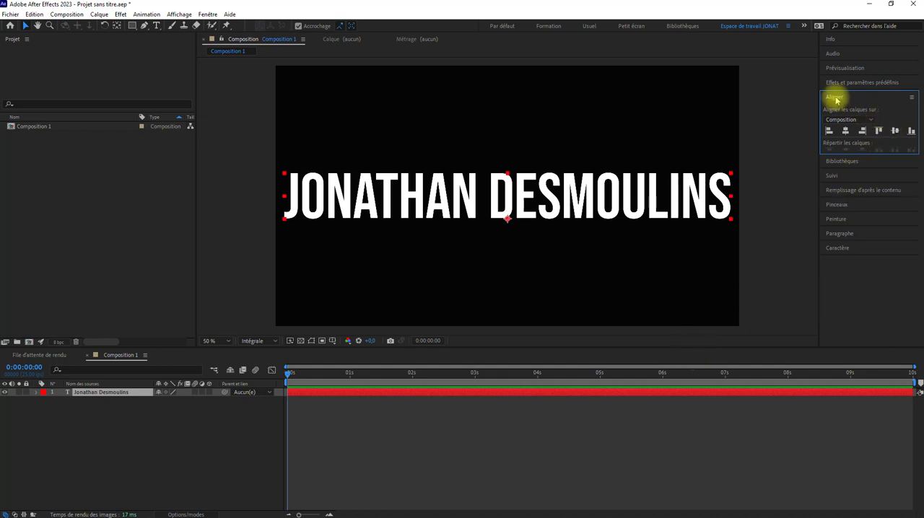
# Close the Aligner and Bibliothèques panels, and bring Aligner back into the workspace.
pyautogui.click(911, 97)
pyautogui.click(891, 101)
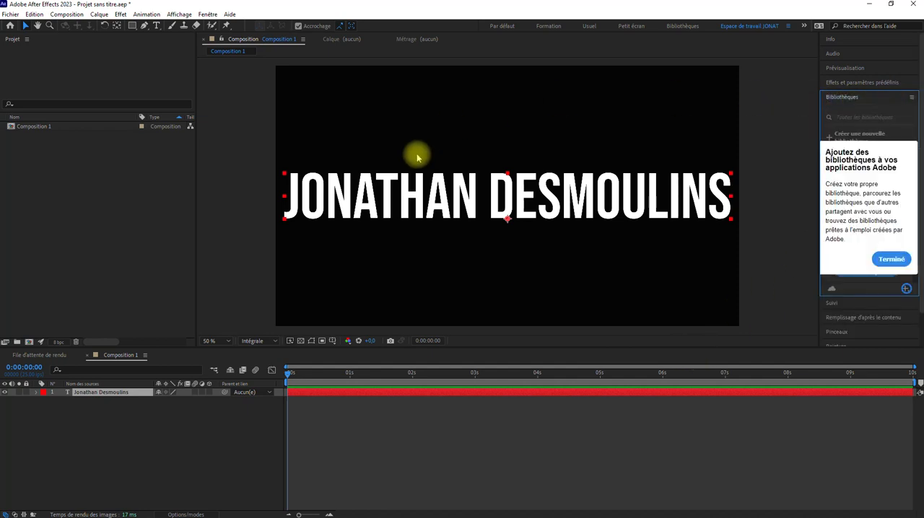
pyautogui.click(910, 98)
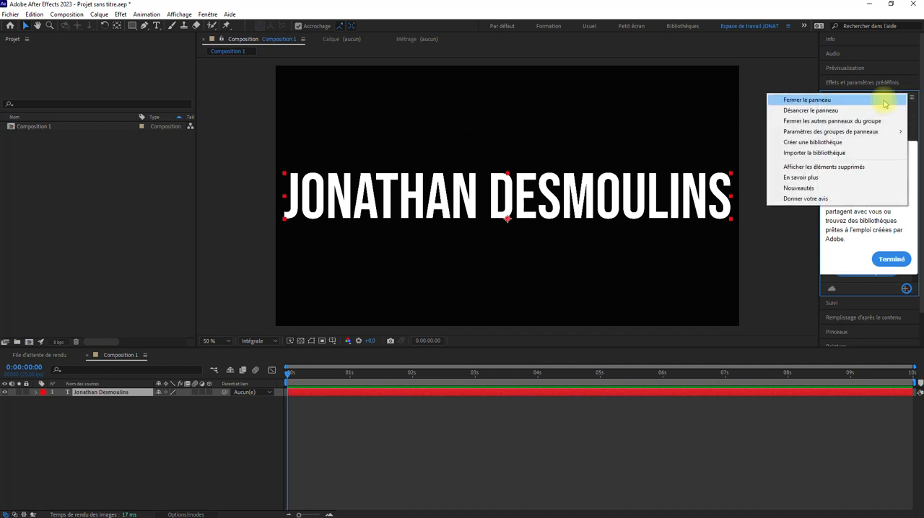
pyautogui.click(885, 95)
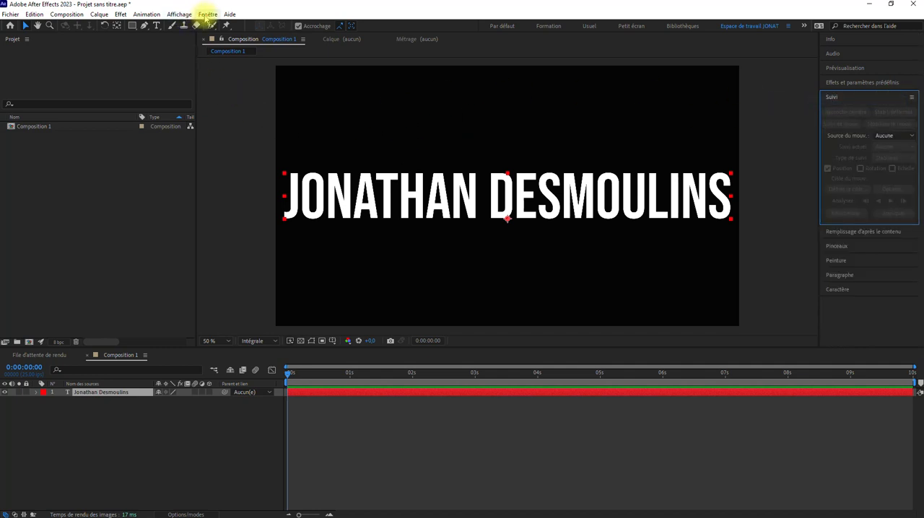
pyautogui.click(207, 14)
pyautogui.click(215, 72)
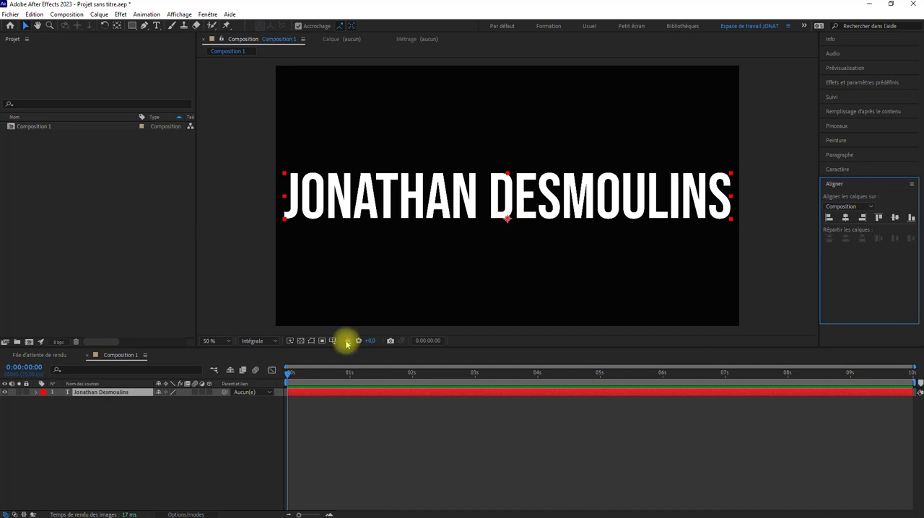
# Move the text layer's anchor point from the baseline to the centre of the name text.
pyautogui.click(117, 26)
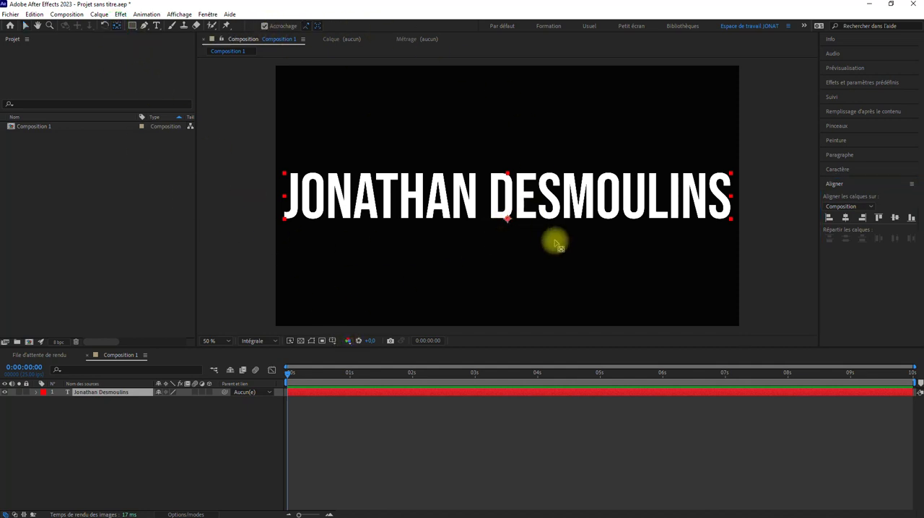
pyautogui.click(506, 216)
pyautogui.moveTo(510, 206); pyautogui.dragTo(514, 194)
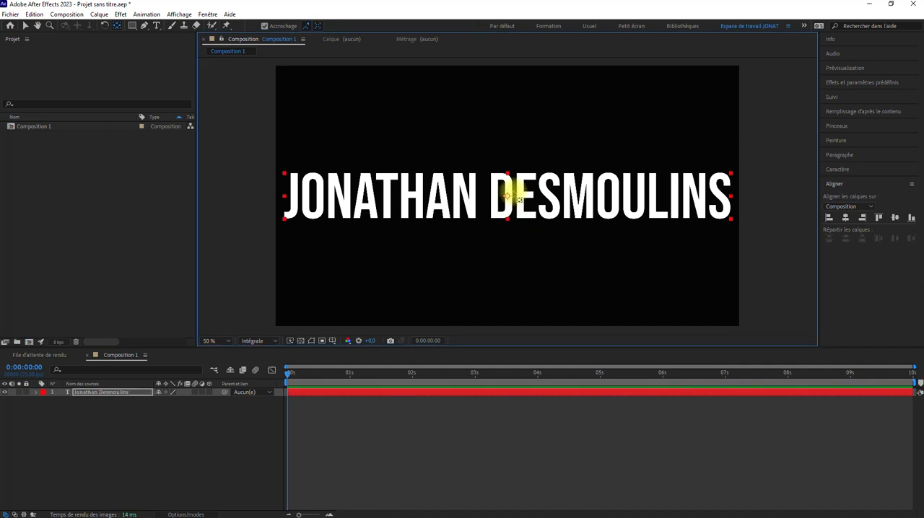
pyautogui.click(26, 26)
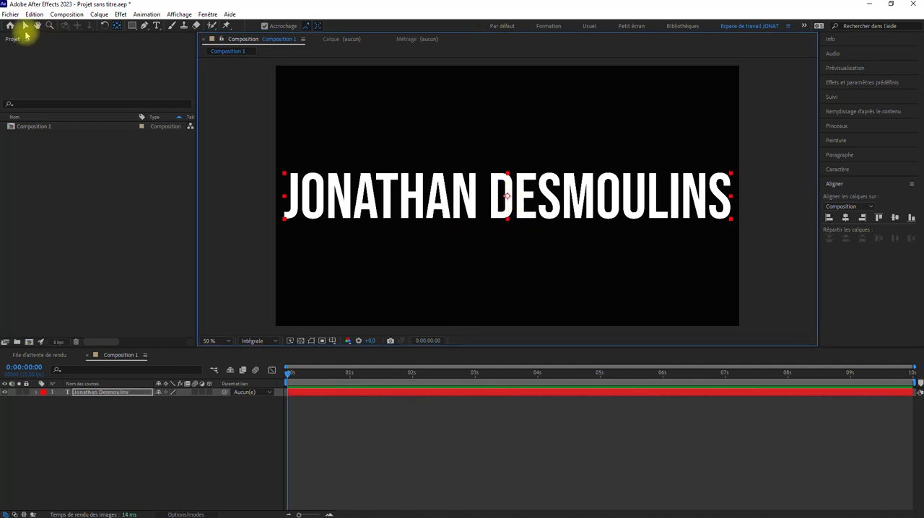
# Select the whole name text and reduce its font size to 225 px.
pyautogui.click(477, 212)
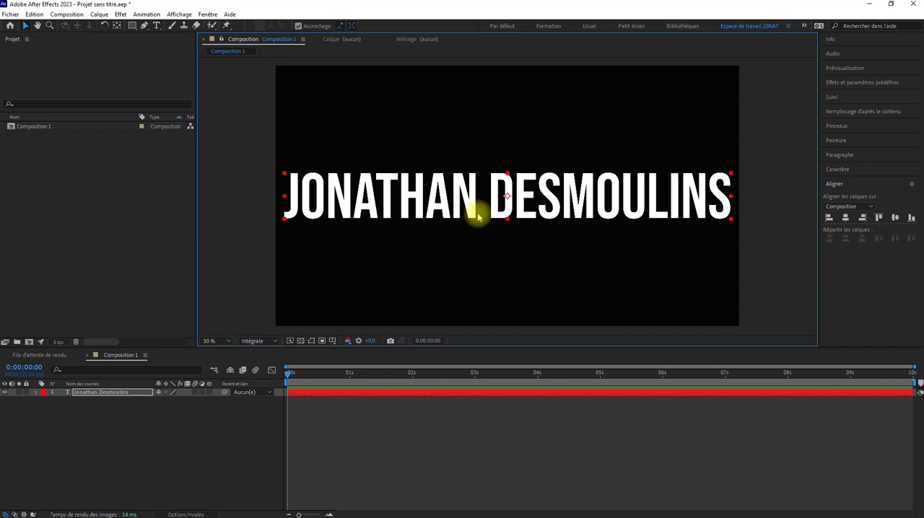
pyautogui.doubleClick(480, 211)
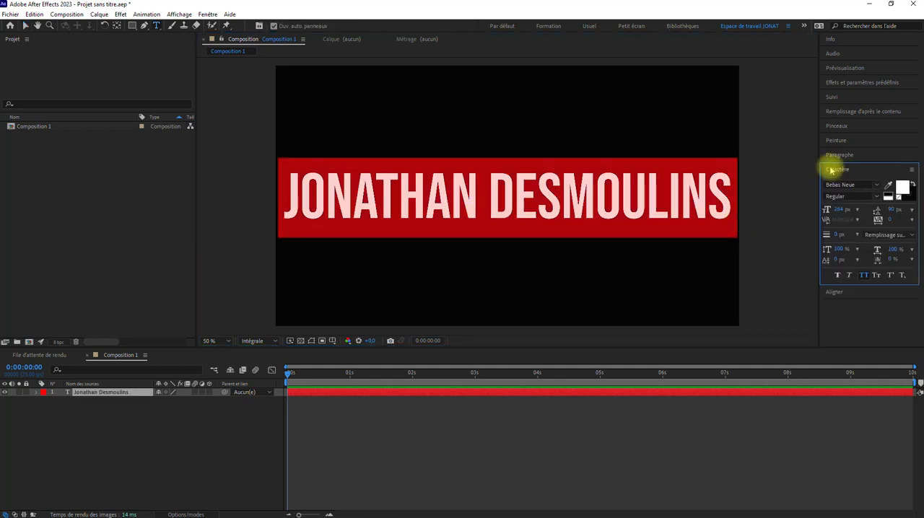
pyautogui.click(207, 13)
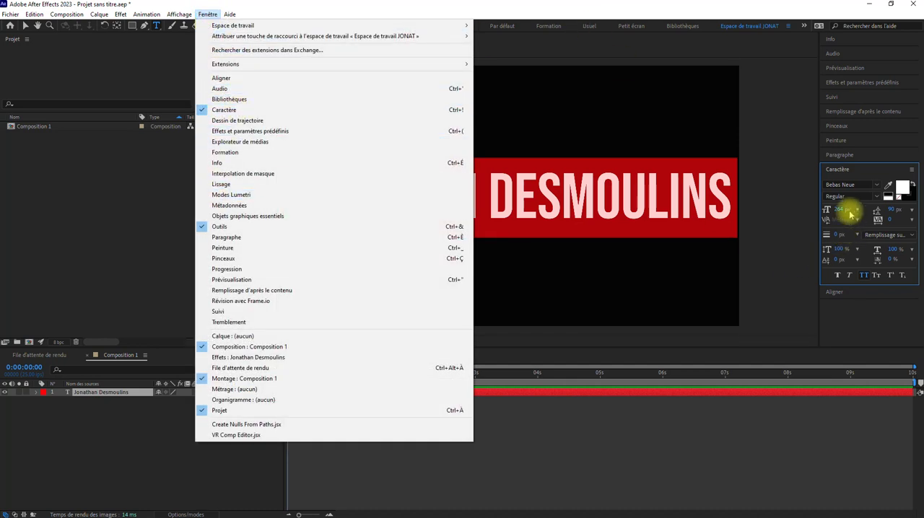
pyautogui.click(866, 173)
pyautogui.click(863, 171)
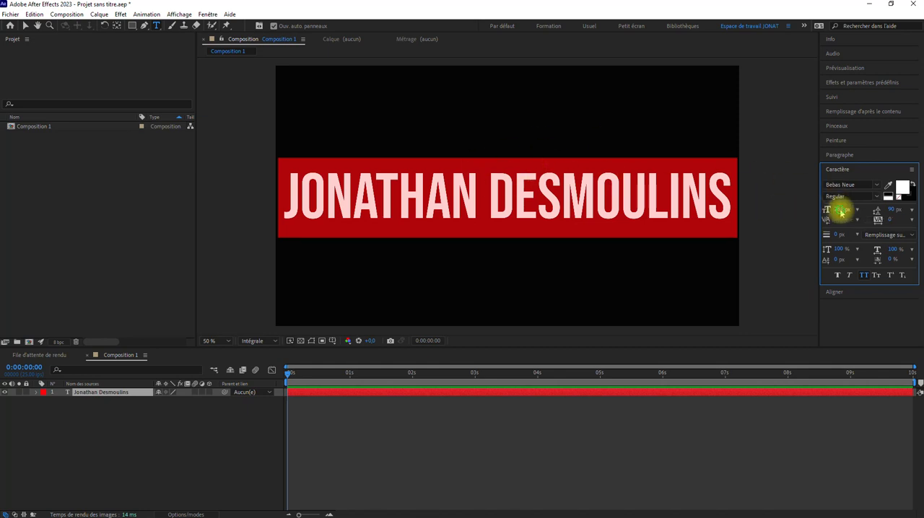
pyautogui.moveTo(841, 210); pyautogui.dragTo(823, 200)
# Add a second line reading "Formateur" below the name in the same text layer.
pyautogui.click(712, 196)
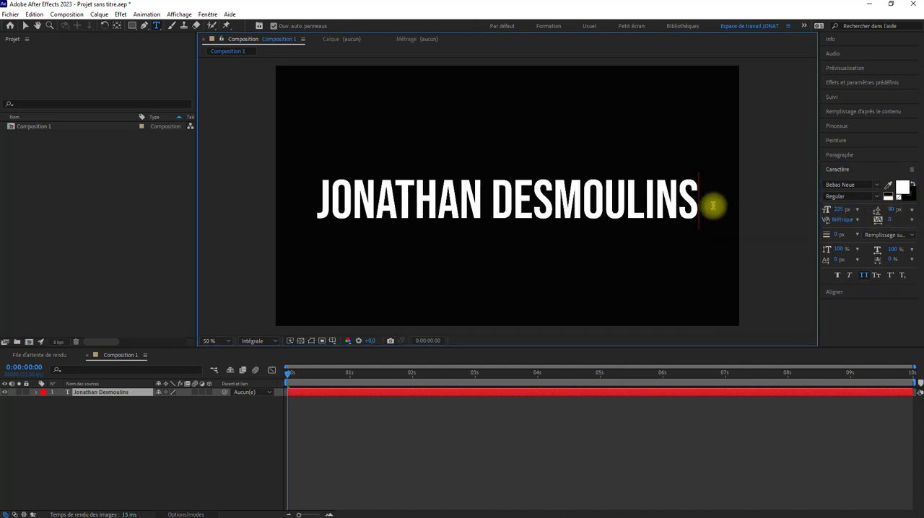
pyautogui.write('Formateur')
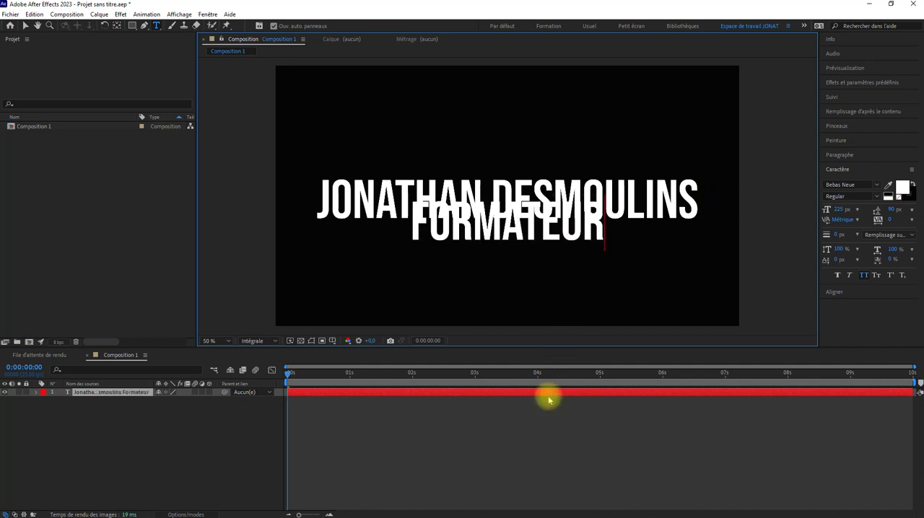
# Select both text lines, set their line spacing to 212 px, and try a wider tracking before returning it to 0.
pyautogui.doubleClick(549, 394)
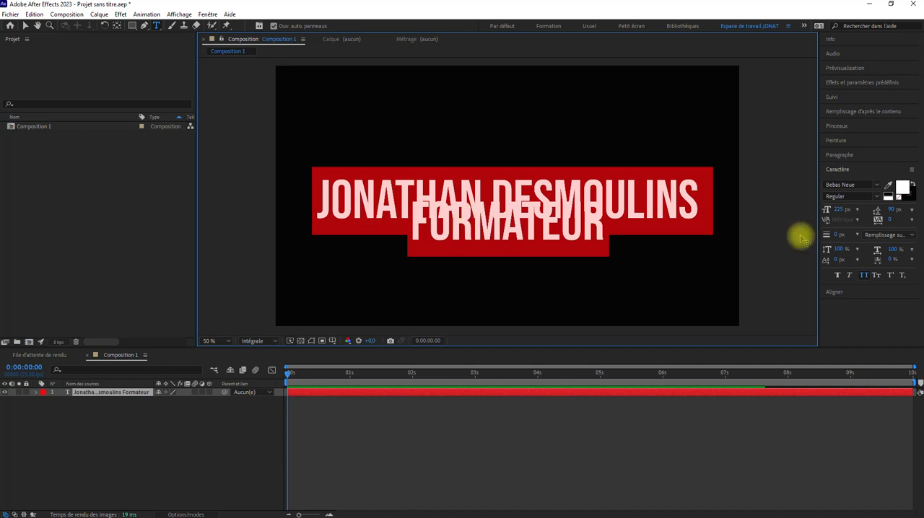
pyautogui.press('F9')
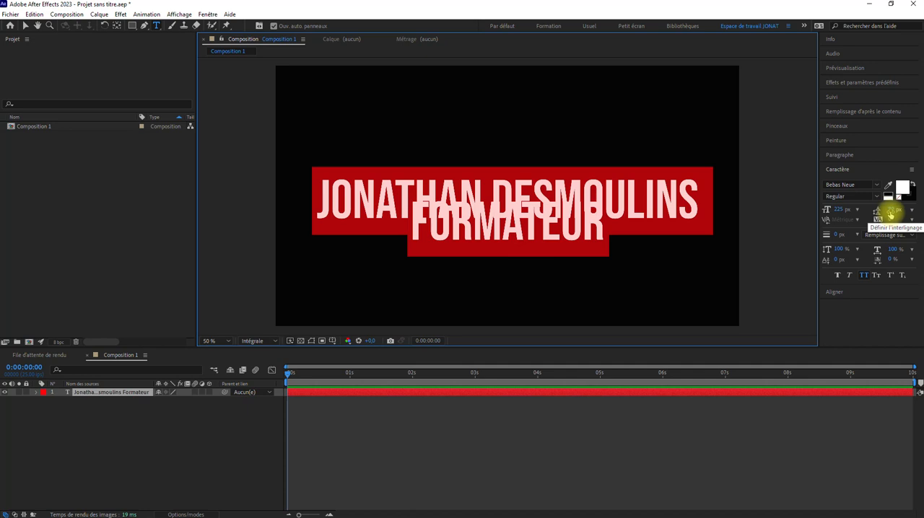
pyautogui.moveTo(891, 214); pyautogui.dragTo(907, 197)
pyautogui.click(863, 277)
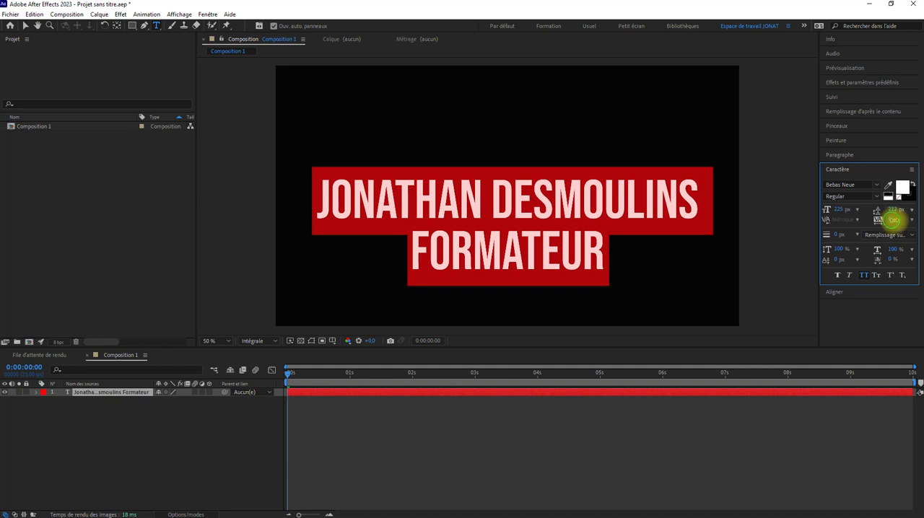
pyautogui.moveTo(893, 220)
pyautogui.mouseDown()
pyautogui.moveTo(908, 215)
pyautogui.moveTo(891, 221)
pyautogui.mouseUp()
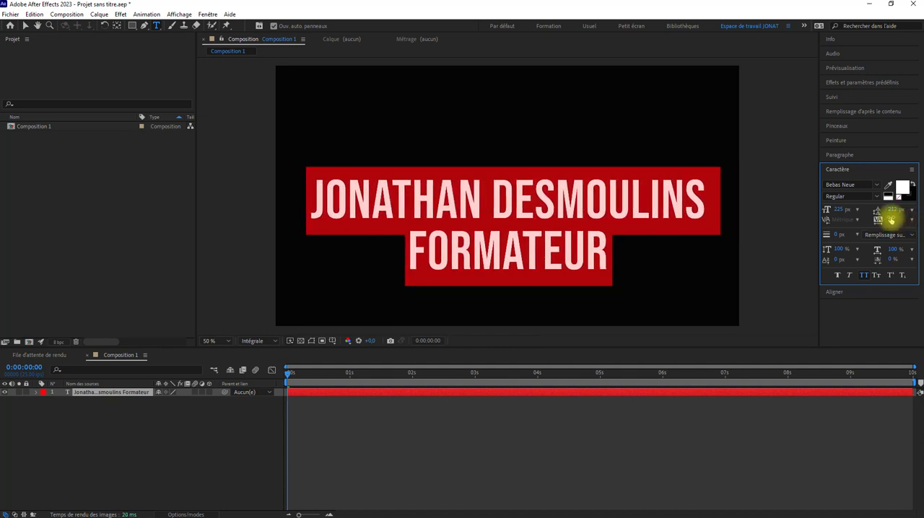
pyautogui.press('Return')
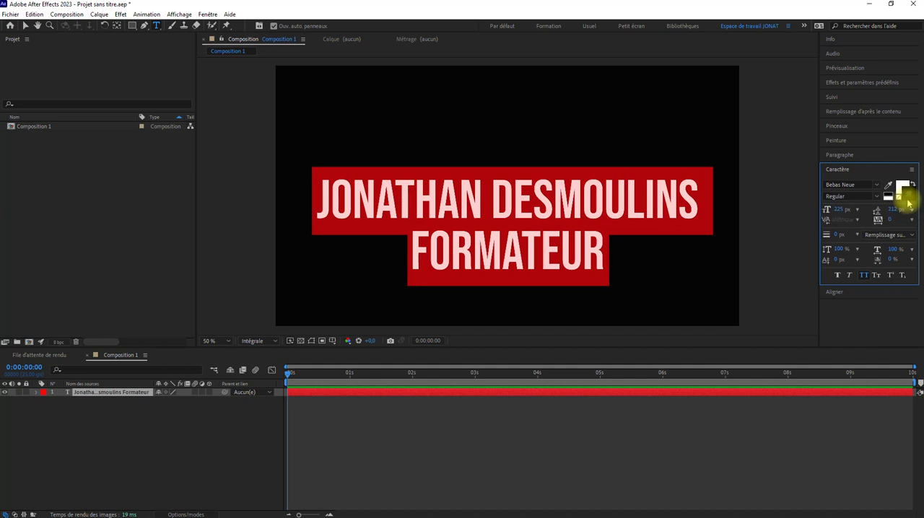
# Give both text lines a magenta outline in colour F000FF with a stroke width of 17 px.
pyautogui.click(906, 198)
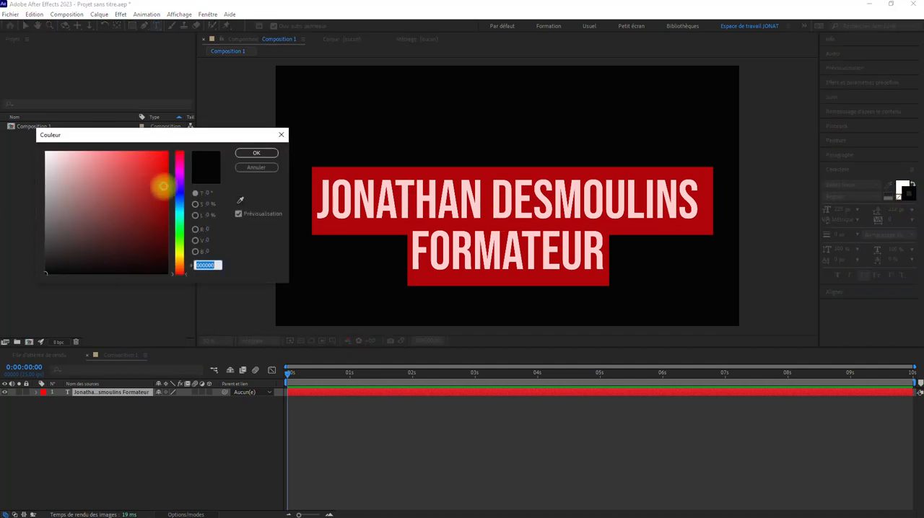
pyautogui.click(179, 165)
pyautogui.click(166, 153)
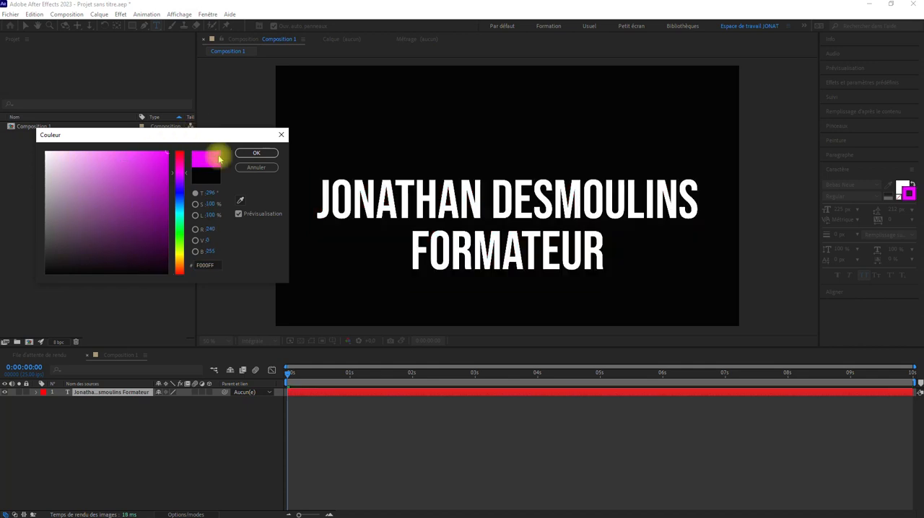
pyautogui.click(257, 153)
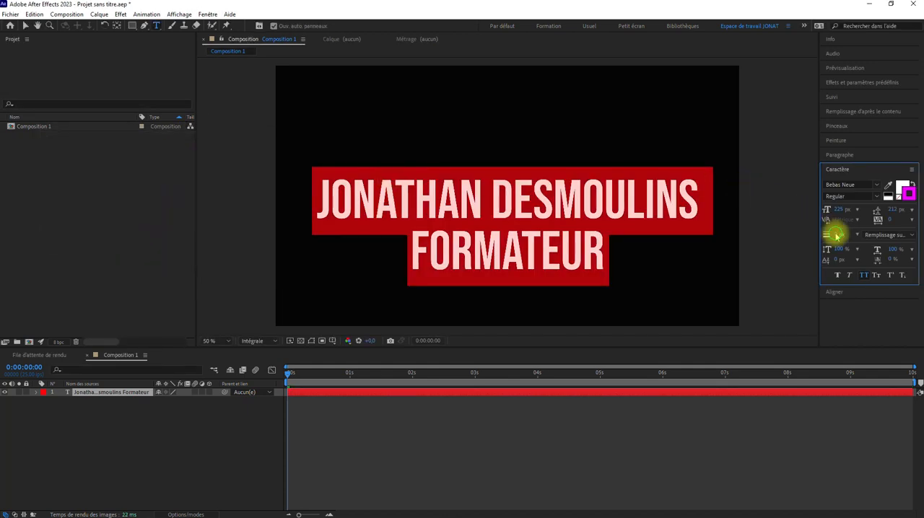
pyautogui.moveTo(836, 235)
pyautogui.mouseDown()
pyautogui.moveTo(856, 233)
pyautogui.moveTo(837, 229)
pyautogui.mouseUp()
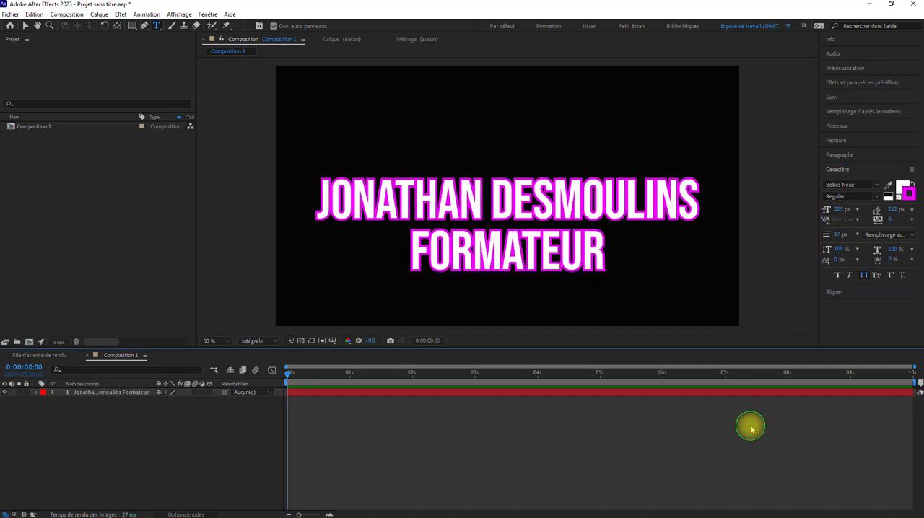
# Select the text layer's whole content again and set its stroke width to the 5 px preset.
pyautogui.click(738, 393)
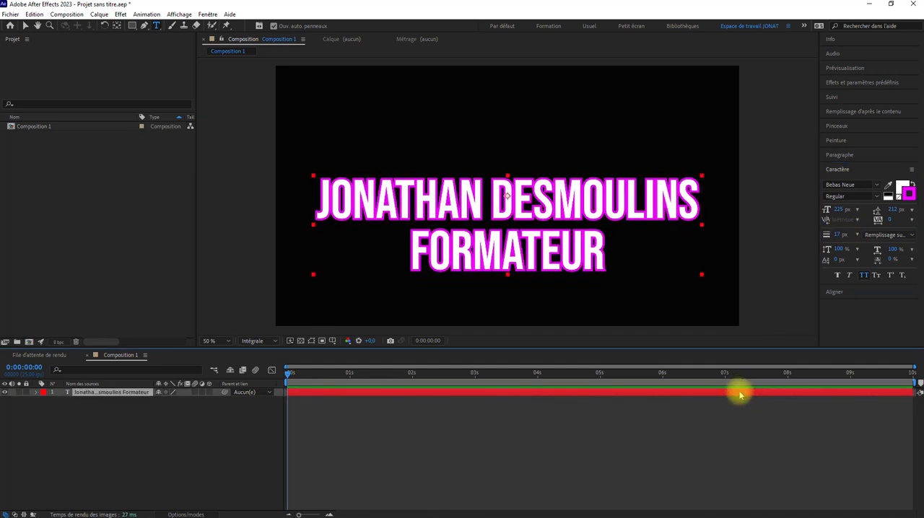
pyautogui.doubleClick(740, 394)
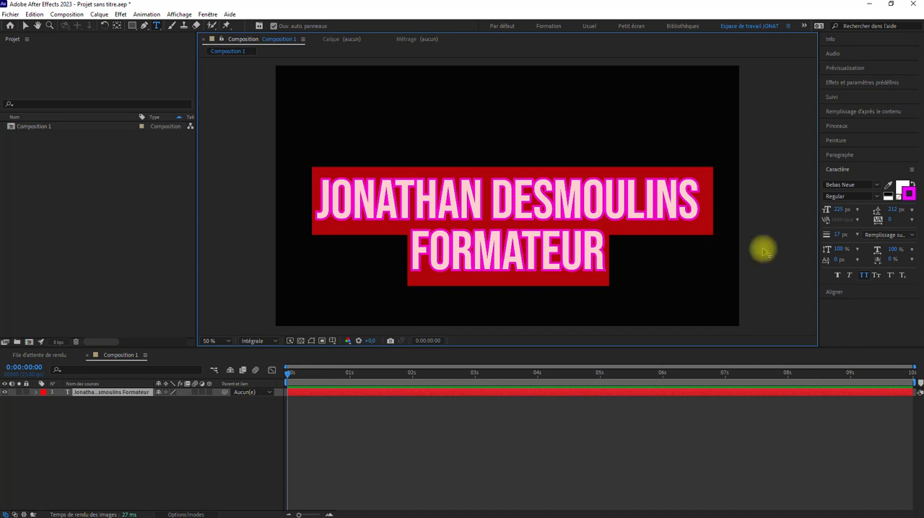
pyautogui.click(857, 235)
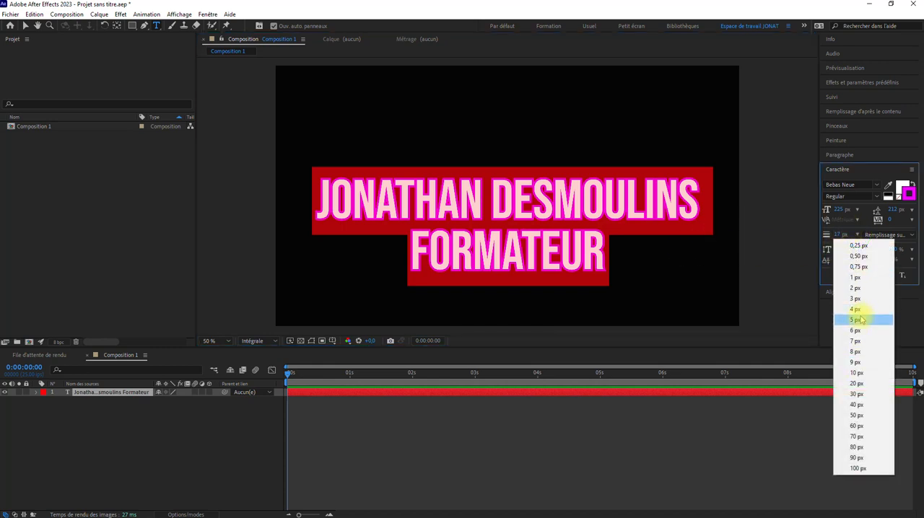
pyautogui.click(860, 320)
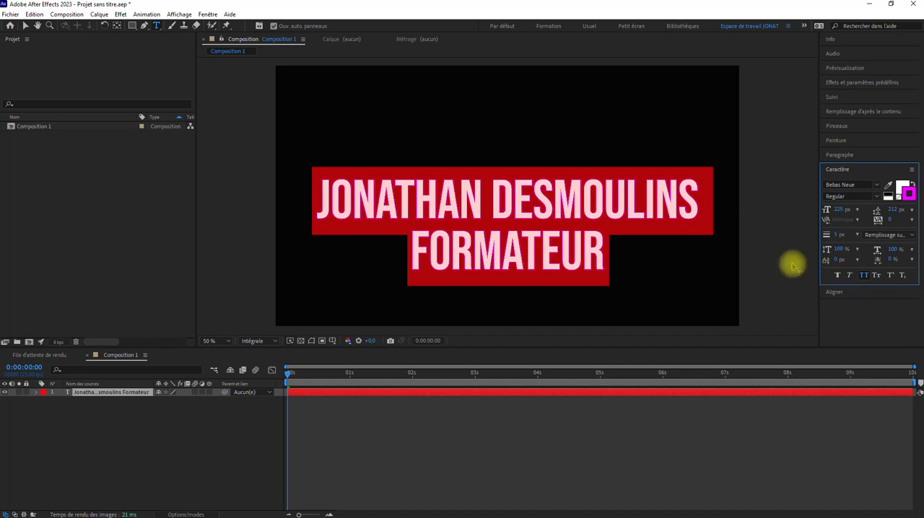
# Try the stroke ordering options, ending on Contours sur fonds, and reduce the text's stroke width to 0 px.
pyautogui.click(904, 236)
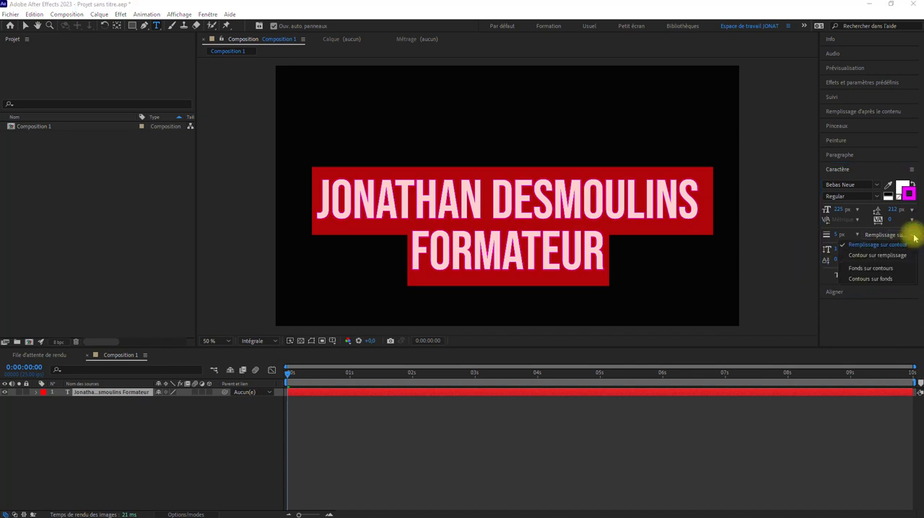
pyautogui.click(875, 255)
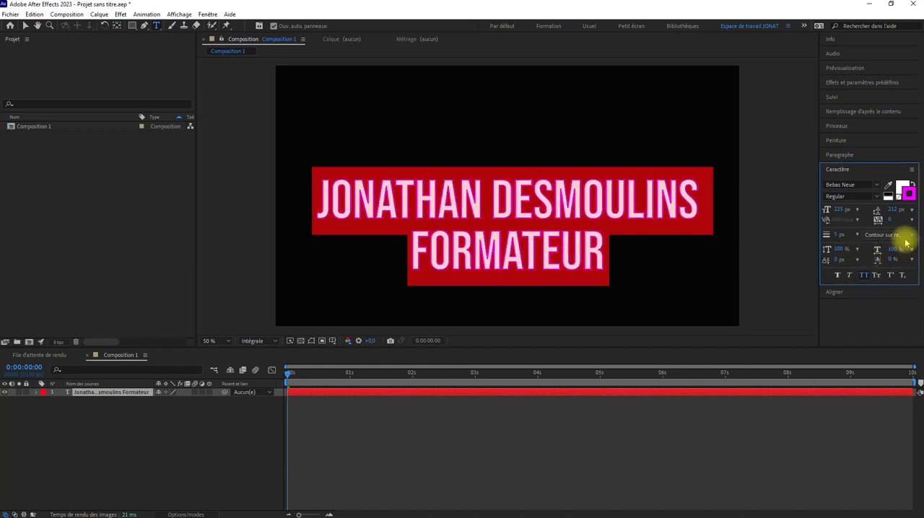
pyautogui.click(902, 236)
pyautogui.click(892, 269)
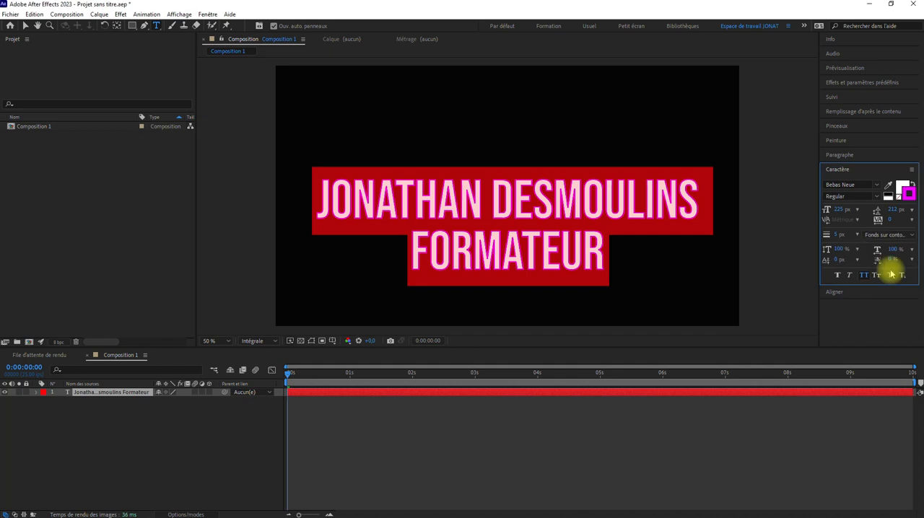
pyautogui.click(908, 235)
pyautogui.click(892, 280)
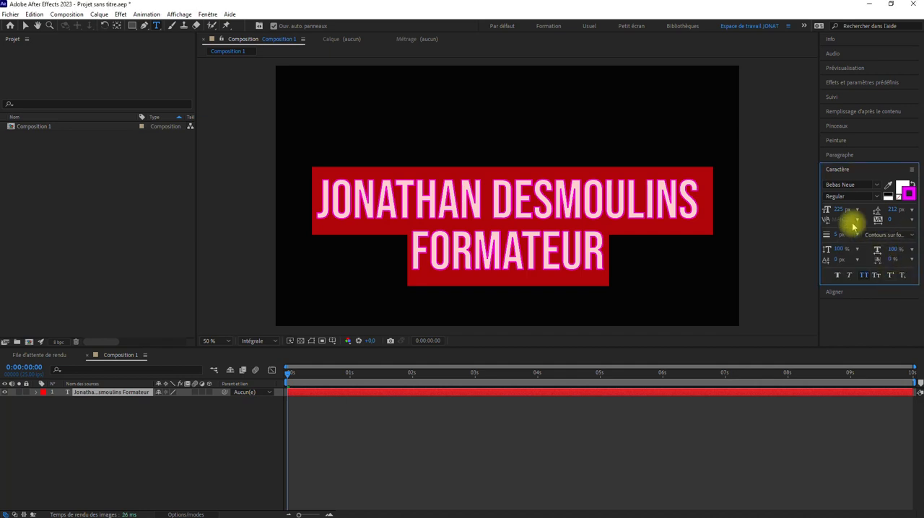
pyautogui.moveTo(835, 234); pyautogui.dragTo(656, 233)
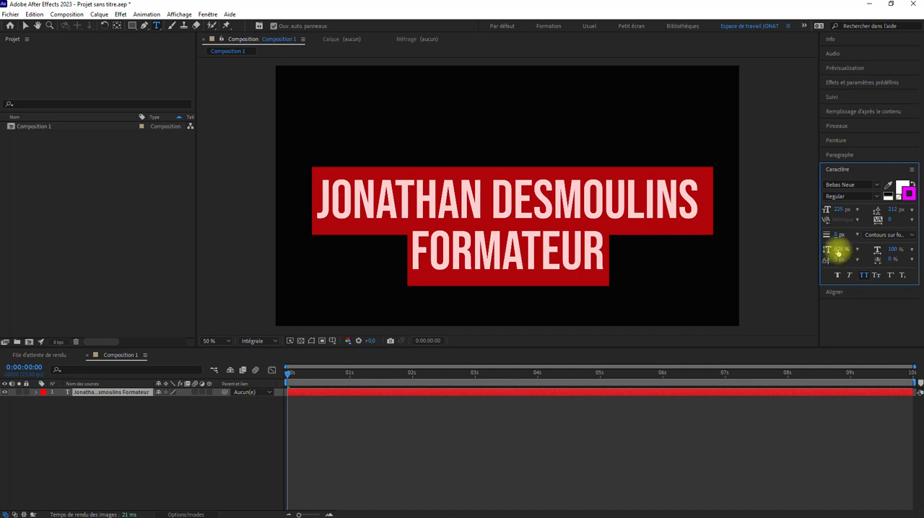
# Try a vertical scale of 126 %, a horizontal scale of 82 % and a baseline shift of 31 px on the text.
pyautogui.moveTo(852, 249); pyautogui.dragTo(884, 247)
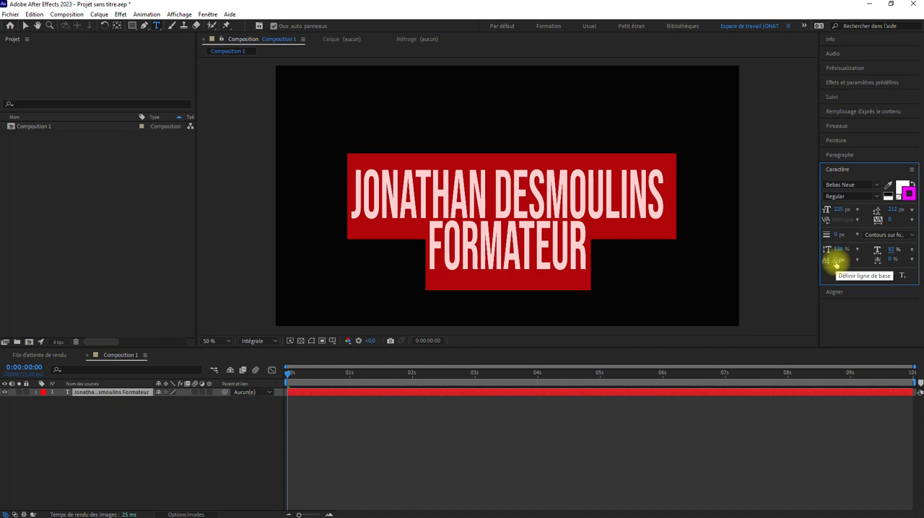
pyautogui.moveTo(837, 261)
pyautogui.mouseDown()
pyautogui.moveTo(862, 262)
pyautogui.moveTo(849, 262)
pyautogui.mouseUp()
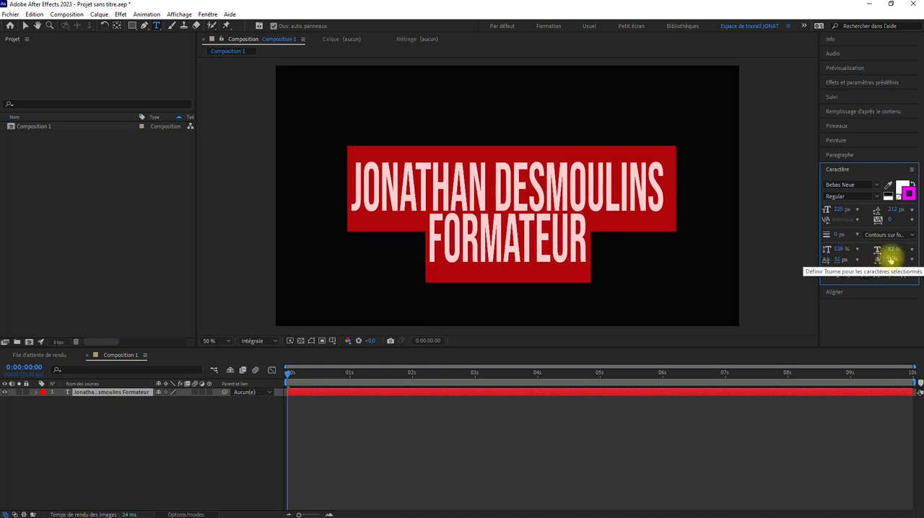
pyautogui.moveTo(892, 259); pyautogui.dragTo(804, 258)
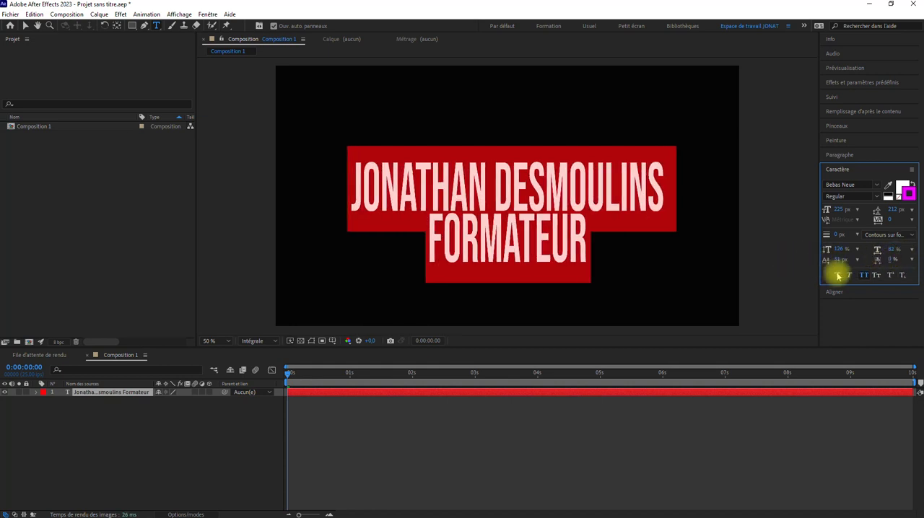
# Try faux bold and faux italic on both text lines, switching each one off again, and test the all caps style.
pyautogui.click(837, 274)
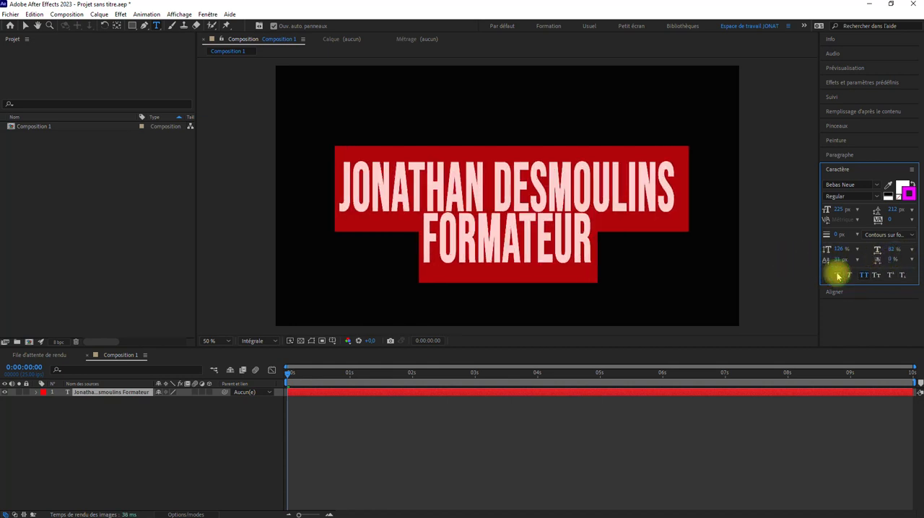
pyautogui.click(837, 275)
pyautogui.click(849, 275)
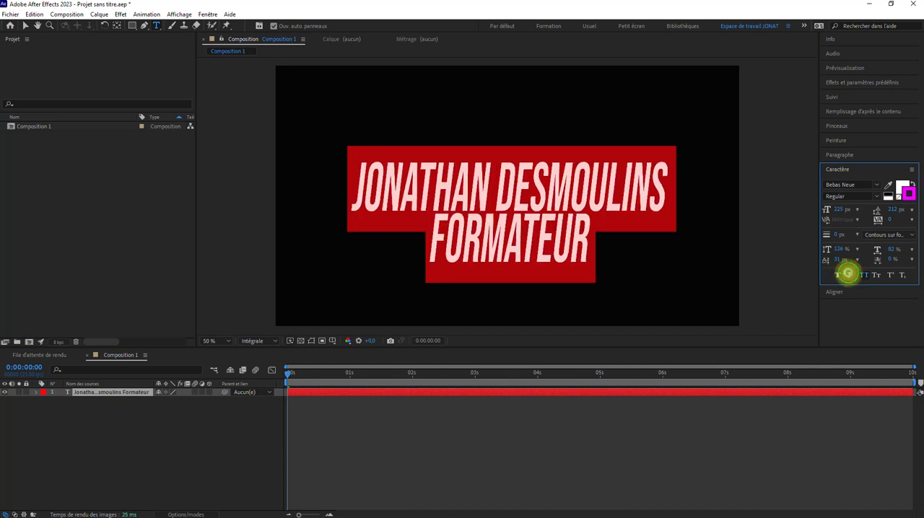
pyautogui.click(849, 274)
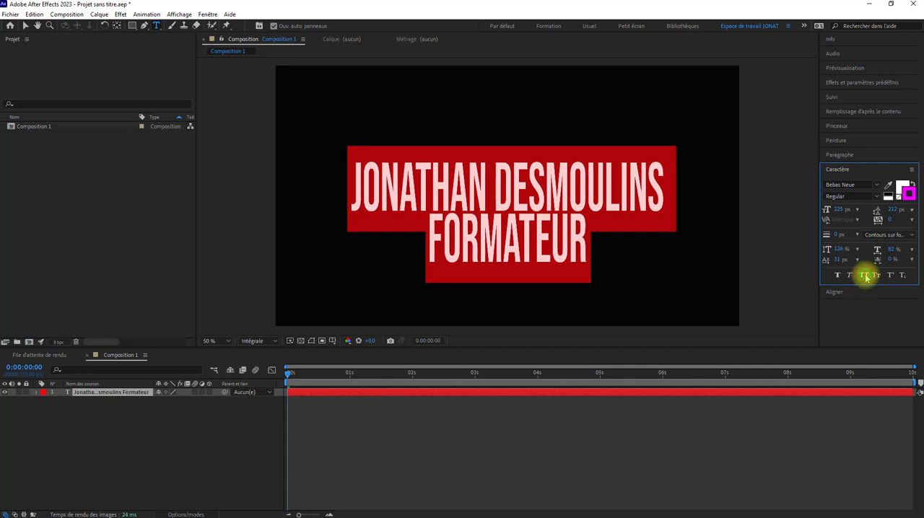
pyautogui.click(865, 275)
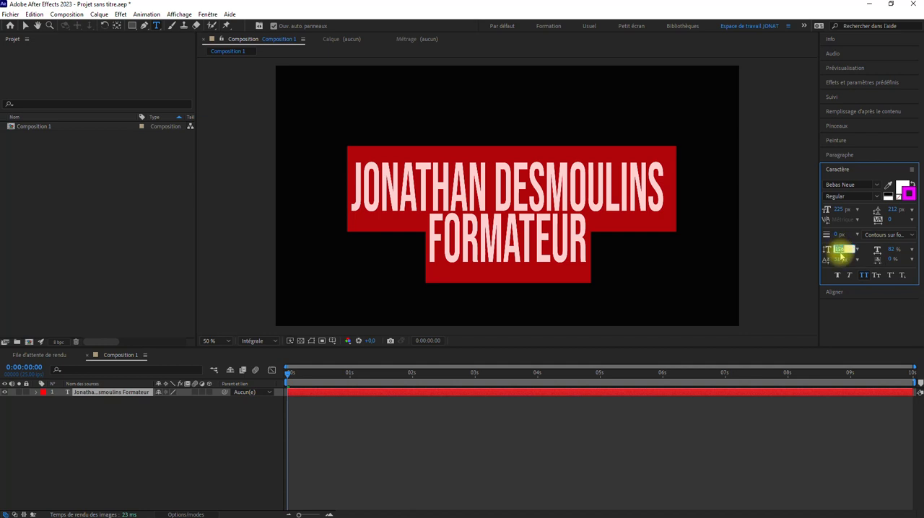
# Reset the text's vertical and horizontal scale to 100 % and its baseline shift to 0 px.
pyautogui.write('0')
pyautogui.moveTo(847, 251); pyautogui.dragTo(826, 251)
pyautogui.write('100')
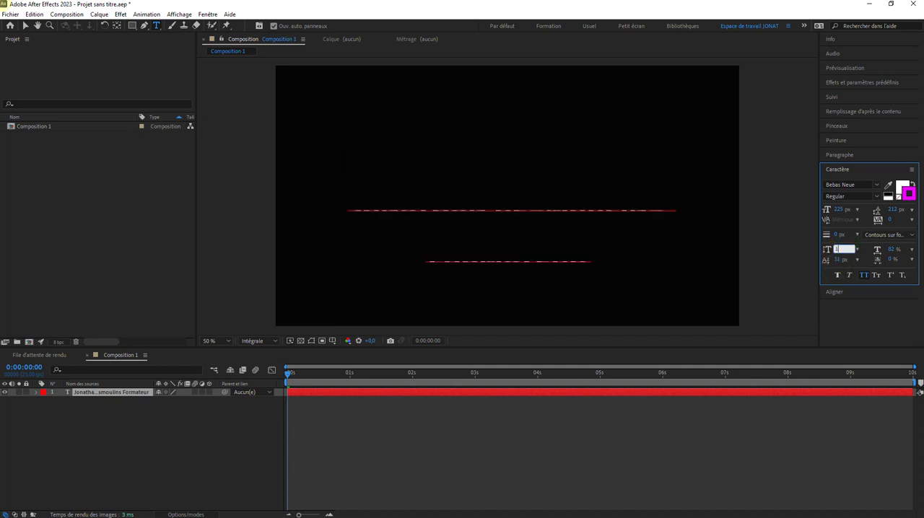
pyautogui.click(892, 250)
pyautogui.write('100')
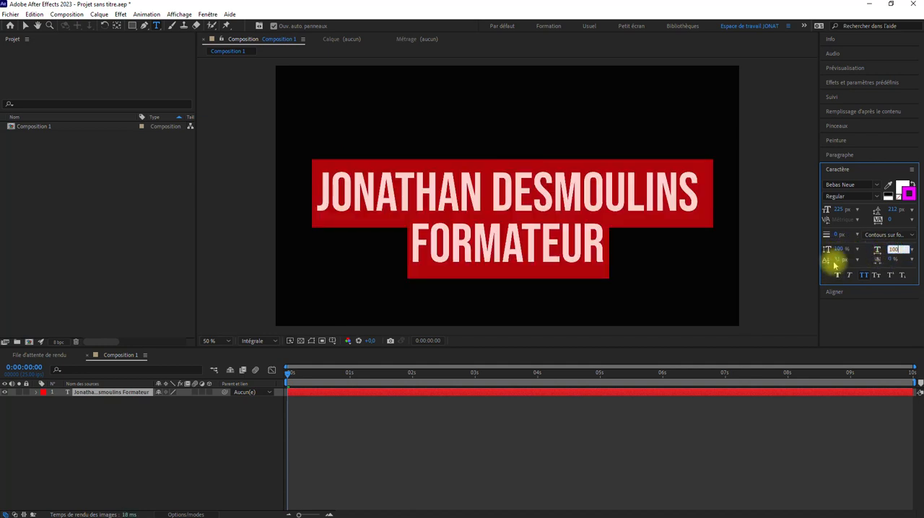
pyautogui.moveTo(834, 261); pyautogui.dragTo(831, 273)
pyautogui.click(896, 210)
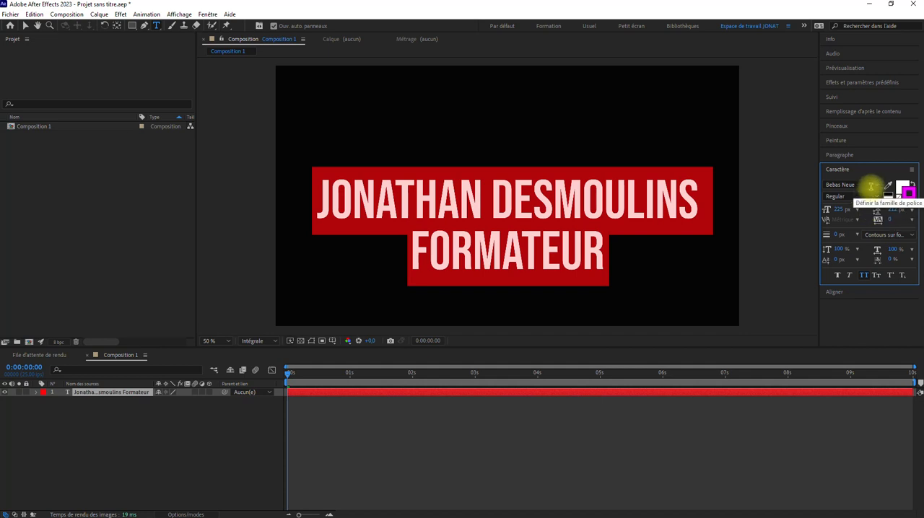
# Try the Belinda Carolyne font on both text lines, and change the font to Alef.
pyautogui.click(877, 186)
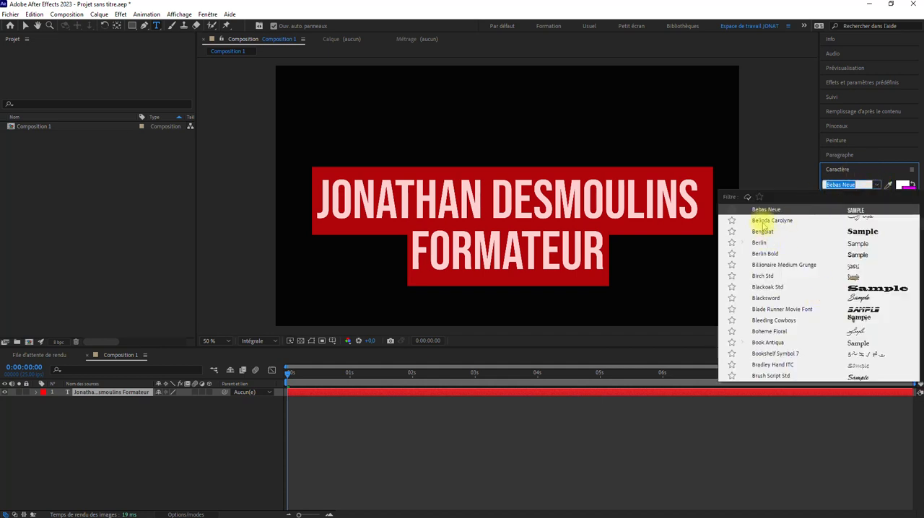
pyautogui.click(763, 222)
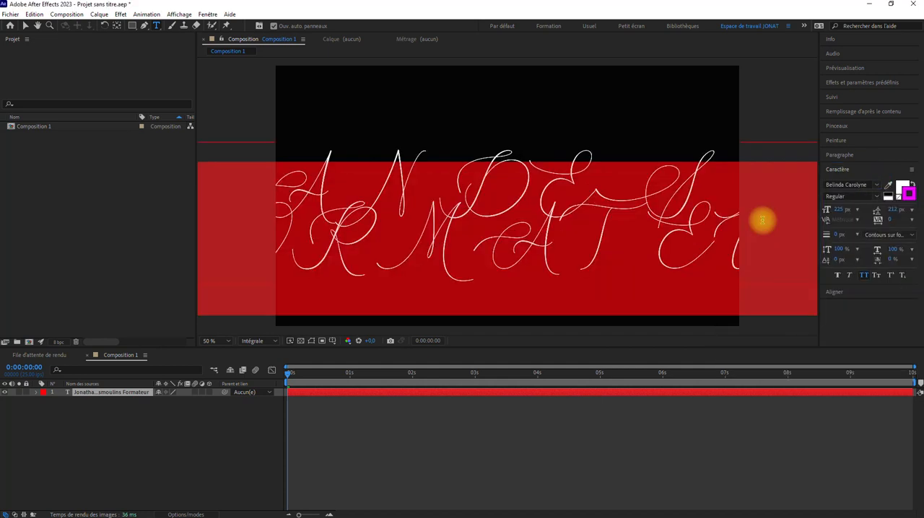
pyautogui.click(877, 185)
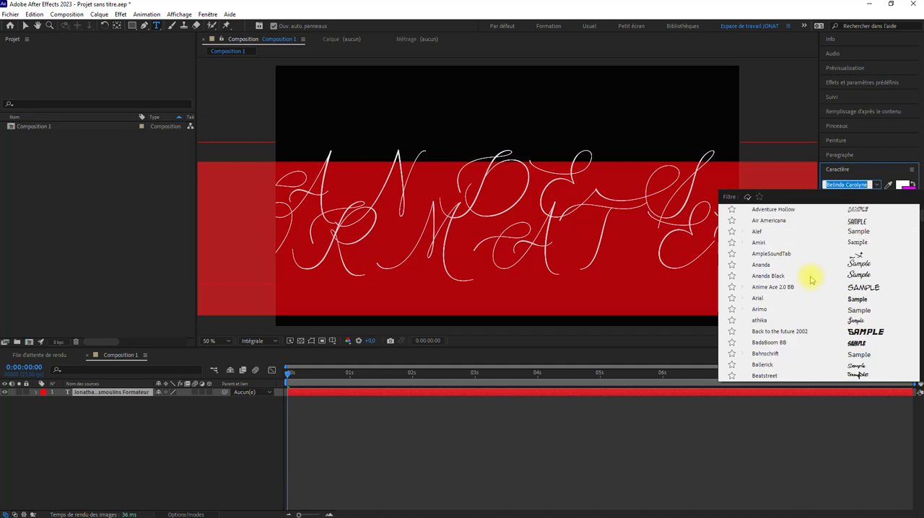
pyautogui.click(758, 232)
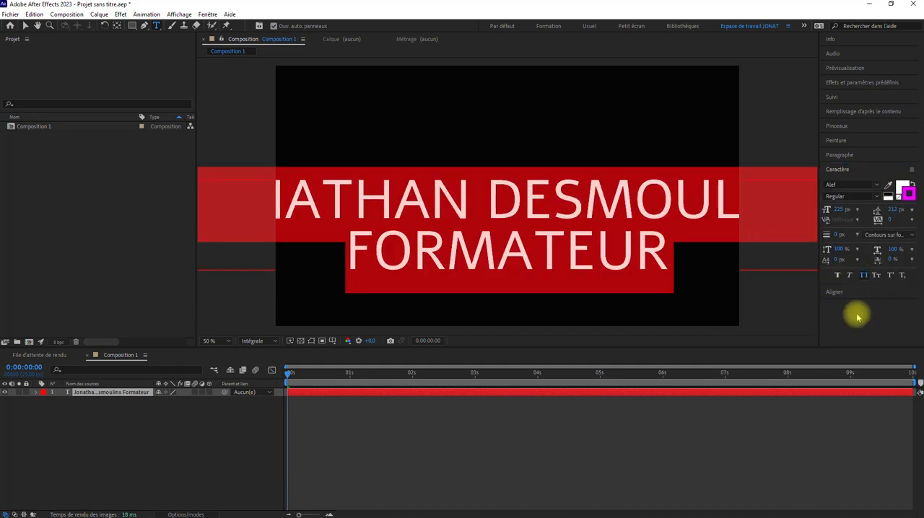
# Compare the Alef text with and without all caps, leaving all caps switched on.
pyautogui.click(863, 276)
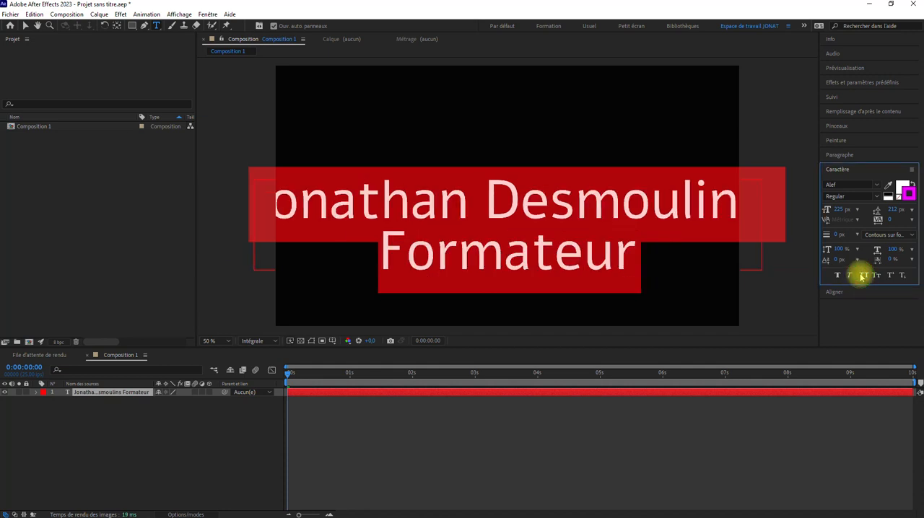
pyautogui.click(863, 276)
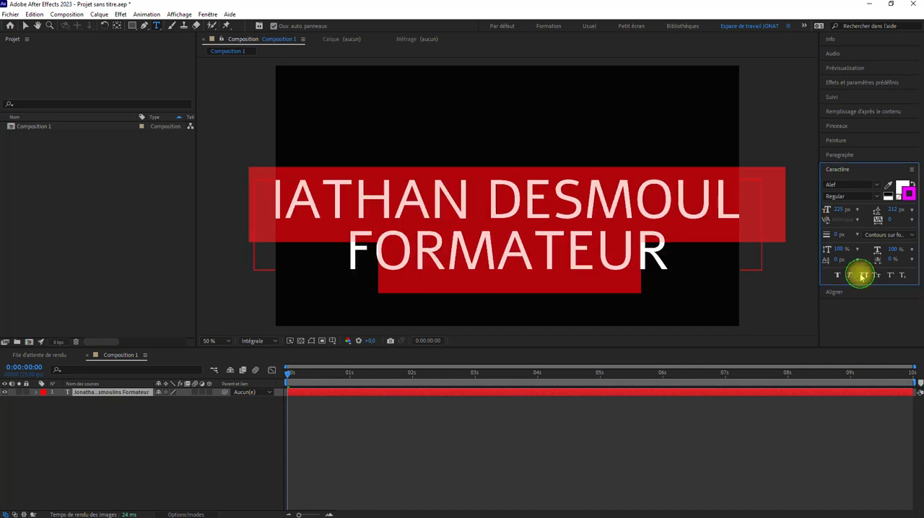
pyautogui.click(863, 277)
pyautogui.click(862, 277)
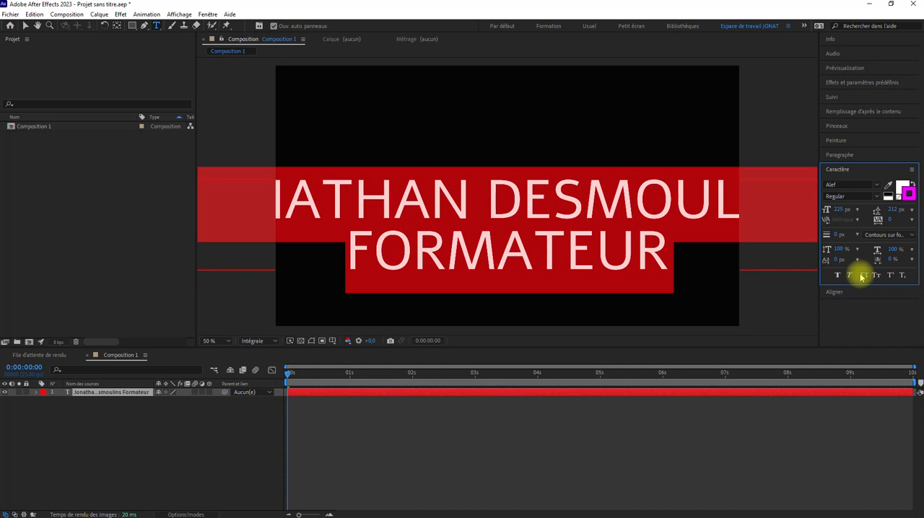
# Change the font of both text lines to Bebas Neue.
pyautogui.click(873, 185)
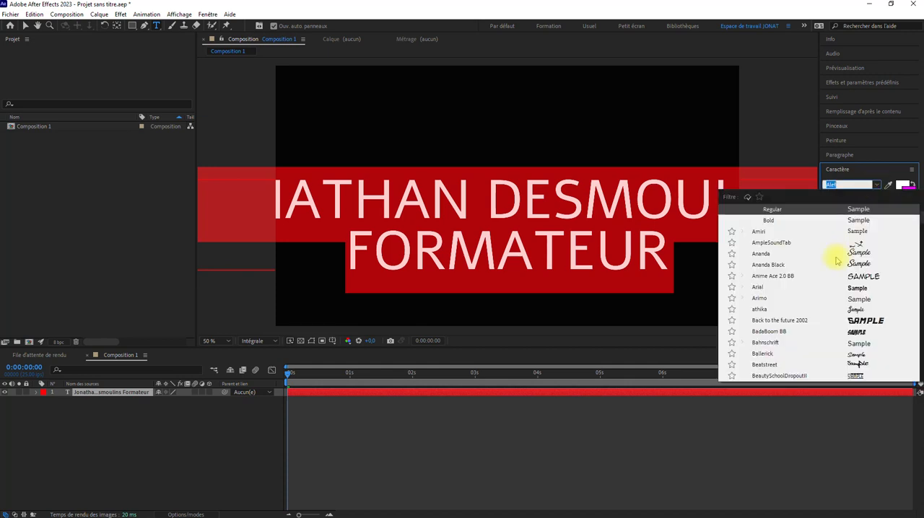
pyautogui.write('b')
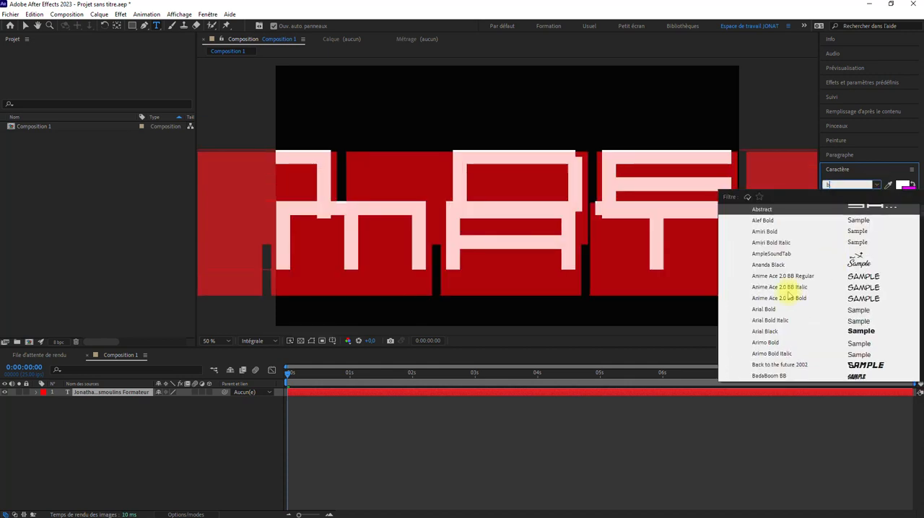
pyautogui.scroll(-3, 789, 322)
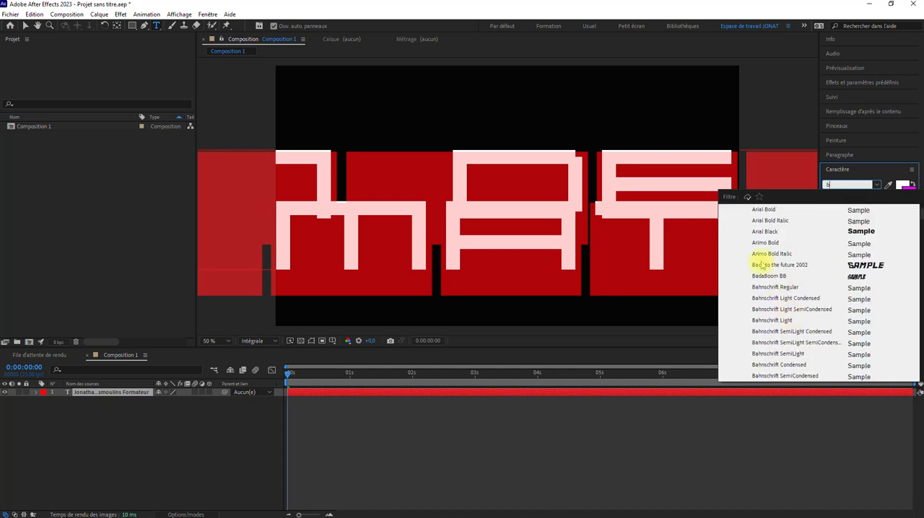
pyautogui.scroll(-1, 774, 322)
pyautogui.scroll(-5, 772, 321)
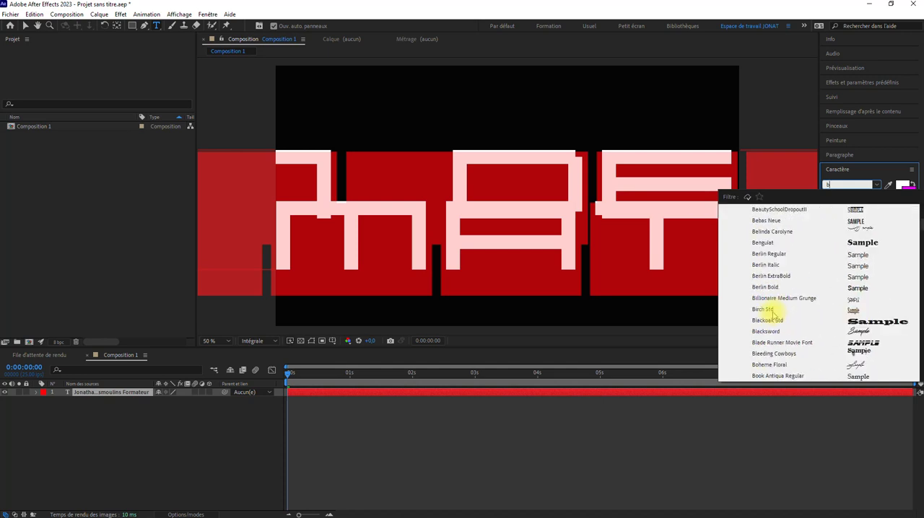
pyautogui.click(763, 221)
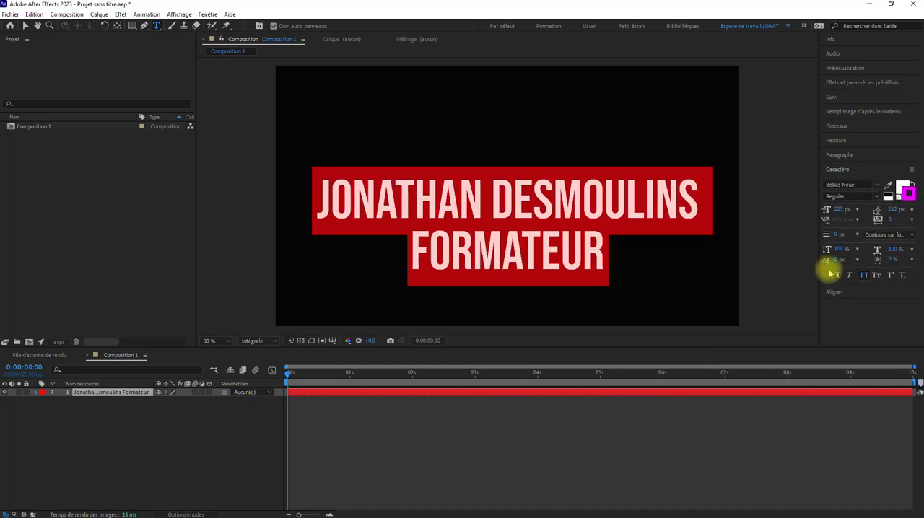
# Centre the text layer horizontally and vertically in the composition, and move its anchor point to the middle of the text block.
pyautogui.click(834, 292)
pyautogui.click(842, 220)
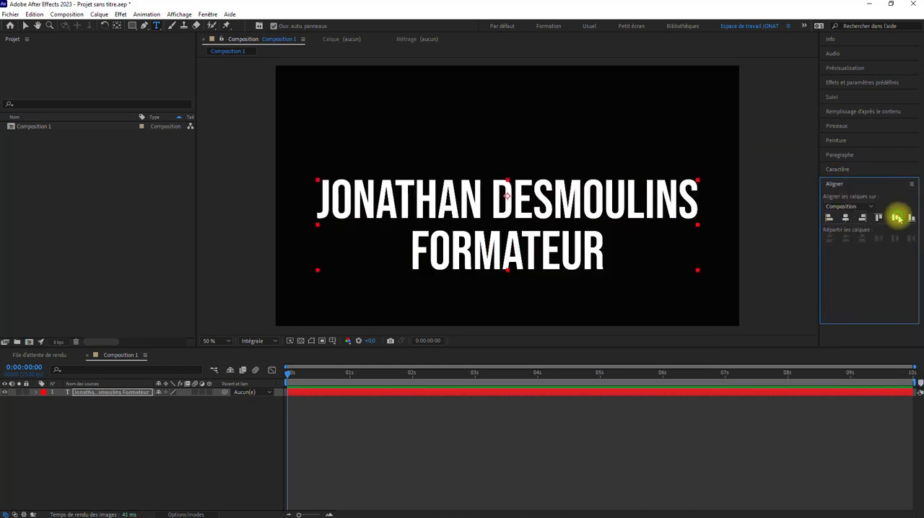
pyautogui.click(895, 218)
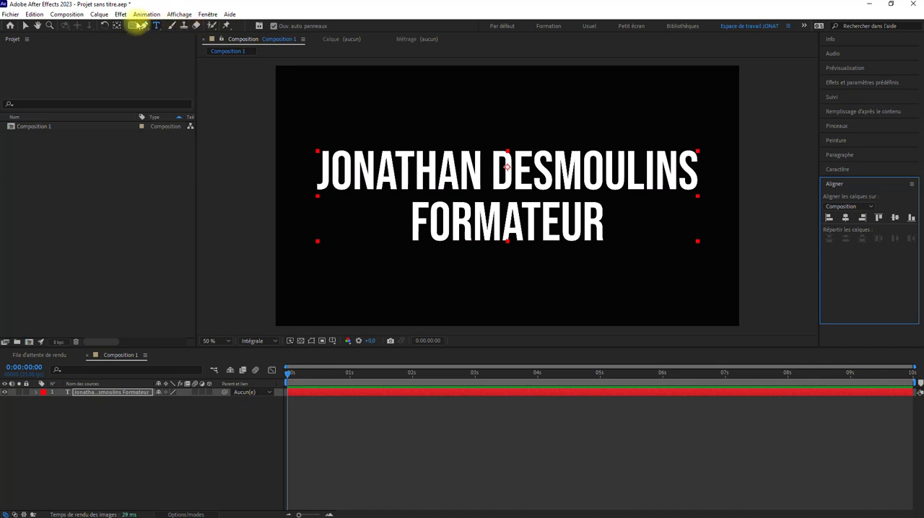
pyautogui.click(118, 26)
pyautogui.moveTo(505, 168); pyautogui.dragTo(507, 195)
pyautogui.click(25, 26)
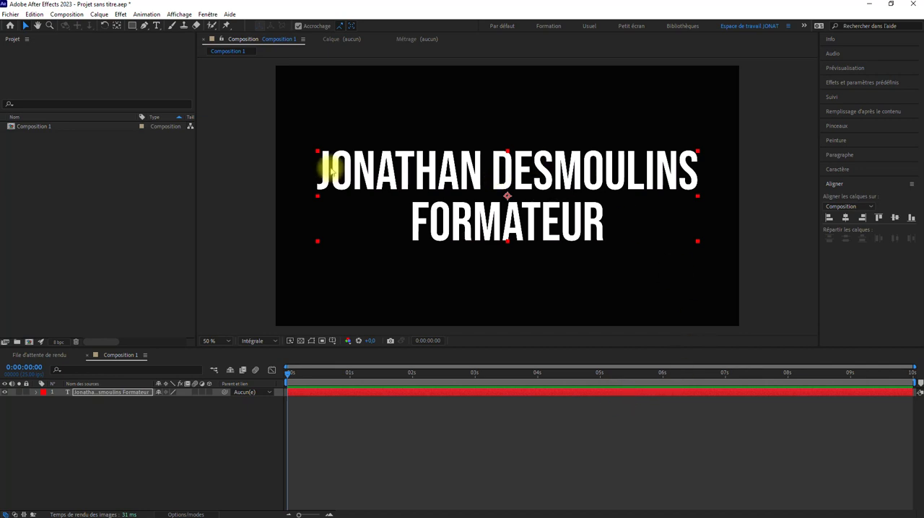
# Left-align the two-line paragraph and move the text left until both lines fit inside the composition frame.
pyautogui.click(835, 170)
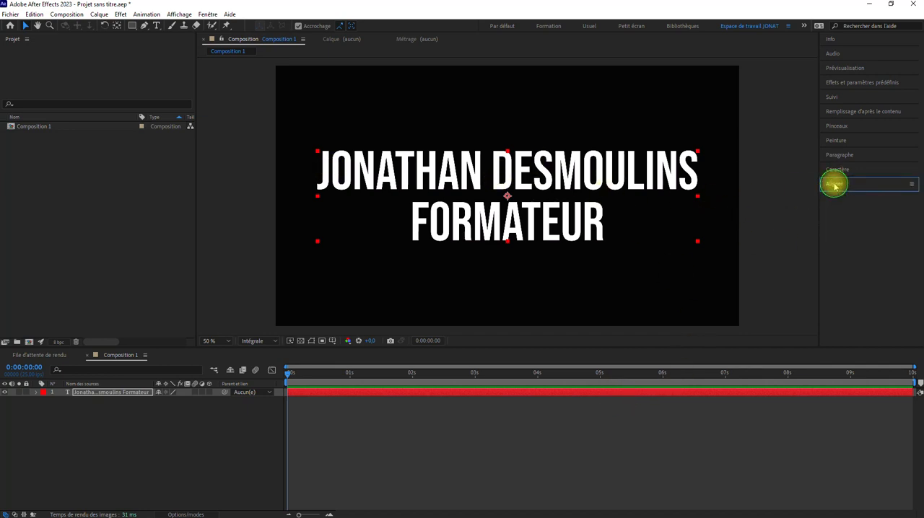
pyautogui.click(839, 155)
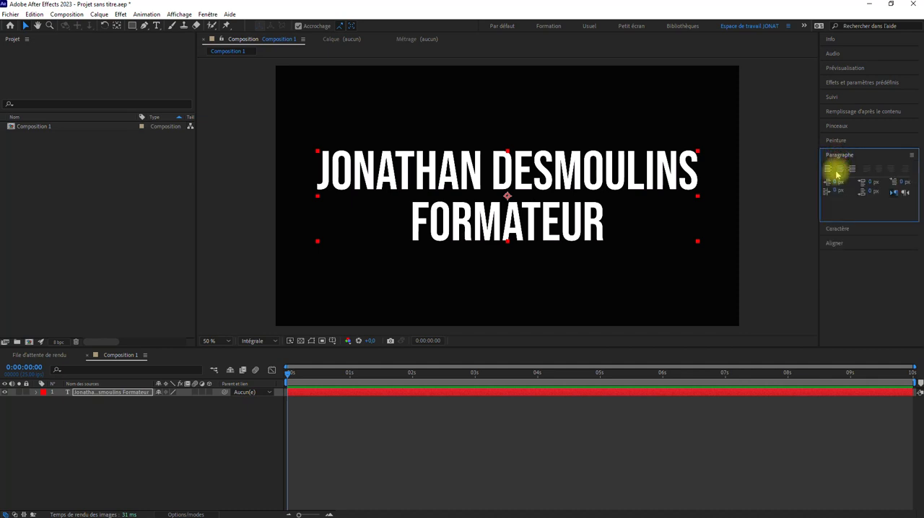
pyautogui.click(827, 170)
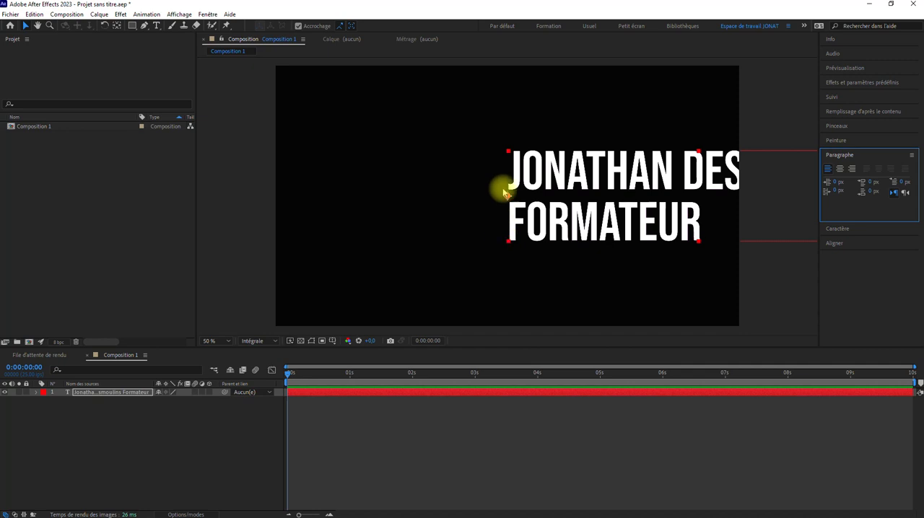
pyautogui.click(26, 25)
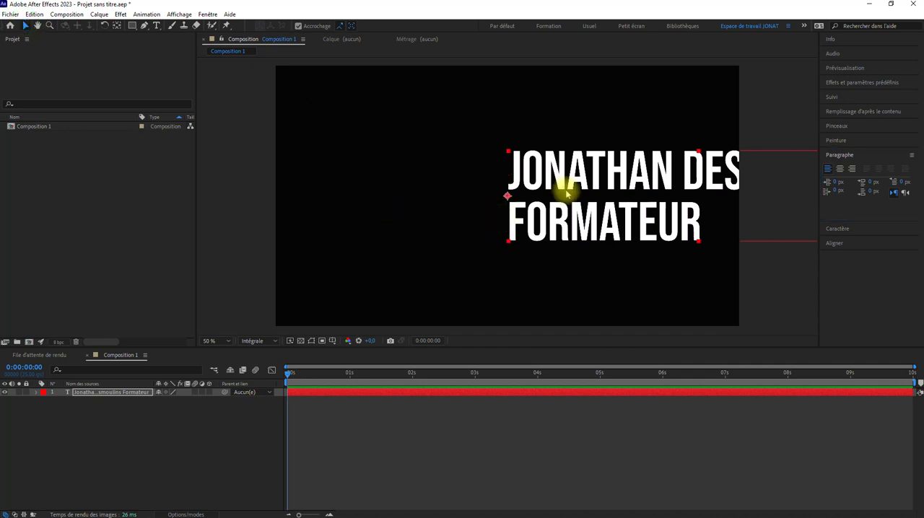
pyautogui.moveTo(570, 191); pyautogui.dragTo(377, 188)
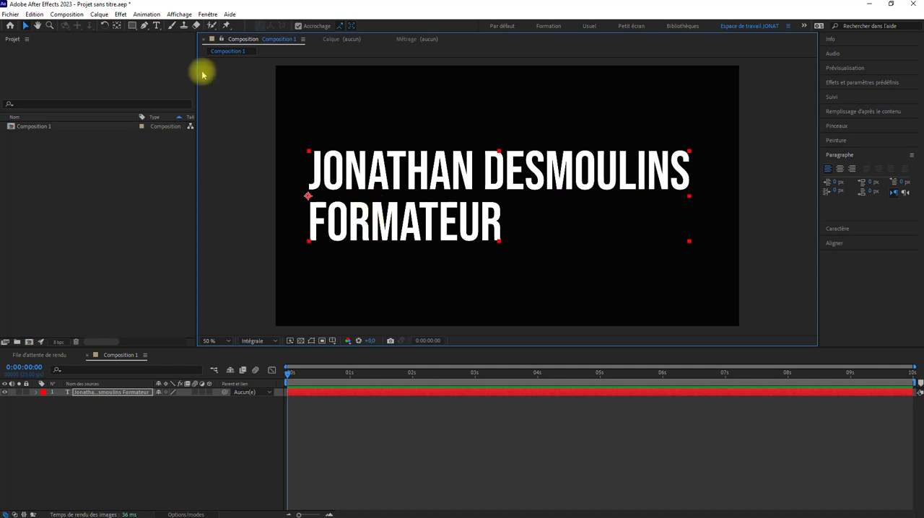
# Move the anchor point of the left-aligned text from its left edge to the middle of the text block.
pyautogui.click(116, 25)
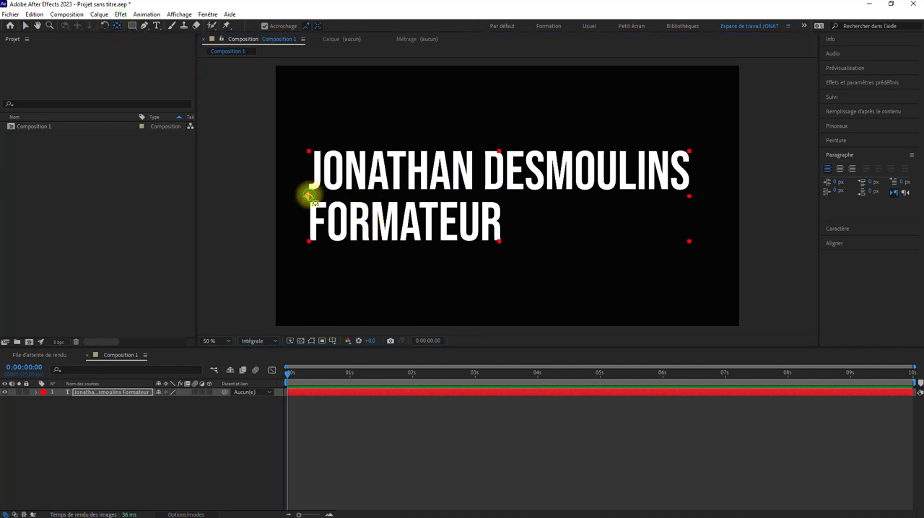
pyautogui.moveTo(308, 196); pyautogui.dragTo(515, 200)
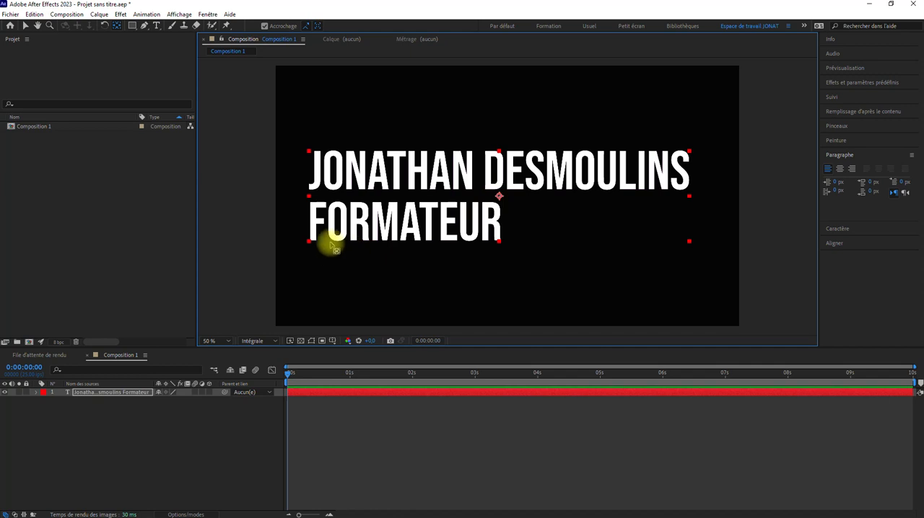
pyautogui.click(26, 25)
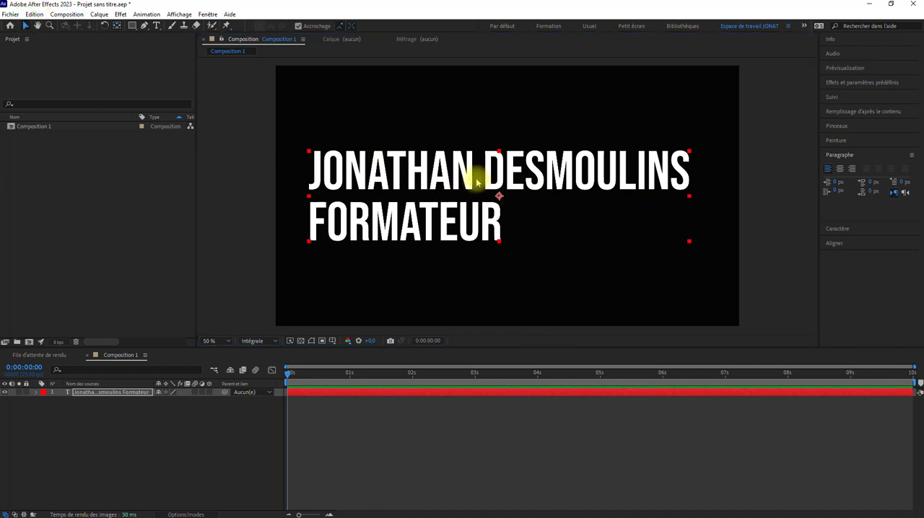
# Centre-align the paragraph, with its anchor point in the middle of the text block, and centre the layer horizontally in the composition.
pyautogui.click(840, 169)
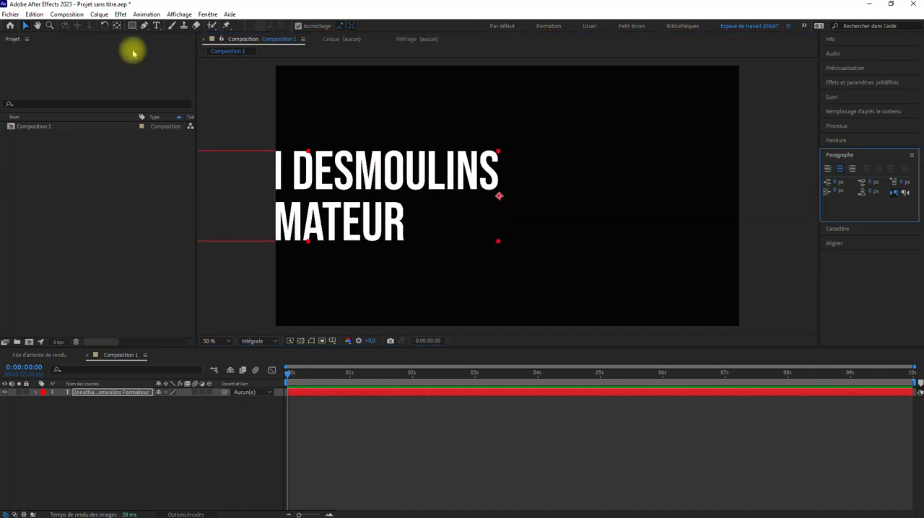
pyautogui.click(116, 25)
pyautogui.moveTo(499, 196); pyautogui.dragTo(309, 195)
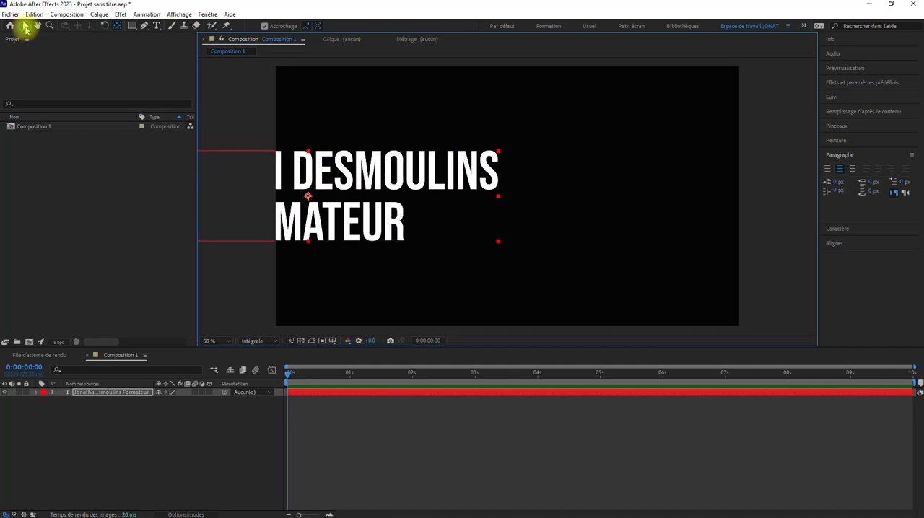
pyautogui.click(25, 26)
pyautogui.click(835, 243)
pyautogui.click(843, 218)
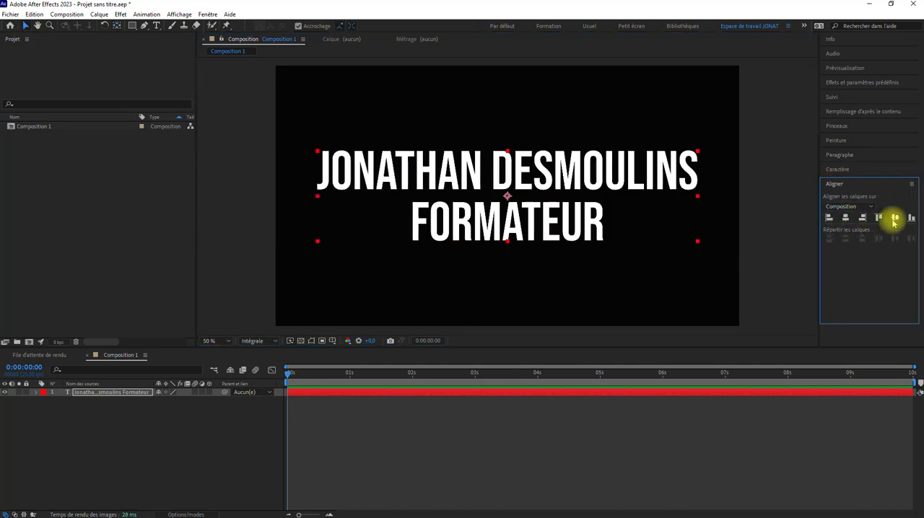
# Enlarge only the second line, FORMATEUR, to a font size of 451 px so it matches the name line's width.
pyautogui.doubleClick(593, 216)
pyautogui.click(612, 213)
pyautogui.moveTo(612, 213); pyautogui.dragTo(413, 216)
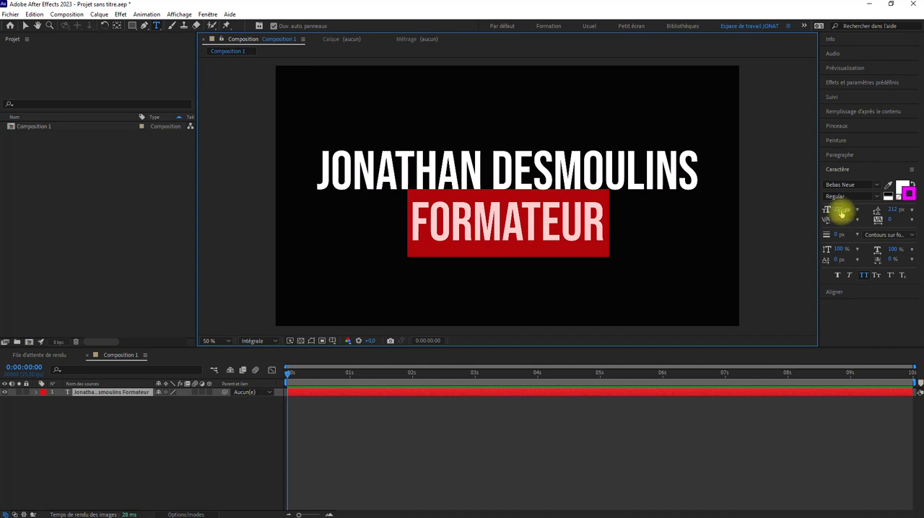
pyautogui.moveTo(834, 211); pyautogui.dragTo(901, 208)
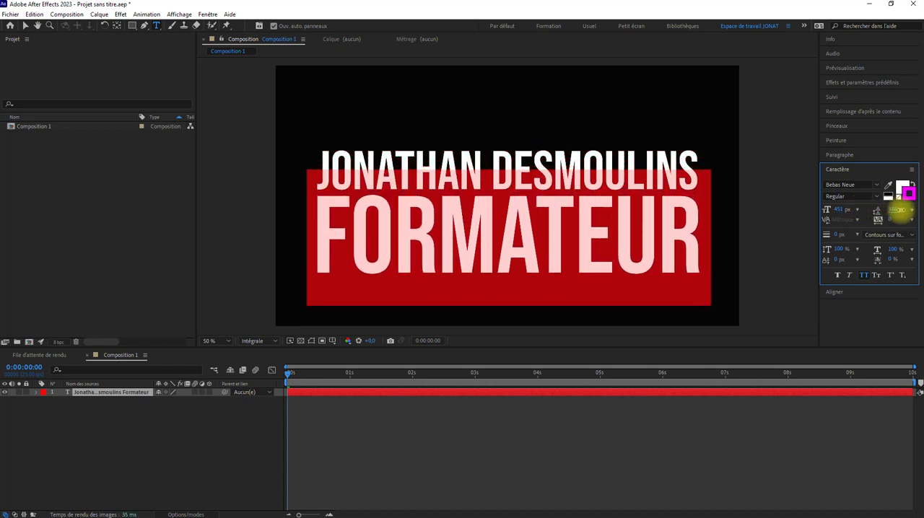
pyautogui.click(25, 26)
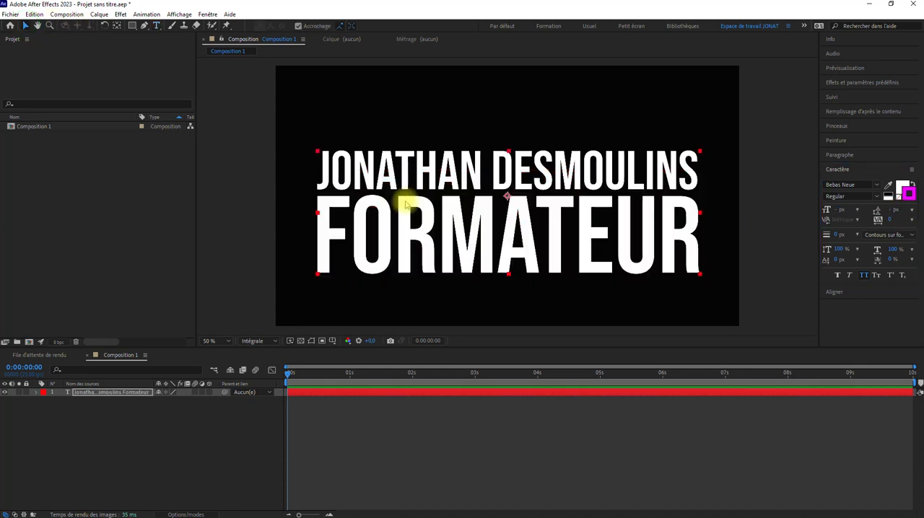
# Move the anchor point to the middle of the enlarged text block and centre the layer horizontally and vertically in the composition.
pyautogui.click(115, 26)
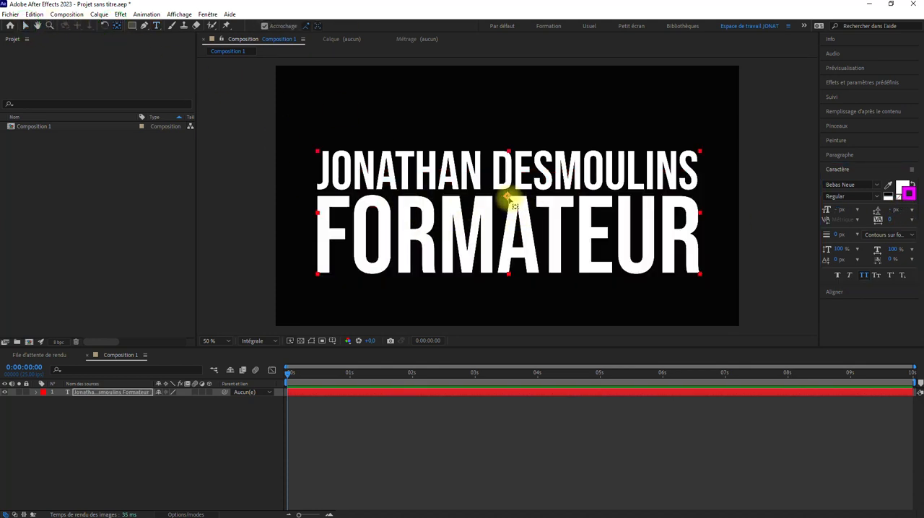
pyautogui.moveTo(507, 196); pyautogui.dragTo(509, 209)
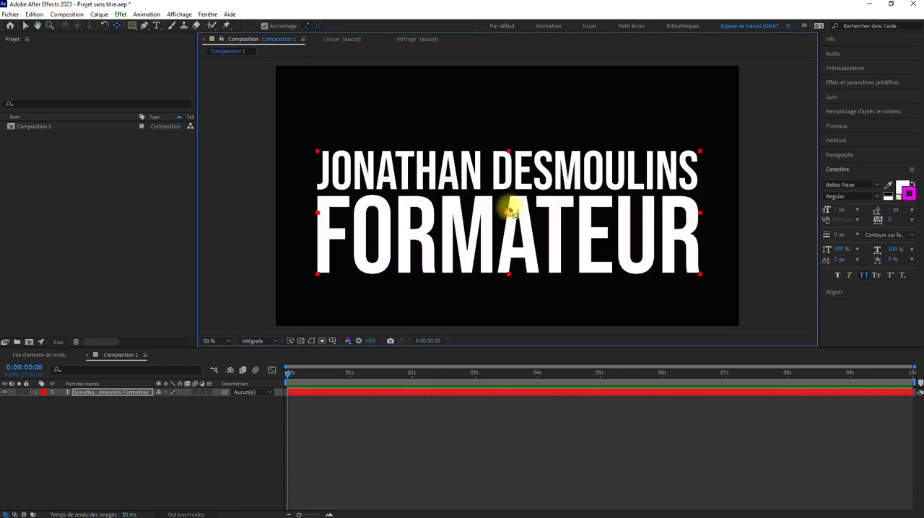
pyautogui.click(837, 292)
pyautogui.click(845, 218)
pyautogui.click(894, 217)
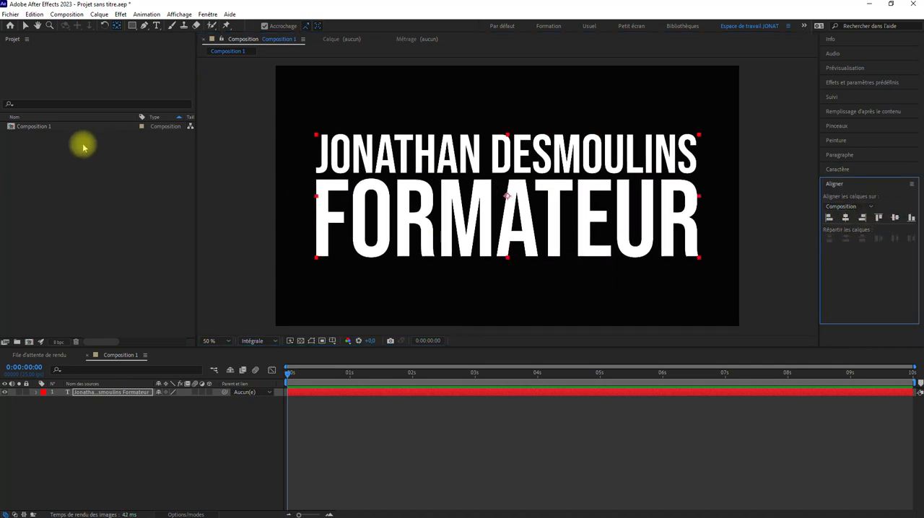
pyautogui.click(24, 26)
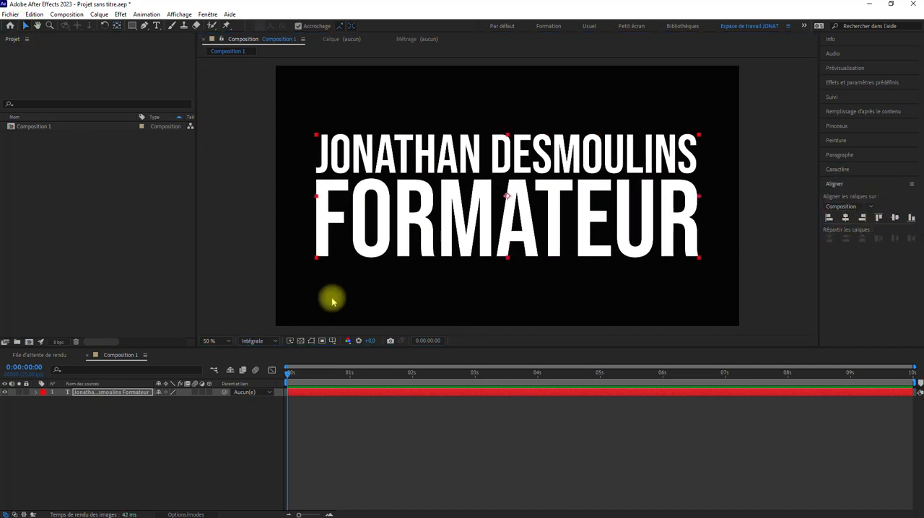
pyautogui.click(409, 431)
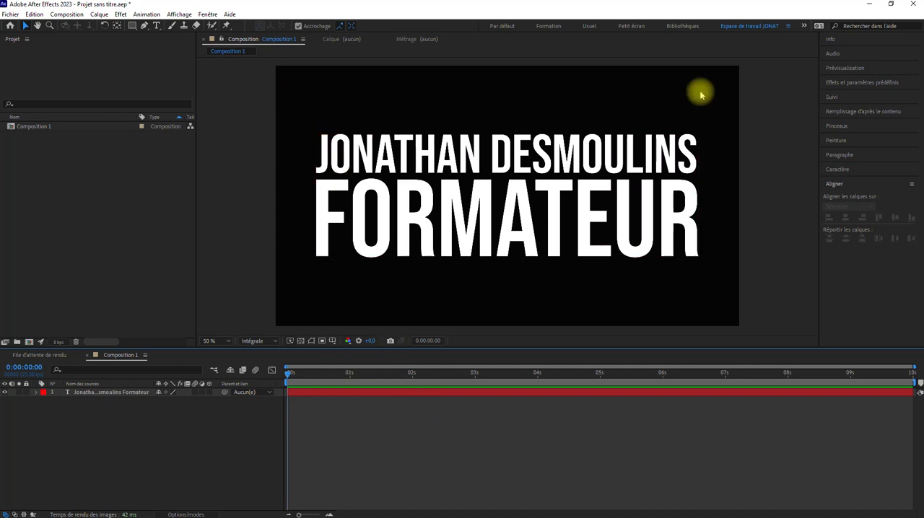
# Show the transparency grid behind the title and hide it again.
pyautogui.click(301, 340)
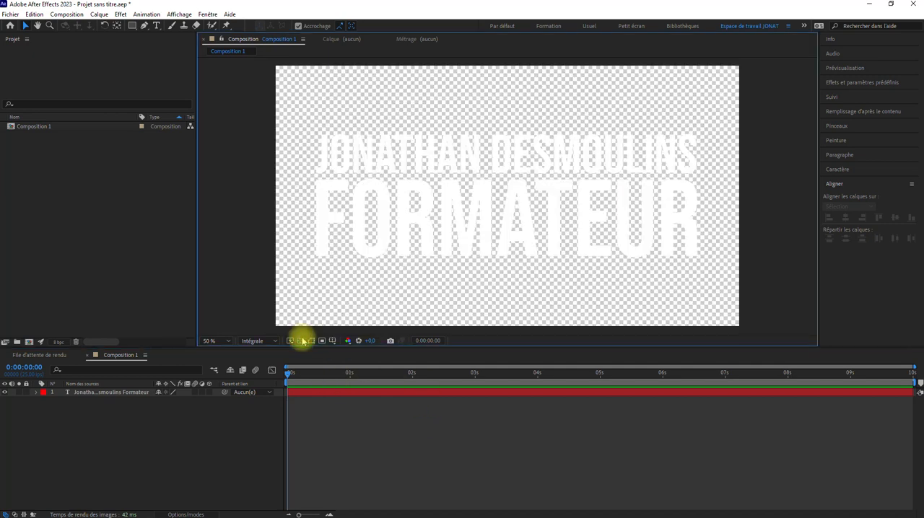
pyautogui.click(301, 340)
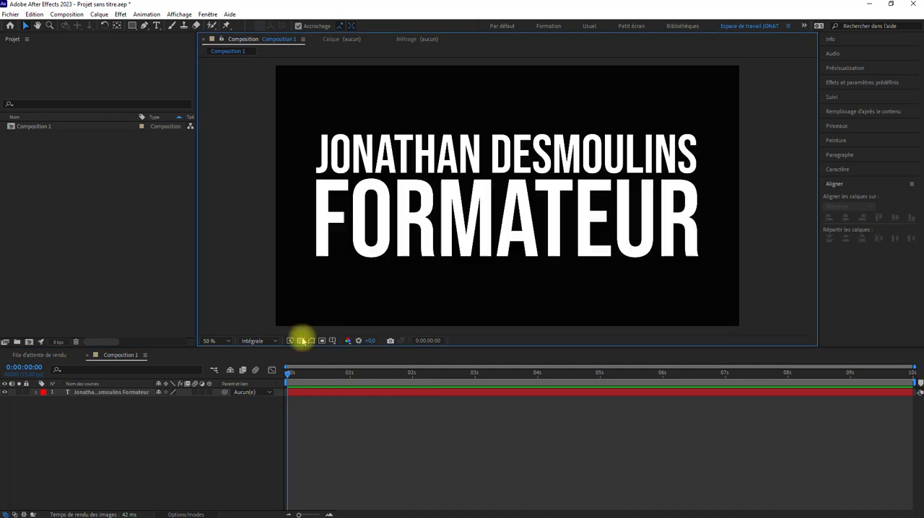
# Set the background colour of Composition 1 to red in its composition settings.
pyautogui.rightClick(43, 127)
pyautogui.click(7, 171)
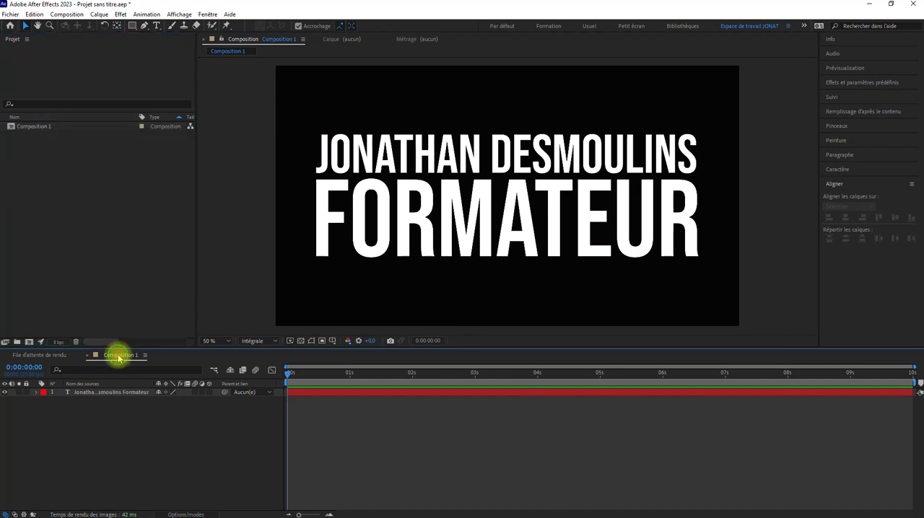
pyautogui.rightClick(43, 129)
pyautogui.click(57, 128)
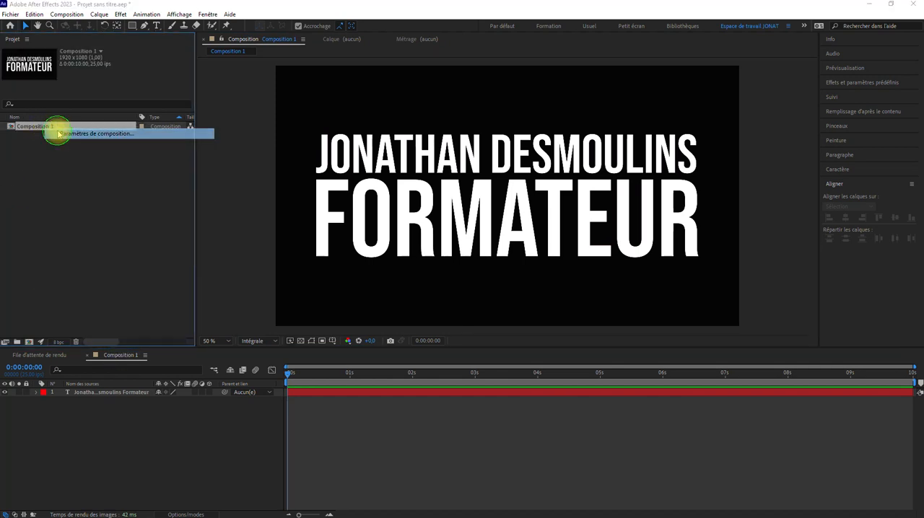
pyautogui.click(121, 225)
pyautogui.moveTo(155, 163); pyautogui.dragTo(181, 171)
pyautogui.click(265, 154)
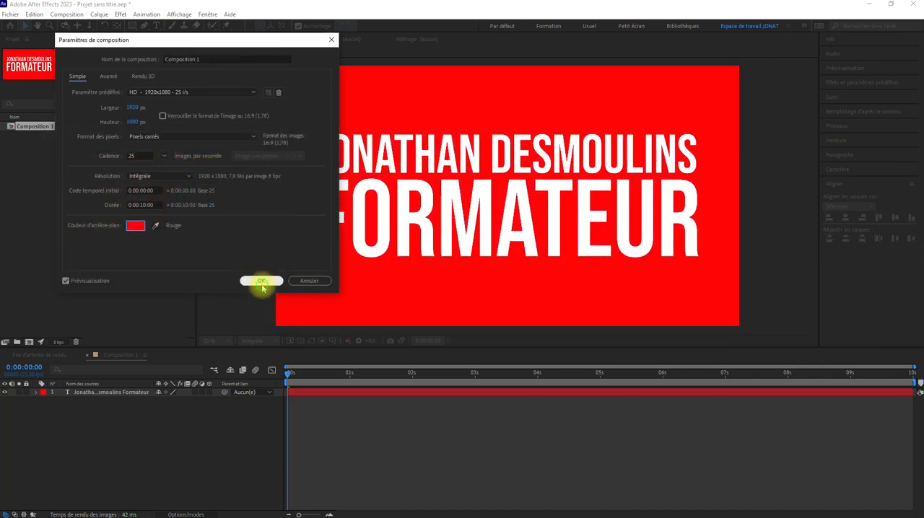
pyautogui.click(262, 281)
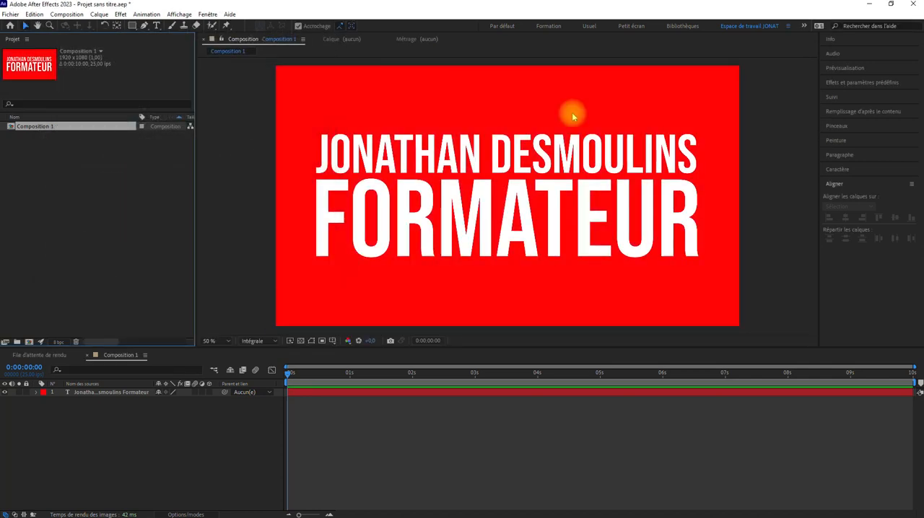
# Compare the red background with the transparency grid, leaving the grid switched on.
pyautogui.click(300, 340)
pyautogui.click(301, 340)
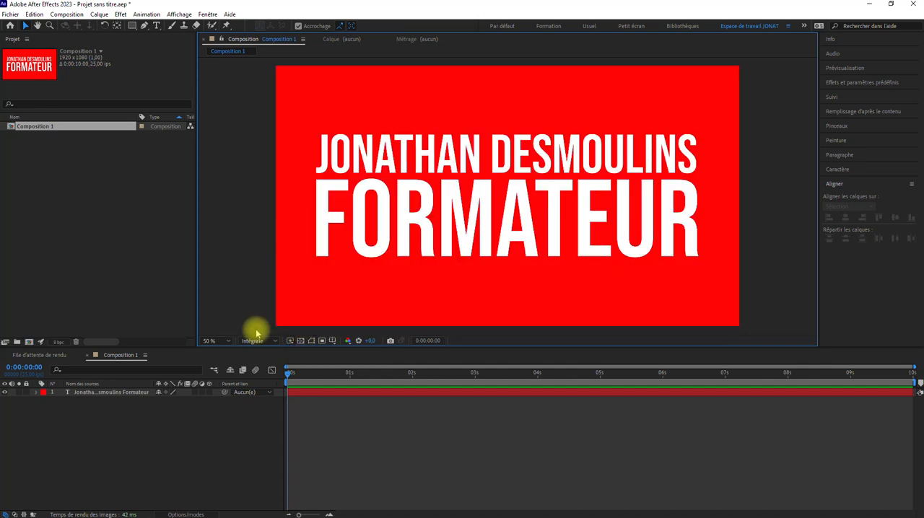
pyautogui.click(301, 341)
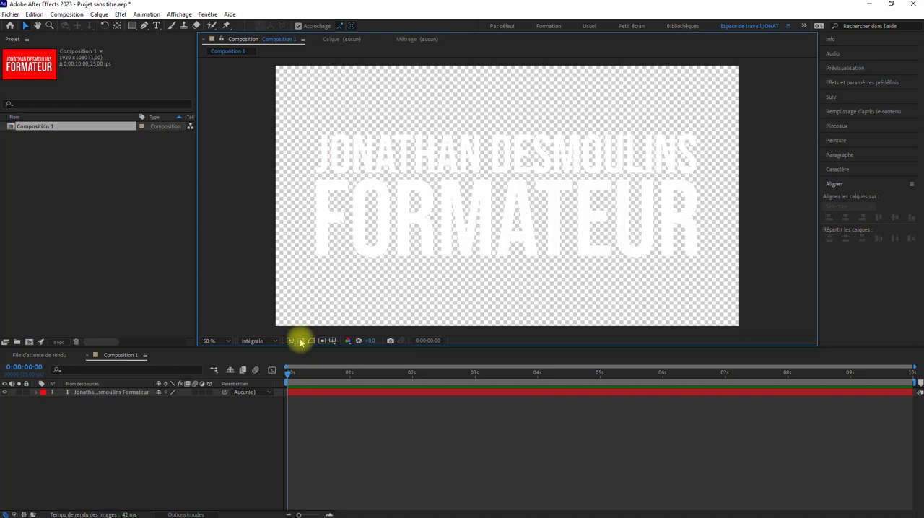
# Toggle the transparency grid behind the title to compare it with the red background, leaving the grid hidden.
pyautogui.click(301, 340)
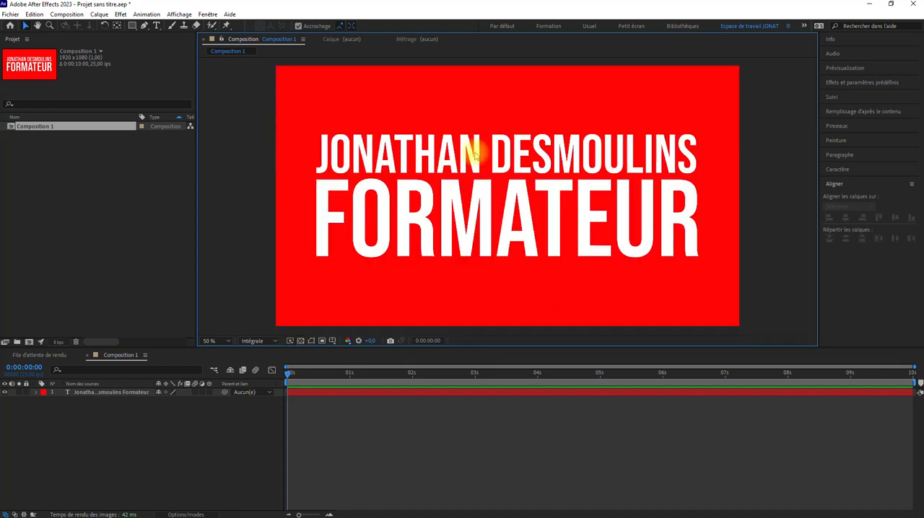
pyautogui.click(299, 341)
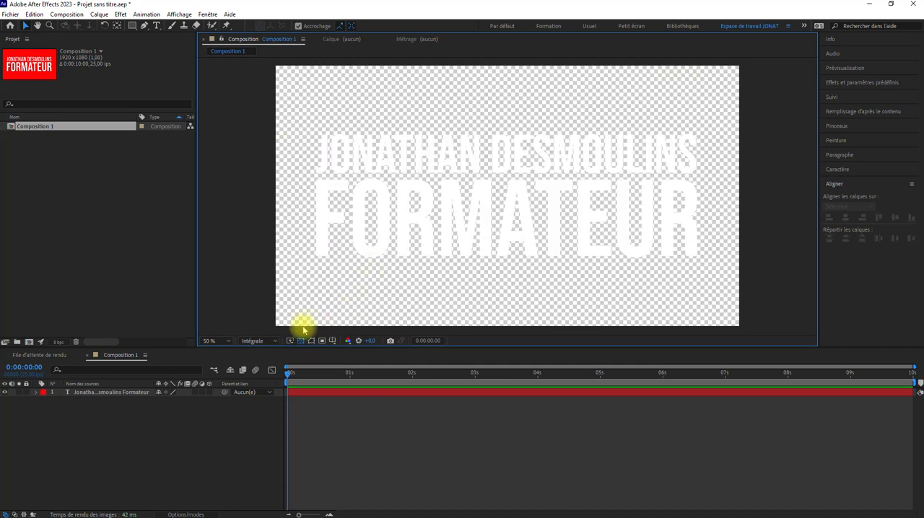
pyautogui.click(301, 340)
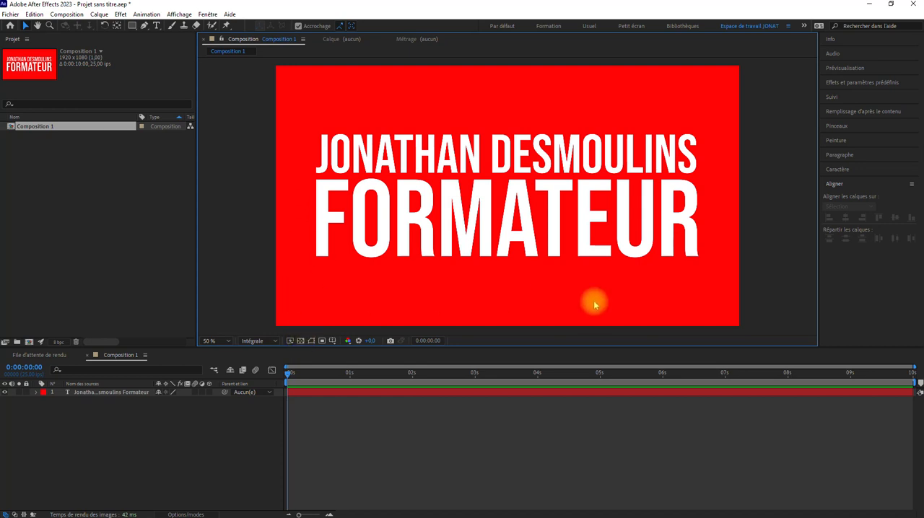
# Set the background colour of Composition 1 to black (000000) in its composition settings.
pyautogui.rightClick(18, 127)
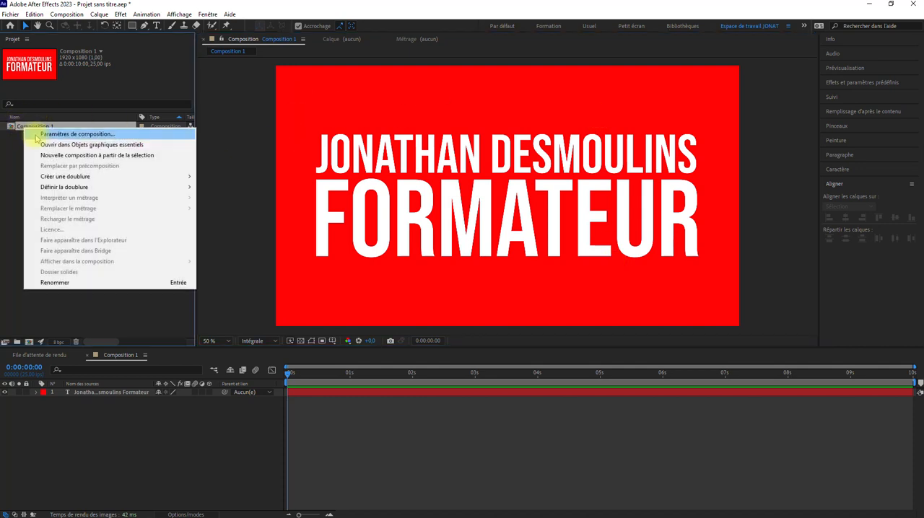
pyautogui.click(31, 134)
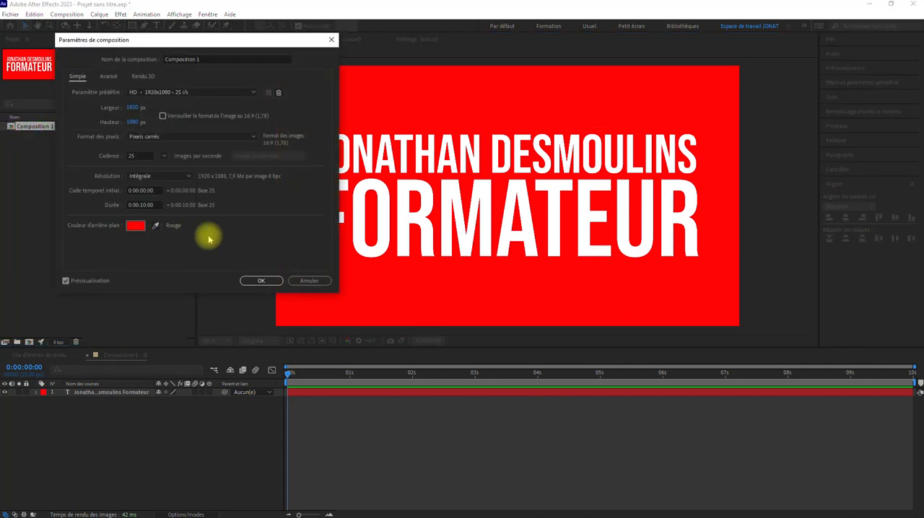
pyautogui.click(135, 225)
pyautogui.moveTo(149, 179); pyautogui.dragTo(7, 313)
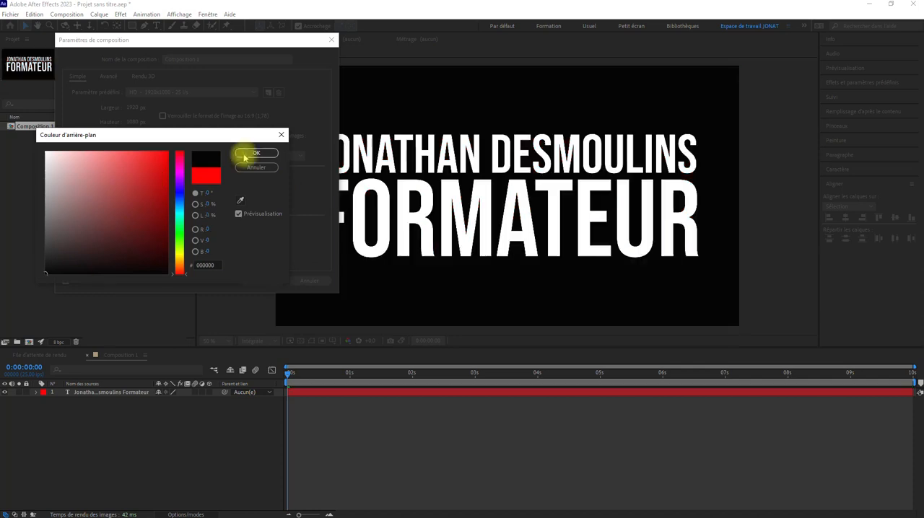
pyautogui.click(246, 153)
pyautogui.click(260, 281)
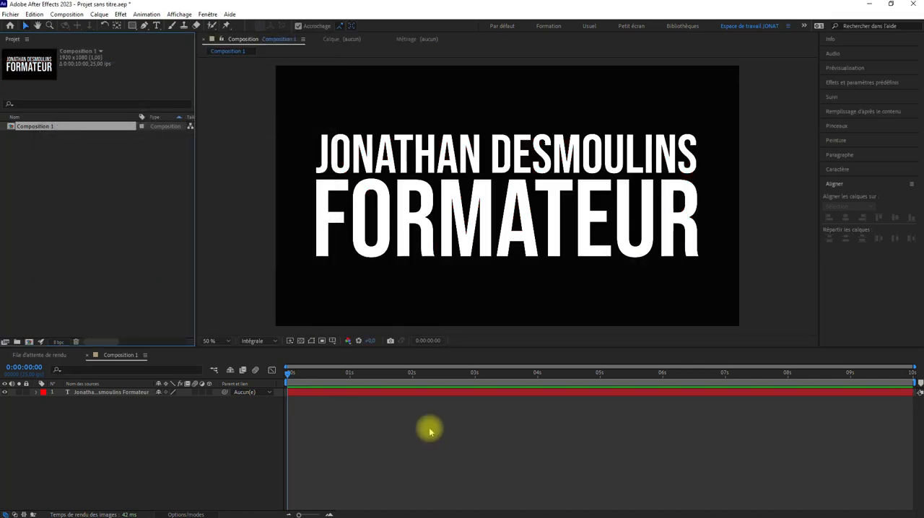
# Remove the "Formateur" line from the two-line text layer, keeping only the name.
pyautogui.doubleClick(435, 391)
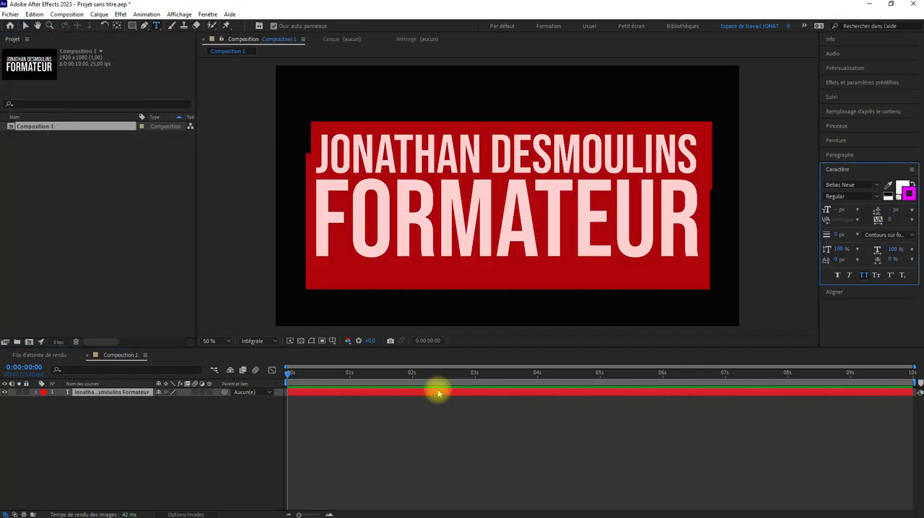
pyautogui.moveTo(695, 209); pyautogui.dragTo(247, 213)
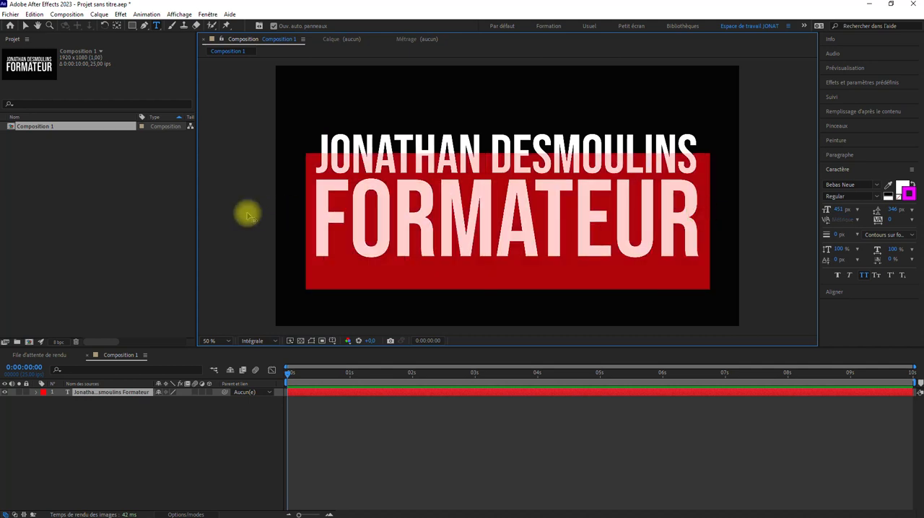
pyautogui.press('BackSpace')
# Duplicate the name text layer and replace the copy's text with "Formateur".
pyautogui.click(330, 392)
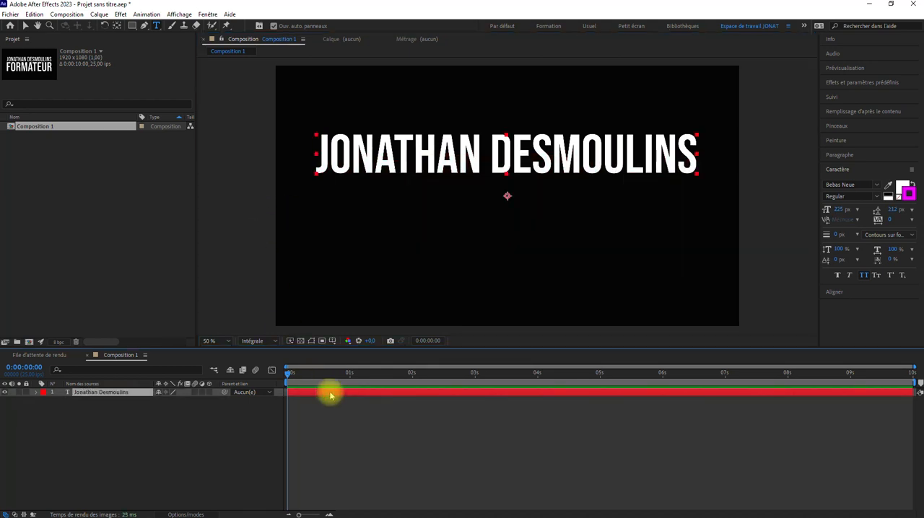
pyautogui.hotkey('ctrl', 'd')
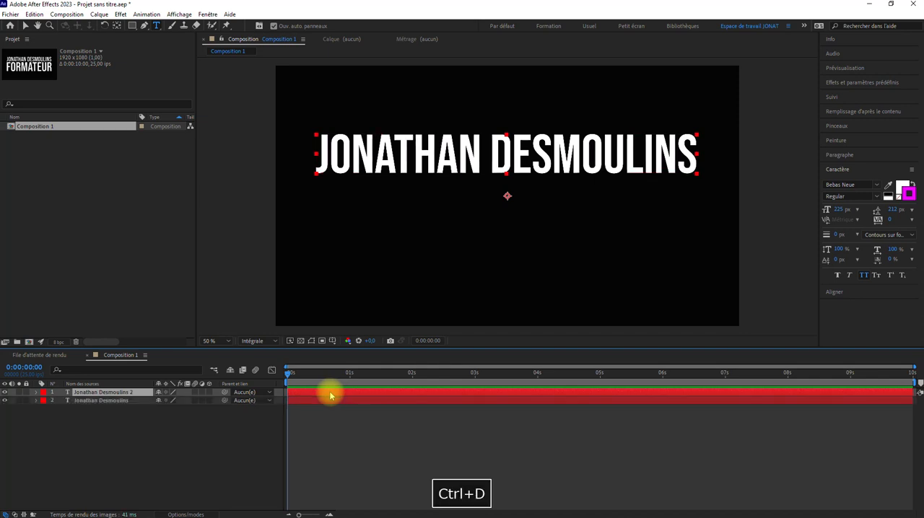
pyautogui.doubleClick(330, 392)
pyautogui.write('Formateur')
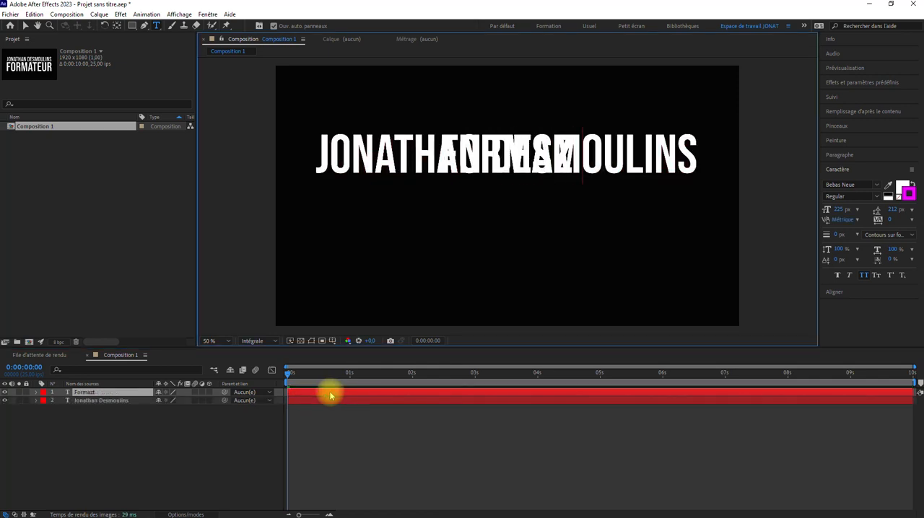
# Move the duplicated text layer straight down so that it sits just below the name.
pyautogui.click(101, 393)
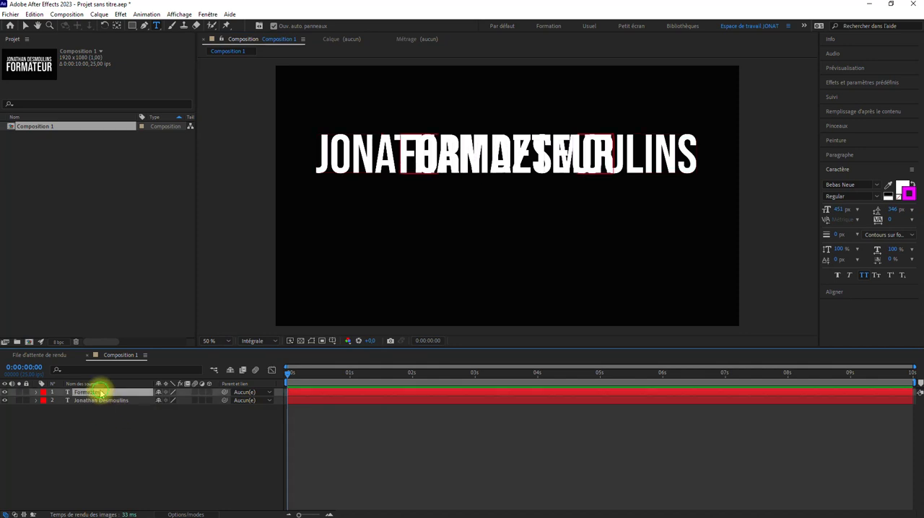
pyautogui.hotkey('shift', 'Down')
pyautogui.hotkey('shift', 'Down')
pyautogui.hotkey('shift', 'Down')
pyautogui.hotkey('shift', 'Down')
pyautogui.hotkey('shift', 'Down')
pyautogui.hotkey('shift', 'Down')
pyautogui.hotkey('shift', 'Down')
pyautogui.hotkey('shift', 'Down')
pyautogui.hotkey('shift', 'Down')
pyautogui.hotkey('shift', 'Down')
pyautogui.hotkey('shift', 'Down')
pyautogui.hotkey('shift', 'Down')
pyautogui.hotkey('shift', 'Down')
pyautogui.hotkey('shift', 'Down')
pyautogui.hotkey('shift', 'Down')
pyautogui.hotkey('shift', 'Down')
pyautogui.hotkey('shift', 'Down')
pyautogui.hotkey('shift', 'Down')
pyautogui.hotkey('shift', 'Down')
pyautogui.hotkey('shift', 'Down')
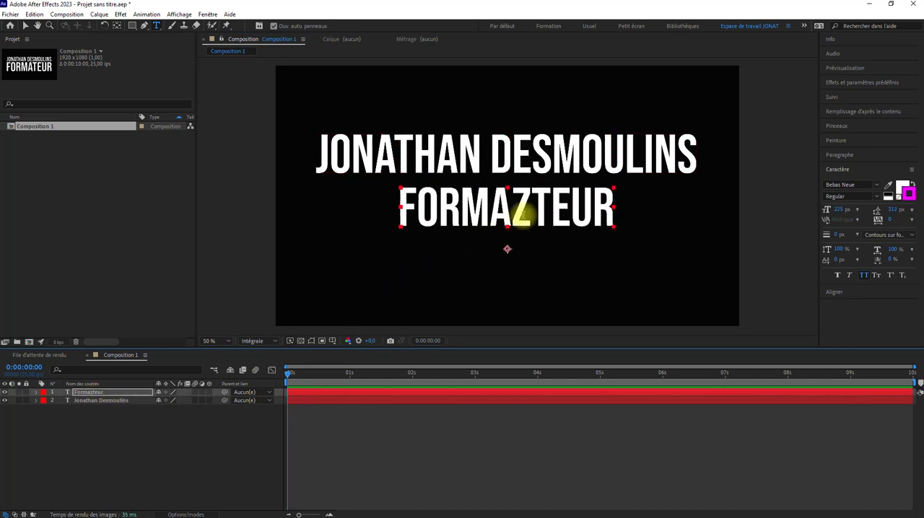
# Correct the second line's spelling to "Formateur" and place the name layer above it in the layer stack.
pyautogui.click(530, 209)
pyautogui.press('BackSpace')
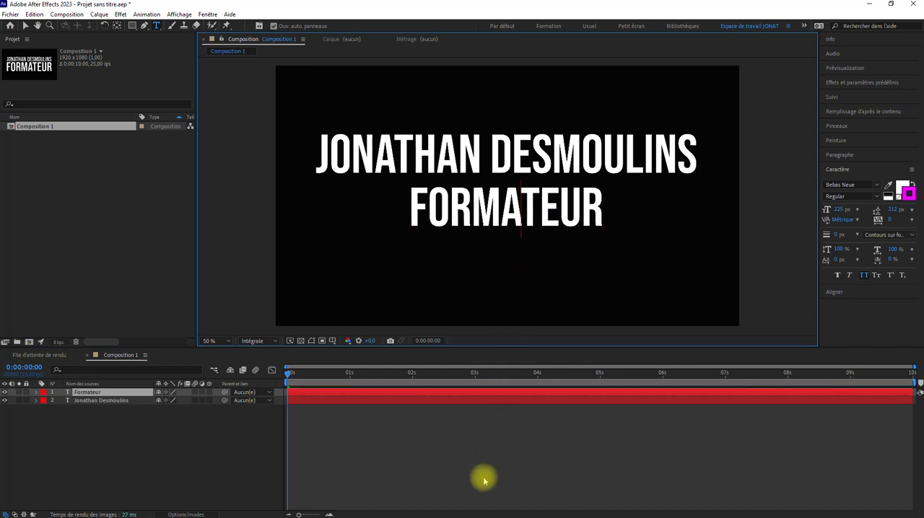
pyautogui.click(304, 409)
pyautogui.moveTo(113, 399); pyautogui.dragTo(97, 392)
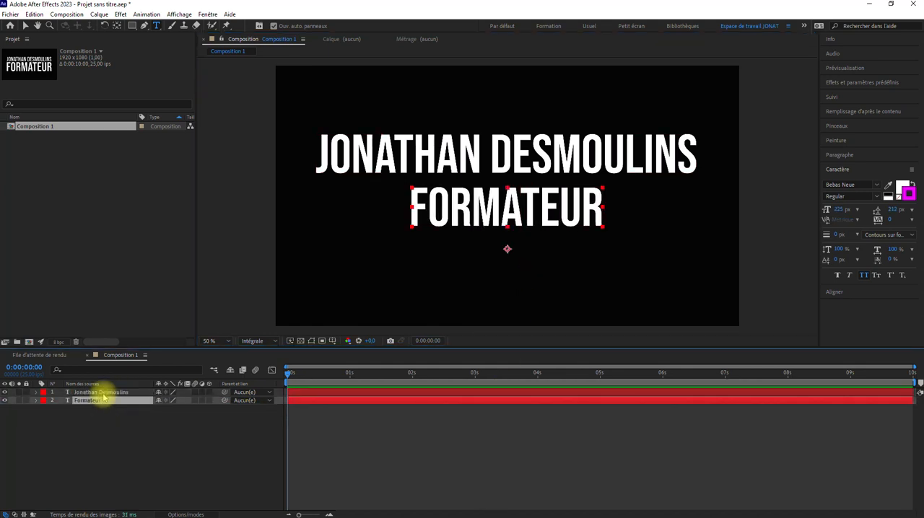
# Delete the separate "Formateur" text layer.
pyautogui.click(95, 400)
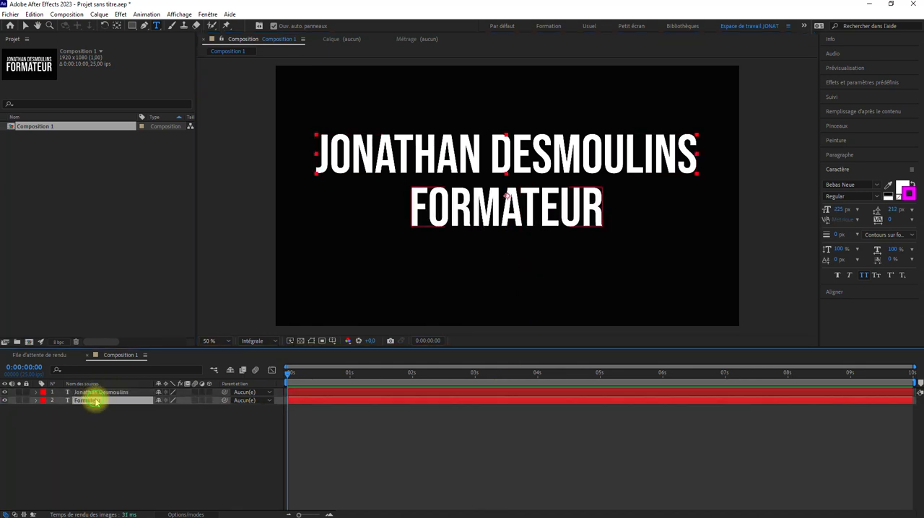
pyautogui.press('Delete')
pyautogui.click(101, 393)
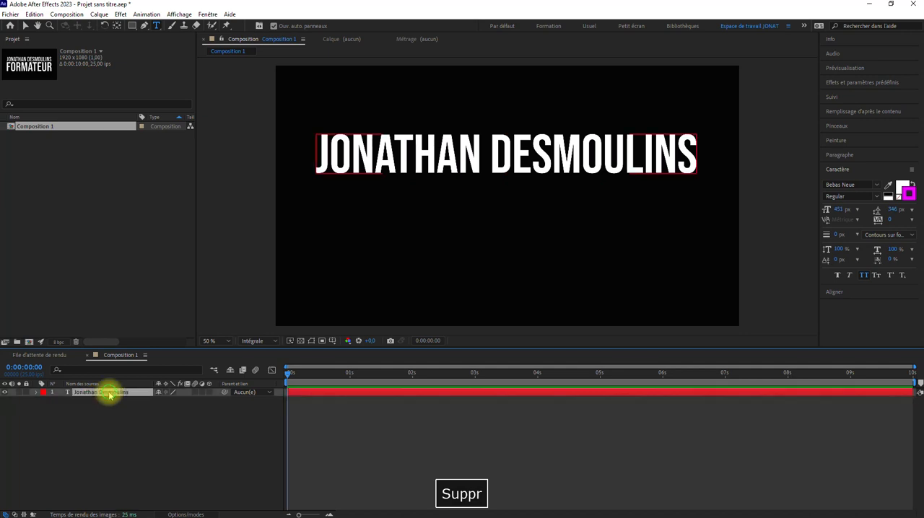
pyautogui.click(166, 392)
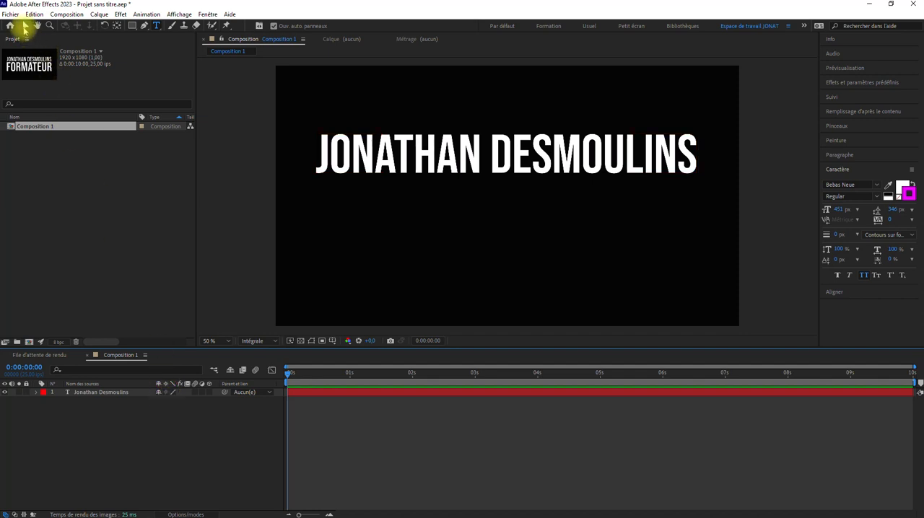
# Move the name text down to around mid-height of the composition and place its anchor point at the text's centre.
pyautogui.click(25, 26)
pyautogui.click(394, 155)
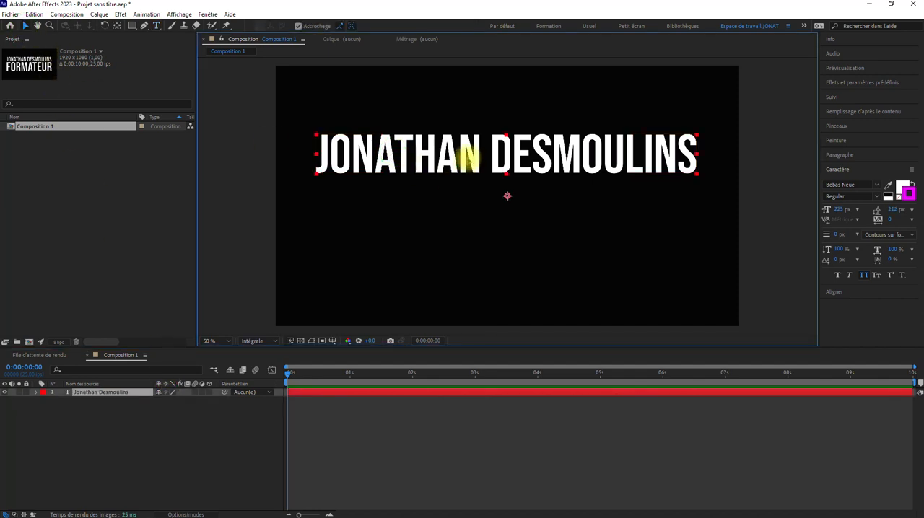
pyautogui.moveTo(468, 157); pyautogui.dragTo(467, 206)
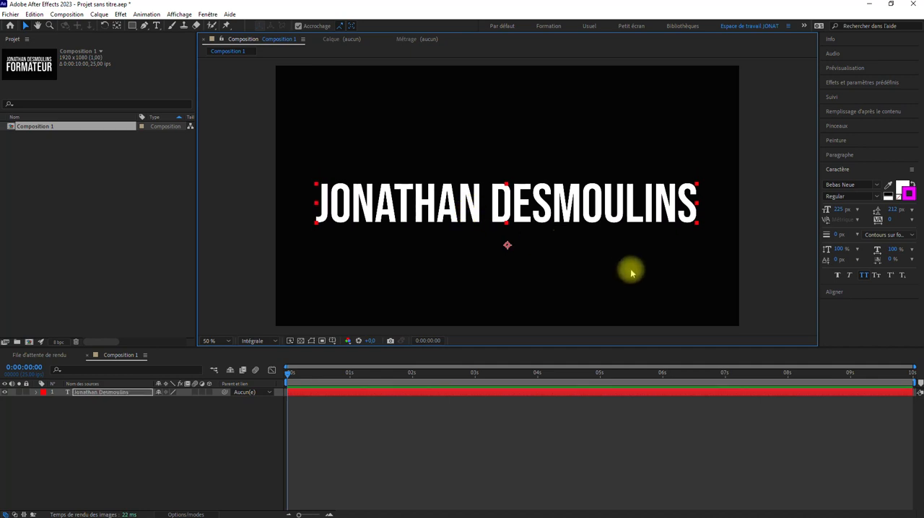
pyautogui.click(117, 25)
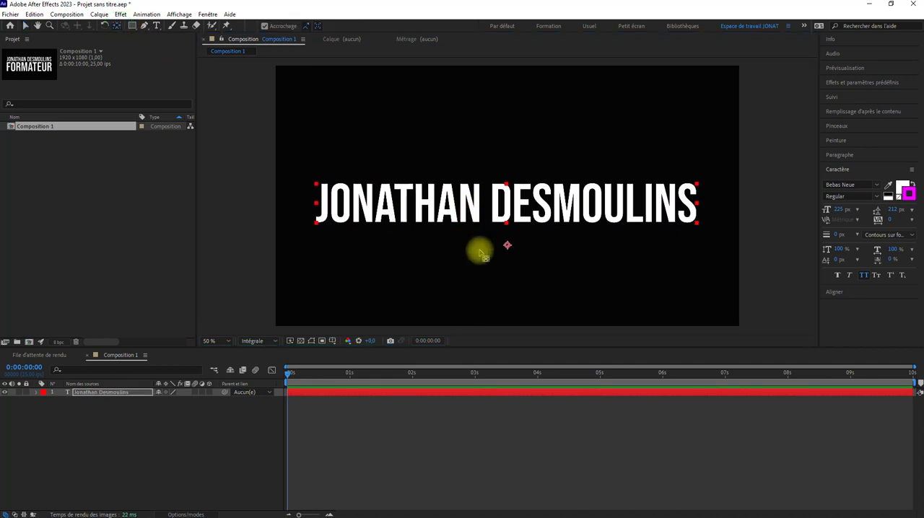
pyautogui.moveTo(508, 246); pyautogui.dragTo(508, 213)
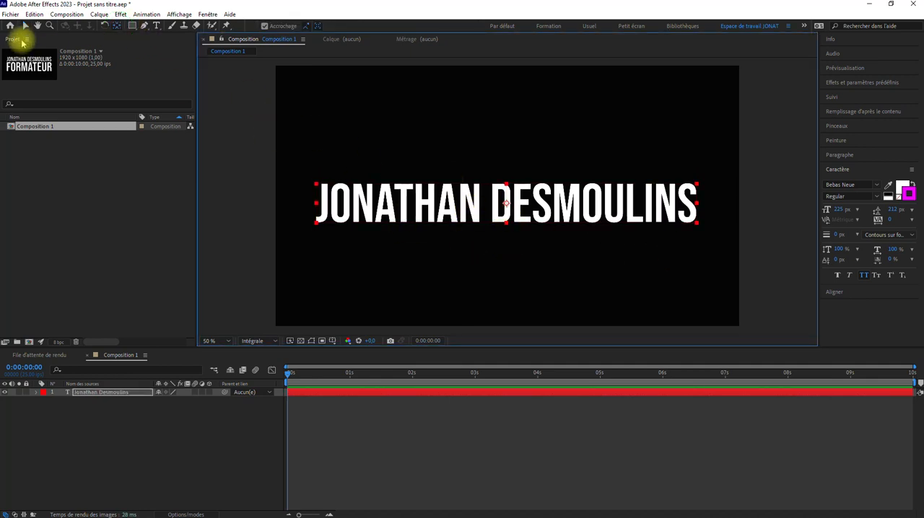
# Enlarge the name layer to a scale of about 6067 % and examine how sharp the letter edges stay.
pyautogui.click(25, 25)
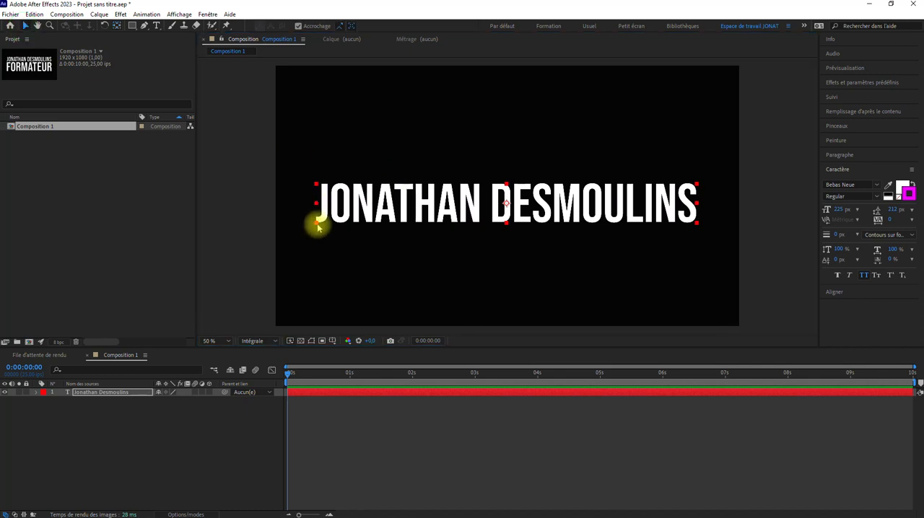
pyautogui.moveTo(318, 226); pyautogui.dragTo(4, 366)
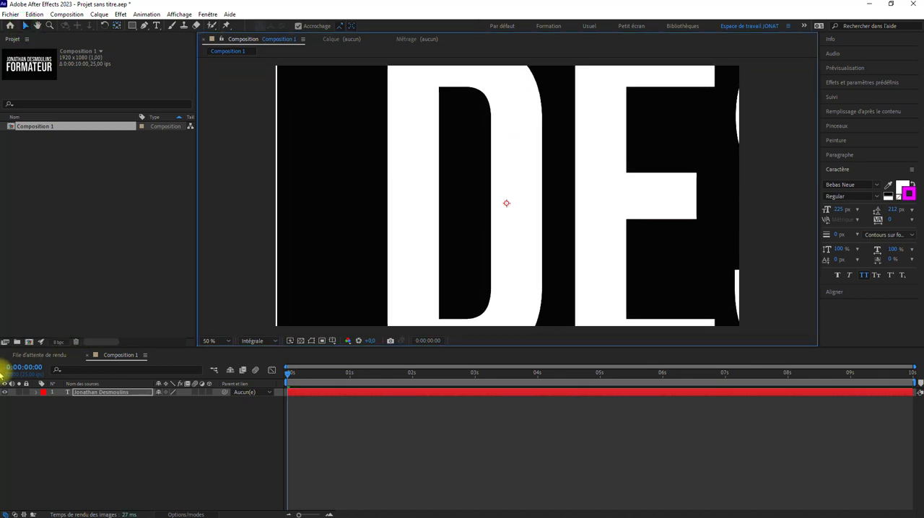
pyautogui.scroll(-6, 489, 248)
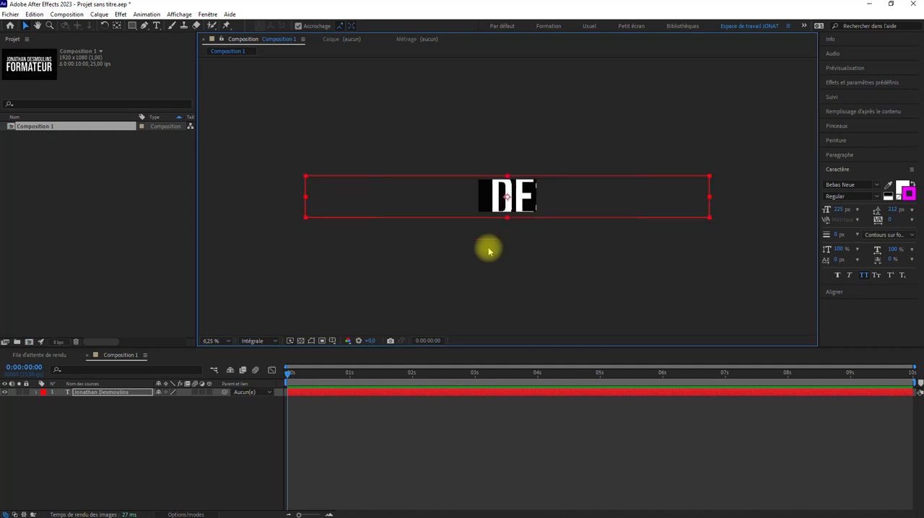
pyautogui.moveTo(305, 218); pyautogui.dragTo(98, 346)
pyautogui.scroll(6, 455, 207)
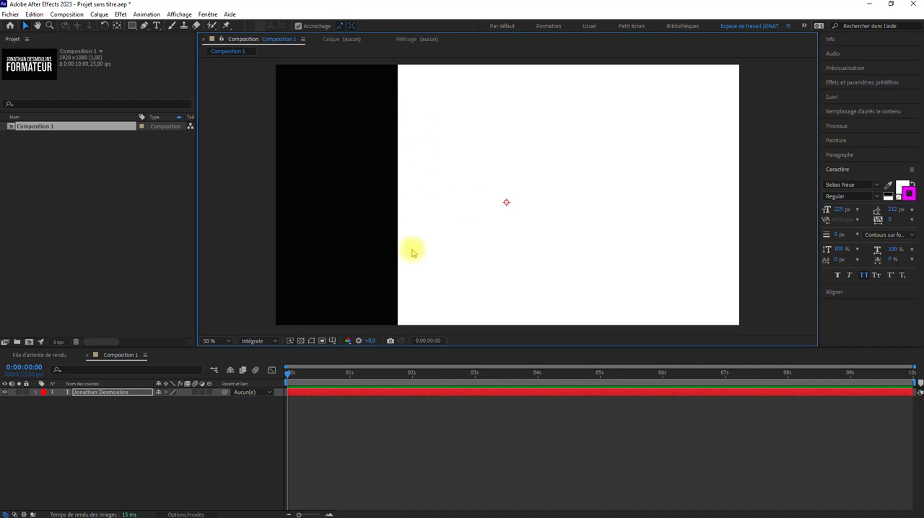
pyautogui.scroll(2, 411, 252)
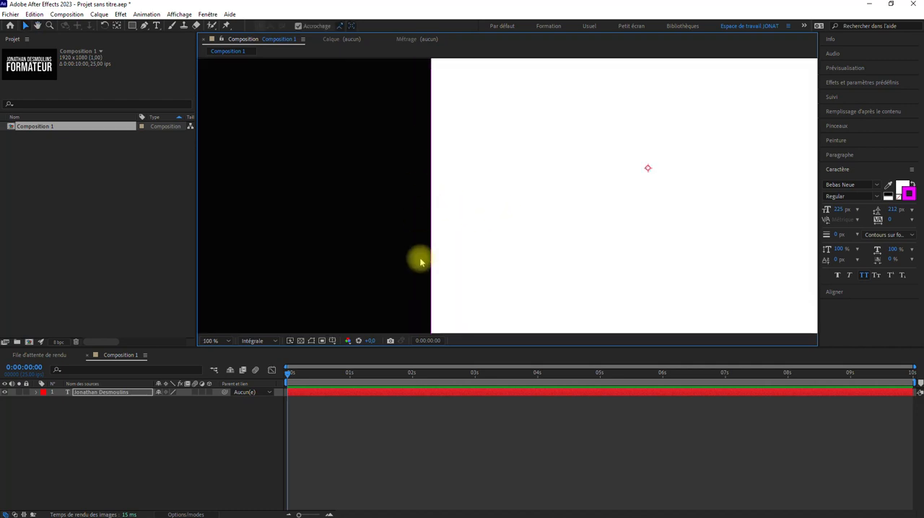
pyautogui.scroll(-12, 439, 212)
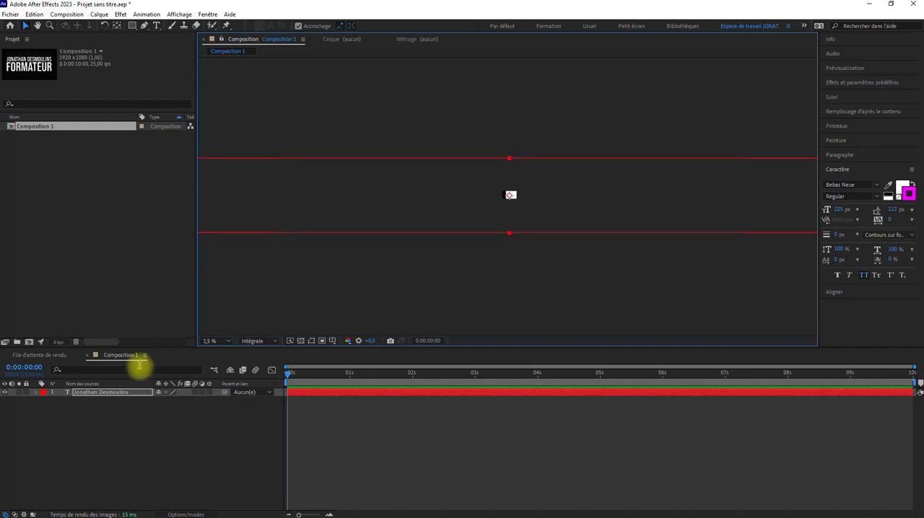
# Set the name layer's scale back to 100 % in its transform properties and collapse the layer.
pyautogui.click(36, 392)
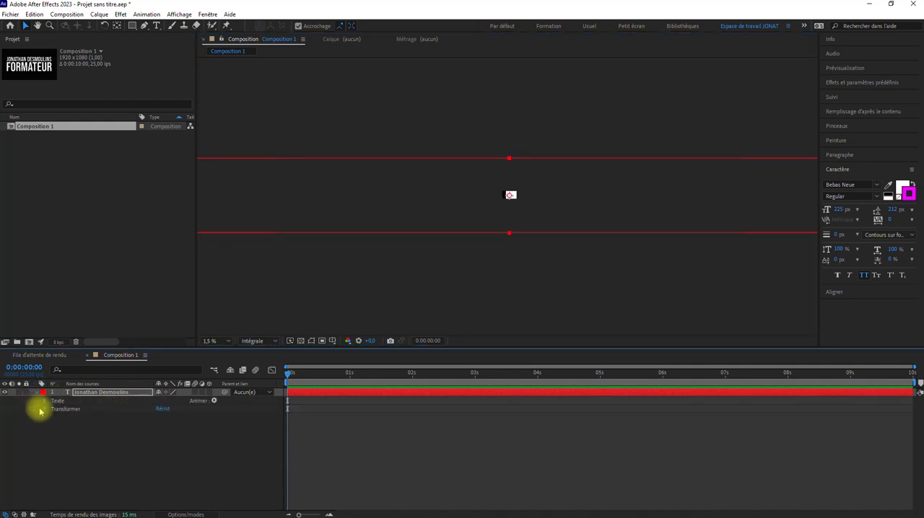
pyautogui.click(44, 409)
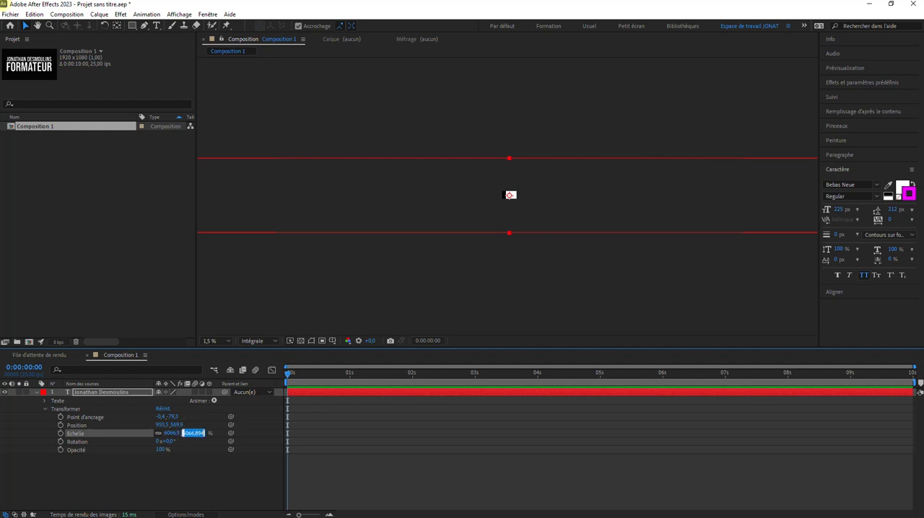
pyautogui.write('100')
pyautogui.click(419, 429)
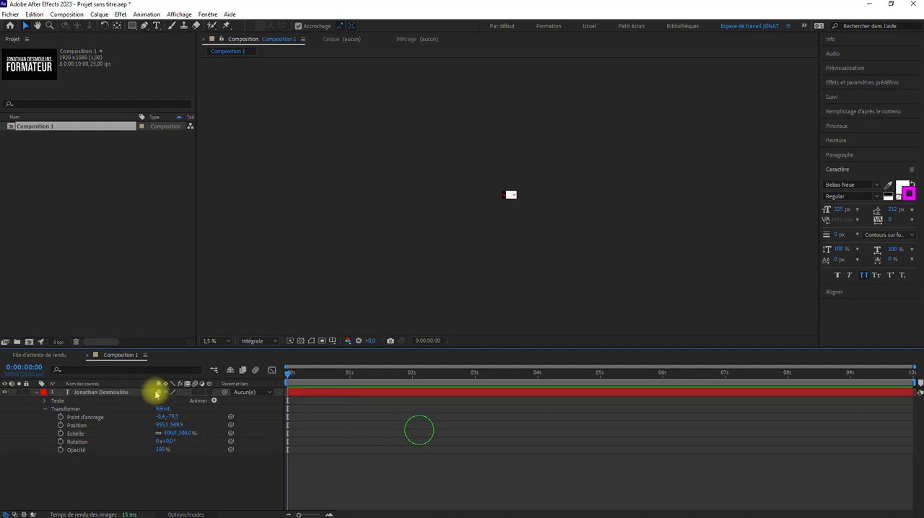
pyautogui.click(36, 393)
pyautogui.scroll(4, 470, 262)
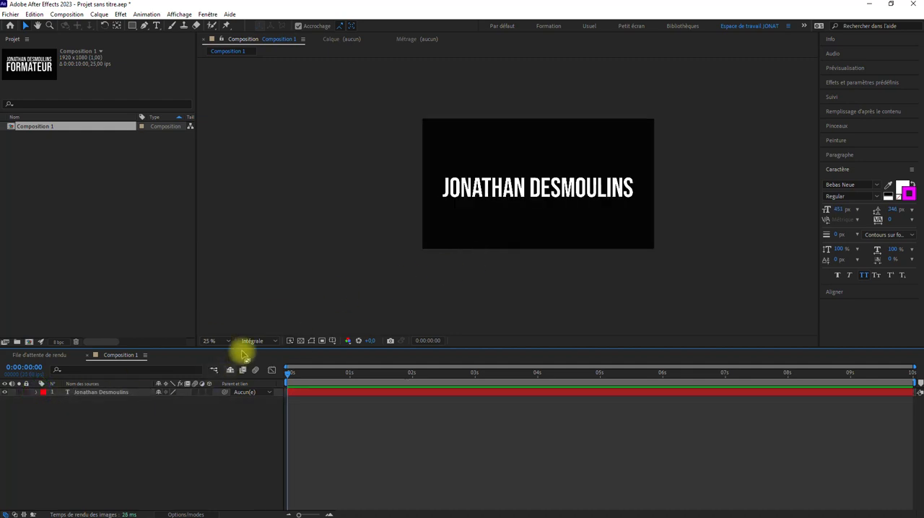
pyautogui.click(192, 392)
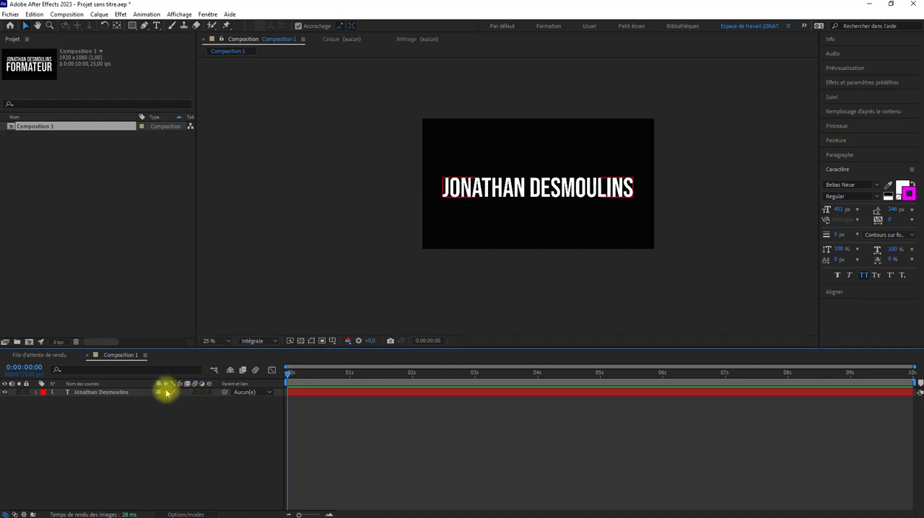
pyautogui.scroll(-1, 440, 258)
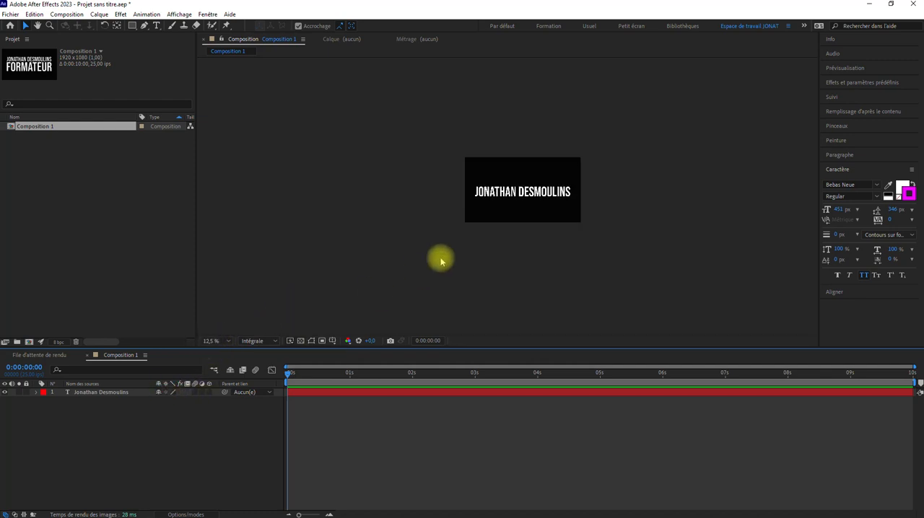
# Centre the name layer horizontally and vertically in the composition.
pyautogui.scroll(3, 439, 258)
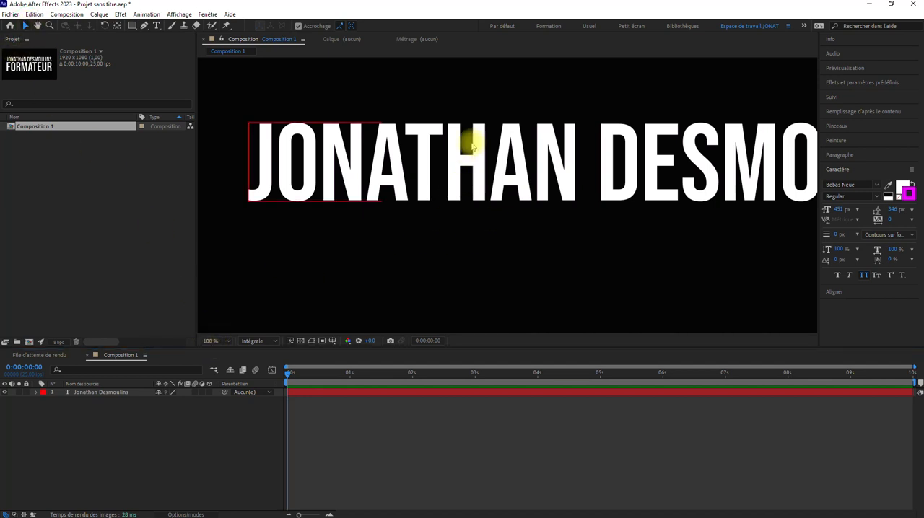
pyautogui.scroll(6, 522, 194)
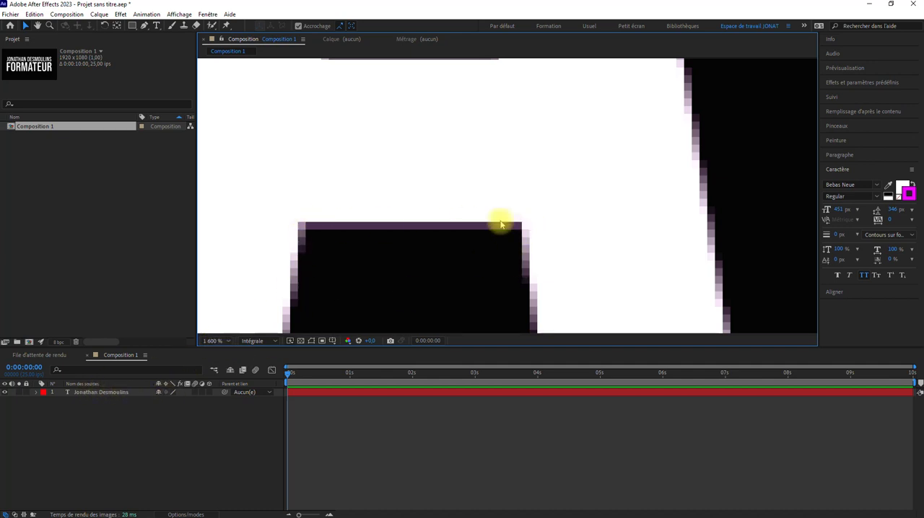
pyautogui.scroll(-8, 322, 272)
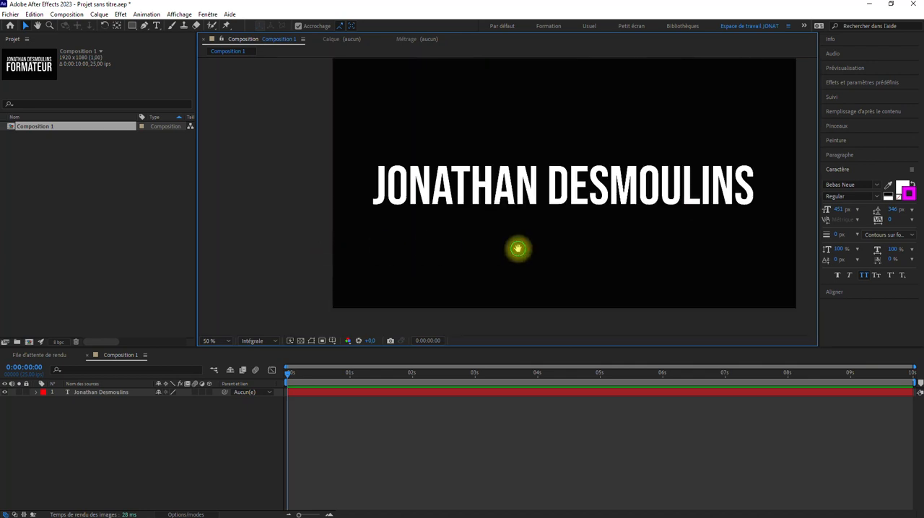
pyautogui.moveTo(518, 249); pyautogui.dragTo(449, 259)
pyautogui.click(449, 195)
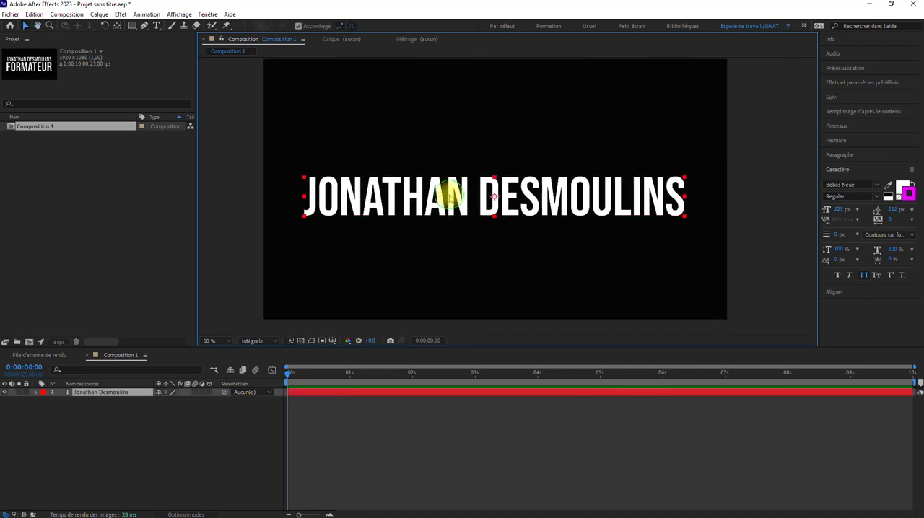
pyautogui.click(842, 292)
pyautogui.click(845, 217)
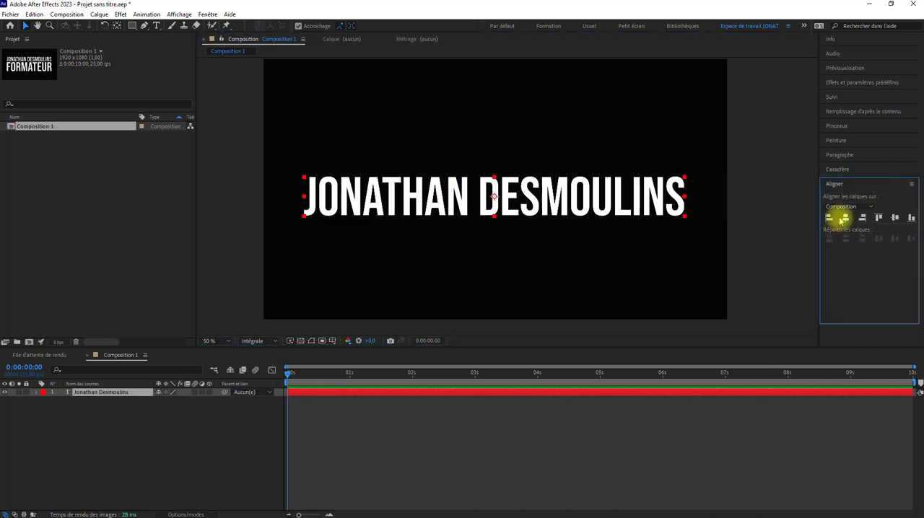
pyautogui.click(893, 217)
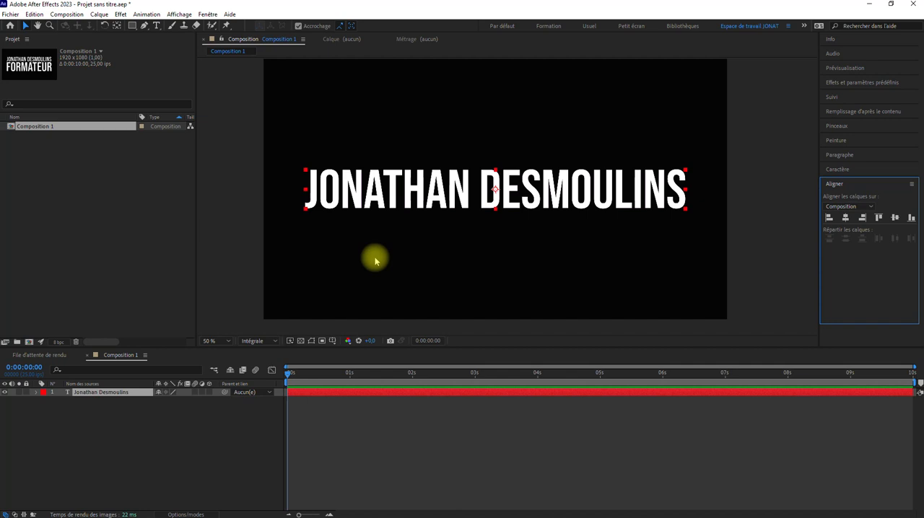
# Expand the name layer's transform properties and set its scale to 1600 %.
pyautogui.click(216, 340)
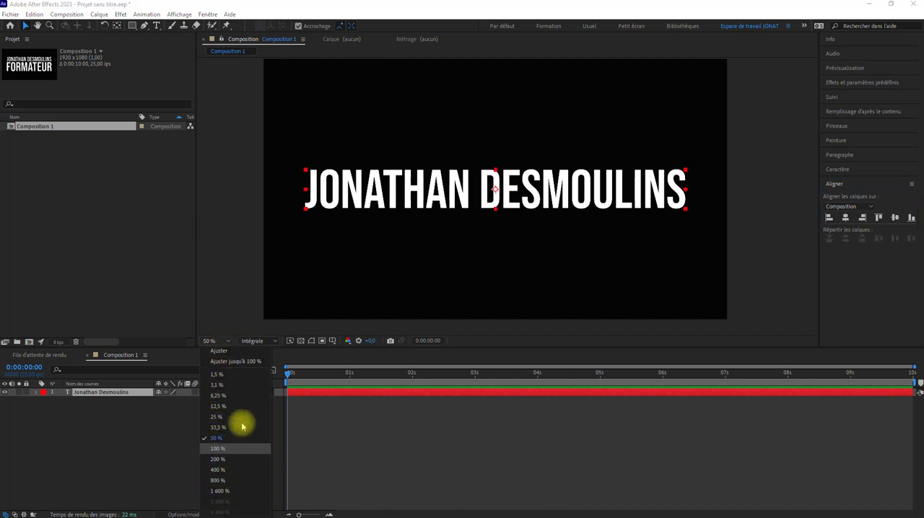
pyautogui.click(25, 27)
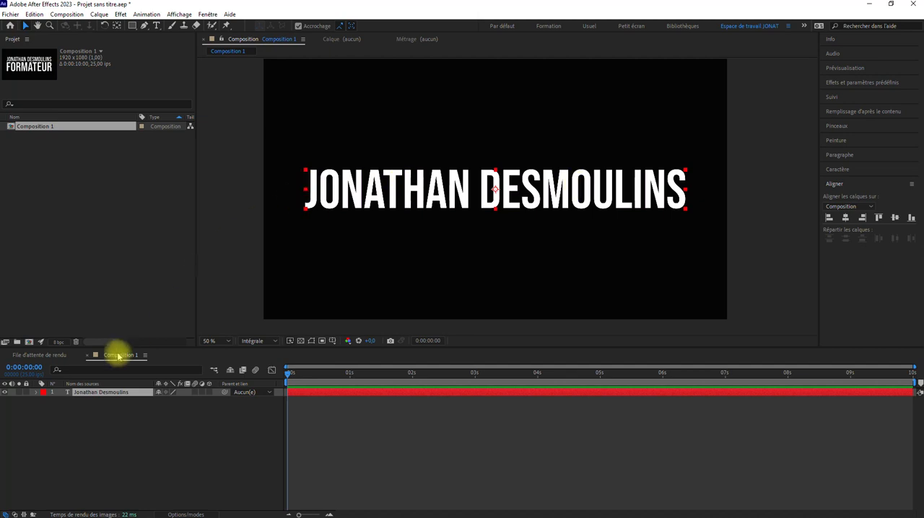
pyautogui.click(94, 392)
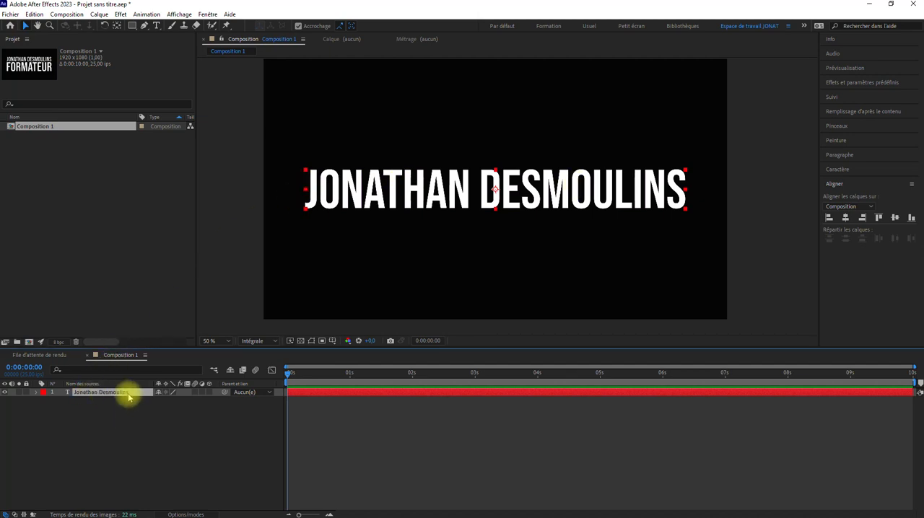
pyautogui.click(37, 392)
pyautogui.click(46, 409)
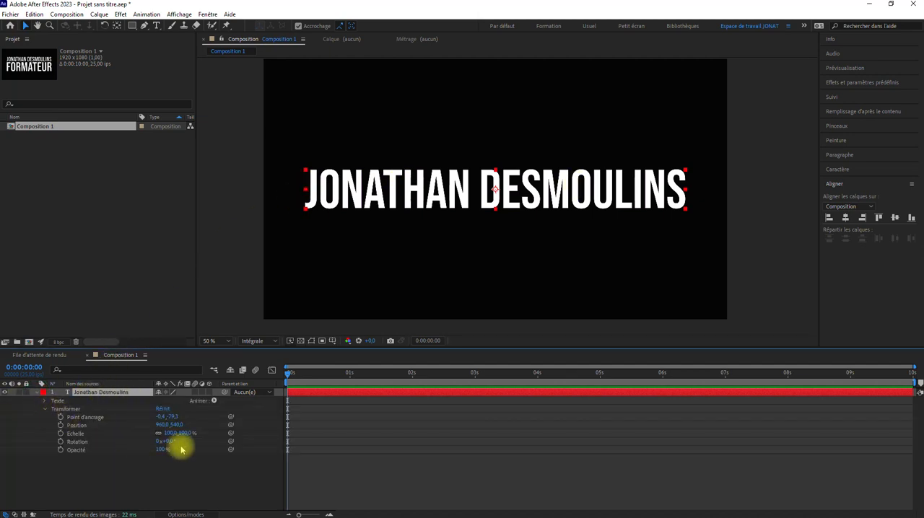
pyautogui.write('16')
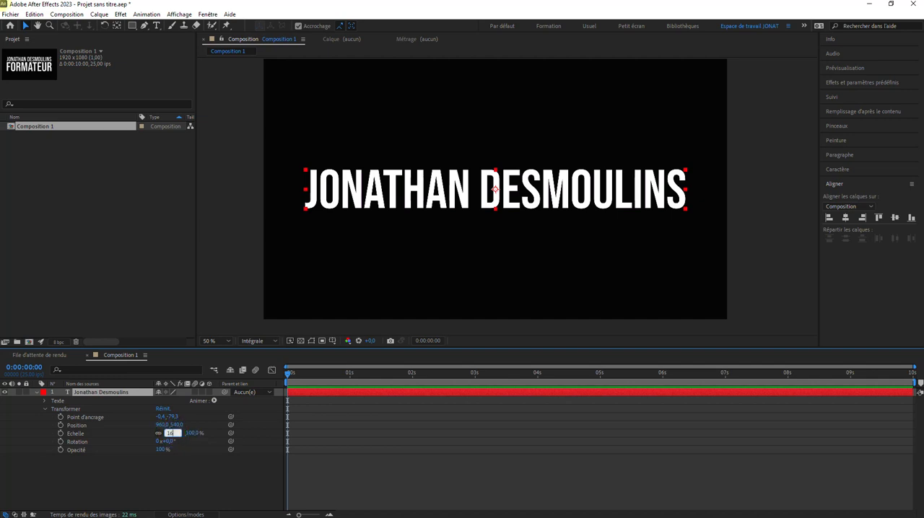
pyautogui.write('00')
pyautogui.click(401, 449)
# Set the name layer's scale back to 100 %.
pyautogui.click(113, 394)
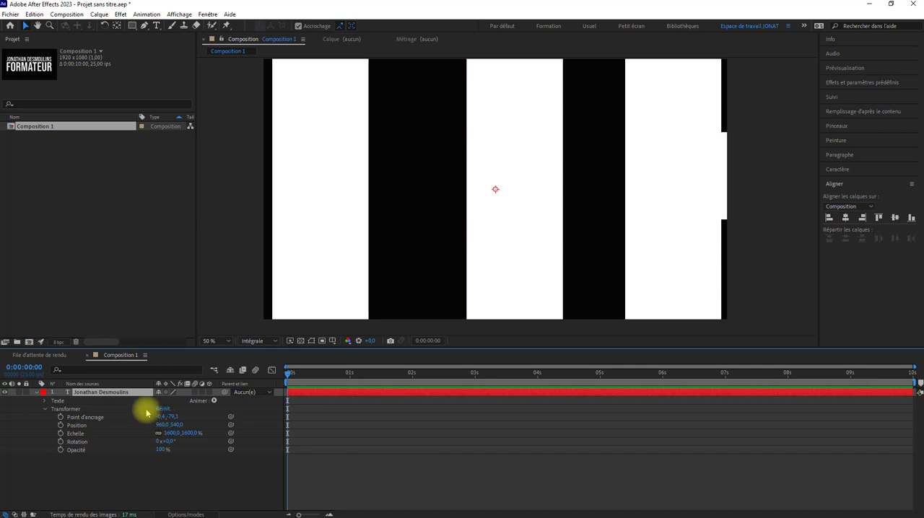
pyautogui.write('100')
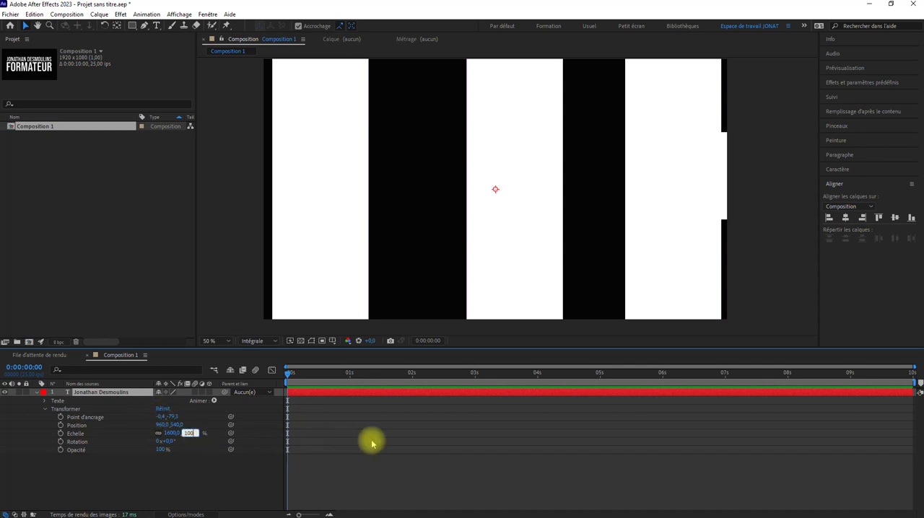
pyautogui.click(371, 439)
# Examine the letter edges at 1600 % view magnification and fit the whole composition back in the viewer.
pyautogui.click(221, 344)
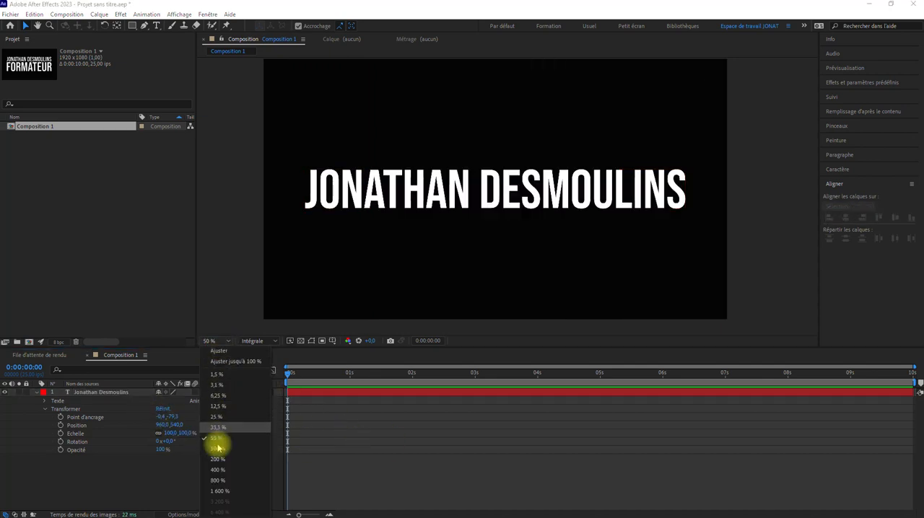
pyautogui.click(221, 490)
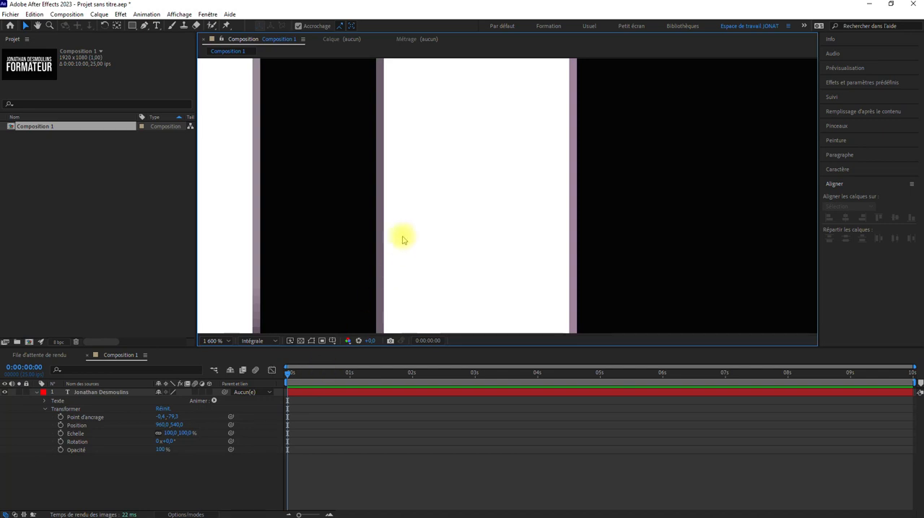
pyautogui.scroll(-1, 403, 237)
pyautogui.moveTo(364, 322); pyautogui.dragTo(505, 192)
pyautogui.scroll(1, 498, 210)
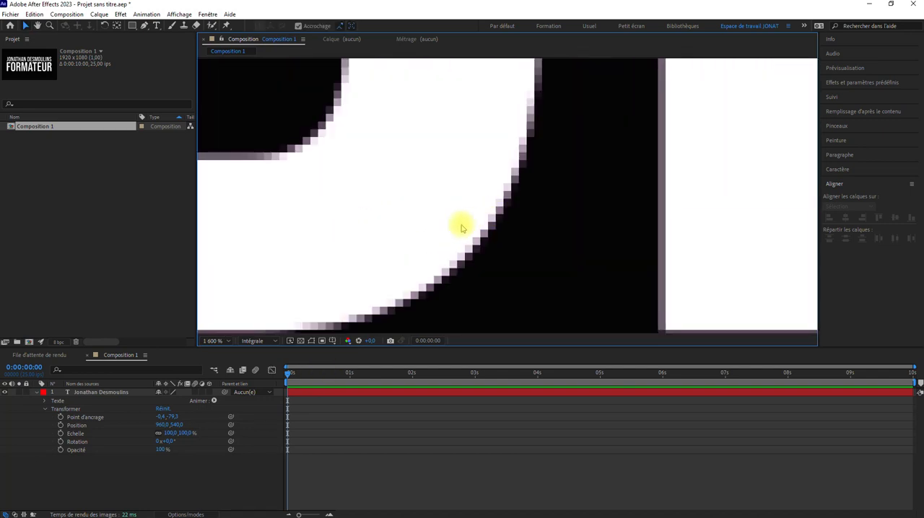
pyautogui.moveTo(462, 228); pyautogui.dragTo(494, 186)
pyautogui.click(215, 341)
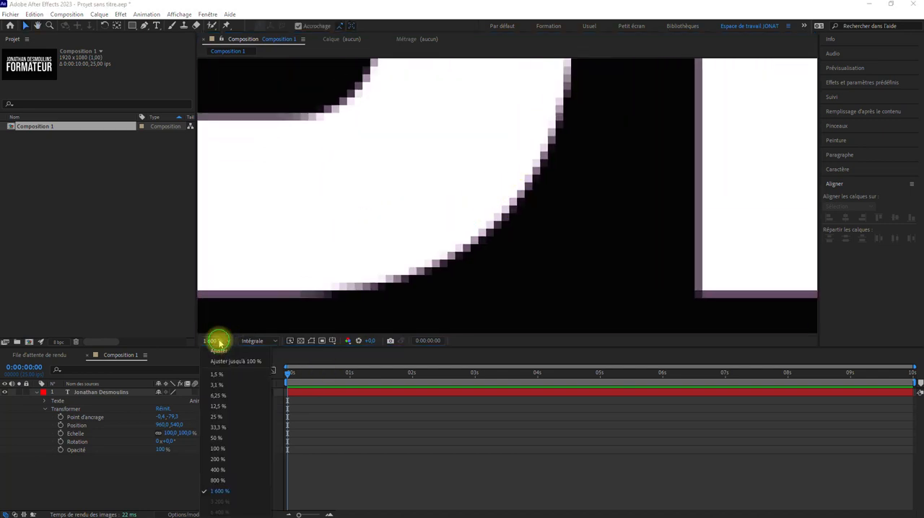
pyautogui.click(218, 362)
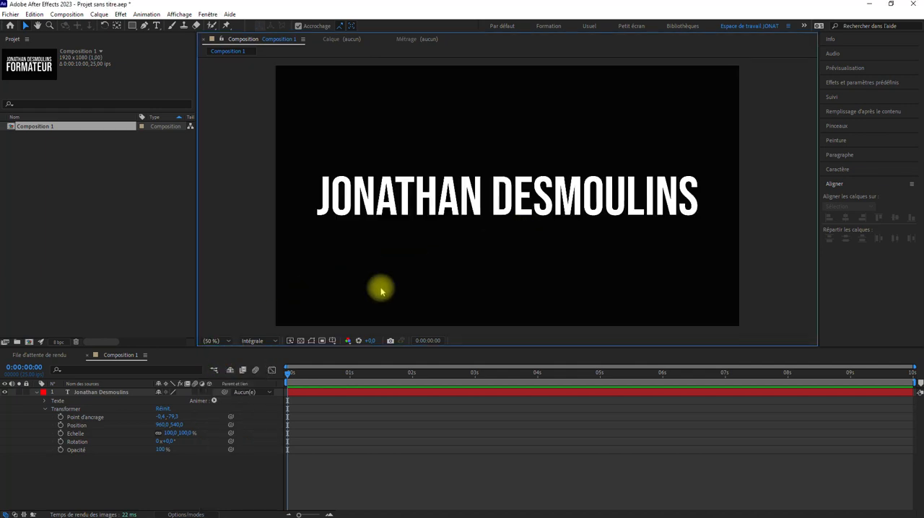
# Enlarge the name layer to a scale of about 108.6 % in the maximized viewer at 100 %, and restore the layout with a 50 % view.
pyautogui.press('/')
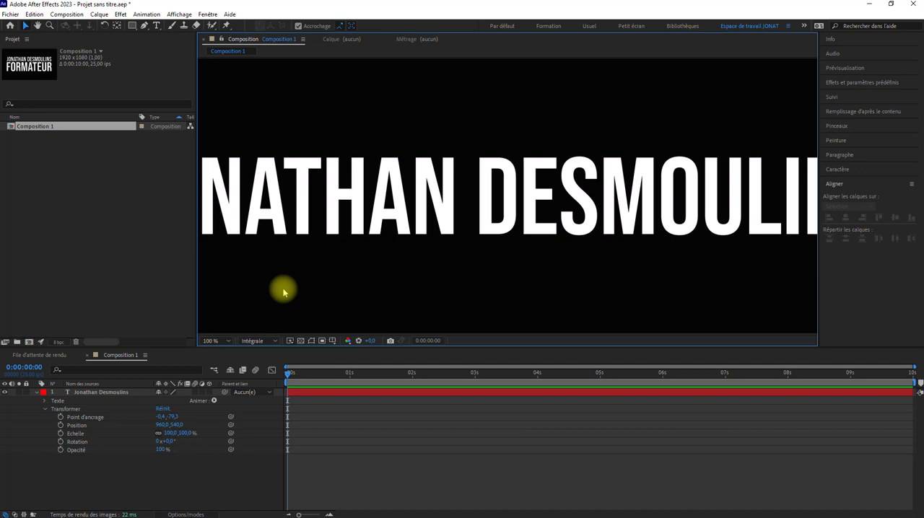
pyautogui.press('`')
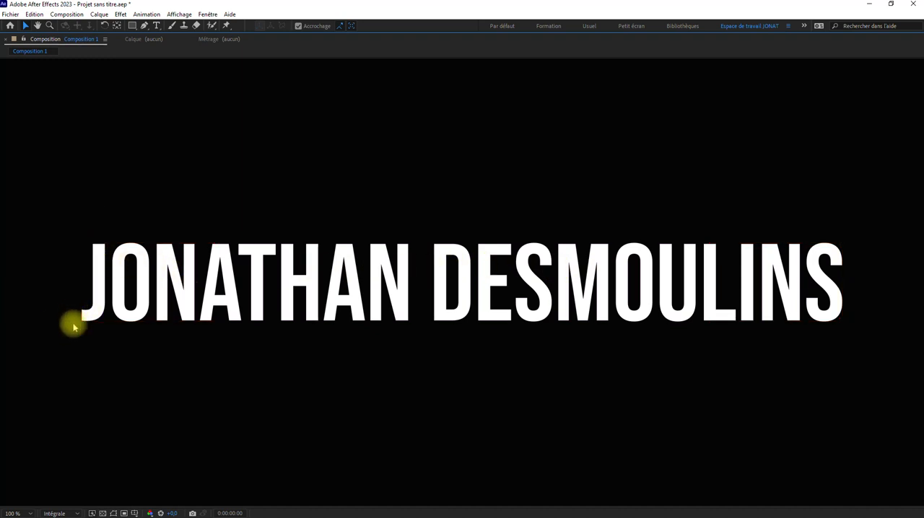
pyautogui.click(132, 294)
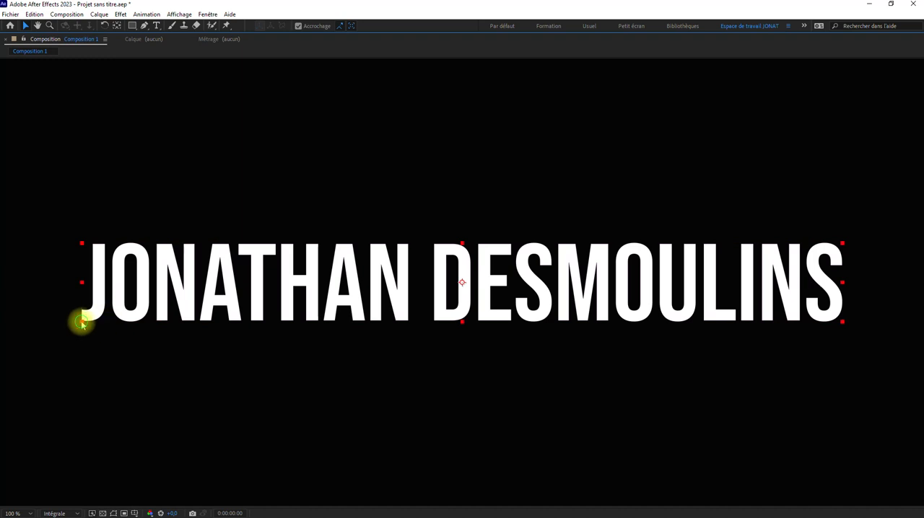
pyautogui.moveTo(81, 324); pyautogui.dragTo(265, 324)
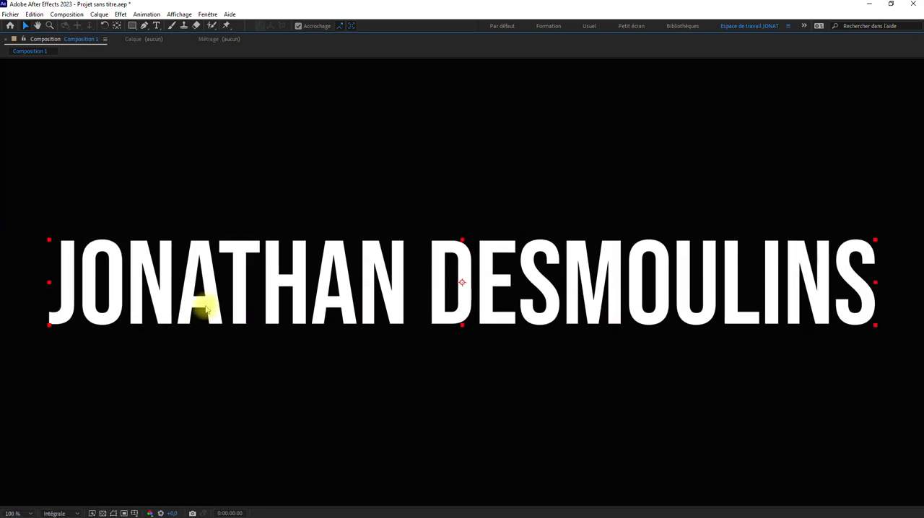
pyautogui.press('`')
pyautogui.press(',')
pyautogui.press(',')
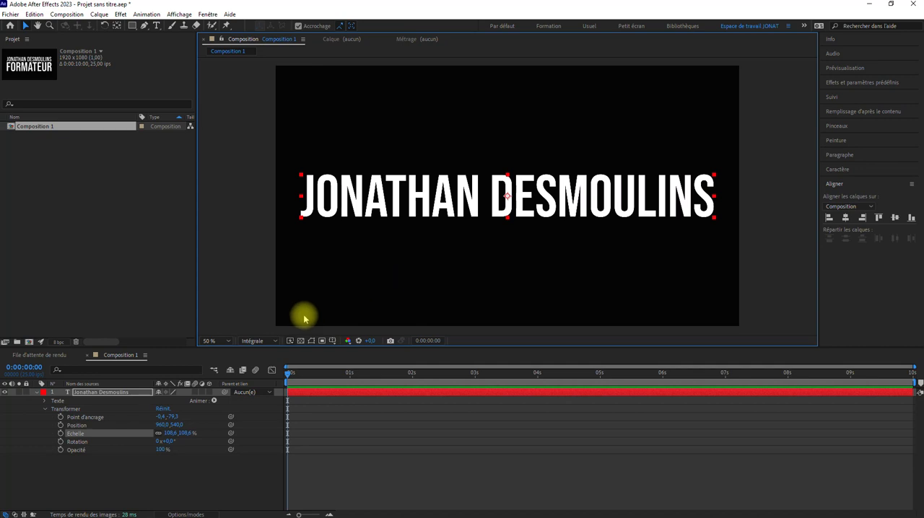
# Try rotating the name layer by one full turn in its transform properties.
pyautogui.click(45, 409)
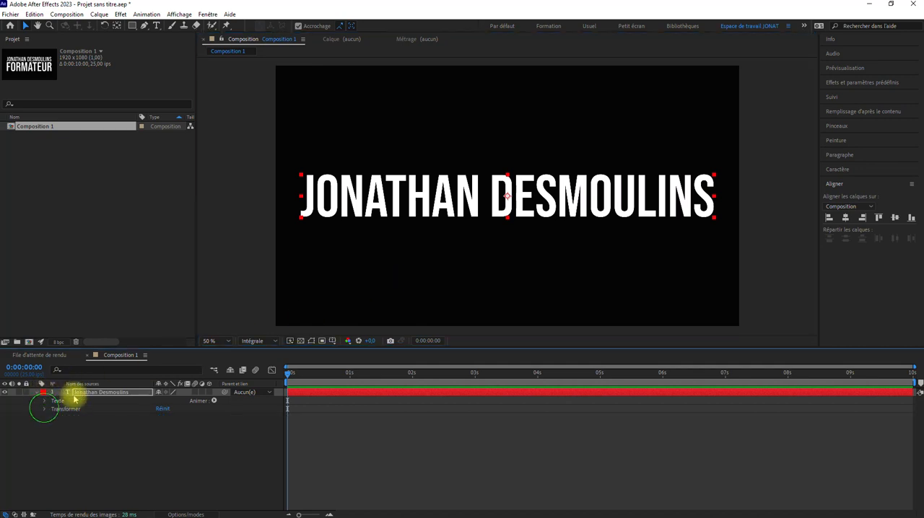
pyautogui.click(45, 409)
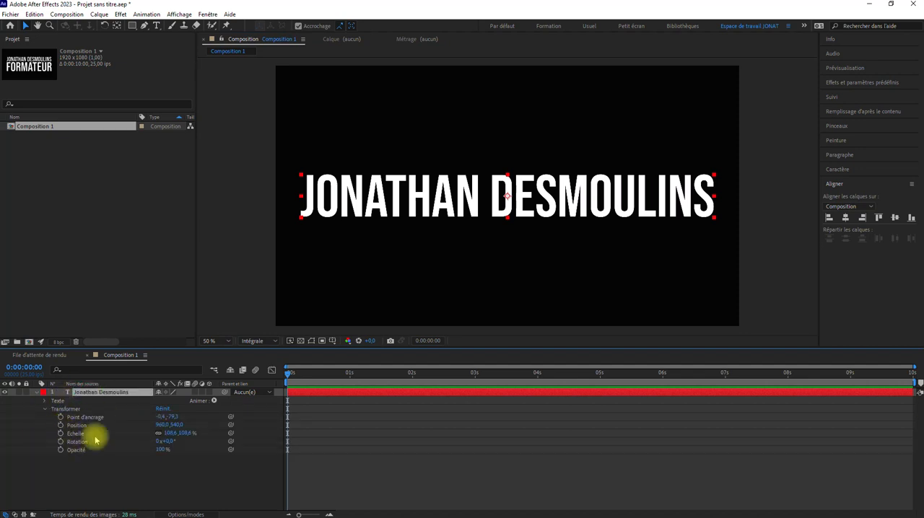
pyautogui.moveTo(170, 441)
pyautogui.mouseDown()
pyautogui.moveTo(324, 420)
pyautogui.moveTo(163, 427)
pyautogui.mouseUp()
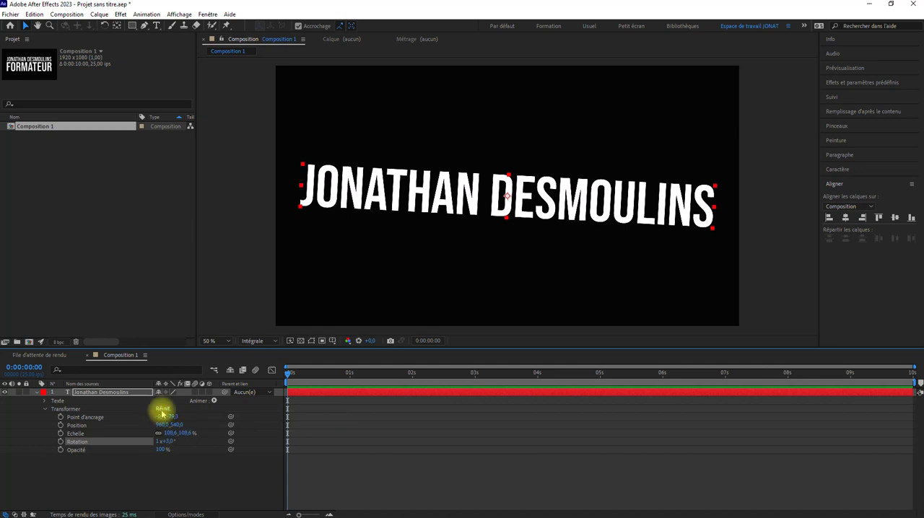
# Reset the name layer's transform properties and move its anchor point to the centre of the text.
pyautogui.click(163, 409)
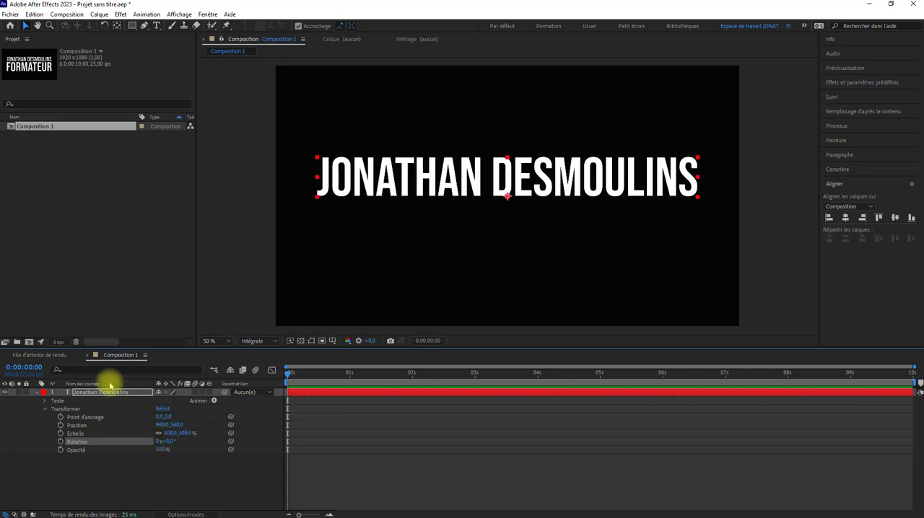
pyautogui.click(117, 25)
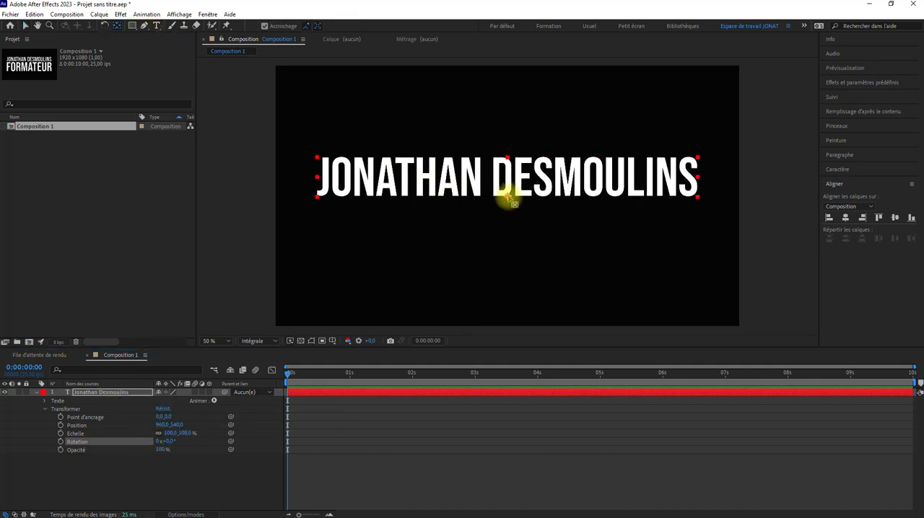
pyautogui.moveTo(509, 200); pyautogui.dragTo(506, 180)
pyautogui.click(25, 25)
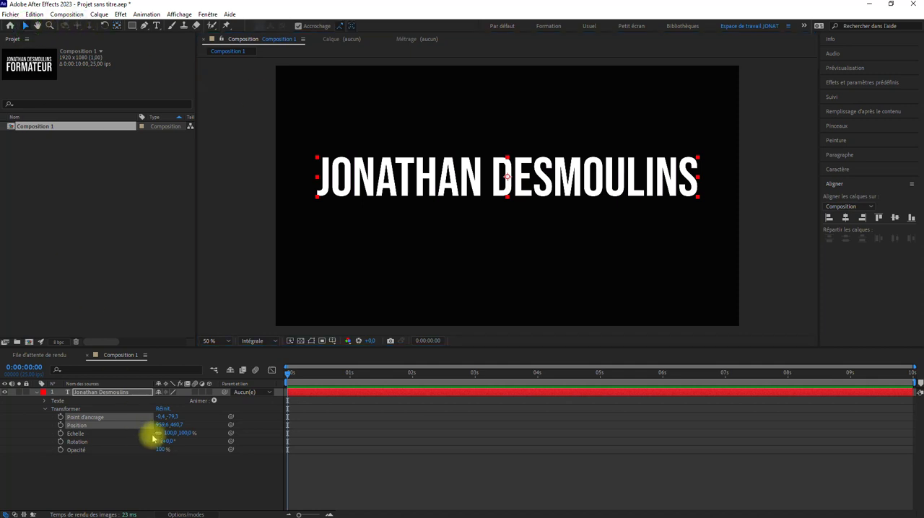
# Reduce the name layer's scale to about 96 % and centre the layer horizontally and vertically in the composition.
pyautogui.moveTo(153, 438); pyautogui.dragTo(186, 433)
pyautogui.click(845, 218)
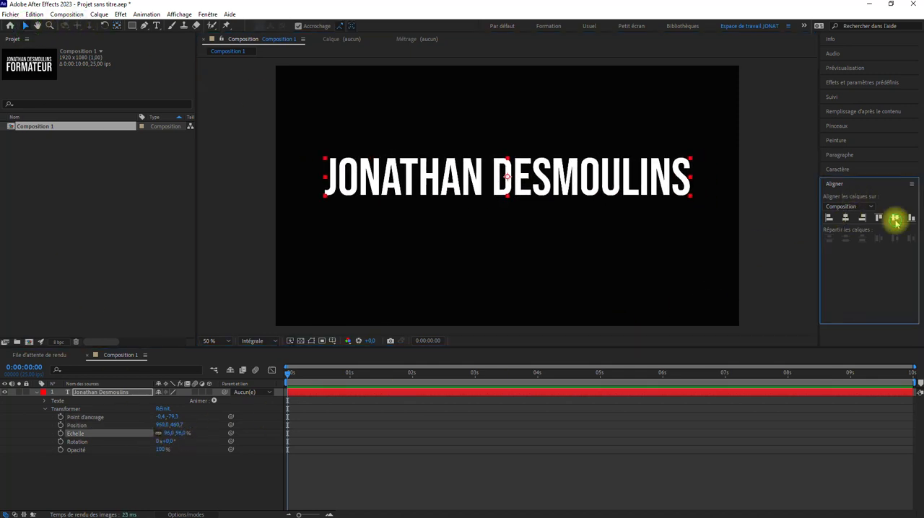
pyautogui.click(895, 218)
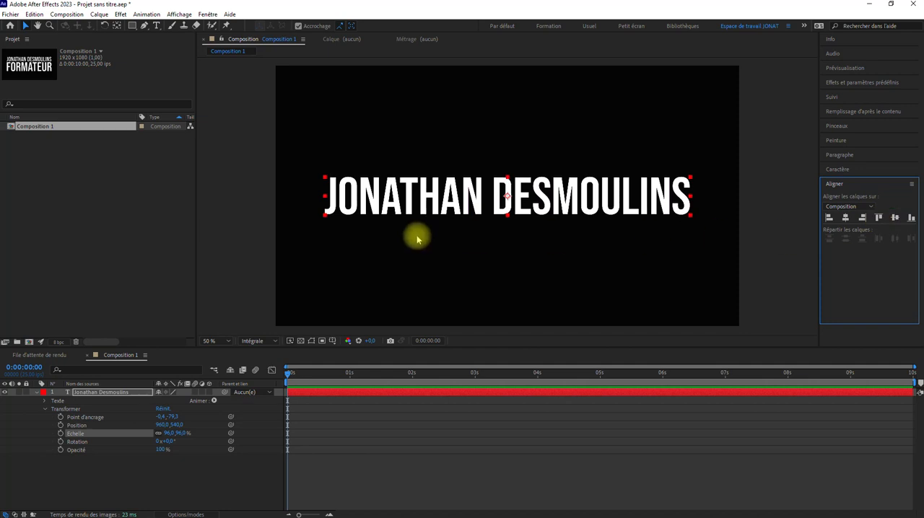
# Expand the name layer's text path options and check the available path choices, keeping none assigned.
pyautogui.click(44, 409)
pyautogui.click(45, 401)
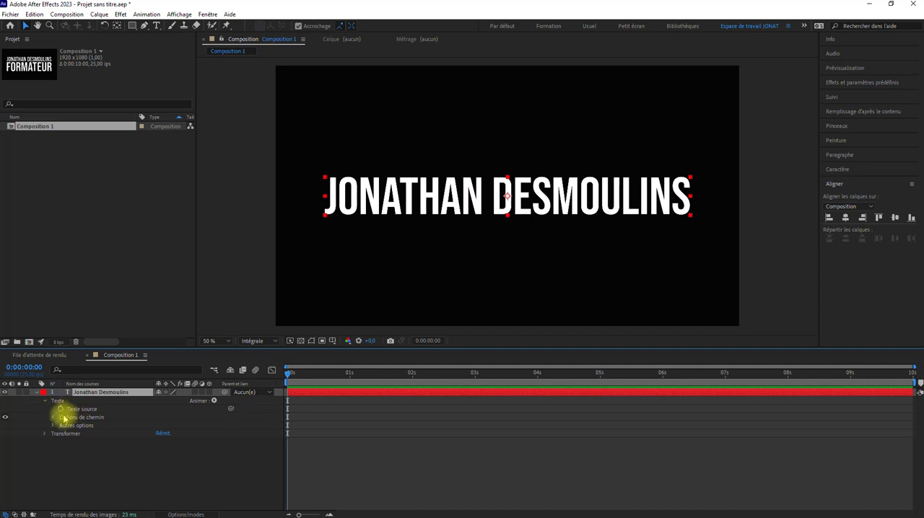
pyautogui.click(52, 418)
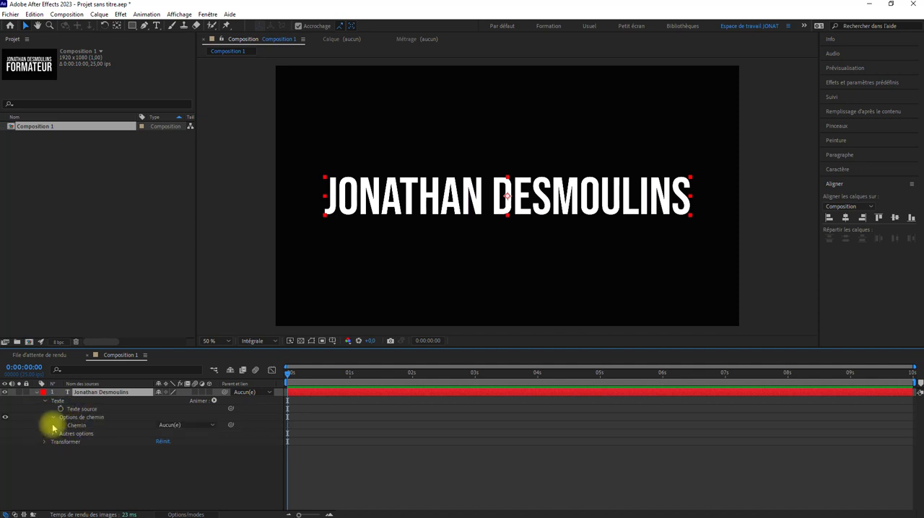
pyautogui.click(171, 426)
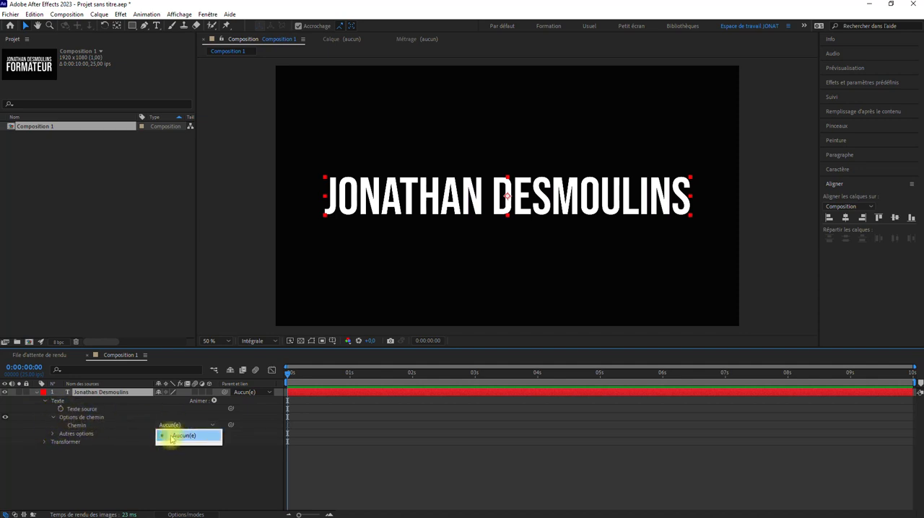
pyautogui.click(181, 436)
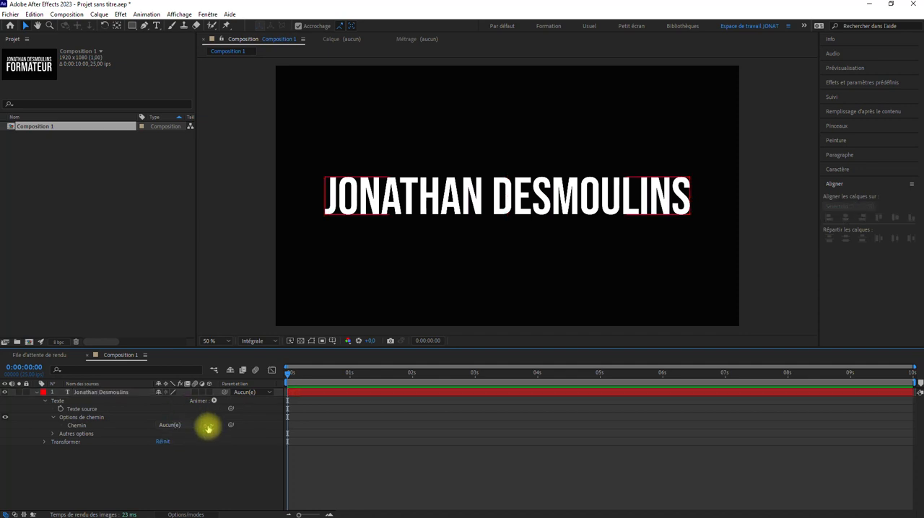
# Draw an open S-shaped mask path of four curved points across the name layer with the Pen tool.
pyautogui.click(208, 427)
pyautogui.click(146, 403)
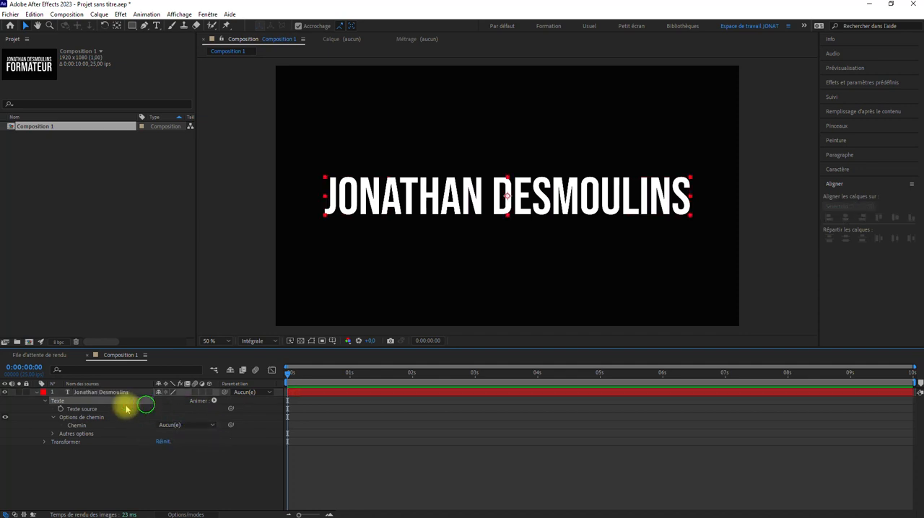
pyautogui.click(35, 394)
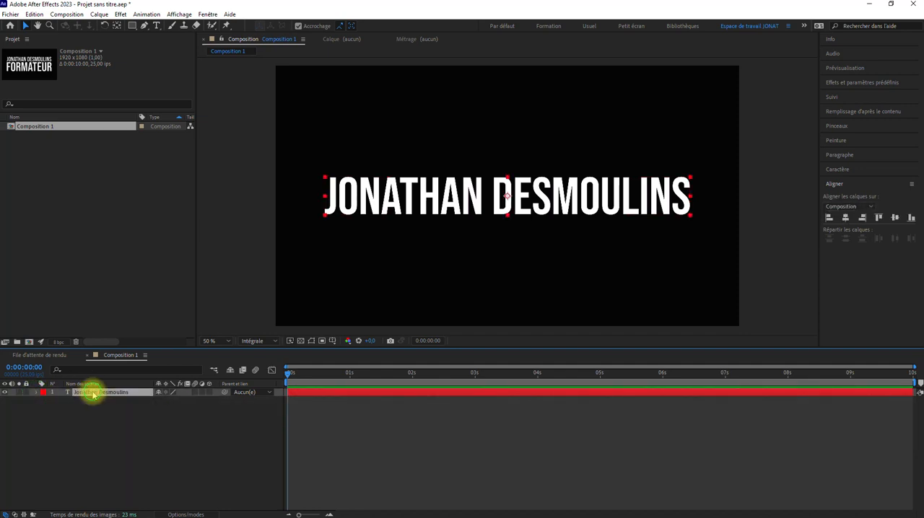
pyautogui.click(145, 26)
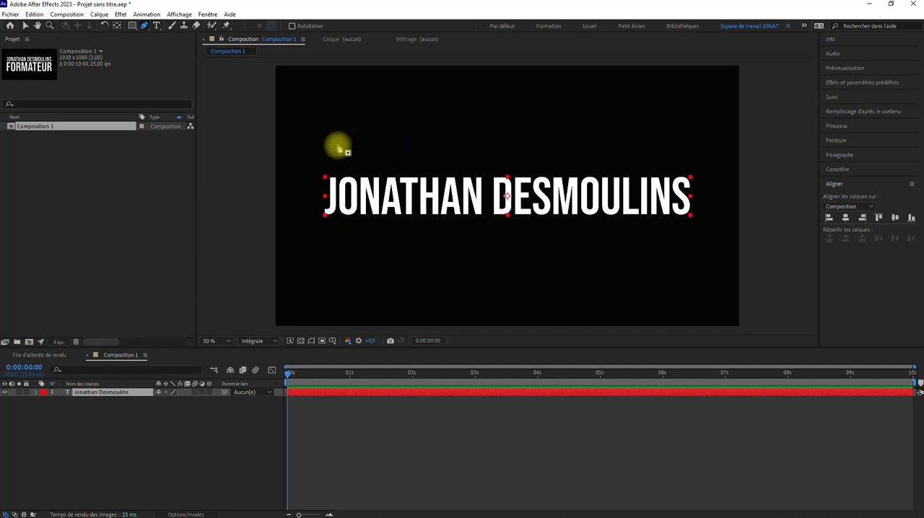
pyautogui.moveTo(307, 155); pyautogui.dragTo(329, 202)
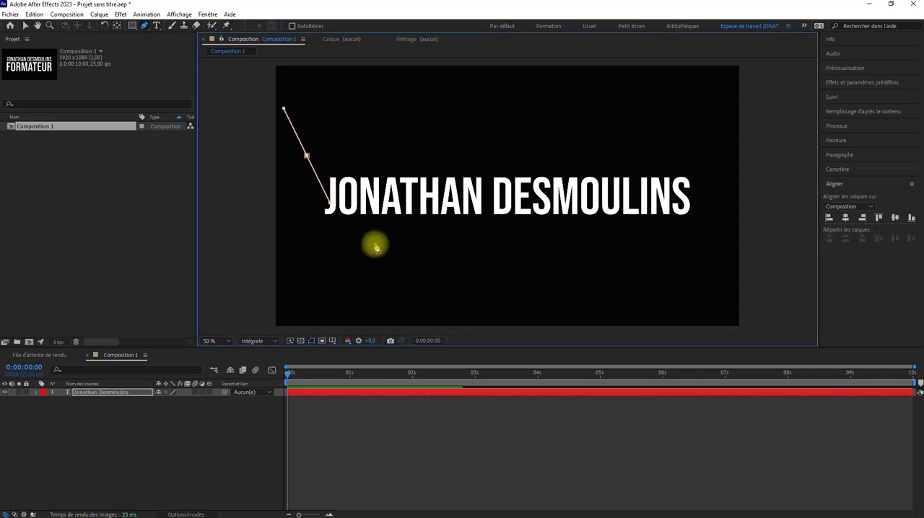
pyautogui.moveTo(399, 256); pyautogui.dragTo(468, 260)
pyautogui.moveTo(556, 165); pyautogui.dragTo(602, 134)
pyautogui.moveTo(718, 180); pyautogui.dragTo(708, 167)
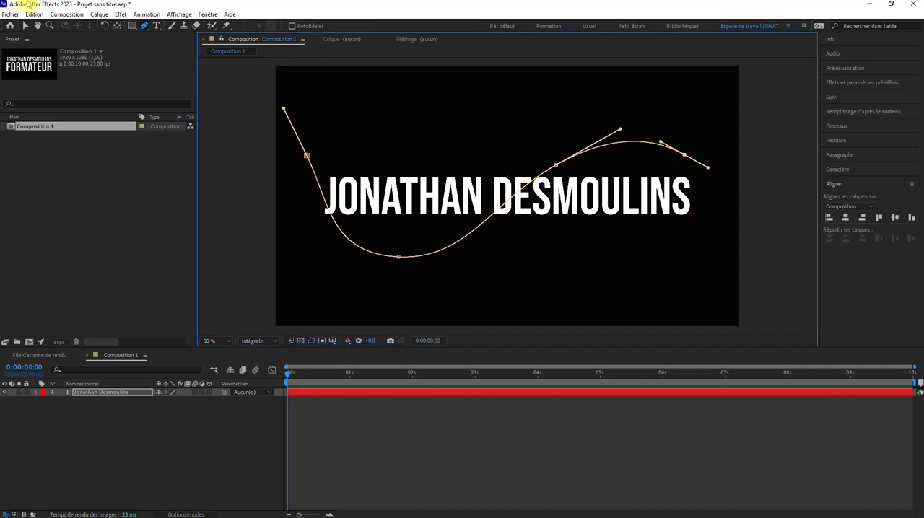
# Check that the drawn mask is offered as a path in the name layer's text path options, keeping none assigned.
pyautogui.click(26, 26)
pyautogui.click(36, 392)
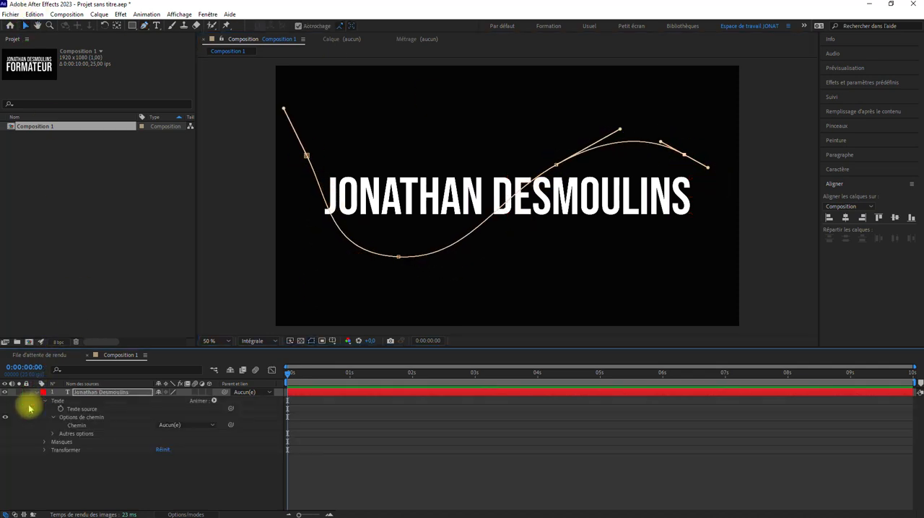
pyautogui.click(177, 425)
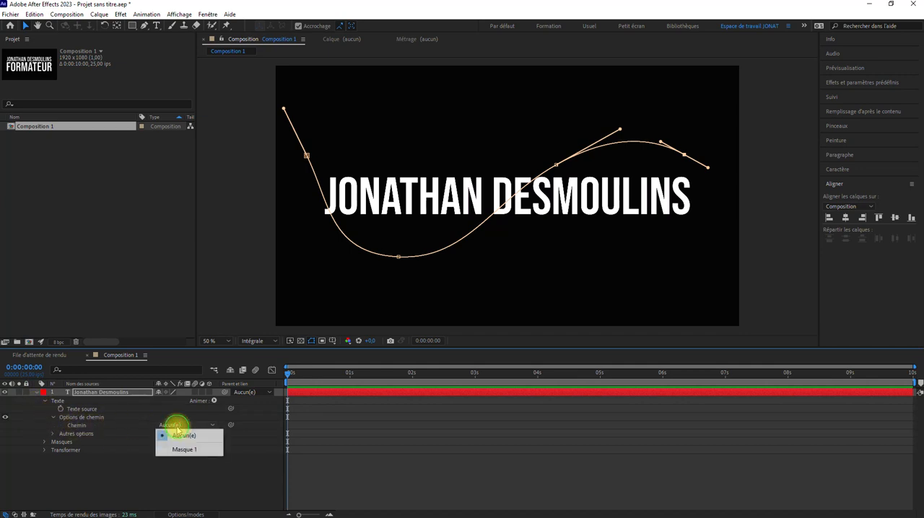
pyautogui.click(116, 463)
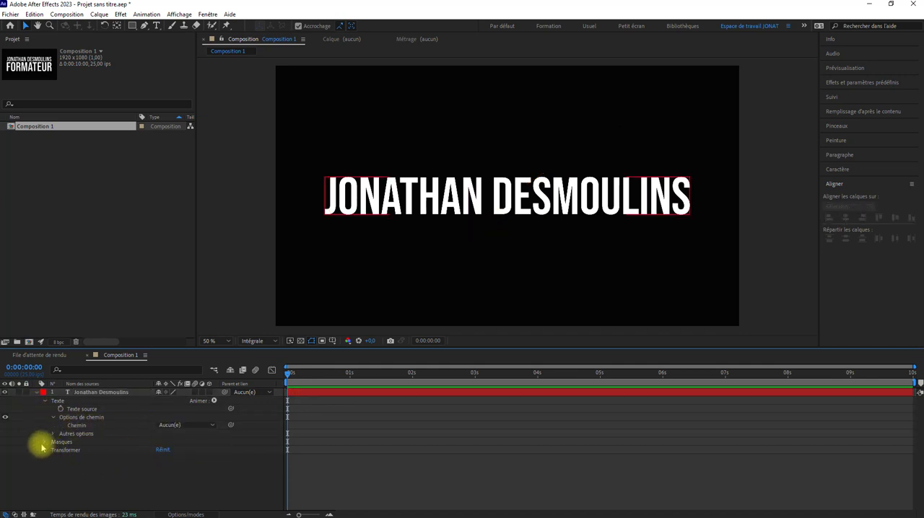
# Rename the name layer's mask to "Masque libre pour texte".
pyautogui.click(44, 400)
pyautogui.click(80, 394)
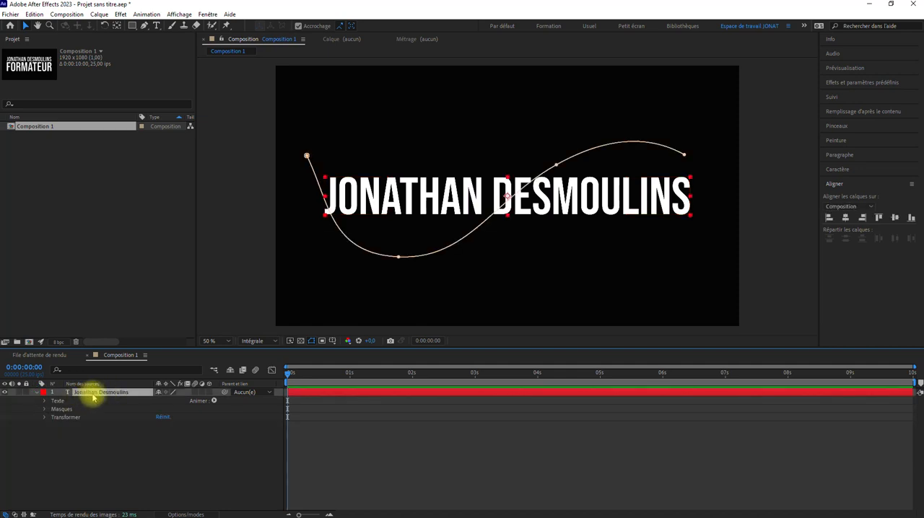
pyautogui.click(46, 410)
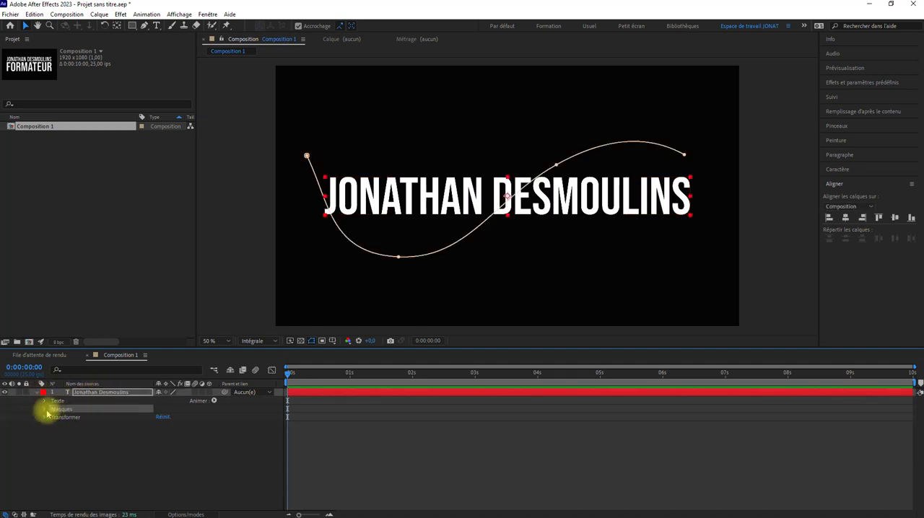
pyautogui.click(44, 409)
pyautogui.click(81, 418)
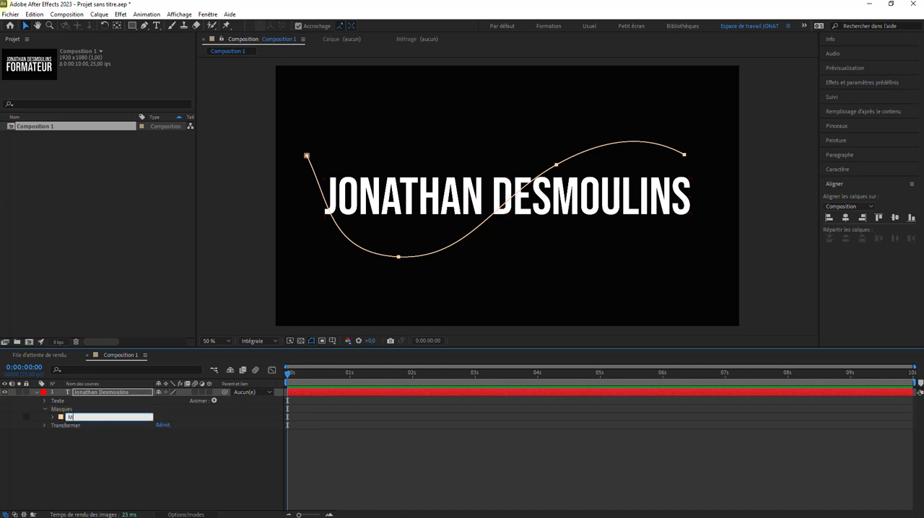
pyautogui.write('libre pour texte')
pyautogui.click(107, 475)
# Change the mask's outline colour to yellow-orange FFC000.
pyautogui.click(82, 418)
pyautogui.click(61, 418)
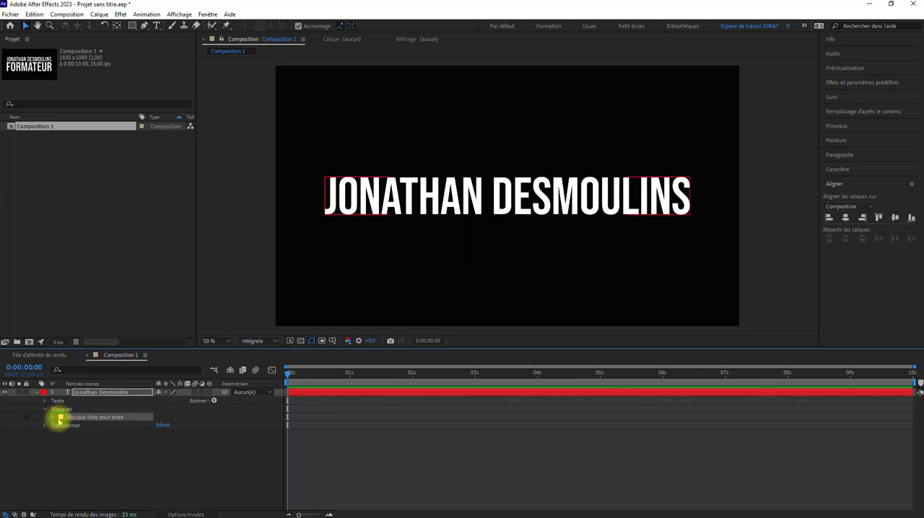
pyautogui.moveTo(107, 214); pyautogui.dragTo(200, 119)
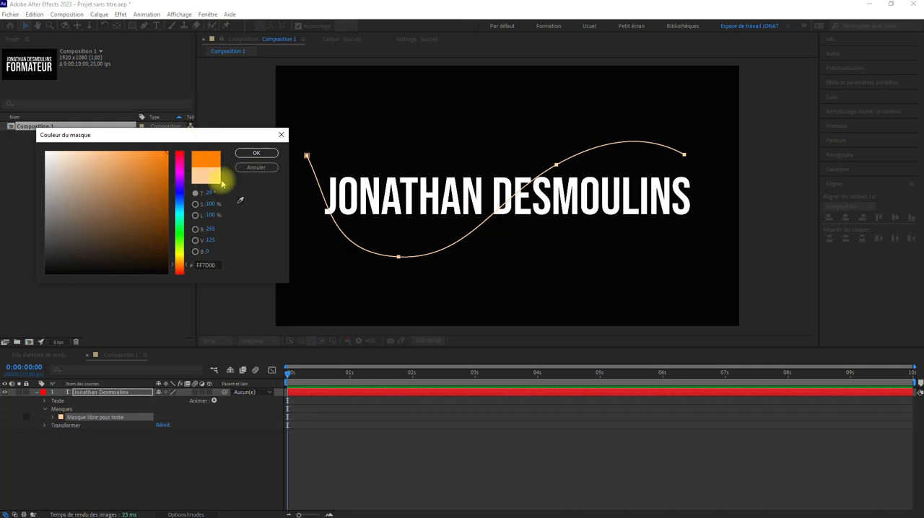
pyautogui.moveTo(181, 263); pyautogui.dragTo(181, 252)
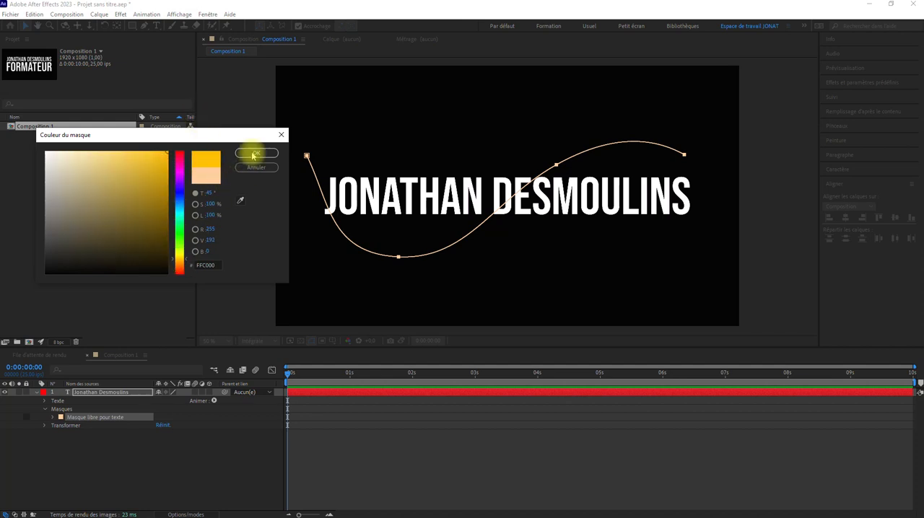
pyautogui.click(253, 152)
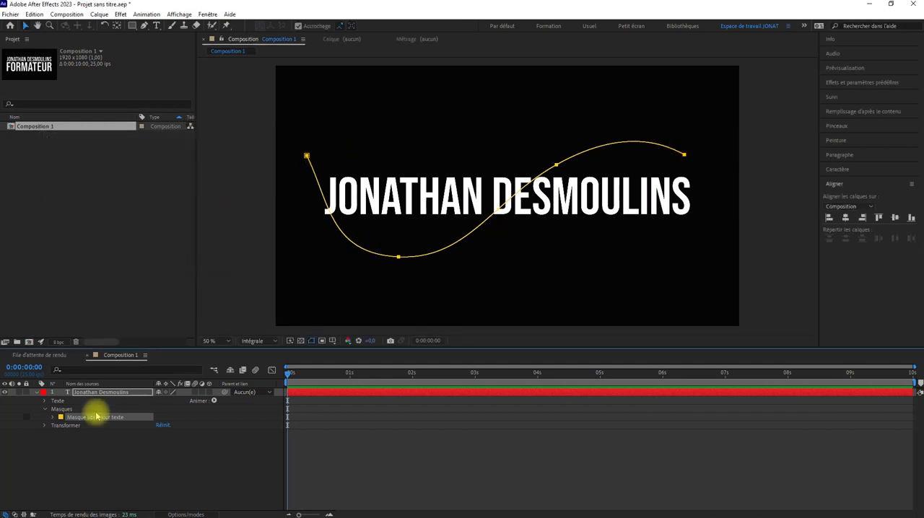
# Assign "Masque libre pour texte" as the path that the name layer's text follows.
pyautogui.click(44, 409)
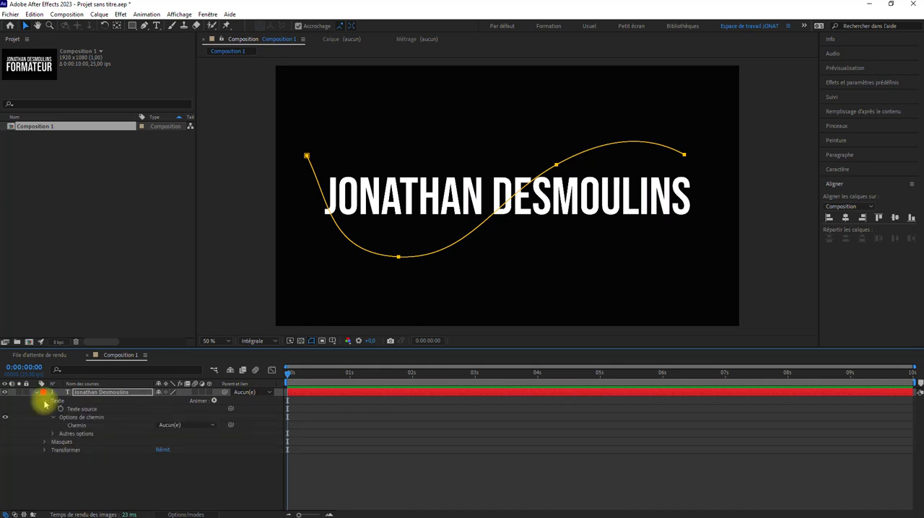
pyautogui.click(44, 400)
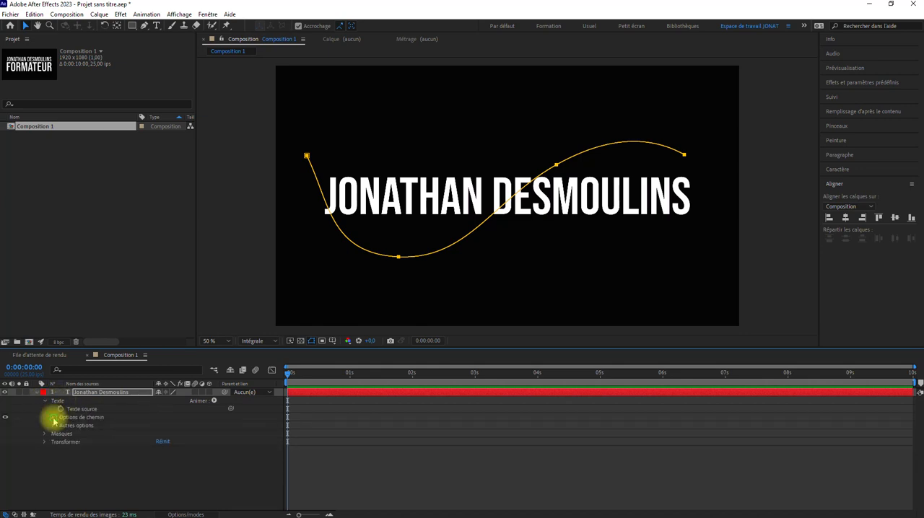
pyautogui.click(54, 417)
pyautogui.click(172, 426)
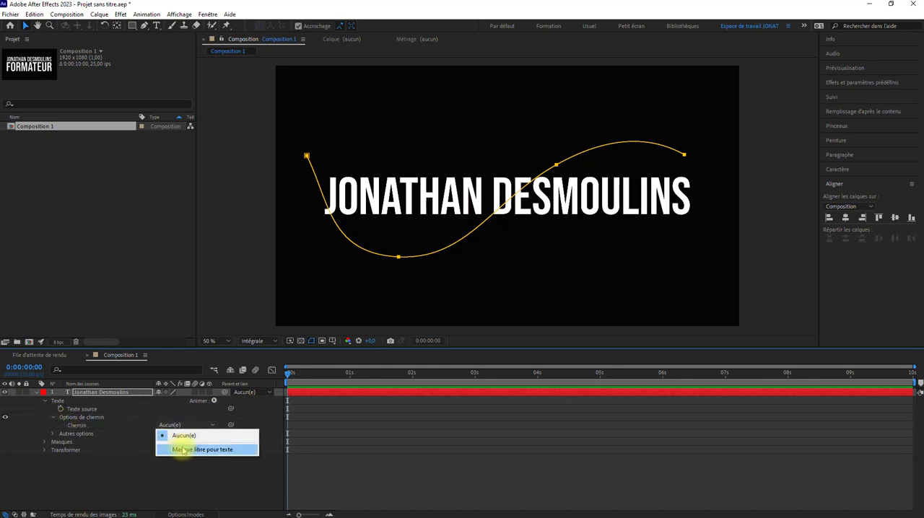
pyautogui.click(216, 449)
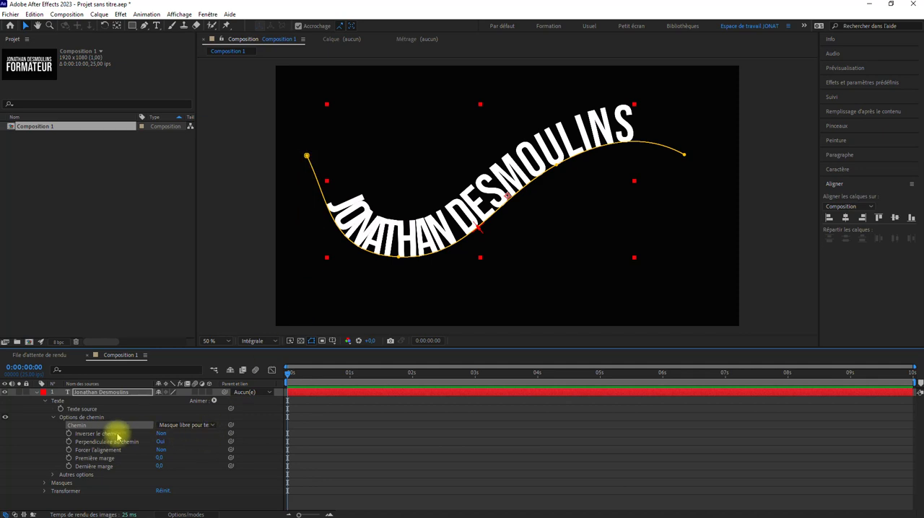
# Try the reversed path and the non-perpendicular letter options on the text, restoring each one.
pyautogui.click(160, 435)
pyautogui.click(161, 435)
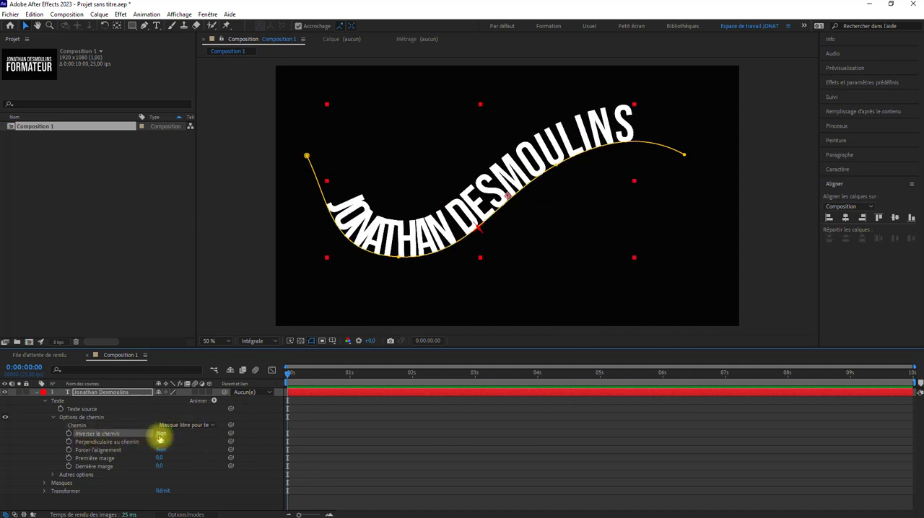
pyautogui.click(160, 443)
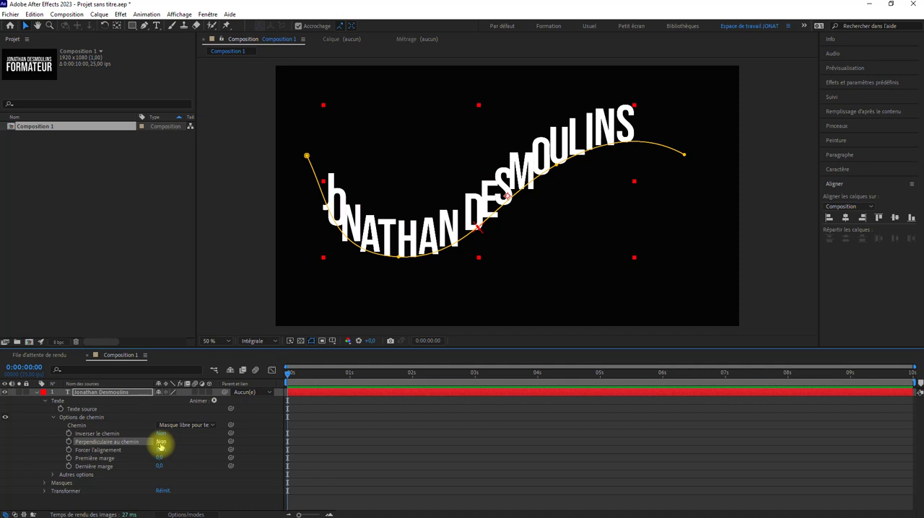
pyautogui.click(160, 443)
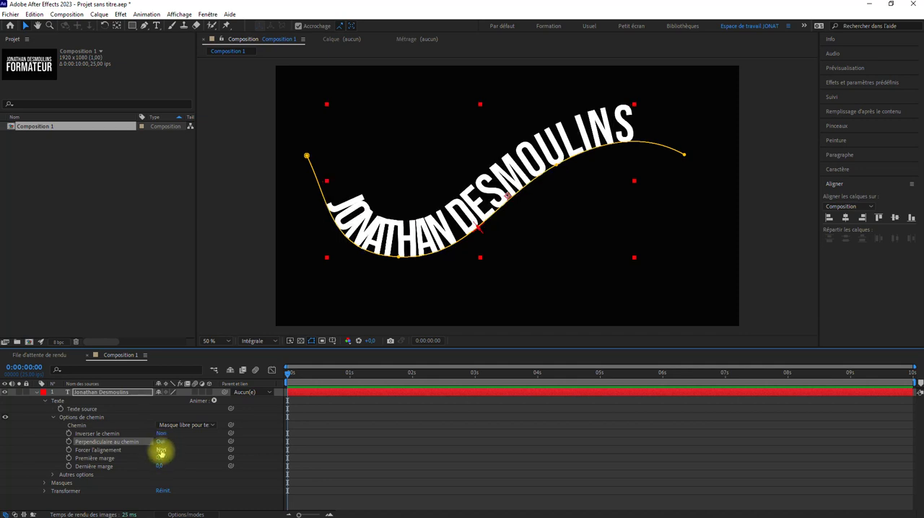
# Turn on forced alignment for the path text and examine the letters at both ends of the curve.
pyautogui.click(160, 450)
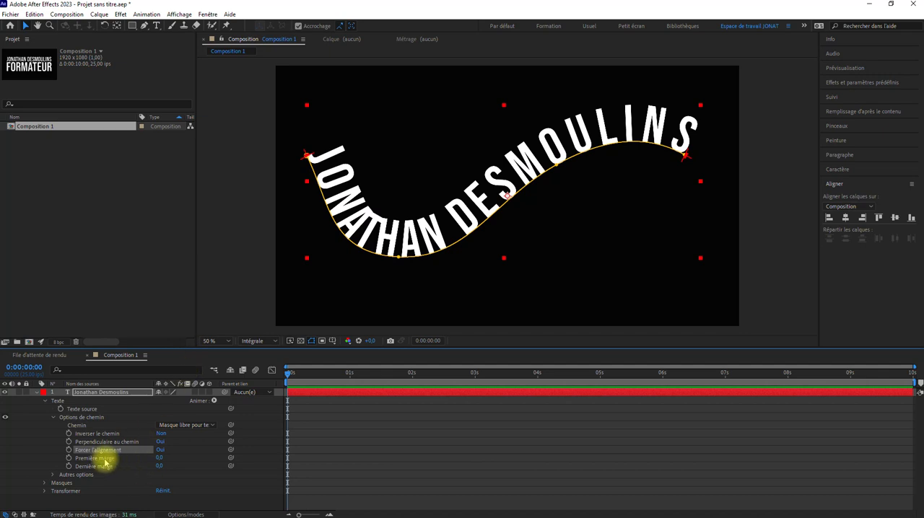
pyautogui.scroll(4, 295, 184)
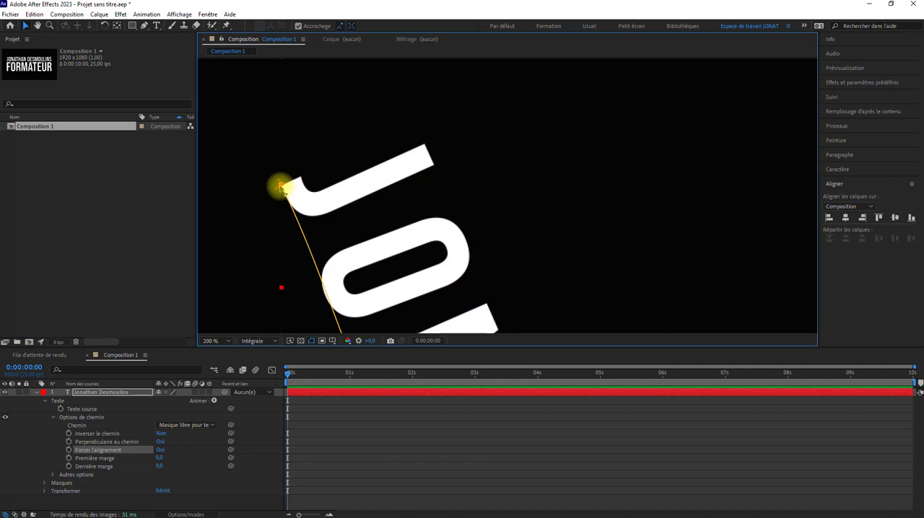
pyautogui.scroll(-6, 283, 189)
pyautogui.scroll(5, 481, 202)
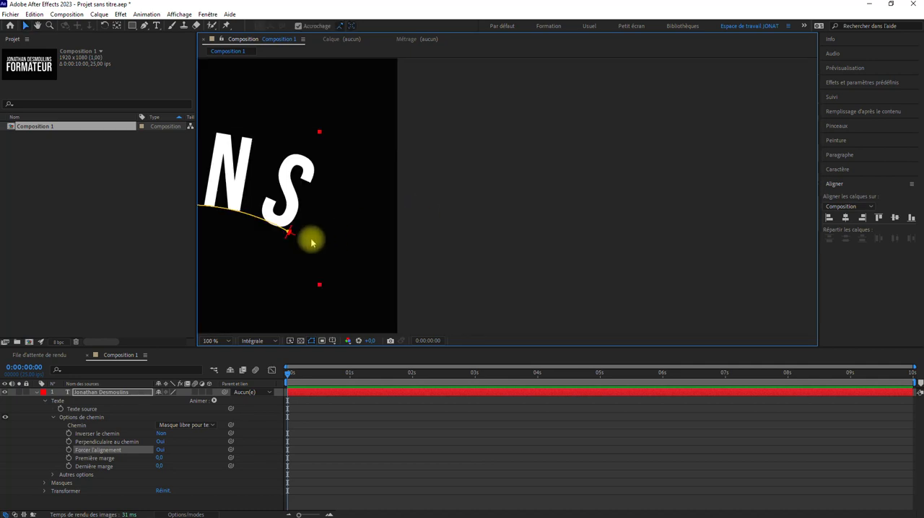
pyautogui.moveTo(312, 242); pyautogui.dragTo(483, 241)
pyautogui.scroll(1, 466, 248)
pyautogui.scroll(-2, 357, 283)
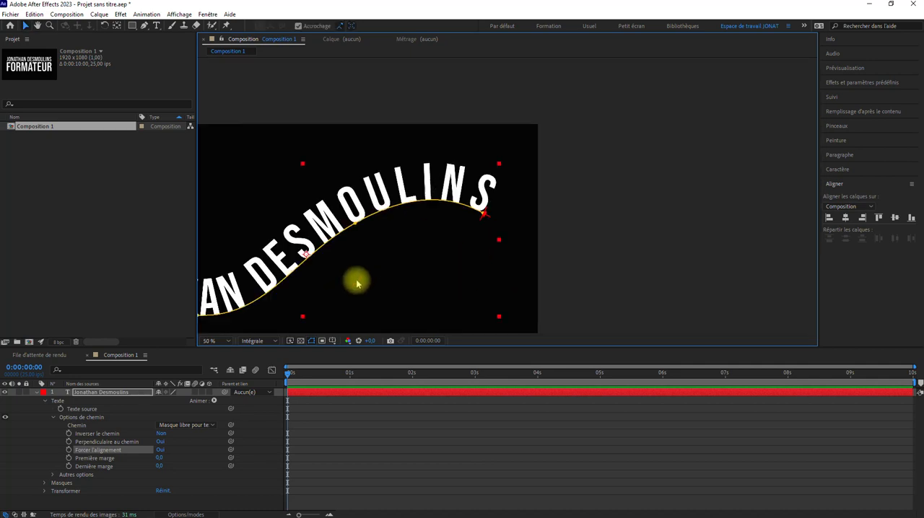
pyautogui.scroll(-2, 383, 264)
pyautogui.scroll(2, 457, 241)
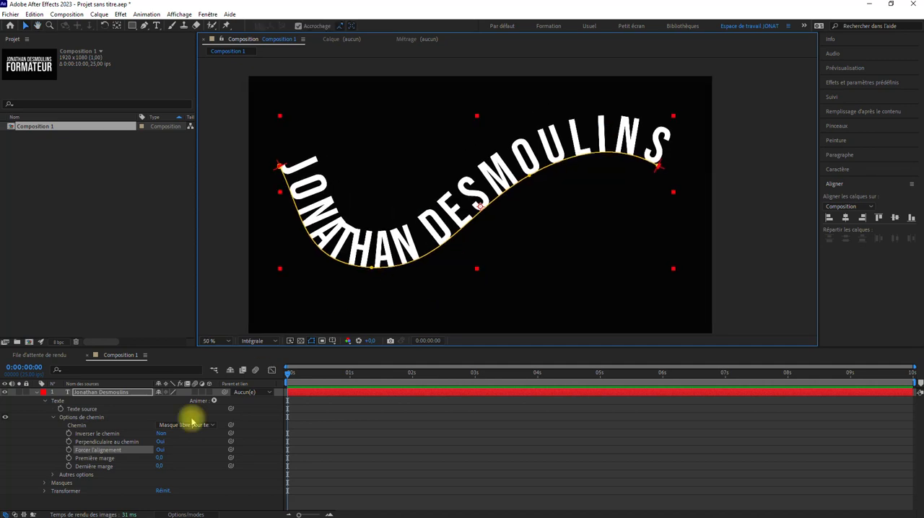
# Try offsetting the path text's first margin to 9 and last margin to 8, and reset both to 0.
pyautogui.moveTo(158, 459); pyautogui.dragTo(98, 466)
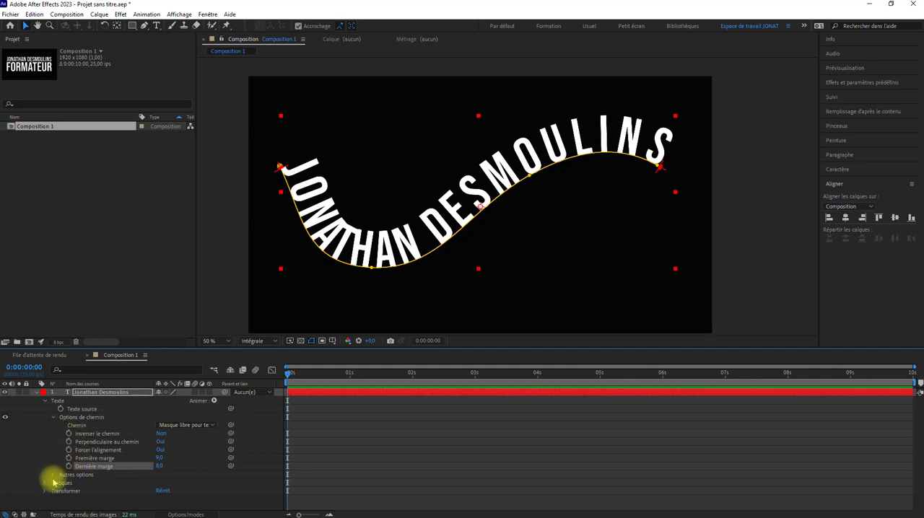
pyautogui.click(387, 463)
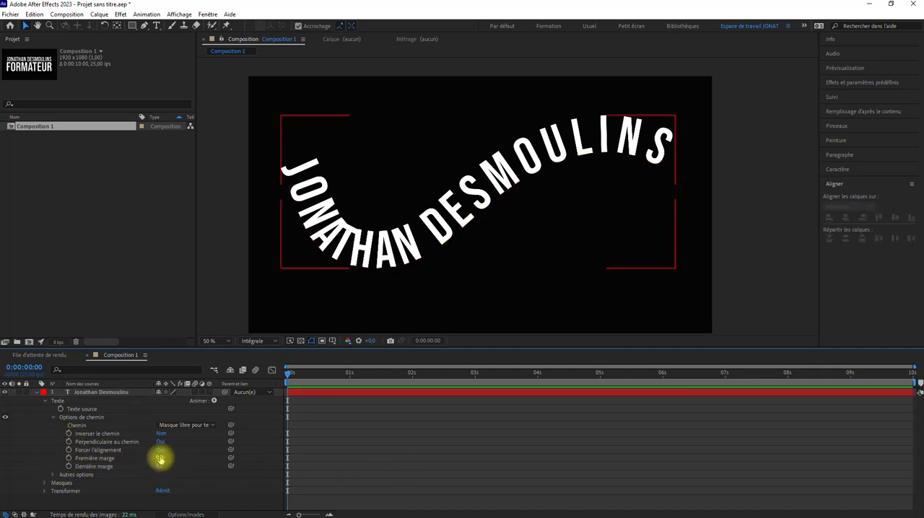
pyautogui.click(159, 468)
pyautogui.write('0')
pyautogui.click(363, 438)
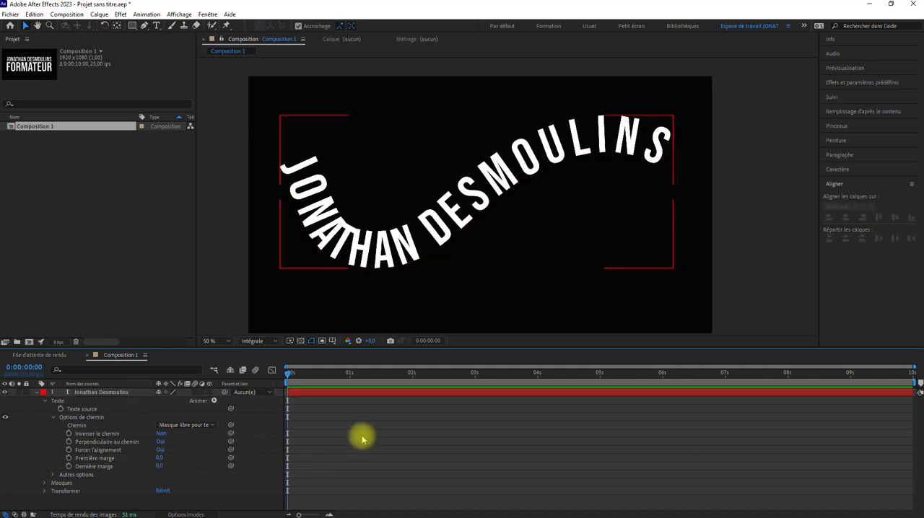
# Keyframe the path text's first and last margins at 0 s with value 0 and at 3 s with about 484 and 1195.
pyautogui.click(69, 459)
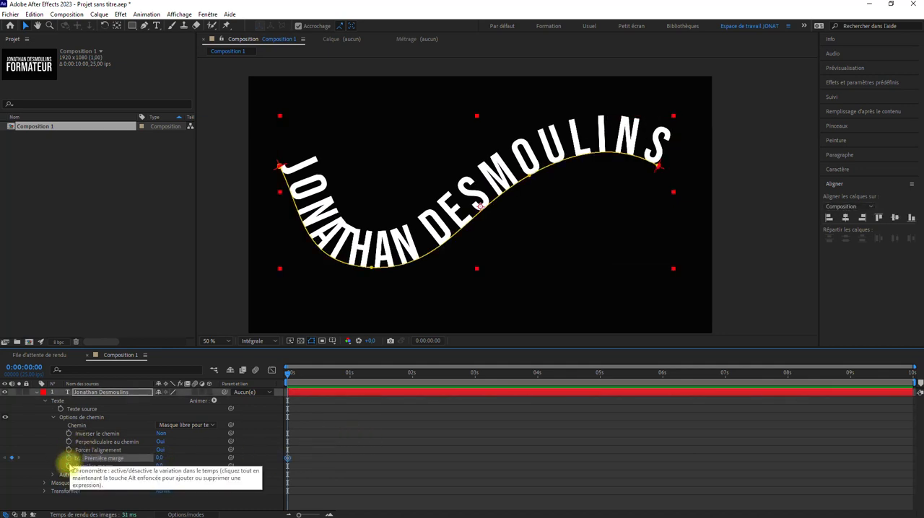
pyautogui.click(68, 467)
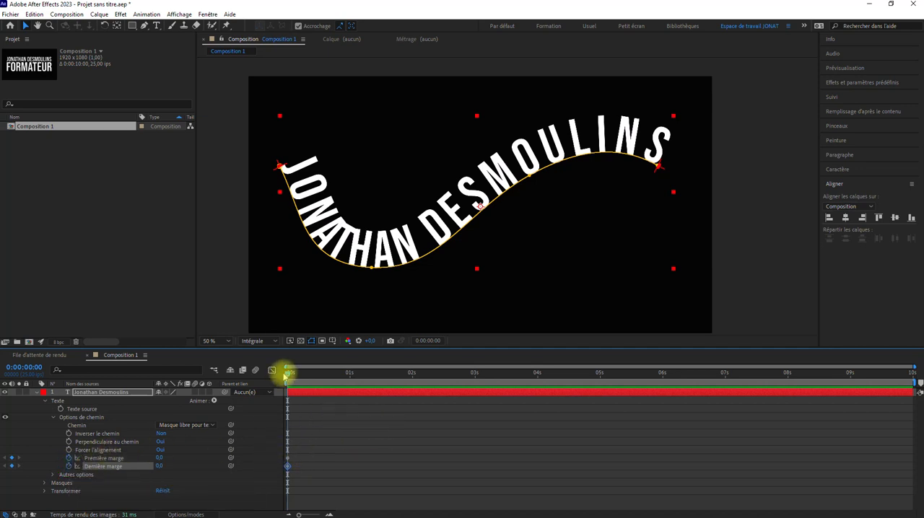
pyautogui.moveTo(291, 376); pyautogui.dragTo(474, 376)
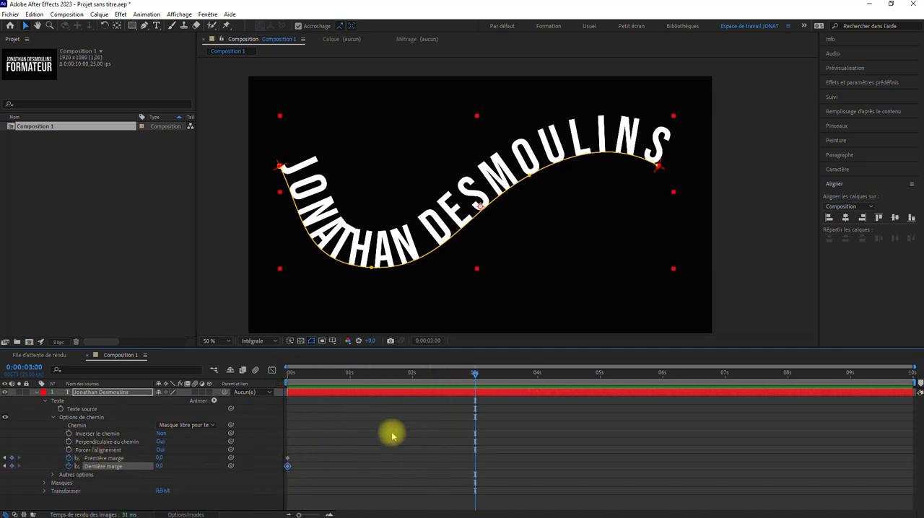
pyautogui.click(390, 431)
pyautogui.moveTo(159, 459); pyautogui.dragTo(334, 439)
pyautogui.moveTo(160, 466); pyautogui.dragTo(711, 444)
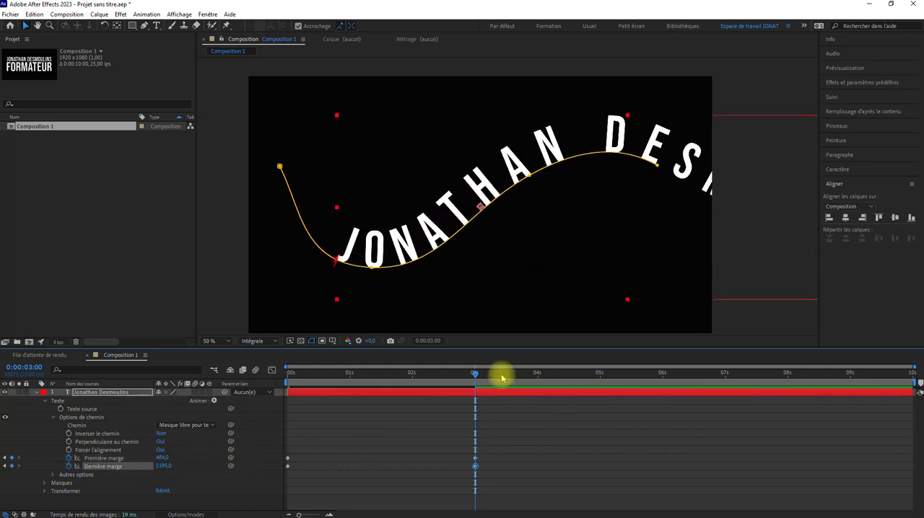
# Preview the margin animation from the start of the composition.
pyautogui.moveTo(469, 376); pyautogui.dragTo(196, 392)
pyautogui.click(509, 428)
pyautogui.press('space')
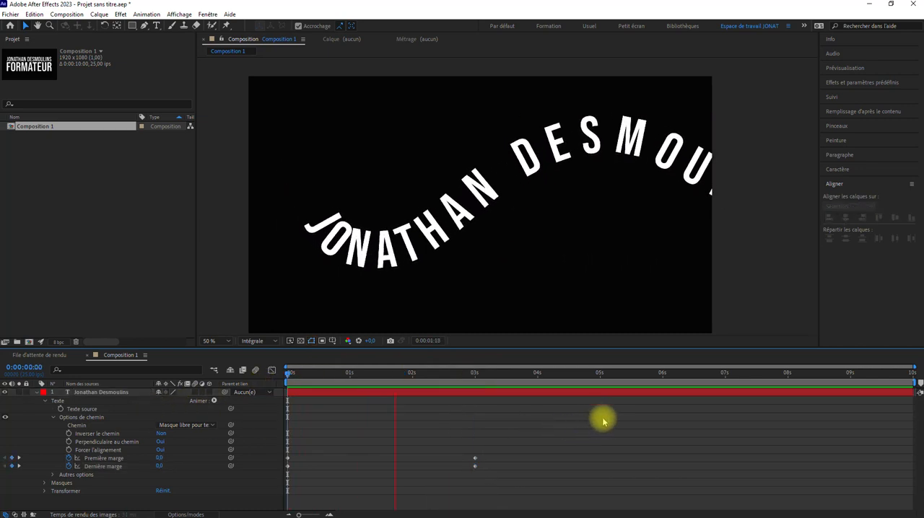
# Stop the preview and, at 0 s, set the path text's first margin to about -1035 and last margin to about -2494.4.
pyautogui.press('space')
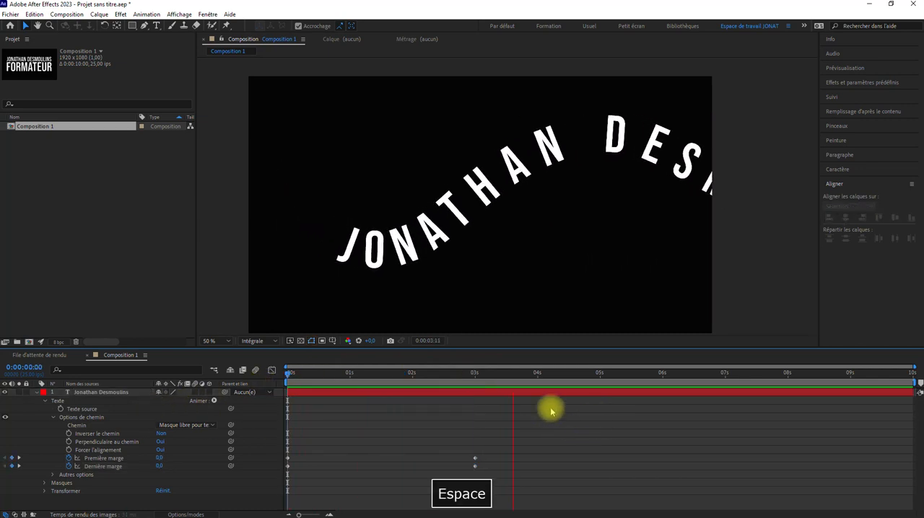
pyautogui.click(509, 376)
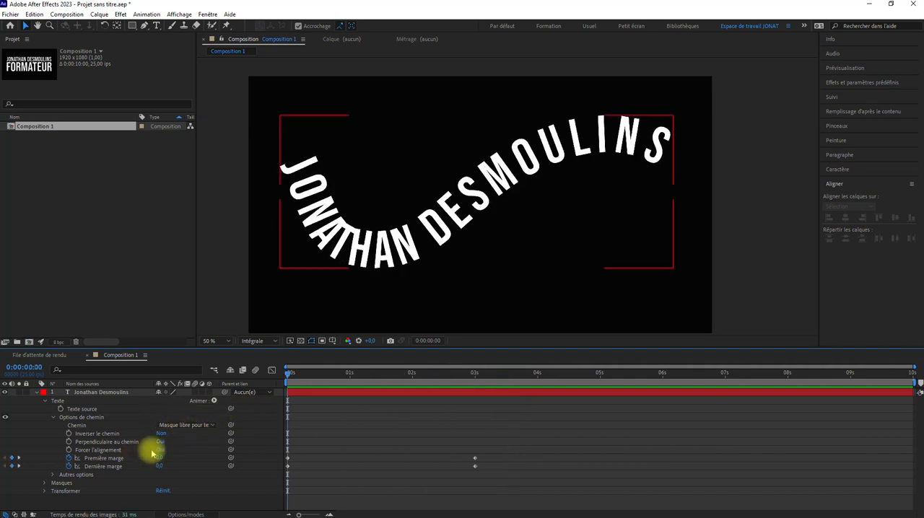
pyautogui.moveTo(160, 458); pyautogui.dragTo(83, 453)
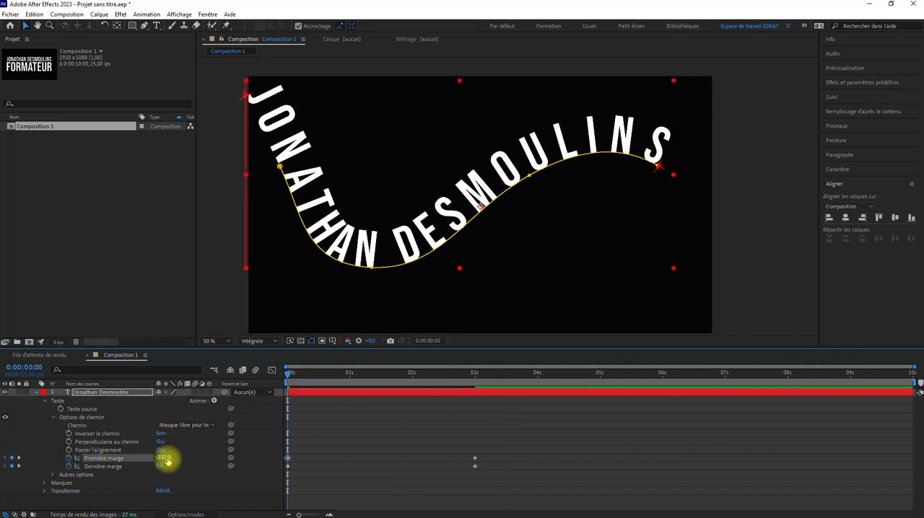
pyautogui.moveTo(169, 458); pyautogui.dragTo(8, 460)
pyautogui.moveTo(168, 458); pyautogui.dragTo(10, 466)
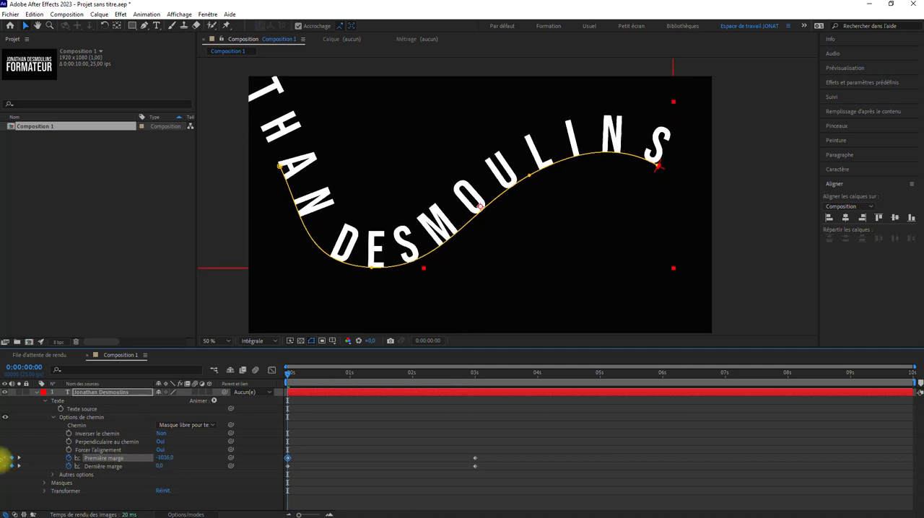
pyautogui.moveTo(160, 465); pyautogui.dragTo(7, 469)
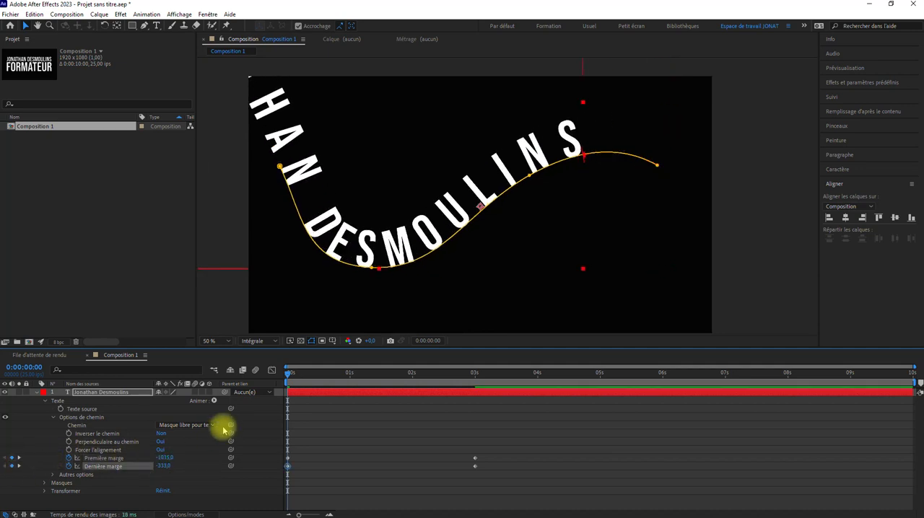
pyautogui.moveTo(583, 156); pyautogui.dragTo(223, 95)
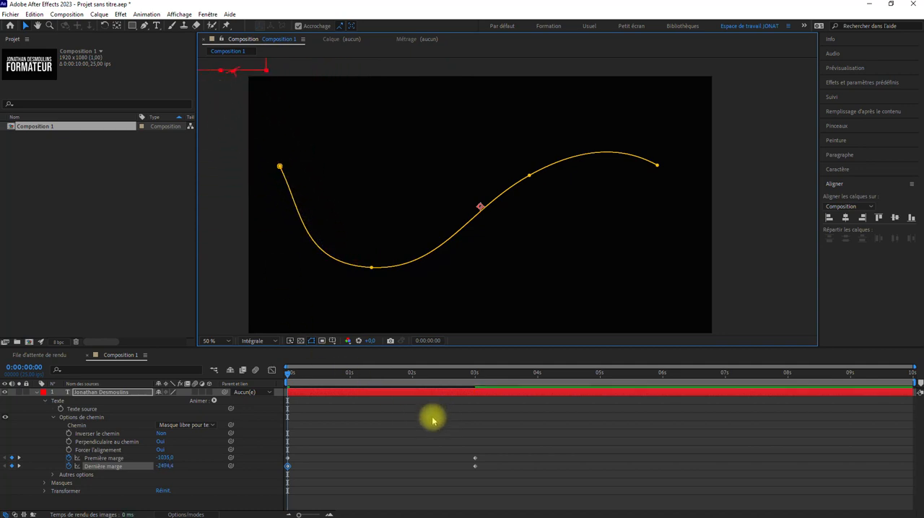
# Go to the margin keyframes at 3 s and delete both of them.
pyautogui.rightClick(472, 462)
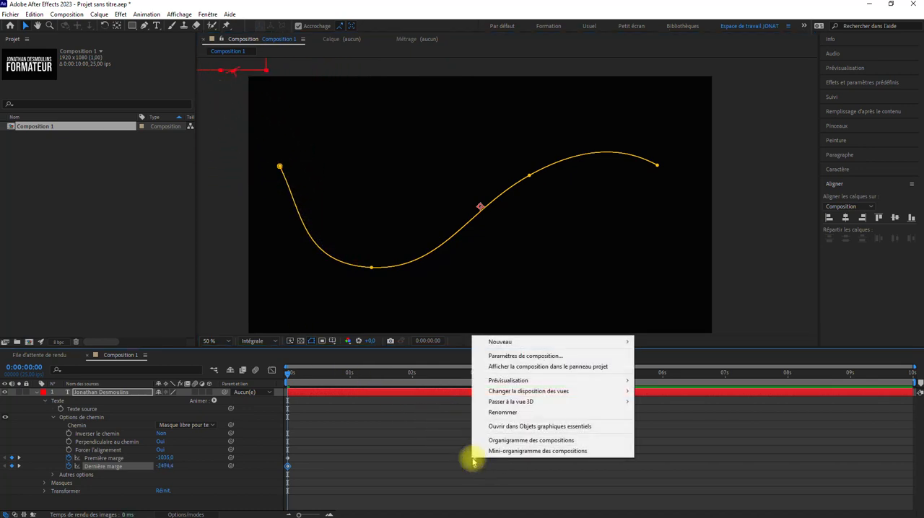
pyautogui.rightClick(475, 462)
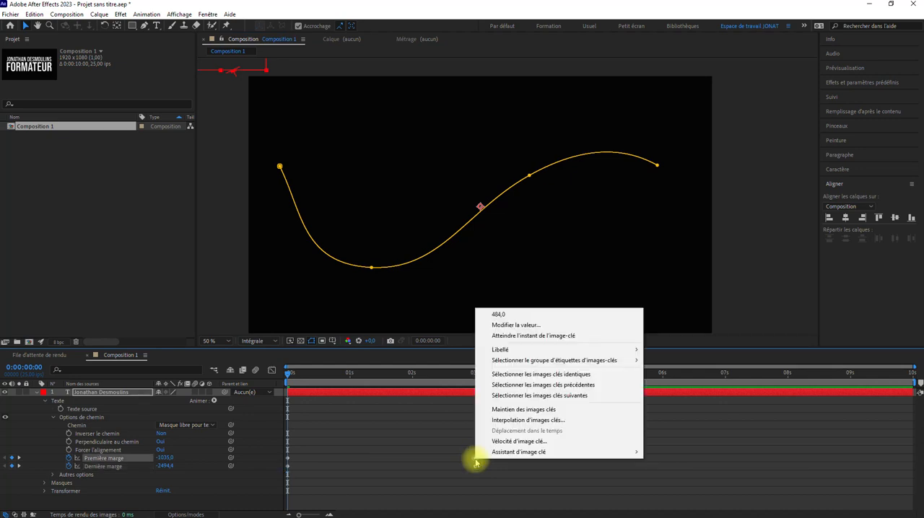
pyautogui.click(491, 335)
pyautogui.moveTo(501, 435); pyautogui.dragTo(458, 474)
pyautogui.press('BackSpace')
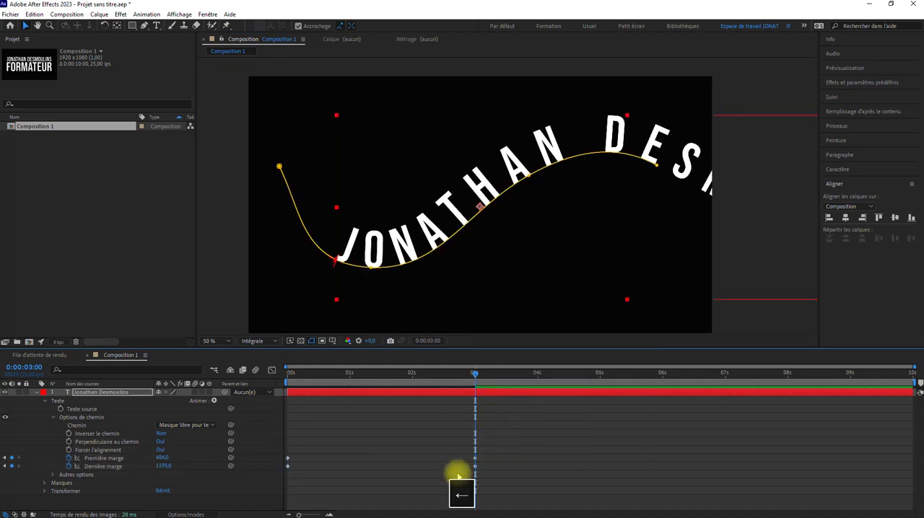
pyautogui.press('Delete')
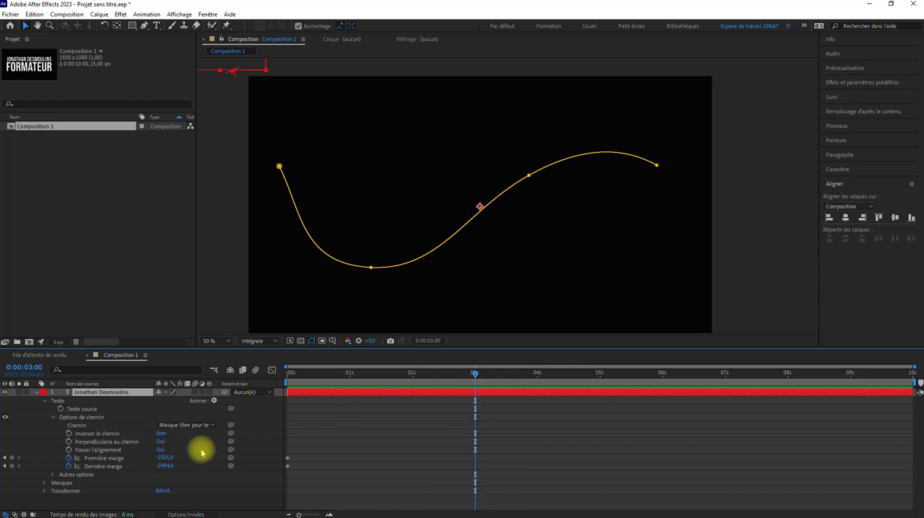
# Keyframe both margins at 3 s, with the last margin at about 1675.8 and the first margin past the frame's right side.
pyautogui.moveTo(171, 466); pyautogui.dragTo(567, 450)
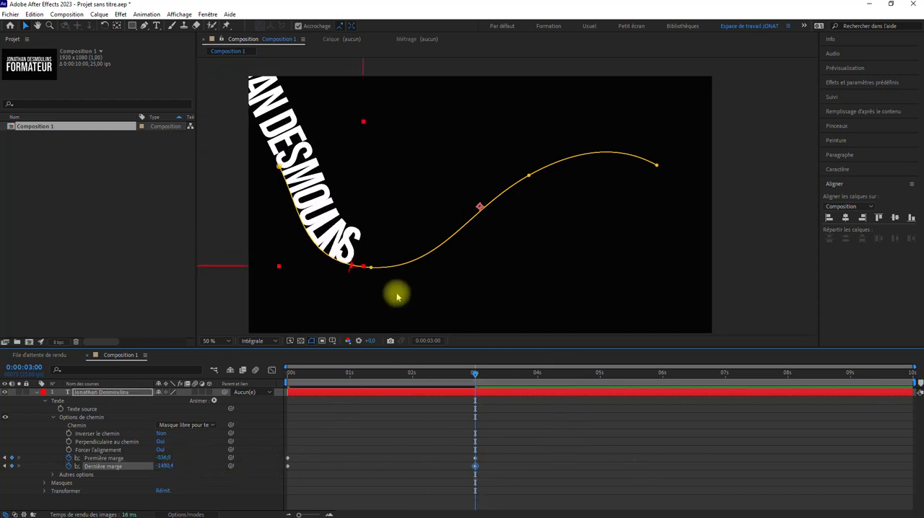
pyautogui.moveTo(354, 270); pyautogui.dragTo(814, 212)
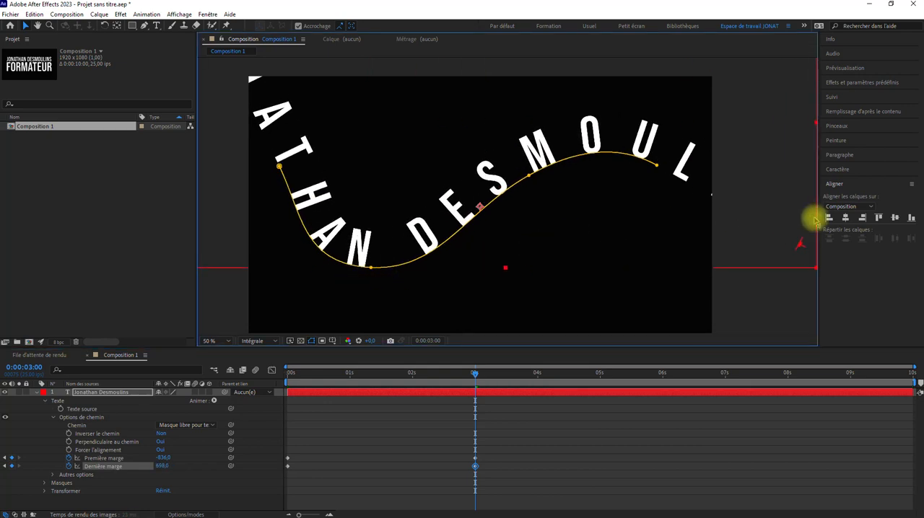
pyautogui.press(',')
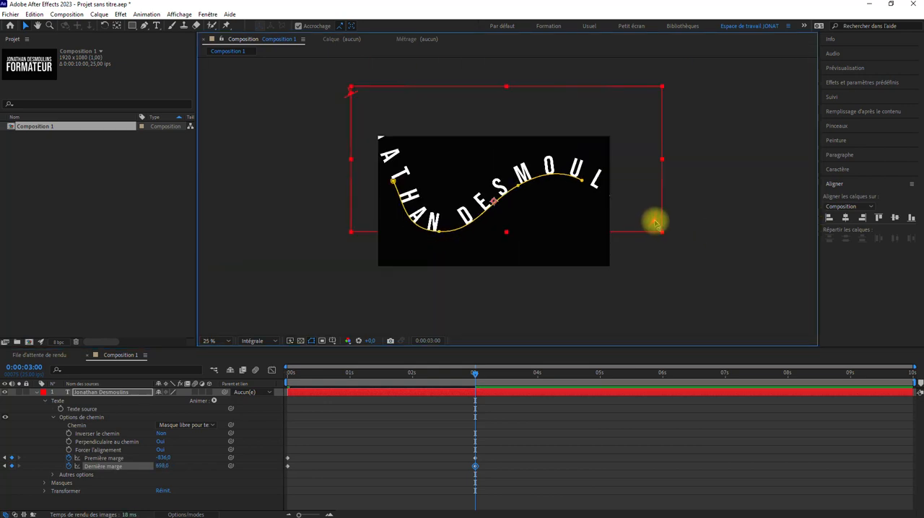
pyautogui.moveTo(654, 223); pyautogui.dragTo(759, 264)
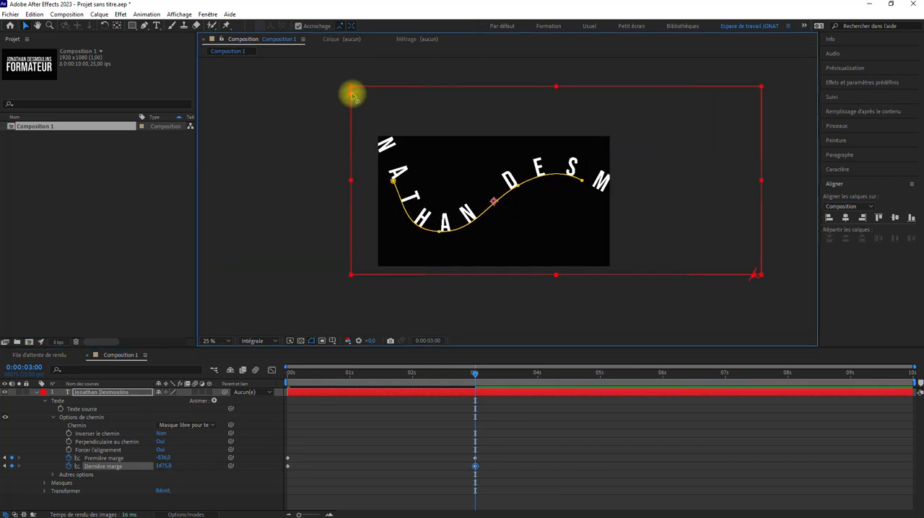
pyautogui.moveTo(351, 92); pyautogui.dragTo(621, 203)
pyautogui.click(374, 453)
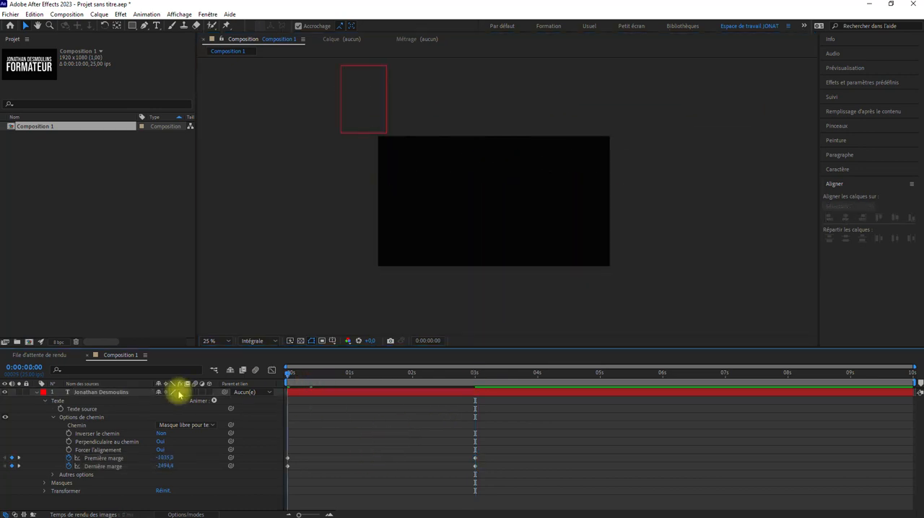
# Return to 0 s and extend the text layer's first margin to about -1726 beyond the frame's upper-left corner.
pyautogui.moveTo(289, 373); pyautogui.dragTo(221, 373)
pyautogui.press('.')
pyautogui.scroll(-2, 298, 208)
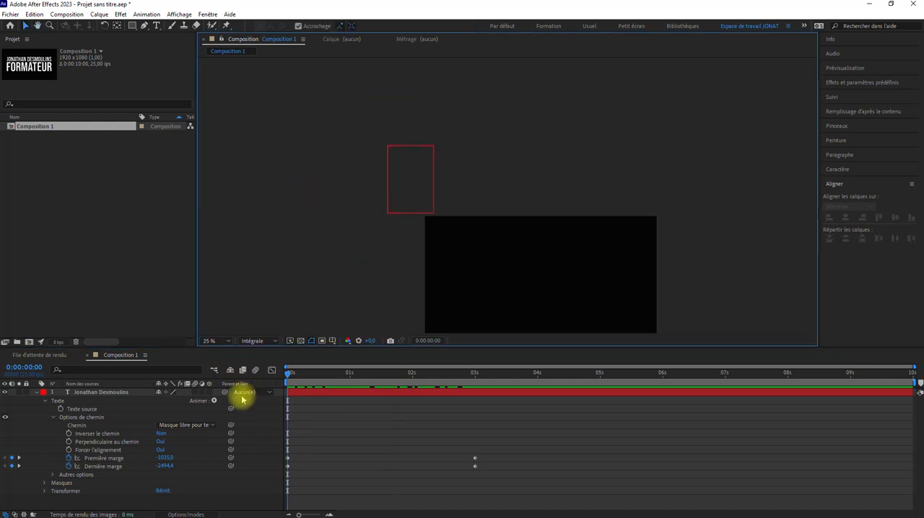
pyautogui.click(114, 392)
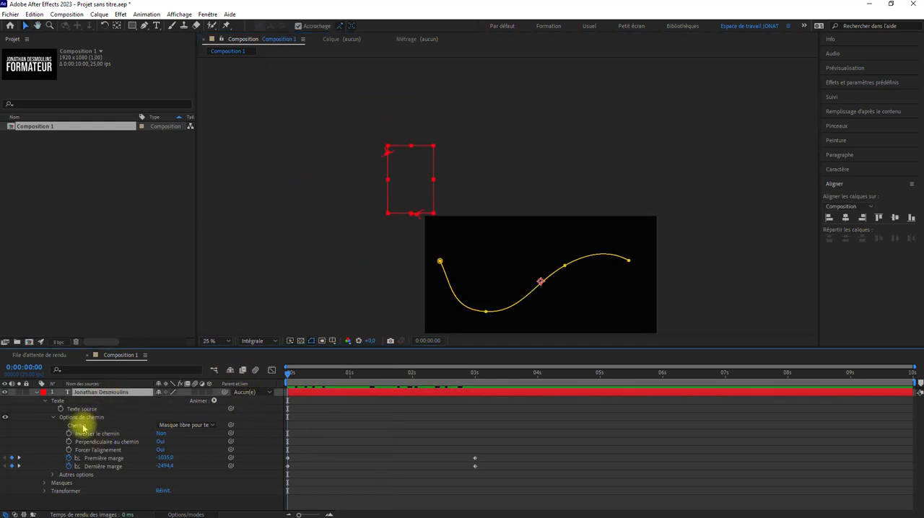
pyautogui.scroll(2, 353, 186)
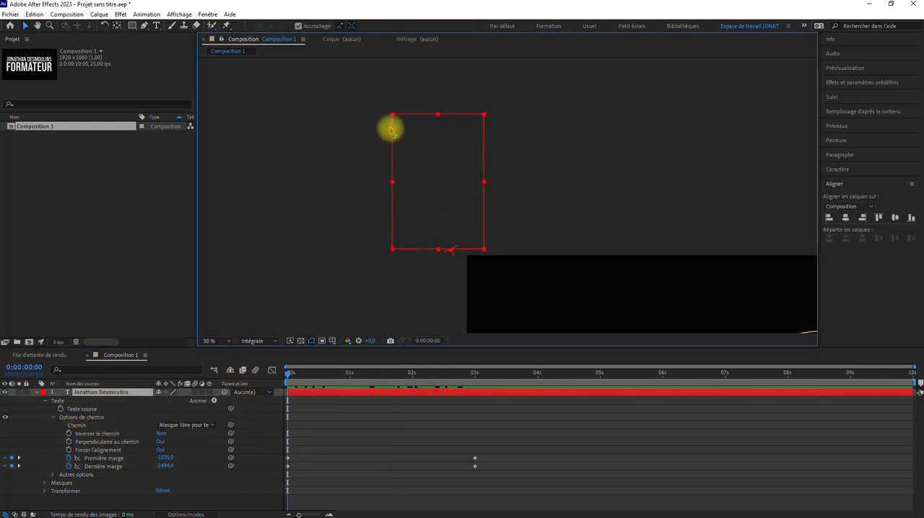
pyautogui.moveTo(391, 130); pyautogui.dragTo(301, 5)
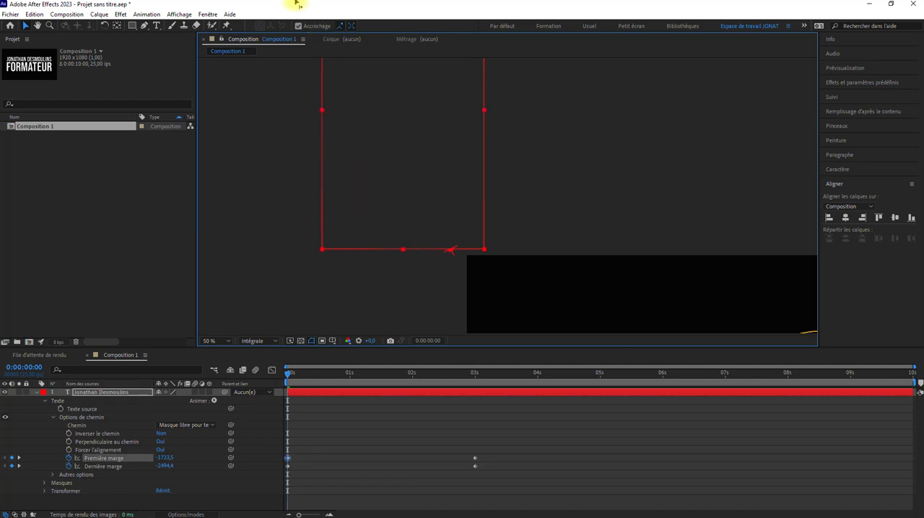
pyautogui.moveTo(520, 240); pyautogui.dragTo(409, 158)
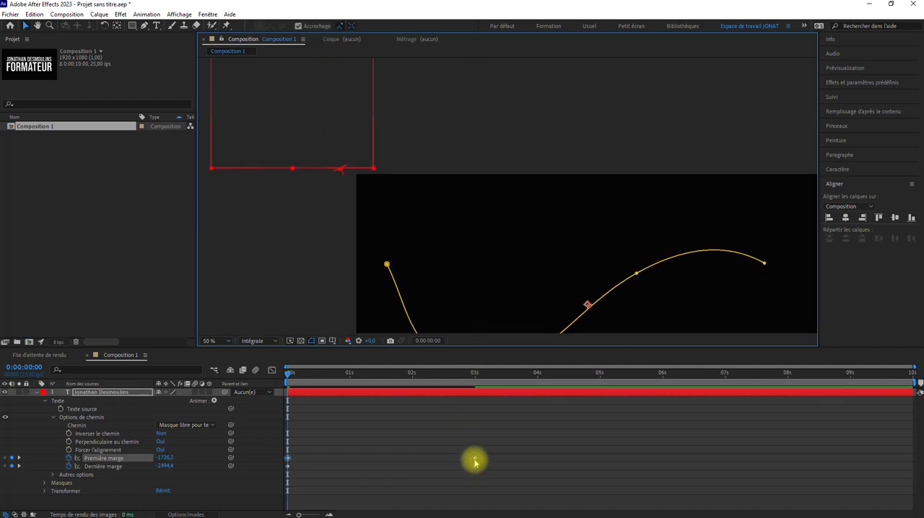
# Go to the 3 s keyframe and set the first margin to about 2429.2 and the last margin to about 2606.7.
pyautogui.rightClick(474, 459)
pyautogui.click(491, 337)
pyautogui.moveTo(570, 247); pyautogui.dragTo(263, 158)
pyautogui.moveTo(530, 219); pyautogui.dragTo(456, 68)
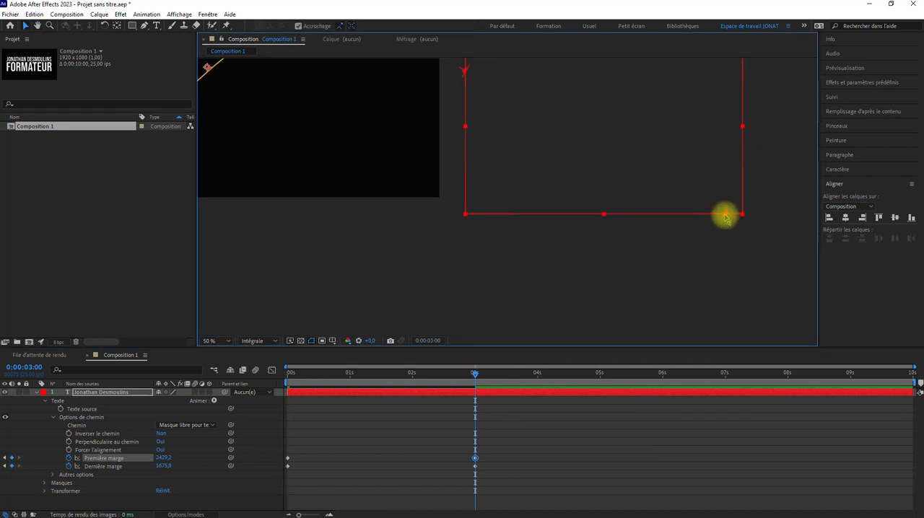
pyautogui.moveTo(725, 214); pyautogui.dragTo(912, 322)
pyautogui.scroll(-2, 415, 263)
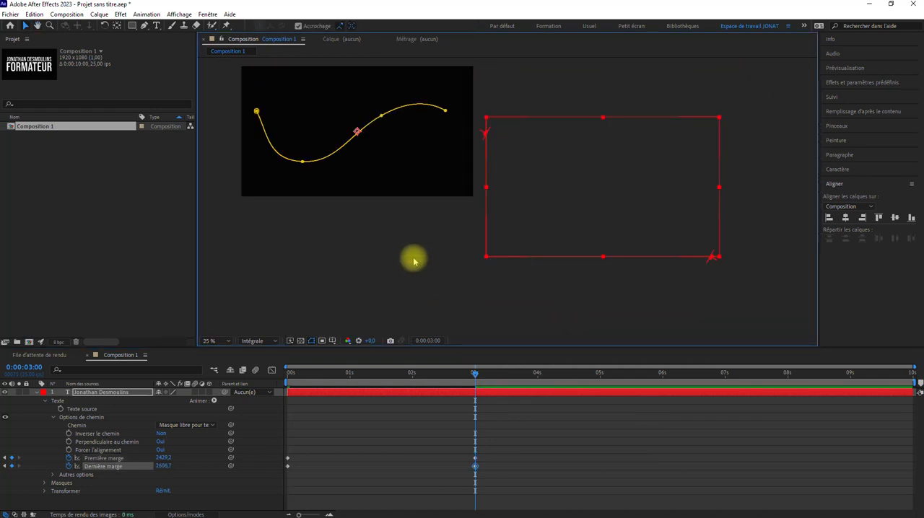
# Return to 0 s and set the first margin to about -2355.9 to spread the letters out further.
pyautogui.moveTo(392, 253); pyautogui.dragTo(550, 285)
pyautogui.moveTo(429, 373); pyautogui.dragTo(243, 367)
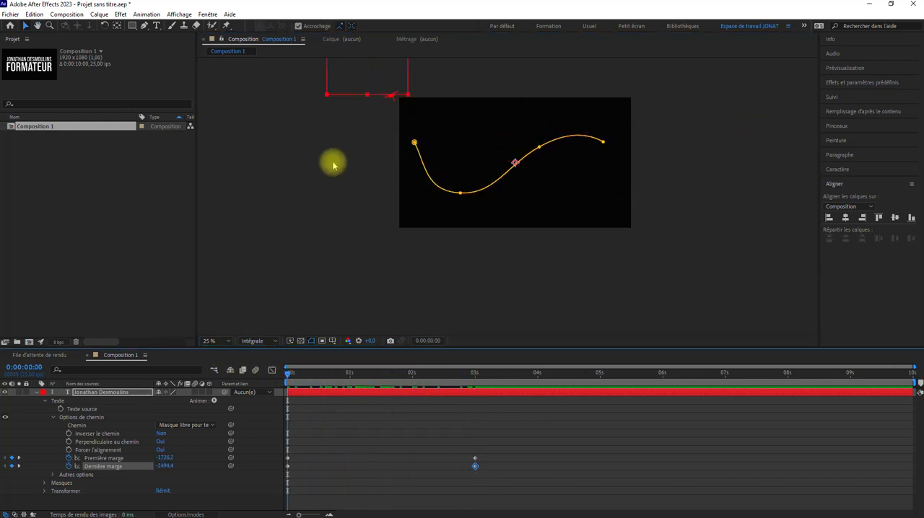
pyautogui.moveTo(332, 161); pyautogui.dragTo(458, 317)
pyautogui.moveTo(453, 121); pyautogui.dragTo(419, 70)
pyautogui.moveTo(528, 253); pyautogui.dragTo(364, 126)
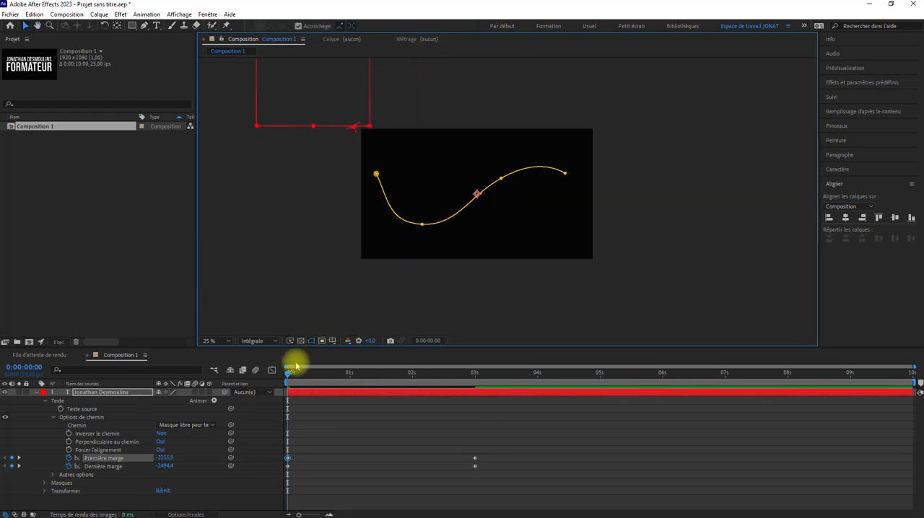
# Set the last margin at 3 s to about 3667.6 and return to 0 s with the composition fitted to the viewer.
pyautogui.moveTo(289, 371); pyautogui.dragTo(475, 391)
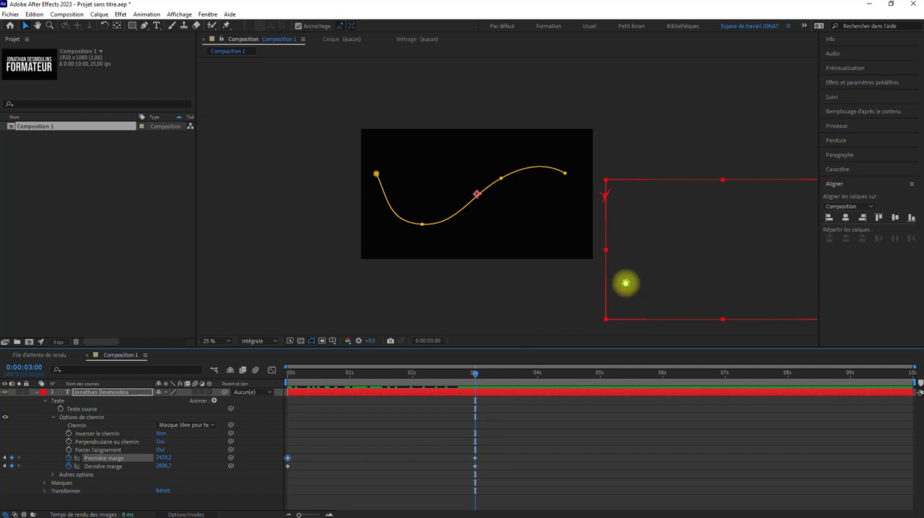
pyautogui.moveTo(802, 326); pyautogui.dragTo(726, 282)
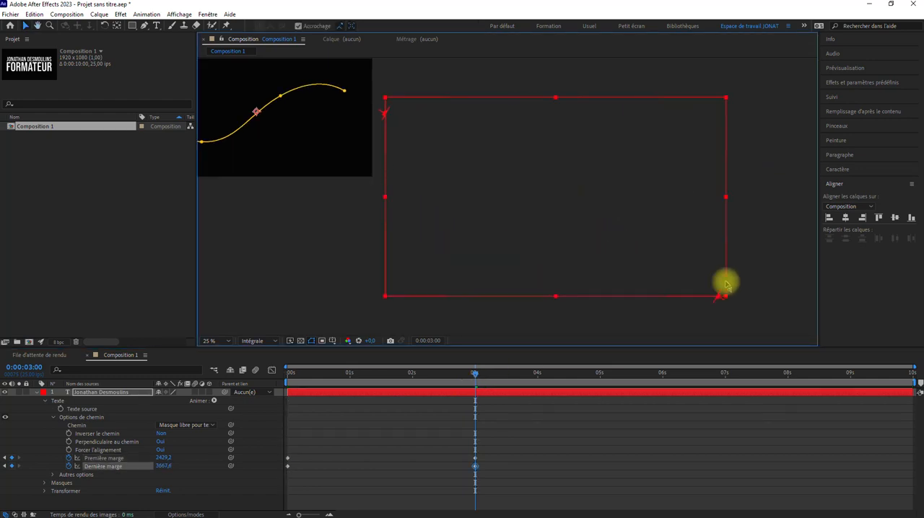
pyautogui.moveTo(340, 257); pyautogui.dragTo(601, 298)
pyautogui.moveTo(475, 373); pyautogui.dragTo(222, 385)
pyautogui.moveTo(438, 267); pyautogui.dragTo(407, 307)
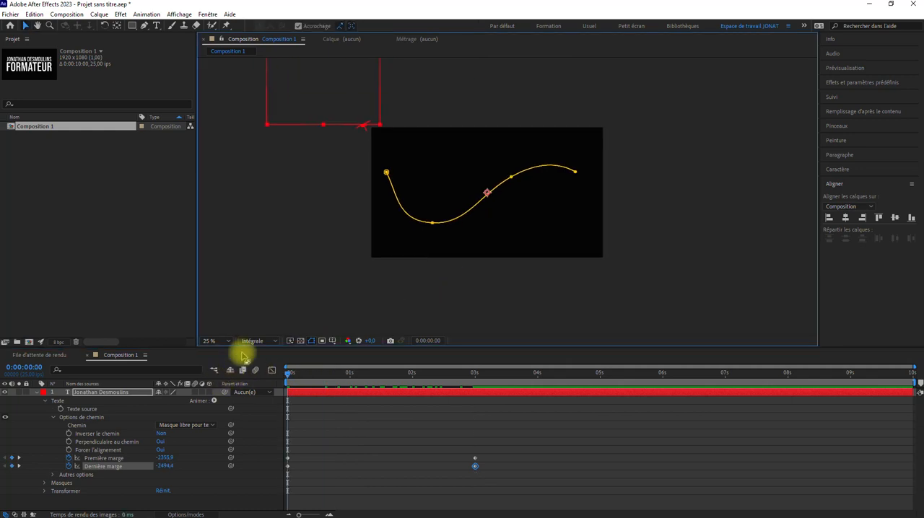
pyautogui.click(213, 341)
pyautogui.click(230, 350)
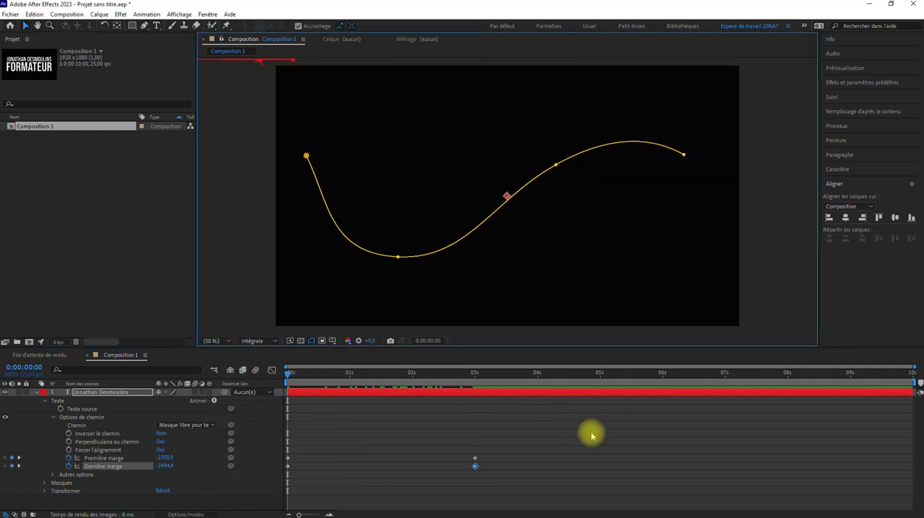
# Apply Easy Ease (Lissage de vitesse) to all four first and last margin keyframes.
pyautogui.moveTo(591, 433); pyautogui.dragTo(268, 493)
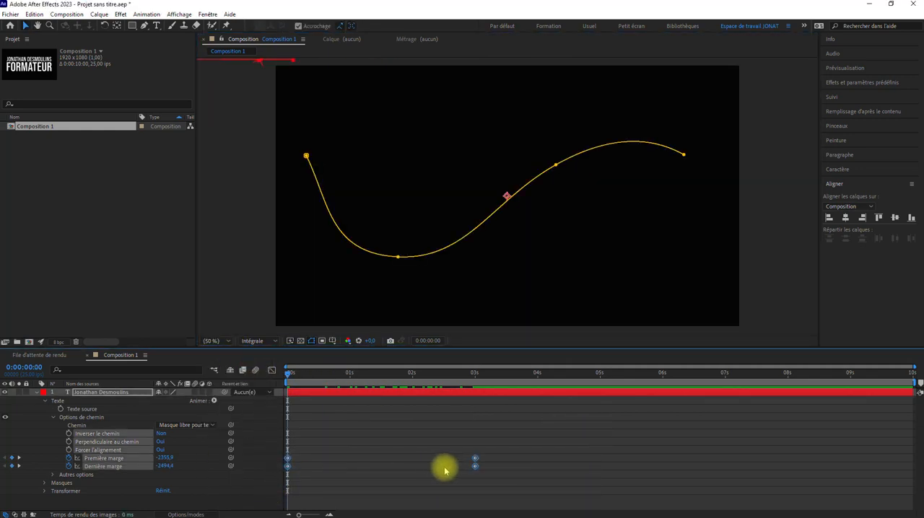
pyautogui.rightClick(476, 468)
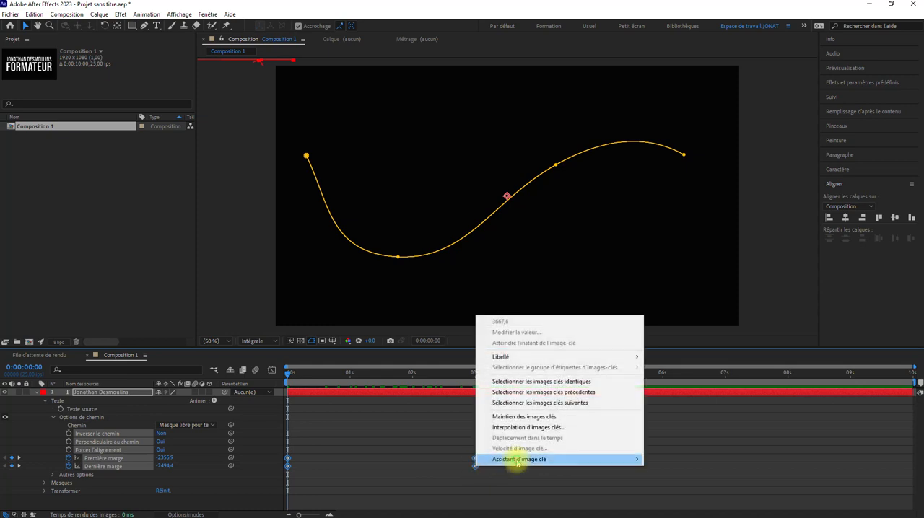
pyautogui.moveTo(505, 459)
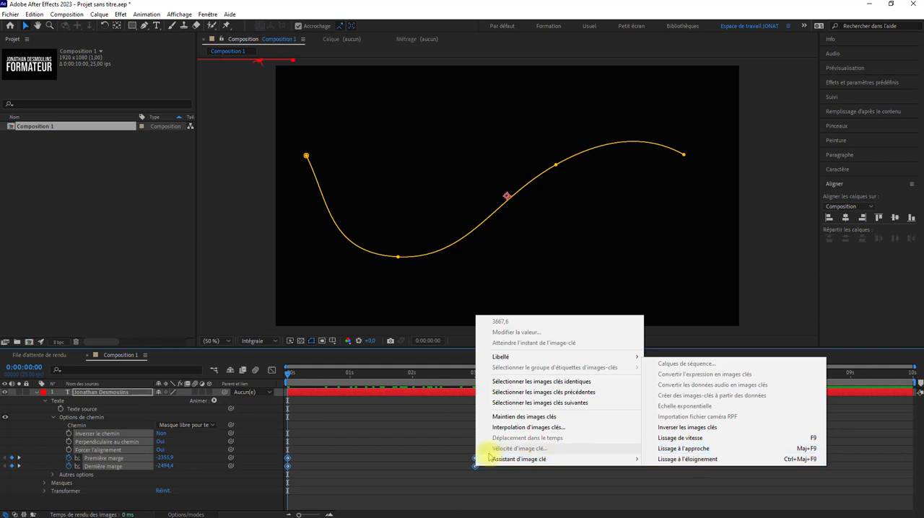
pyautogui.click(691, 438)
pyautogui.click(319, 404)
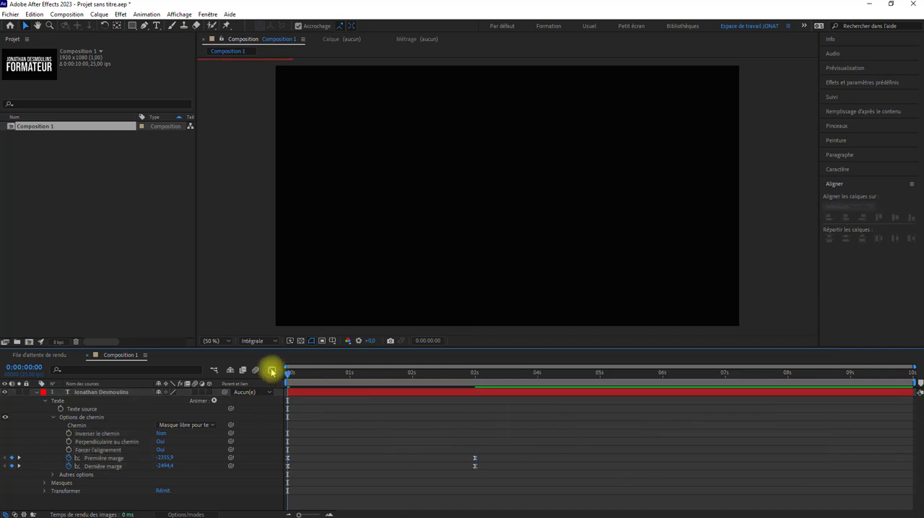
# Examine the eased value curves of the first and last margins together in the graph editor, ending back in the keyframe view.
pyautogui.click(271, 370)
pyautogui.click(103, 457)
pyautogui.keyDown('shift'); pyautogui.click(105, 467); pyautogui.keyUp('shift')
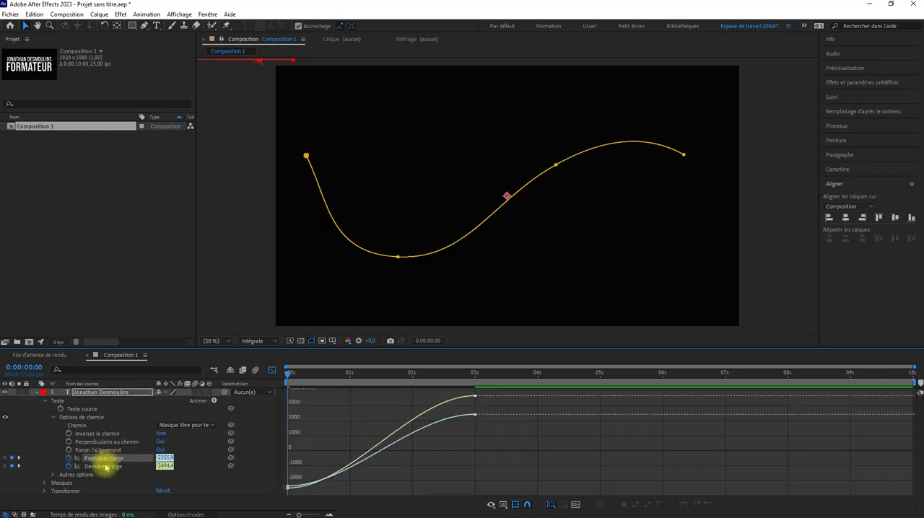
pyautogui.click(271, 370)
pyautogui.click(563, 445)
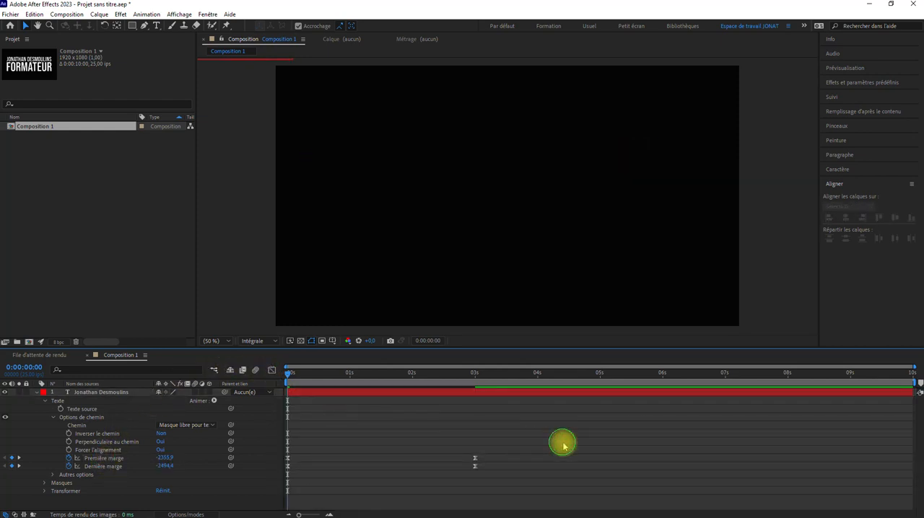
pyautogui.click(271, 370)
pyautogui.click(93, 458)
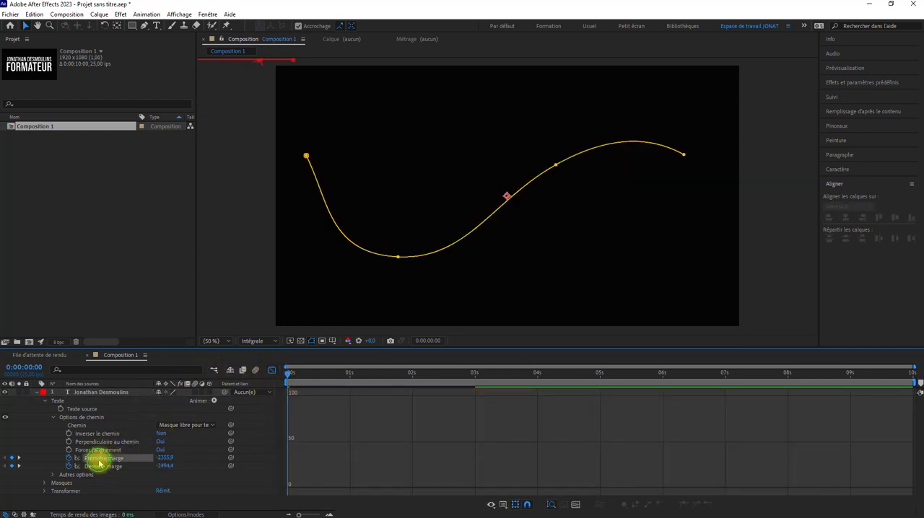
pyautogui.keyDown('shift'); pyautogui.click(104, 467); pyautogui.keyUp('shift')
pyautogui.click(288, 489)
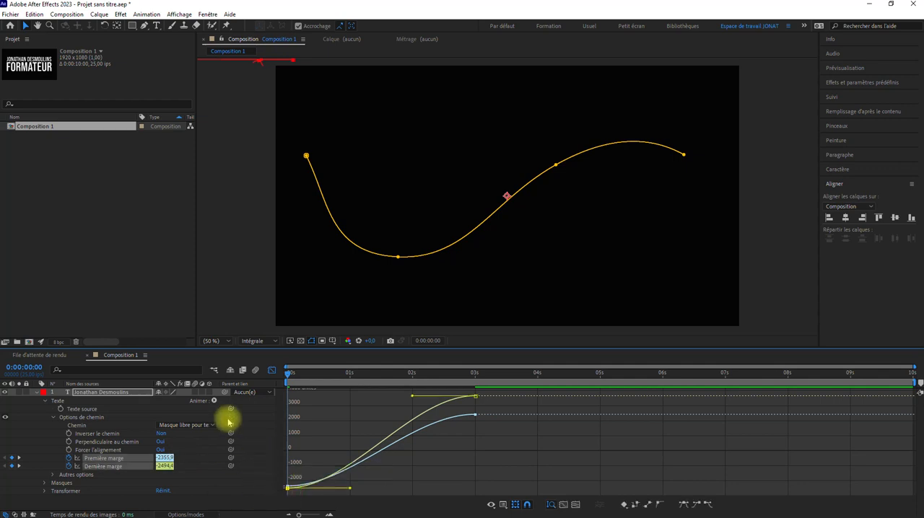
pyautogui.click(271, 370)
# Deselect the margin properties and preview the eased title animation from 0 s.
pyautogui.click(606, 450)
pyautogui.press('space')
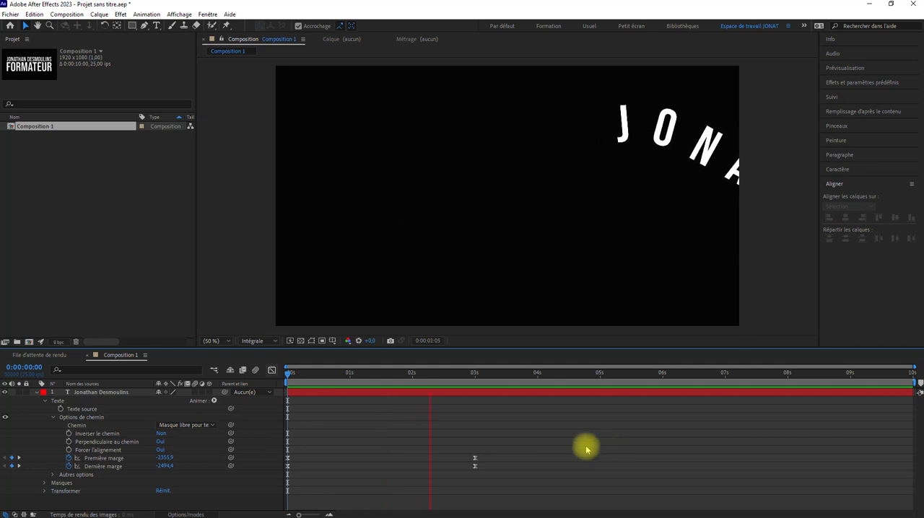
pyautogui.press('space')
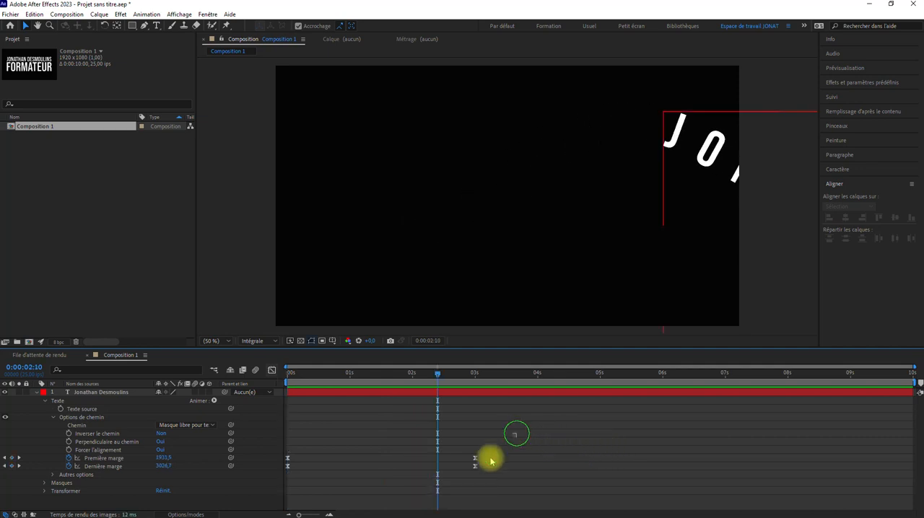
# Move the end keyframes of both margins to about 7.2 s to slow the animation, and preview it from 0 s.
pyautogui.moveTo(491, 460); pyautogui.dragTo(739, 464)
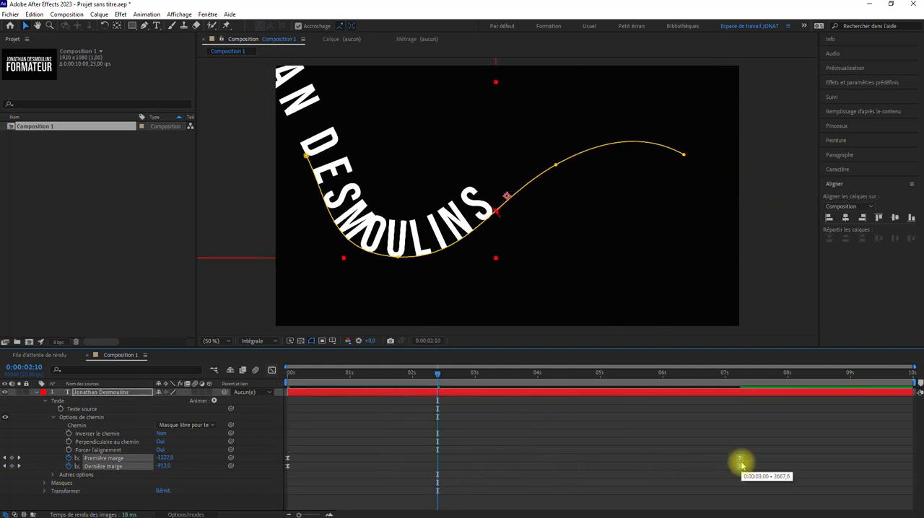
pyautogui.moveTo(437, 373); pyautogui.dragTo(212, 371)
pyautogui.scroll(-2, 382, 286)
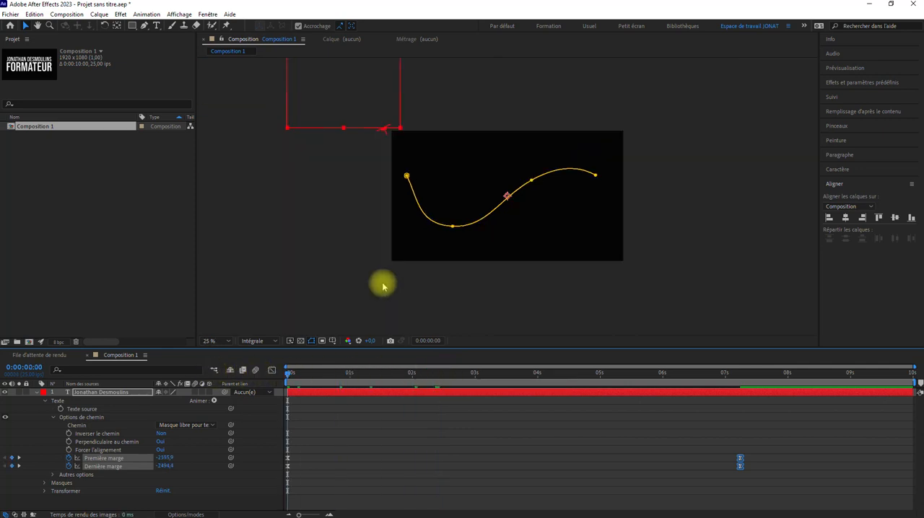
pyautogui.press('space')
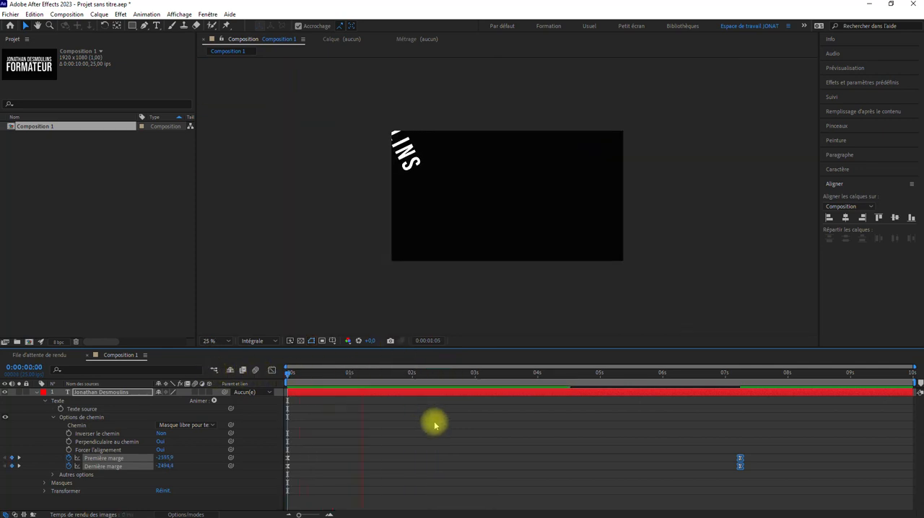
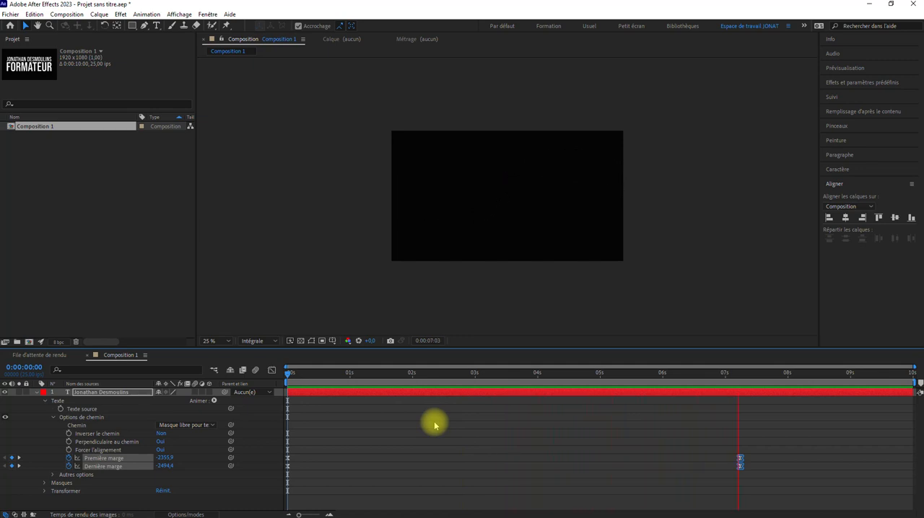
# Stop the preview and reset the title's path by setting it to Aucun(e), then reassigning Masque libre pour texte.
pyautogui.press('space')
pyautogui.scroll(2, 453, 286)
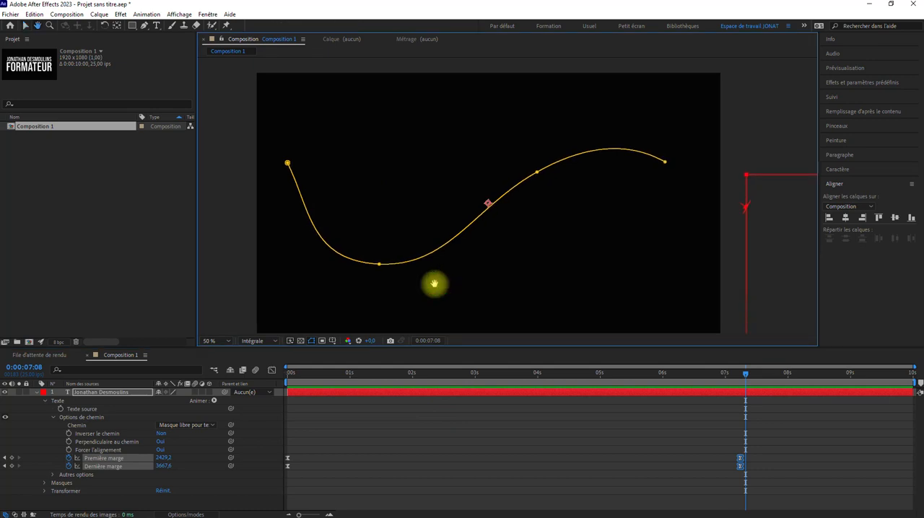
pyautogui.click(77, 426)
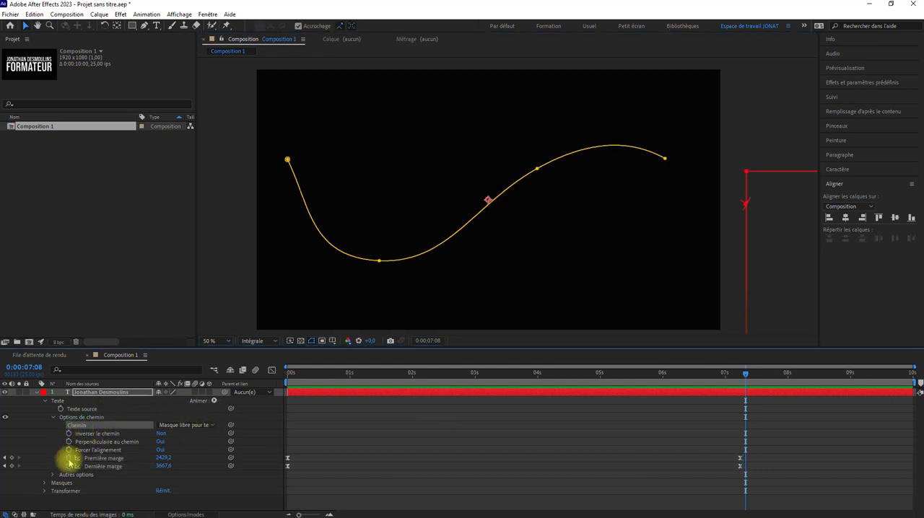
pyautogui.click(53, 418)
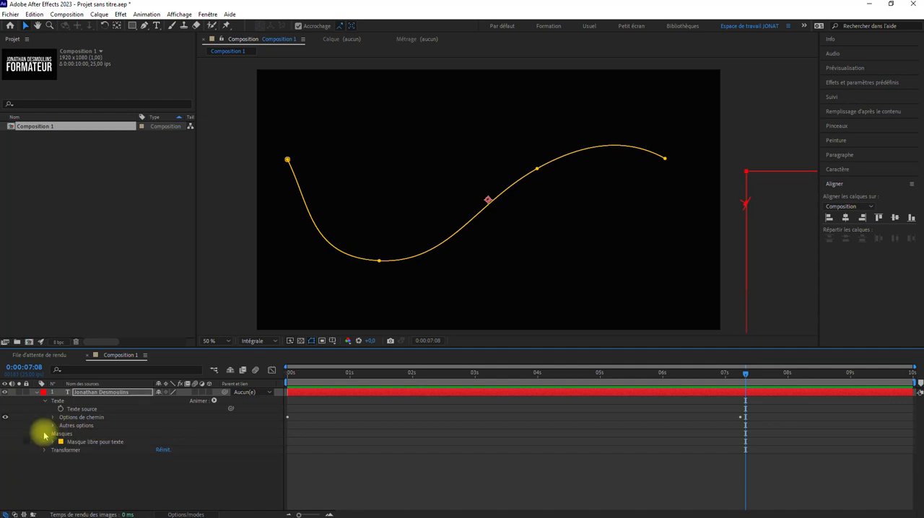
pyautogui.click(52, 418)
pyautogui.click(185, 425)
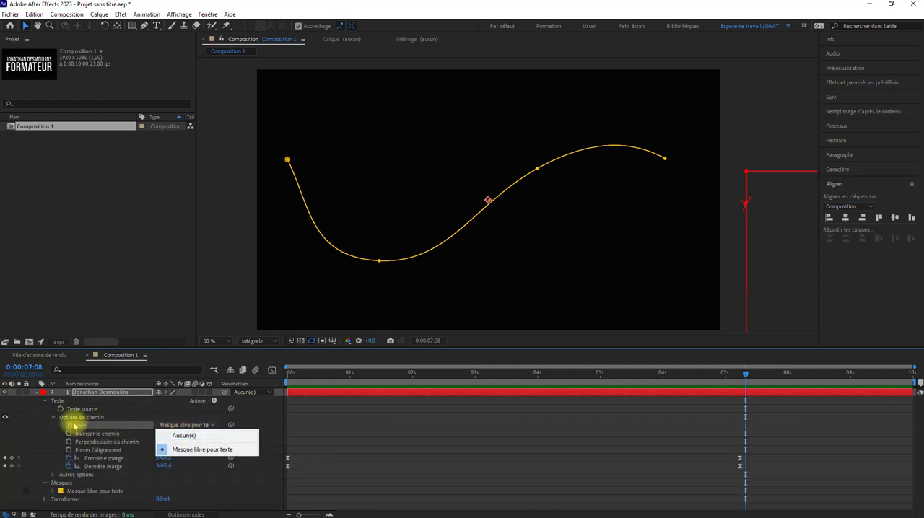
pyautogui.click(195, 436)
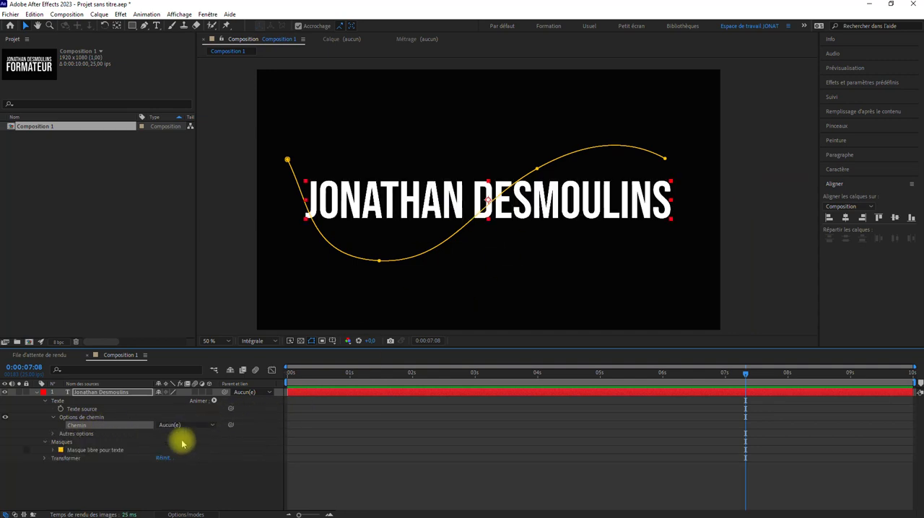
pyautogui.click(182, 427)
pyautogui.click(244, 427)
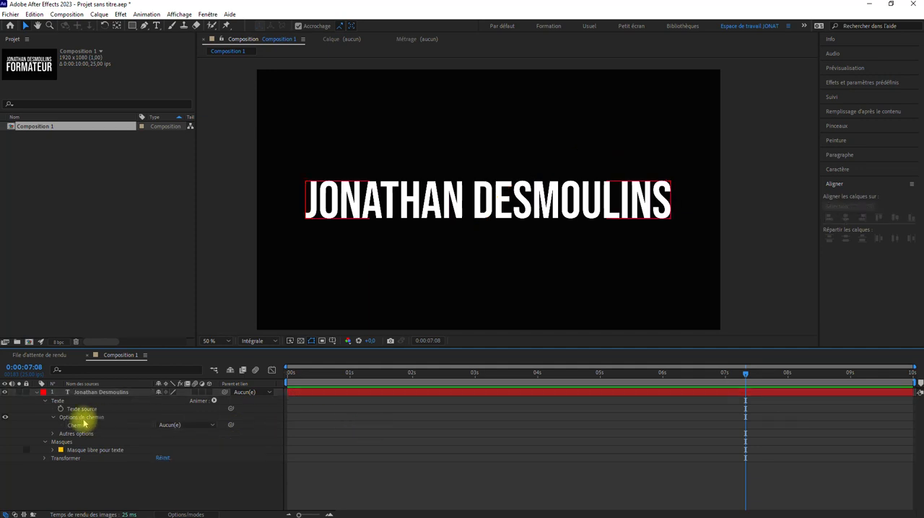
pyautogui.click(178, 425)
pyautogui.click(184, 441)
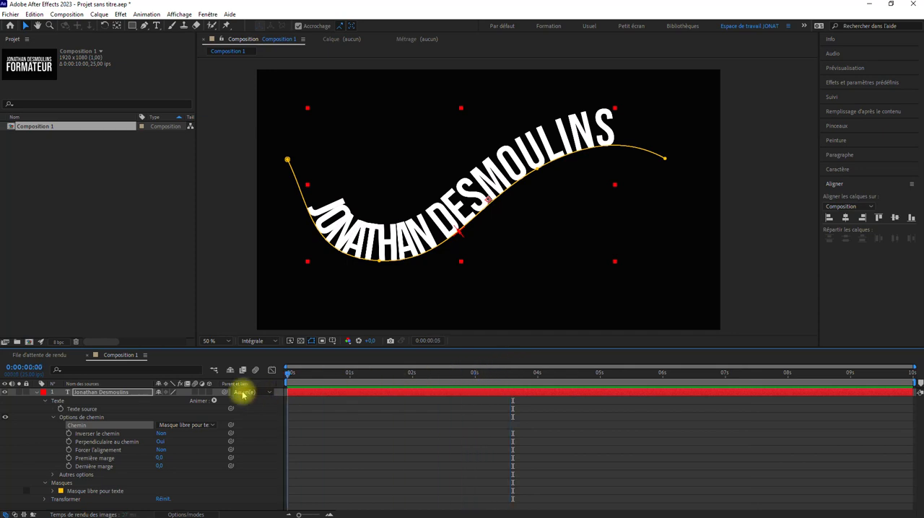
# Return to 0 s and turn on Forcer l'alignement for the title, then deselect the layer.
pyautogui.press('Home')
pyautogui.moveTo(159, 459)
pyautogui.mouseDown()
pyautogui.moveTo(174, 459)
pyautogui.moveTo(163, 459)
pyautogui.mouseUp()
pyautogui.click(161, 450)
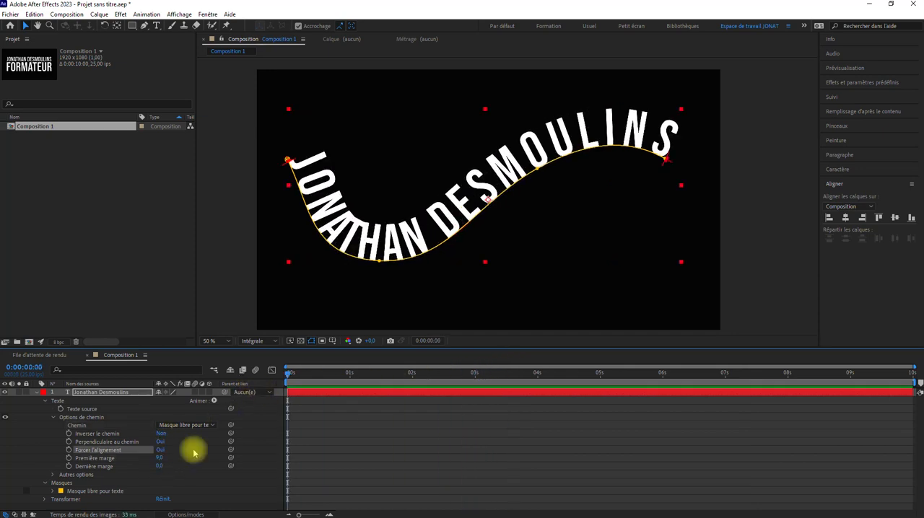
pyautogui.click(421, 449)
# Enable keyframing for the mask path (Tracé du masque) of Masque libre pour texte at 0 s.
pyautogui.click(53, 417)
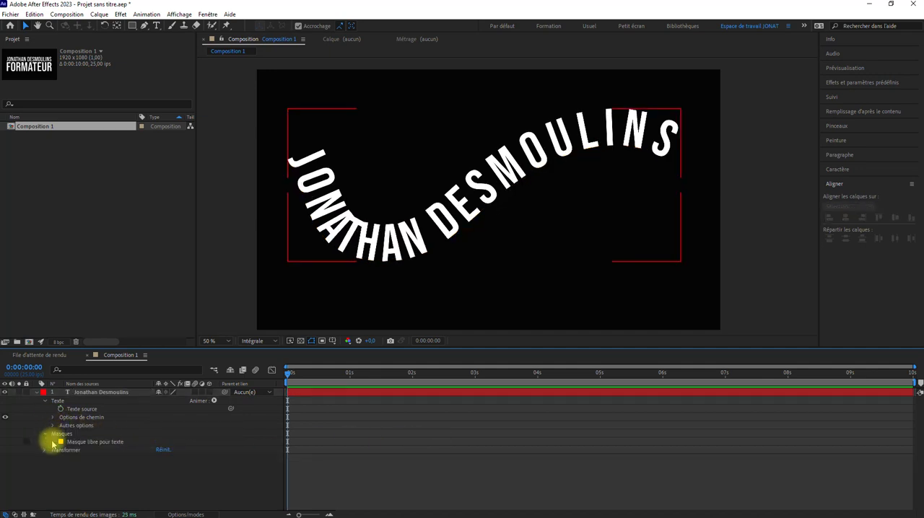
pyautogui.click(54, 442)
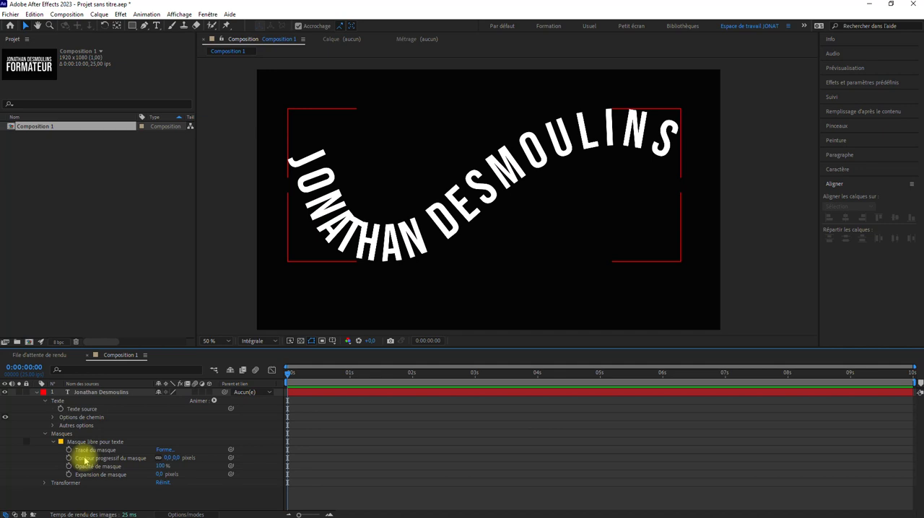
pyautogui.click(87, 459)
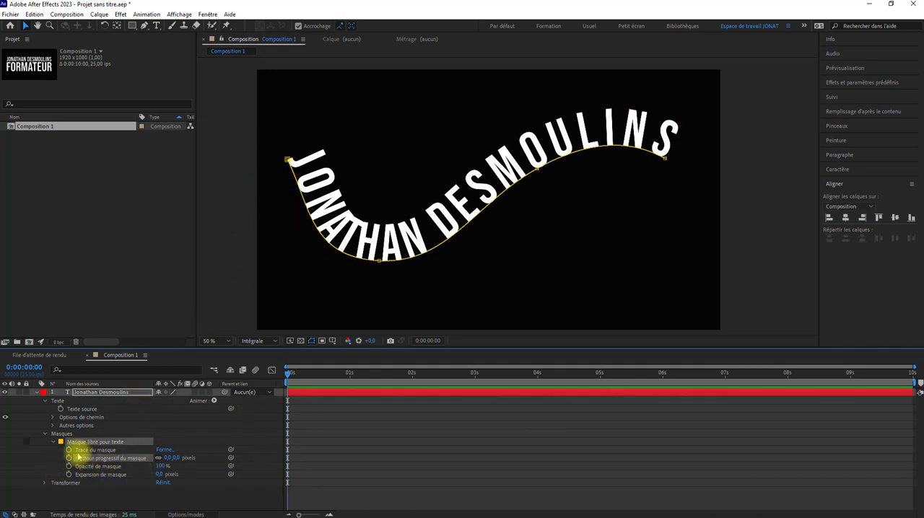
pyautogui.click(69, 450)
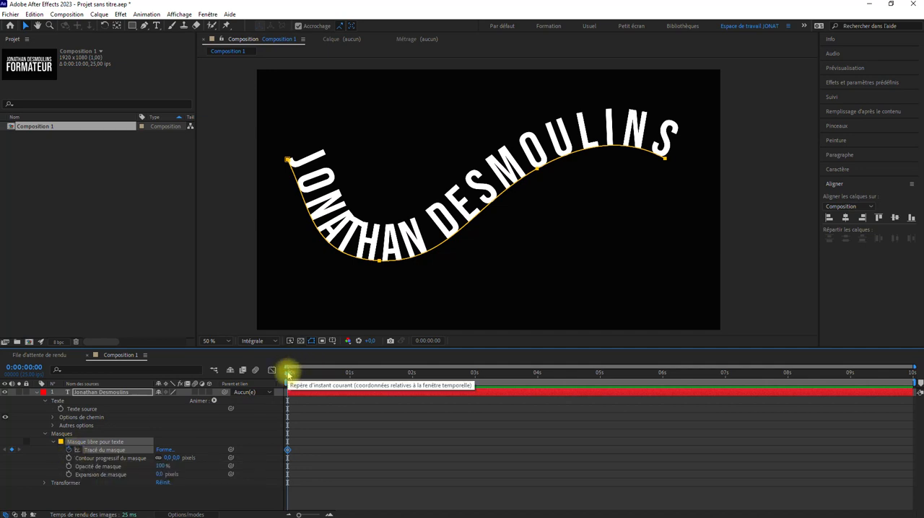
# At 5 s, raise the mask path's second point, lower its start point and adjust the start tangent to arch the first half.
pyautogui.moveTo(288, 371); pyautogui.dragTo(598, 402)
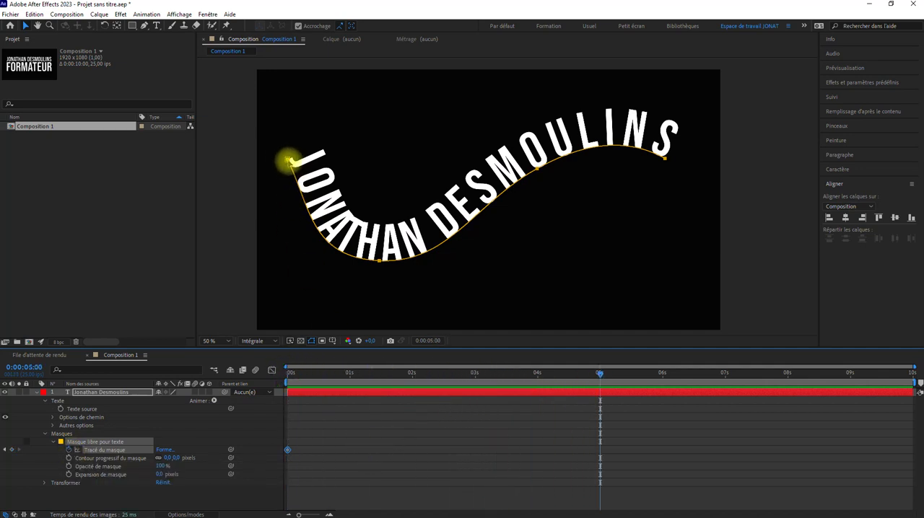
pyautogui.moveTo(377, 265); pyautogui.dragTo(377, 315)
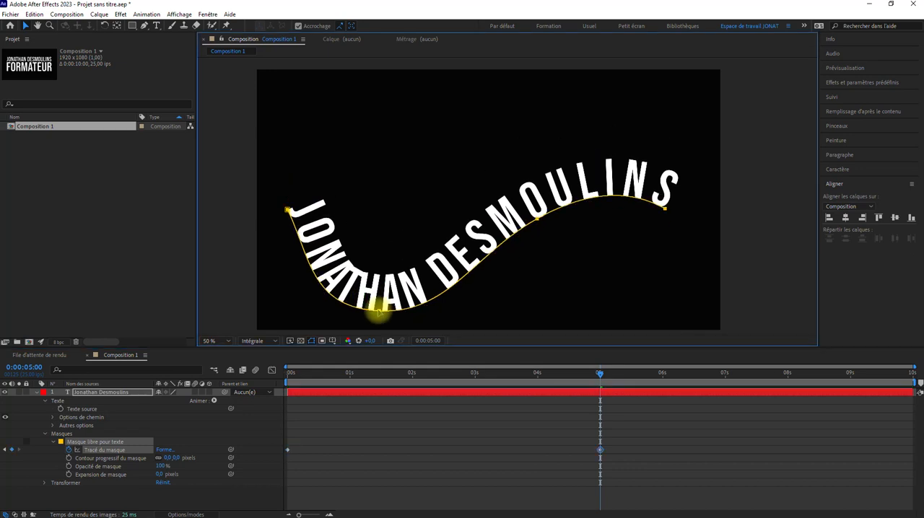
pyautogui.hotkey('ctrl', 'z')
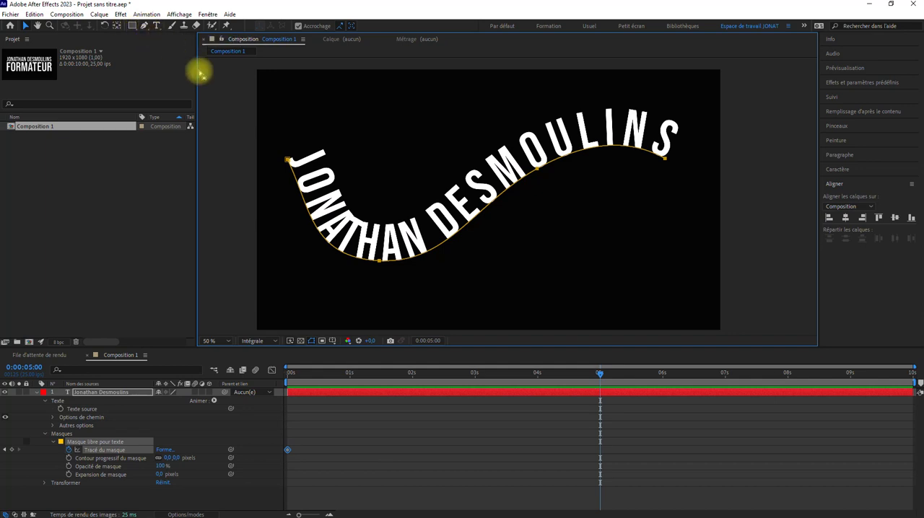
pyautogui.doubleClick(286, 160)
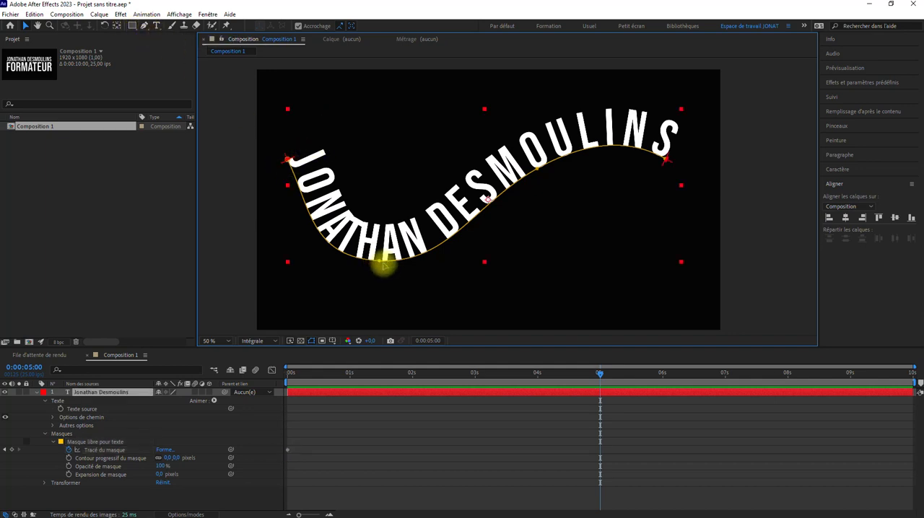
pyautogui.moveTo(378, 262); pyautogui.dragTo(406, 133)
pyautogui.moveTo(287, 161); pyautogui.dragTo(299, 266)
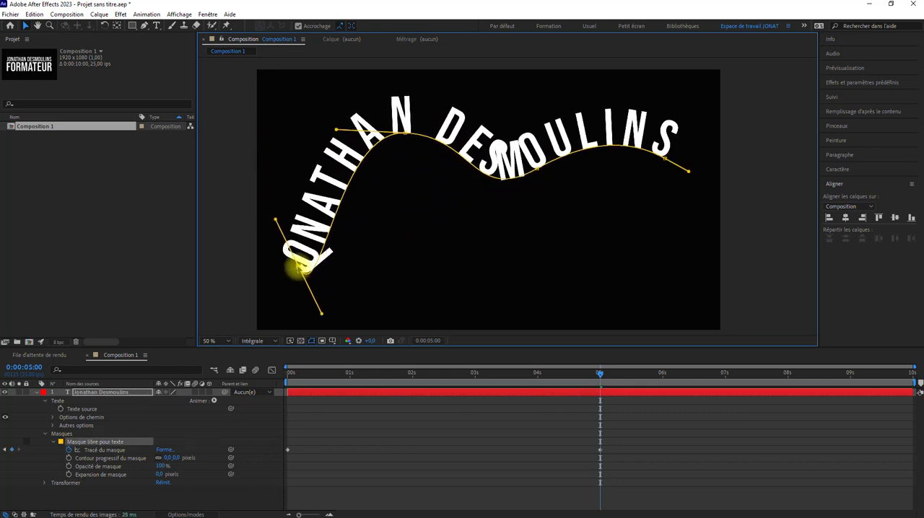
pyautogui.moveTo(275, 217); pyautogui.dragTo(305, 319)
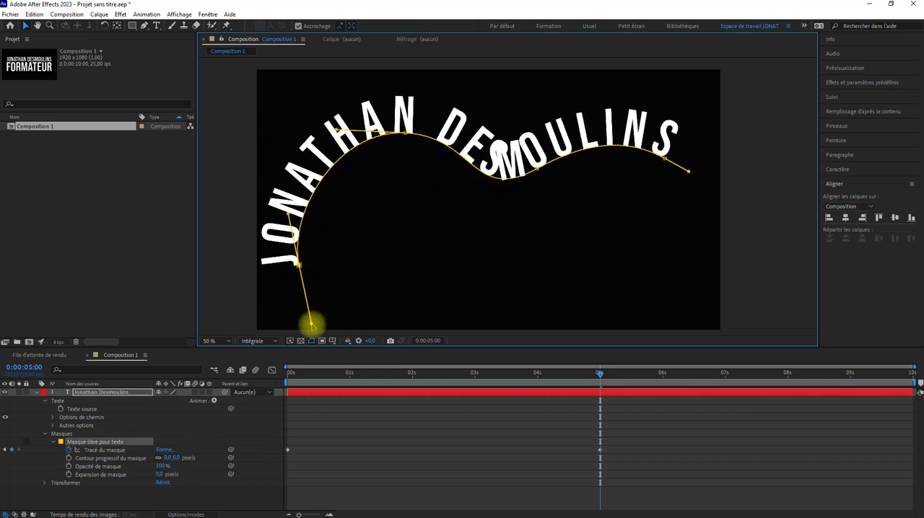
pyautogui.moveTo(298, 265); pyautogui.dragTo(309, 280)
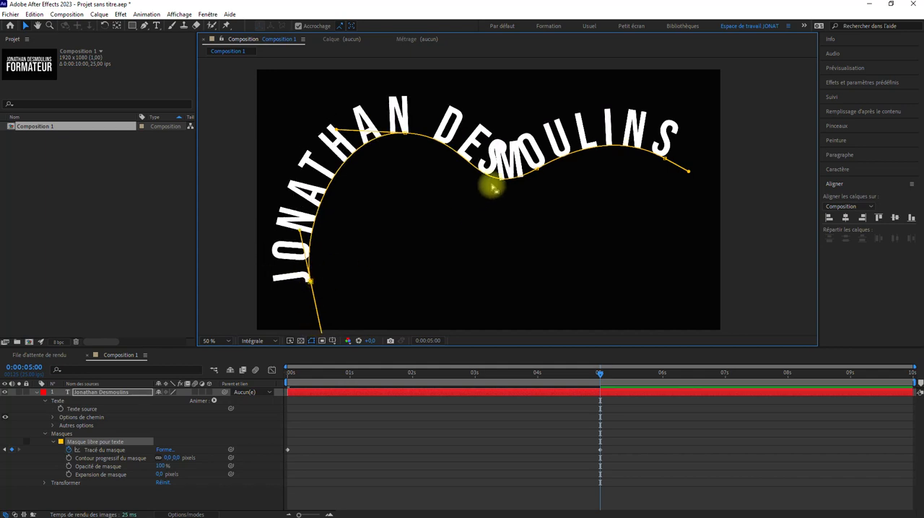
# Bend the third point's tangent downward and bring the path's end point down and inward to curve the second half.
pyautogui.click(534, 170)
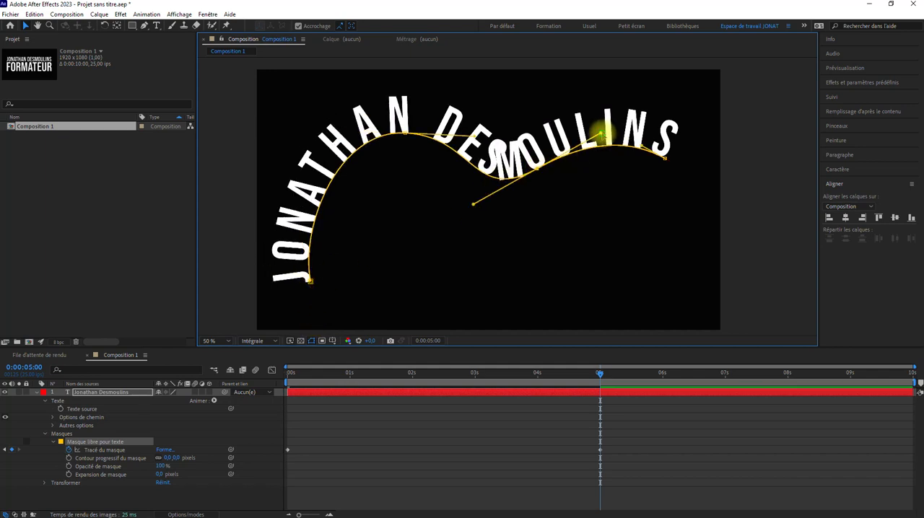
pyautogui.moveTo(599, 134); pyautogui.dragTo(582, 221)
pyautogui.moveTo(665, 162); pyautogui.dragTo(443, 312)
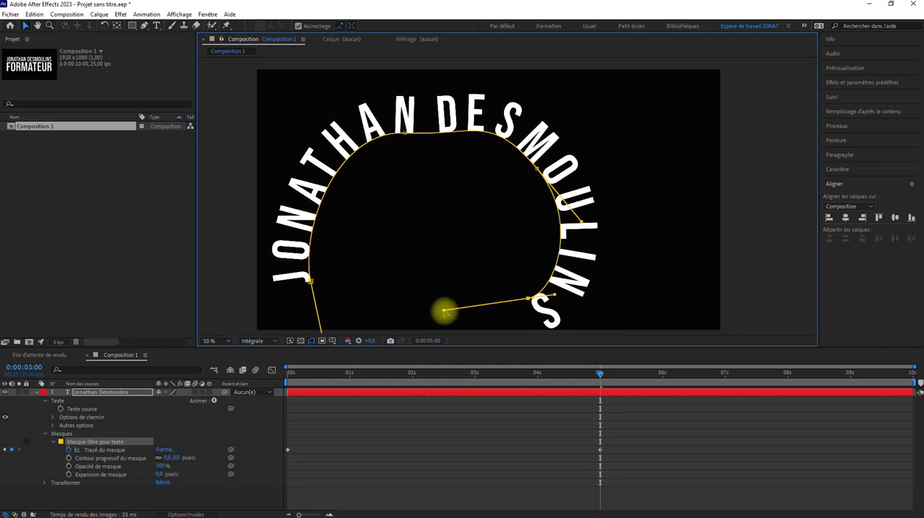
# Widen and even out the arch by repositioning the upper points and both end points and reorienting the start tangent.
pyautogui.moveTo(406, 137); pyautogui.dragTo(594, 149)
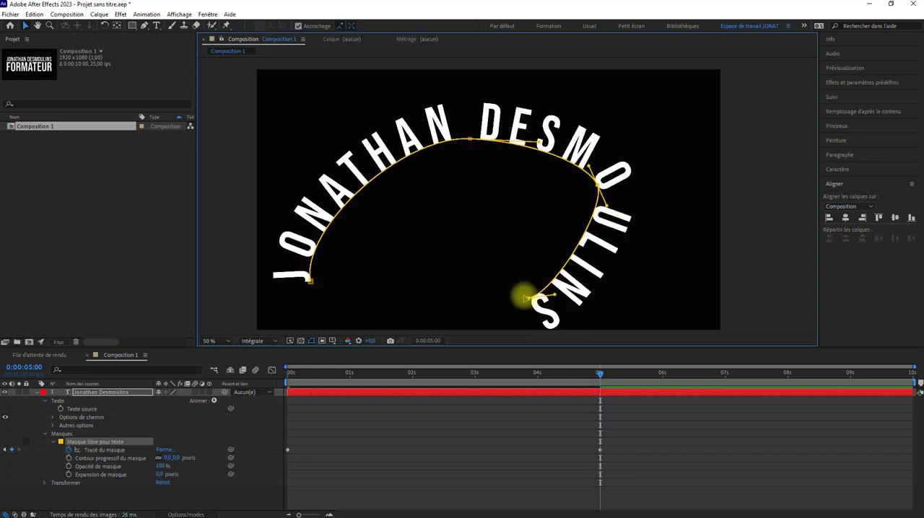
pyautogui.moveTo(528, 298); pyautogui.dragTo(610, 280)
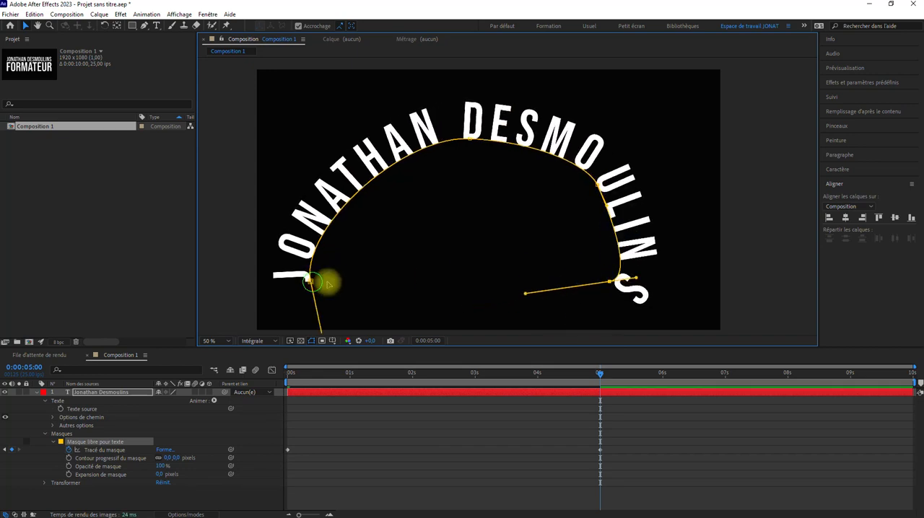
pyautogui.moveTo(312, 282); pyautogui.dragTo(370, 262)
pyautogui.moveTo(356, 214); pyautogui.dragTo(320, 256)
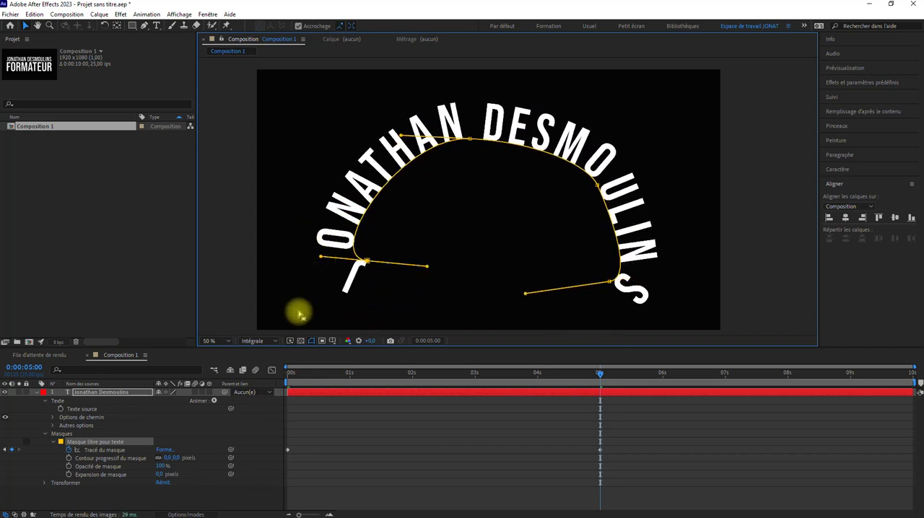
# Check the mask shapes at the 0 s and 5 s keyframes and preview the path morph from 0 s.
pyautogui.rightClick(287, 452)
pyautogui.click(301, 325)
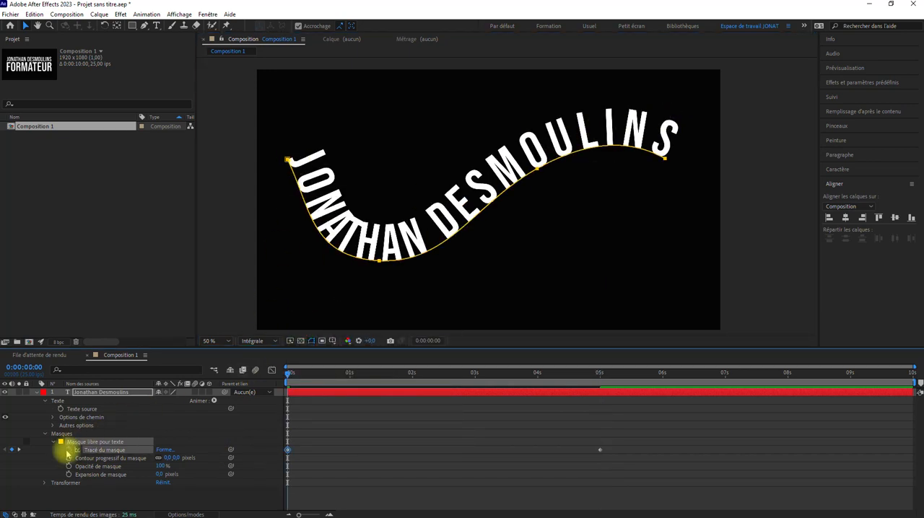
pyautogui.rightClick(599, 449)
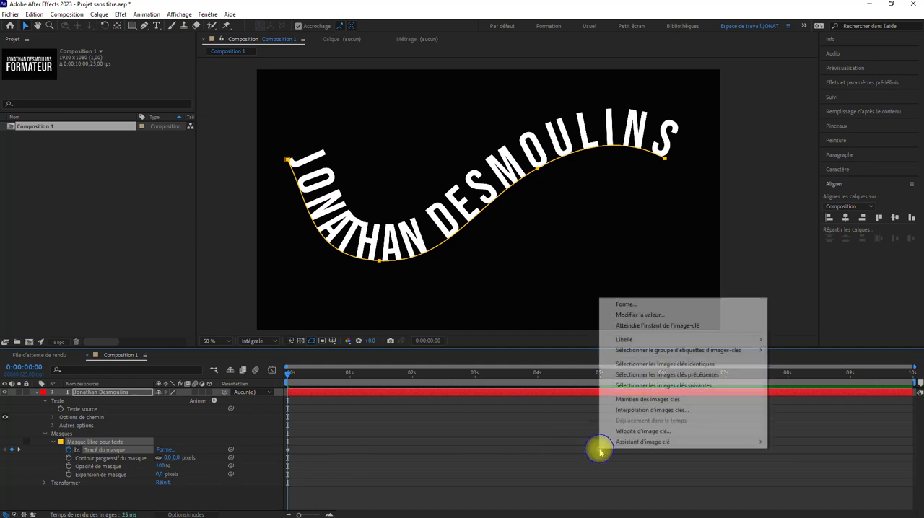
pyautogui.click(637, 326)
pyautogui.moveTo(596, 374); pyautogui.dragTo(189, 422)
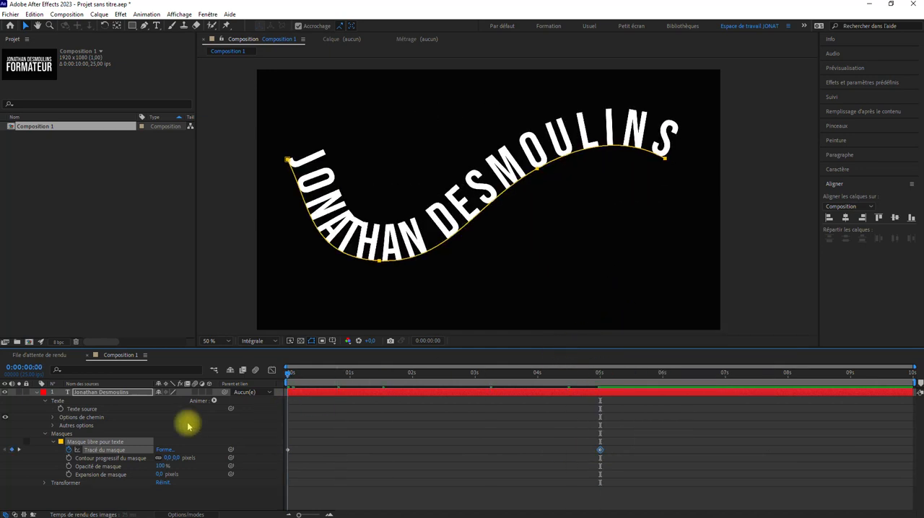
pyautogui.press('space')
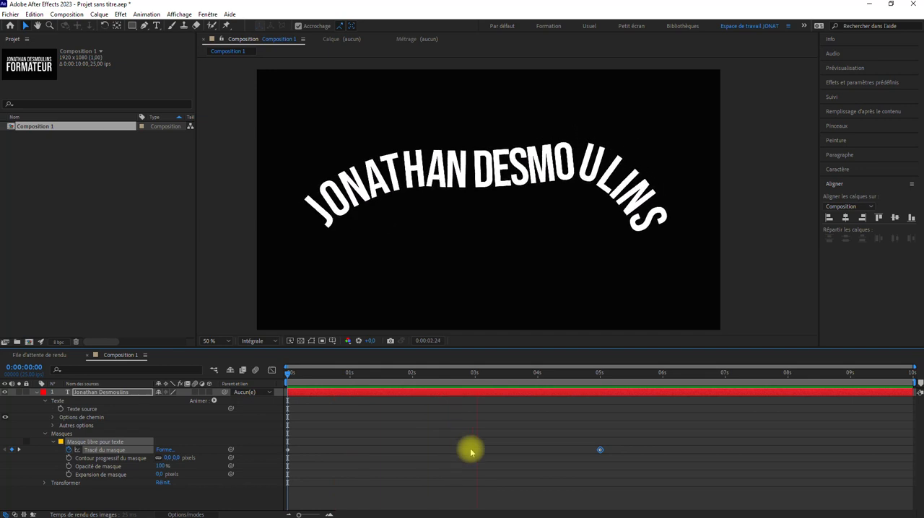
pyautogui.press('space')
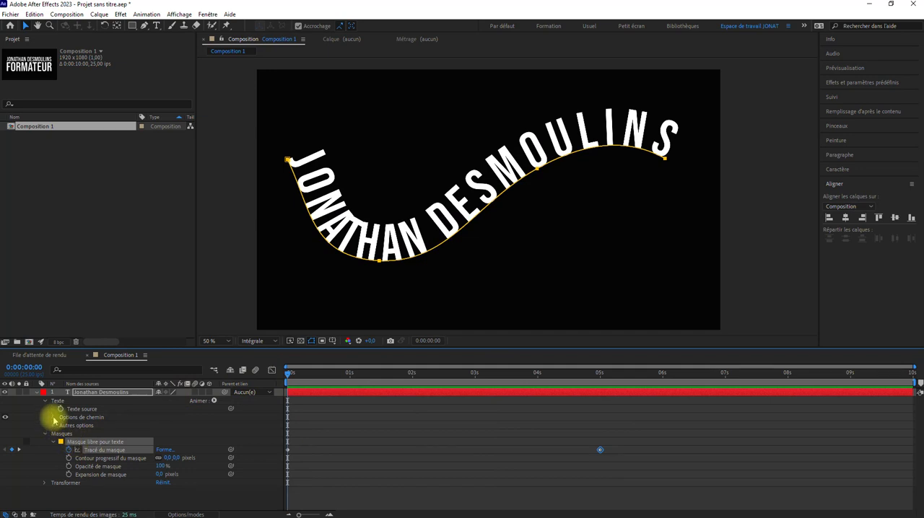
# Enable keyframing for the first and last margins (Première marge and Dernière marge) in the path options at 0 s.
pyautogui.click(53, 418)
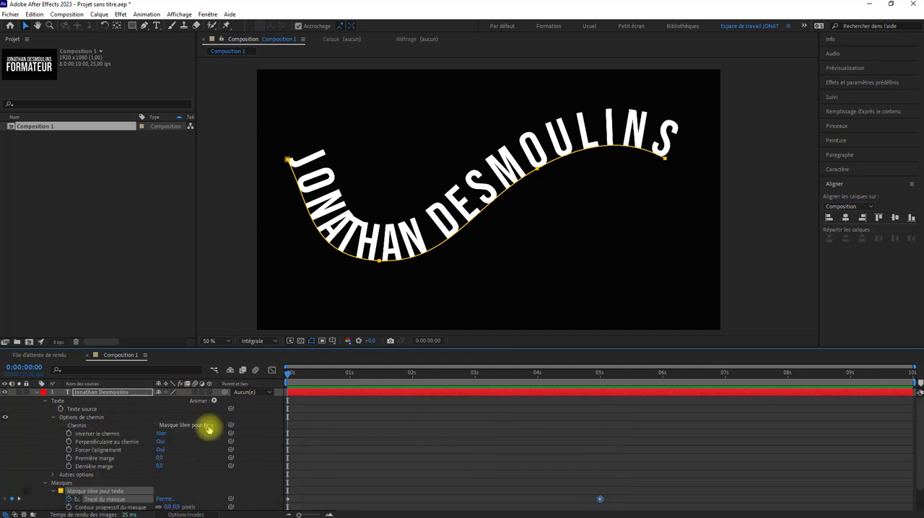
pyautogui.click(69, 458)
pyautogui.click(69, 466)
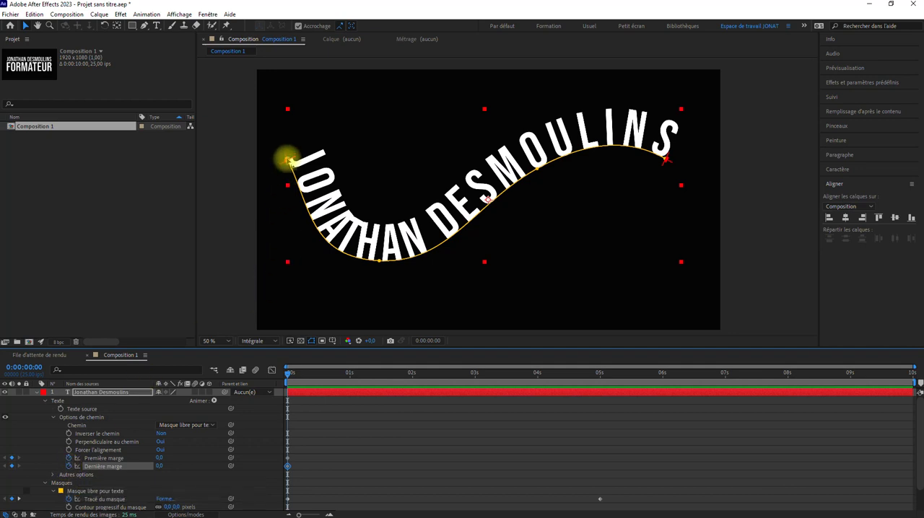
# At 0 s, pull the title back along the path by setting the first margin to about -1345.7 and the last to about -1191.9.
pyautogui.moveTo(288, 161); pyautogui.dragTo(271, 30)
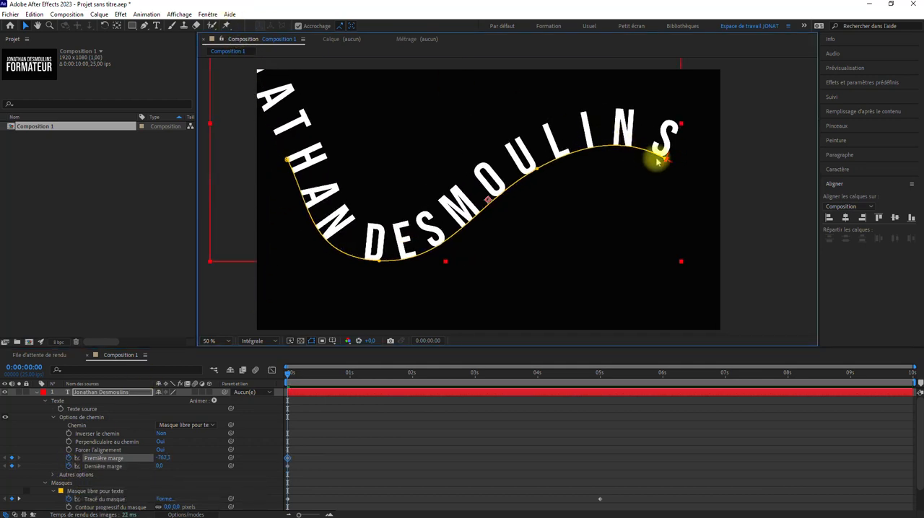
pyautogui.moveTo(666, 162); pyautogui.dragTo(379, 201)
pyautogui.scroll(-2, 351, 173)
pyautogui.moveTo(352, 142); pyautogui.dragTo(375, 166)
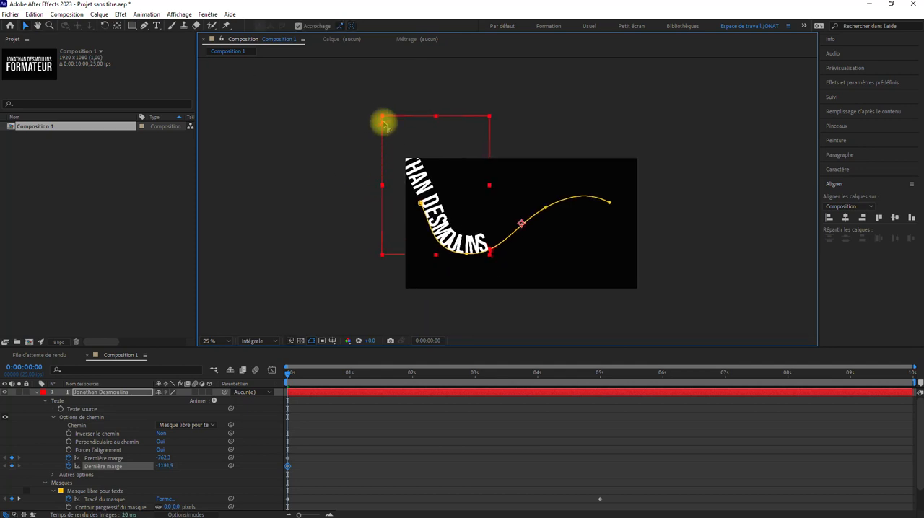
pyautogui.moveTo(384, 121); pyautogui.dragTo(329, 69)
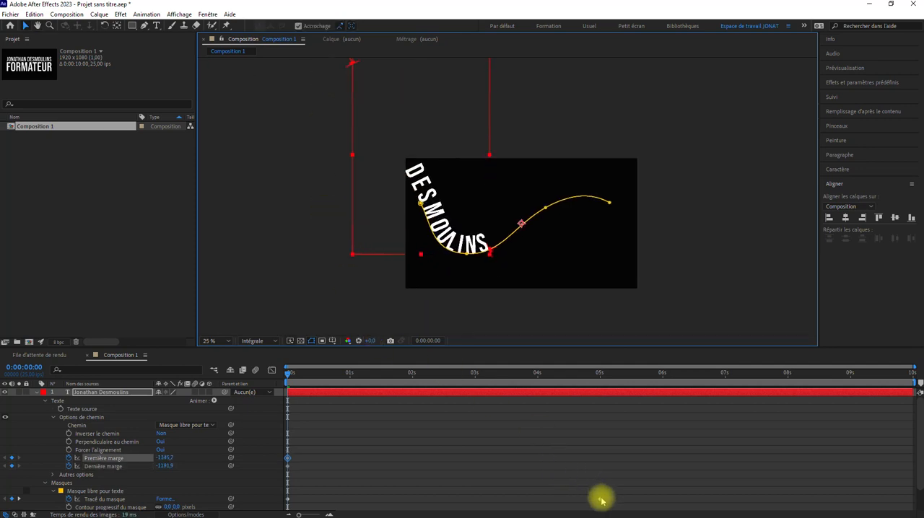
# At 5 s, advance the title along the path by setting the first margin to about -437.9 and the last to about -233.4.
pyautogui.rightClick(601, 500)
pyautogui.click(621, 376)
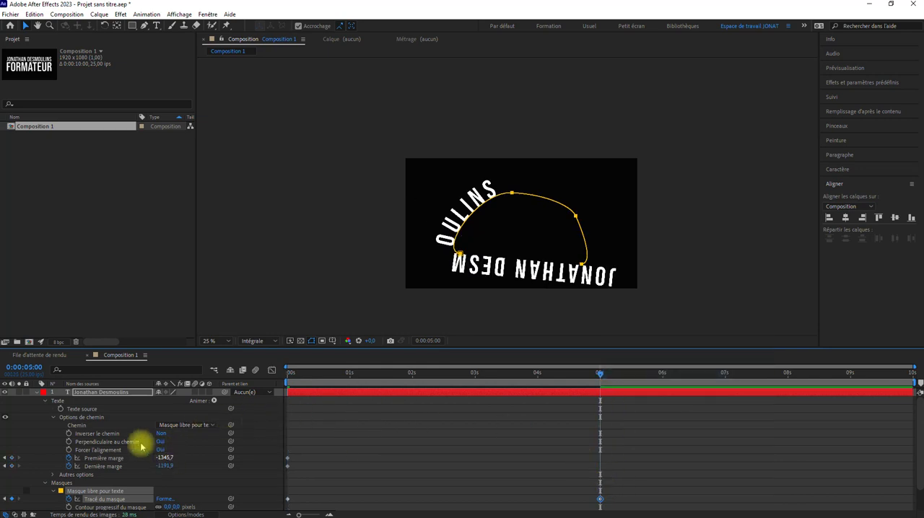
pyautogui.click(93, 393)
pyautogui.moveTo(445, 262); pyautogui.dragTo(377, 208)
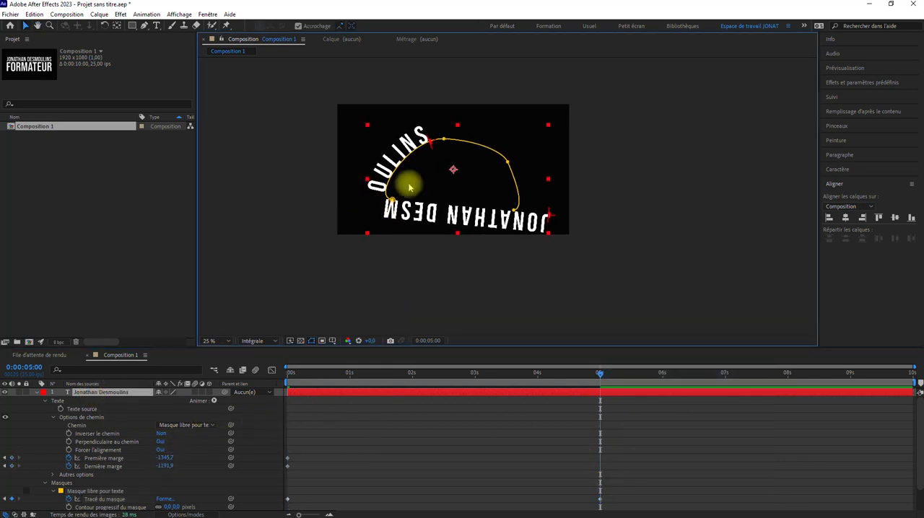
pyautogui.moveTo(548, 215); pyautogui.dragTo(534, 186)
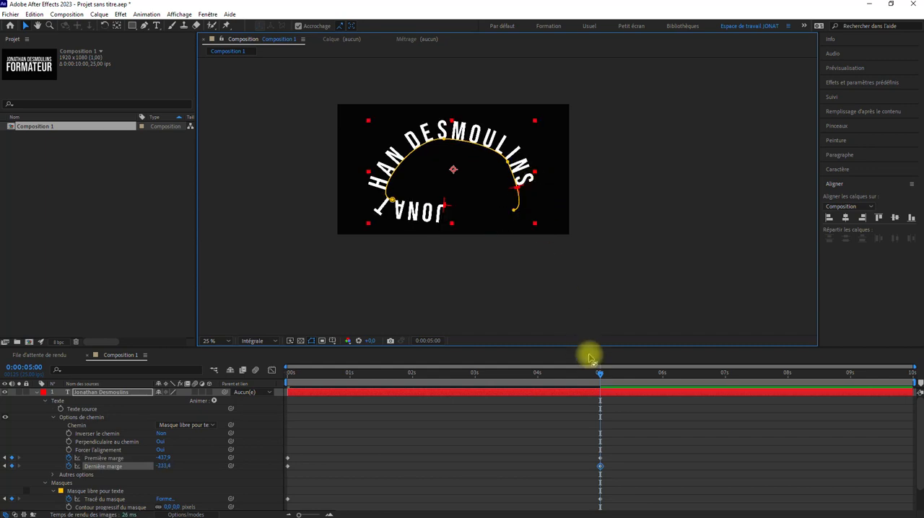
# Preview the combined path and margin animation from 0 s in an enlarged composition view.
pyautogui.moveTo(600, 376); pyautogui.dragTo(180, 404)
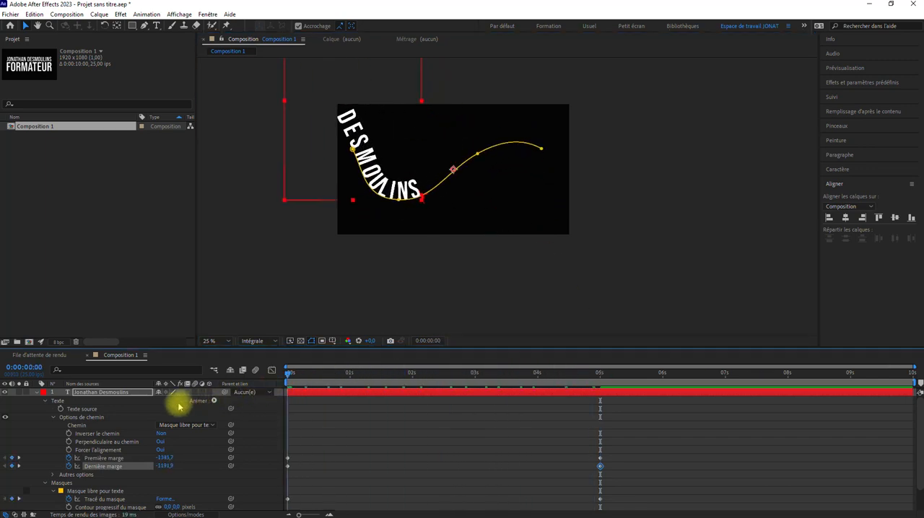
pyautogui.scroll(2, 357, 259)
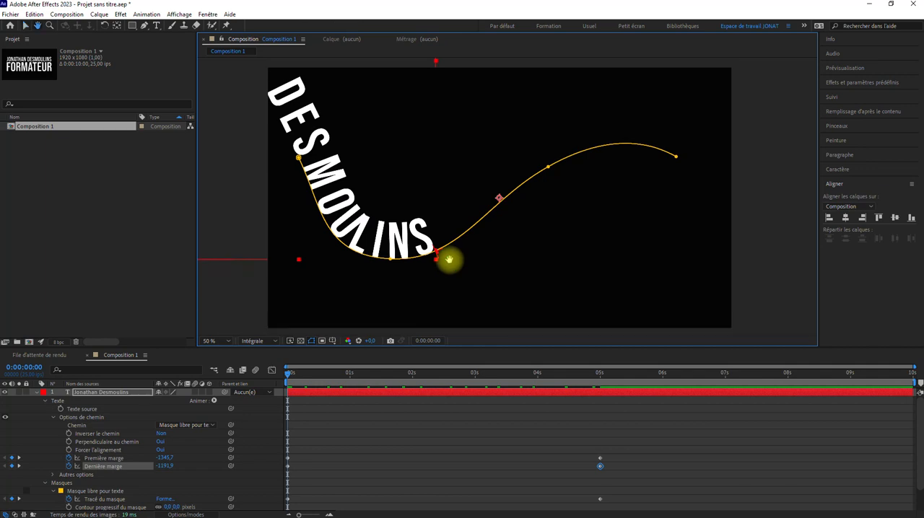
pyautogui.press('space')
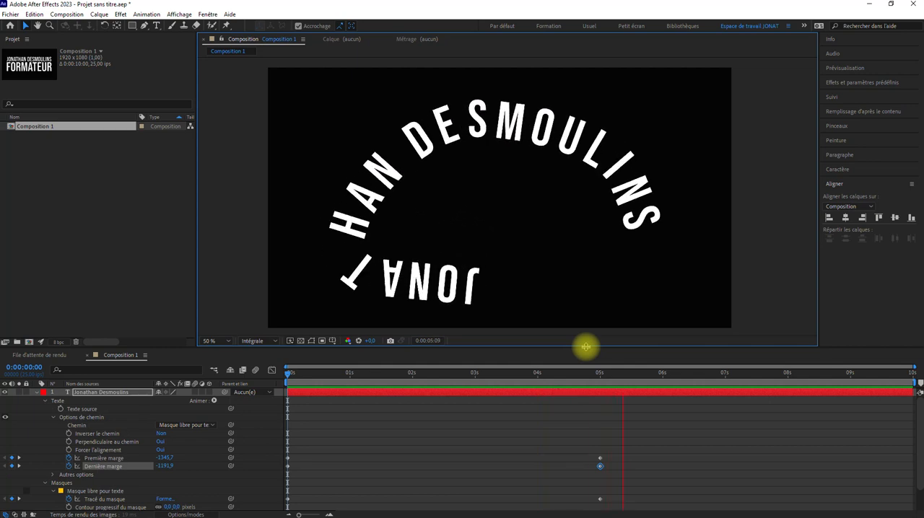
pyautogui.press('space')
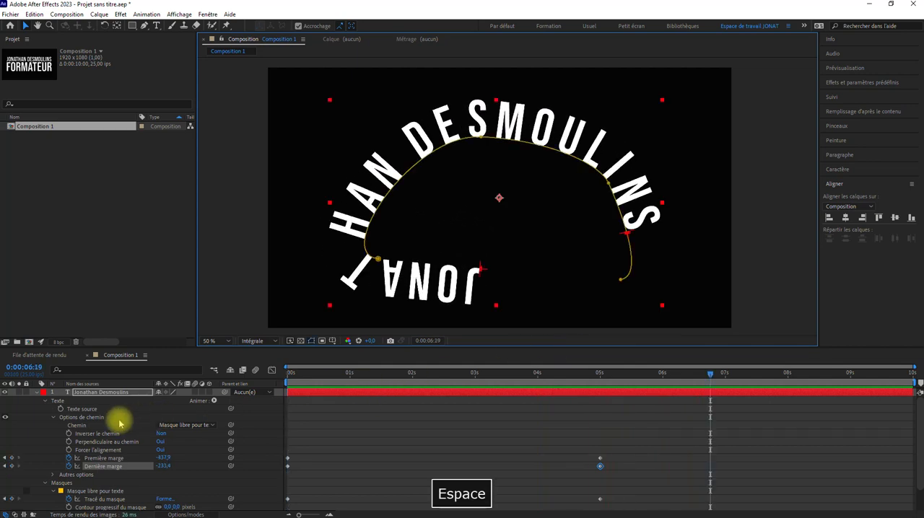
# Delete the masks from the title layer while keeping the layer itself.
pyautogui.press('Delete')
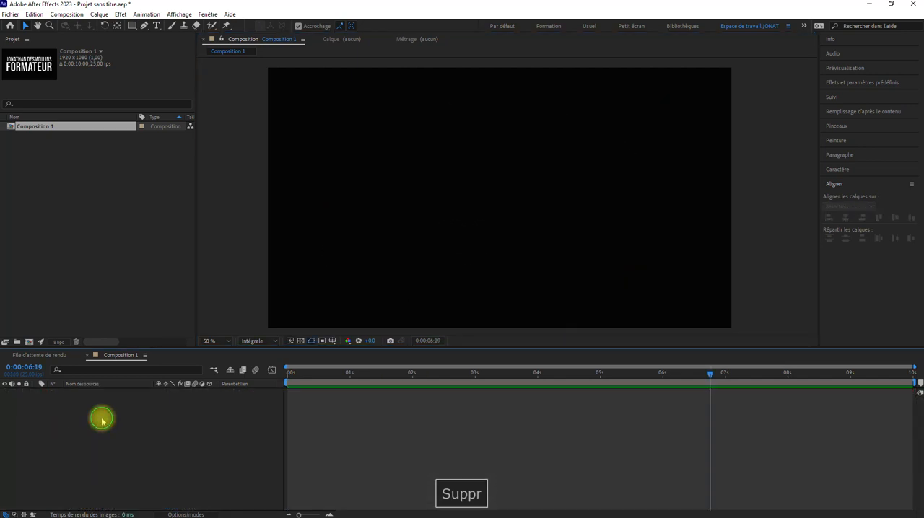
pyautogui.hotkey('ctrl', 'z')
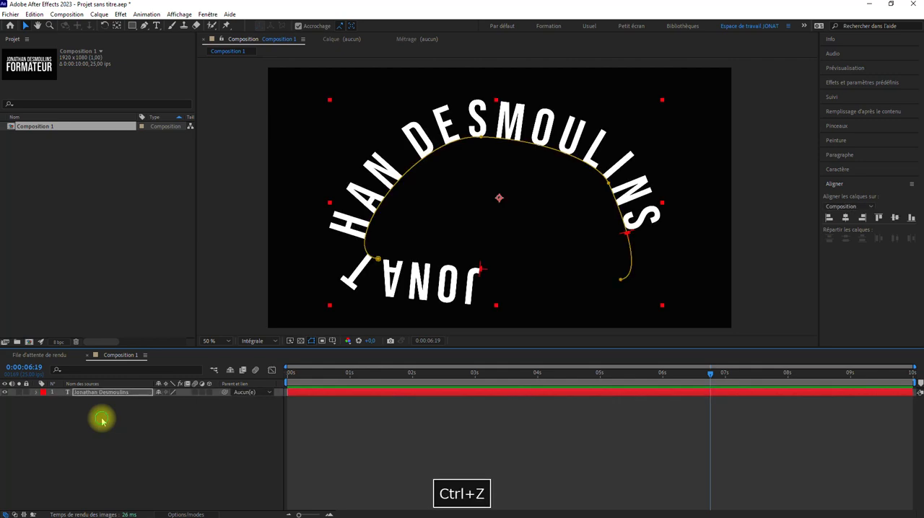
pyautogui.click(102, 422)
pyautogui.click(36, 392)
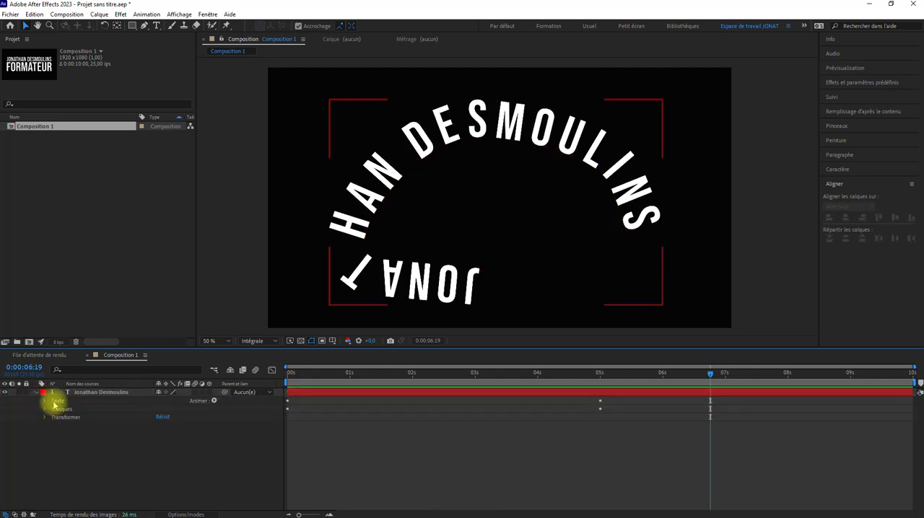
pyautogui.click(56, 403)
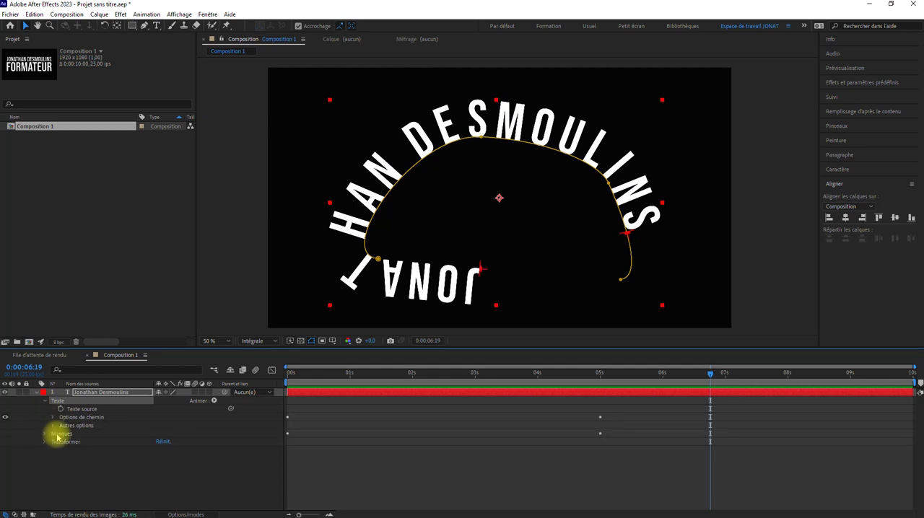
pyautogui.click(61, 433)
pyautogui.press('Delete')
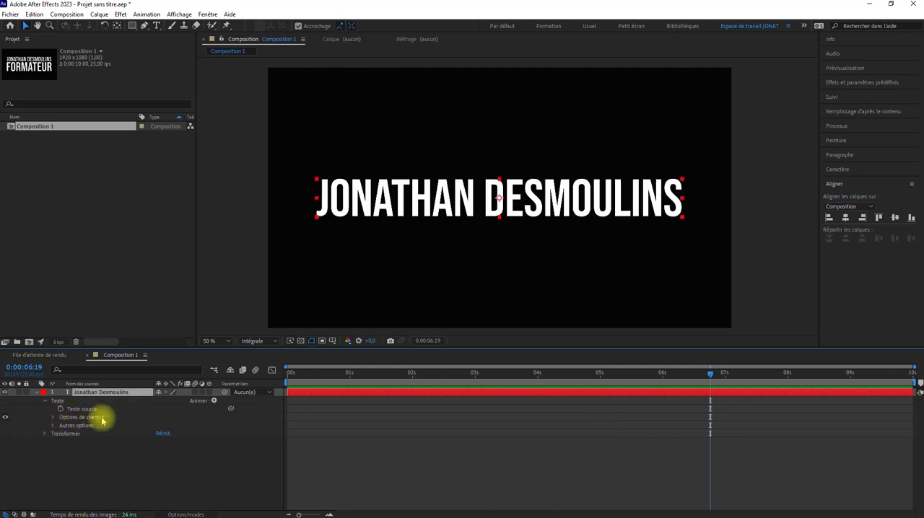
# Check the title's path option (Chemin), collapse the layer's properties and return to 0 s.
pyautogui.click(53, 417)
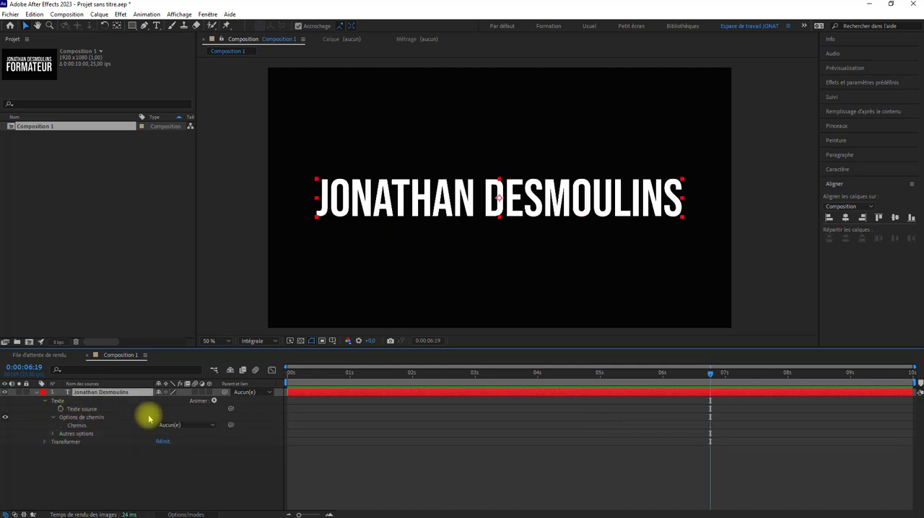
pyautogui.click(180, 425)
pyautogui.click(85, 474)
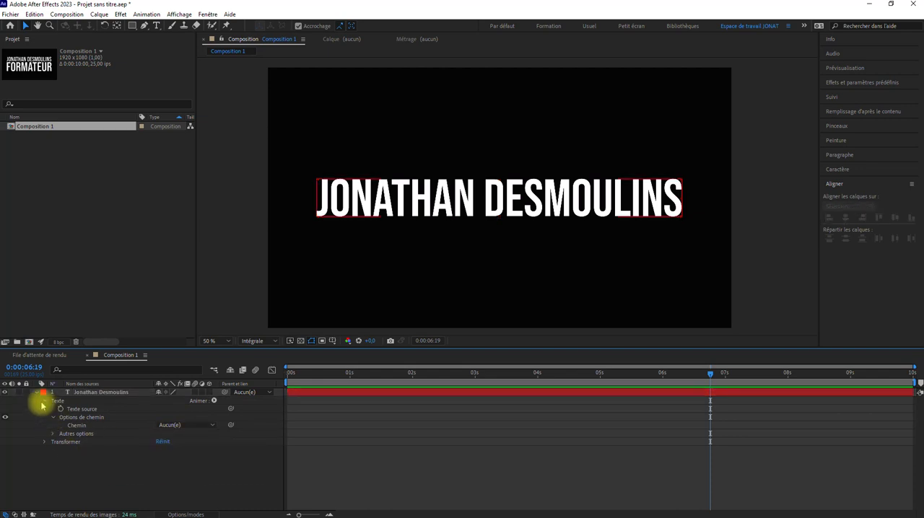
pyautogui.click(38, 393)
pyautogui.moveTo(316, 373); pyautogui.dragTo(258, 373)
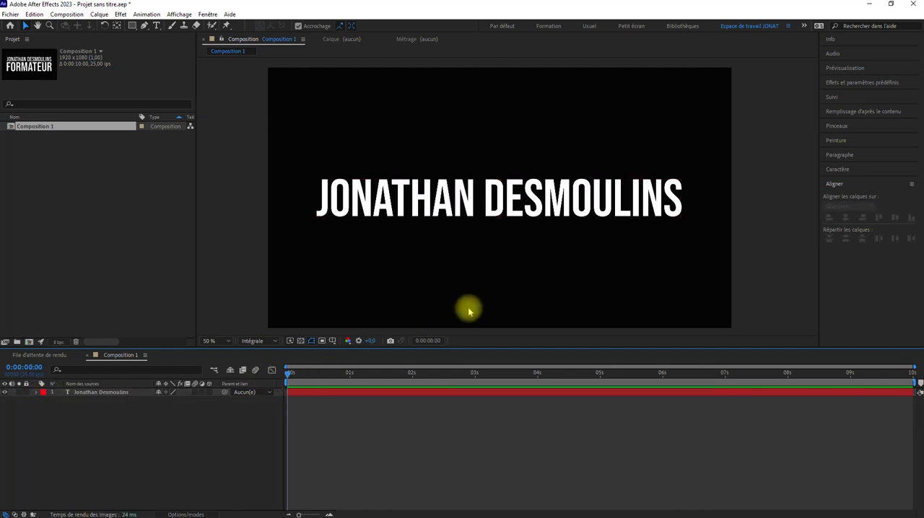
# Select the title and open the Text folder of the animation presets, widening the presets area.
pyautogui.click(474, 203)
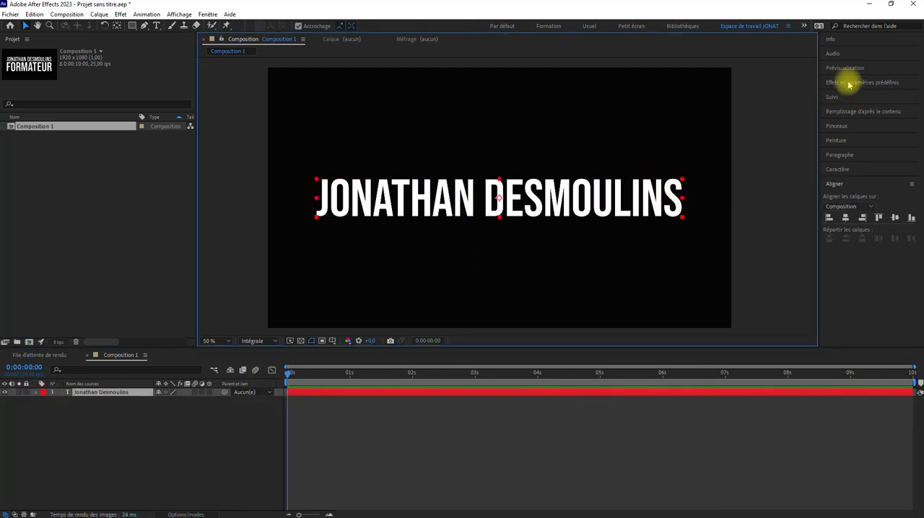
pyautogui.click(886, 83)
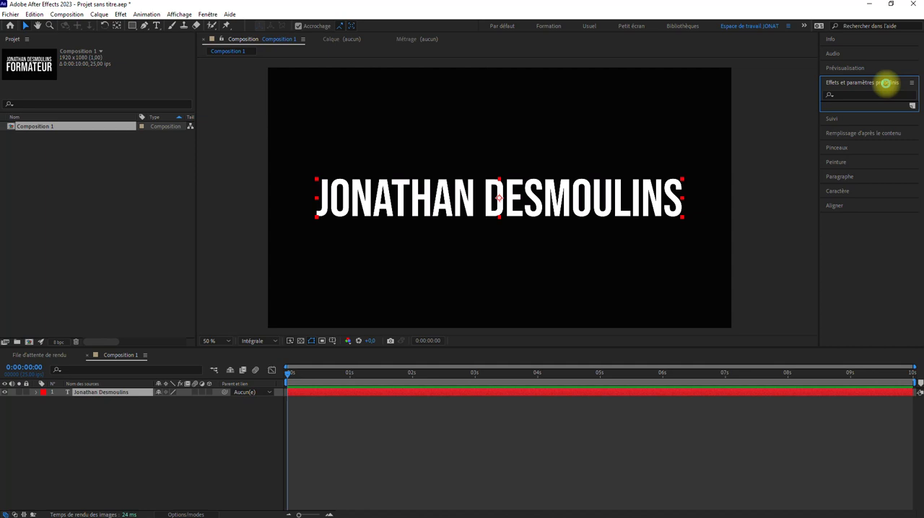
pyautogui.moveTo(819, 107); pyautogui.dragTo(791, 106)
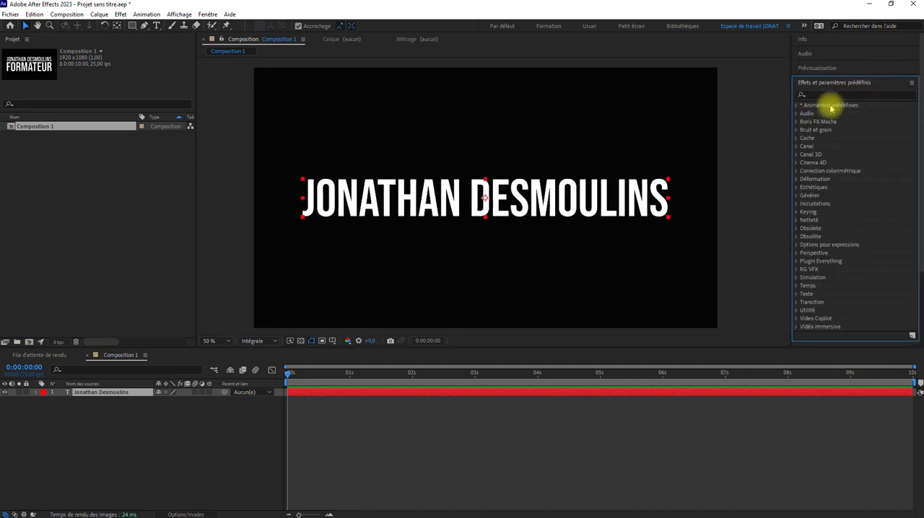
pyautogui.click(796, 105)
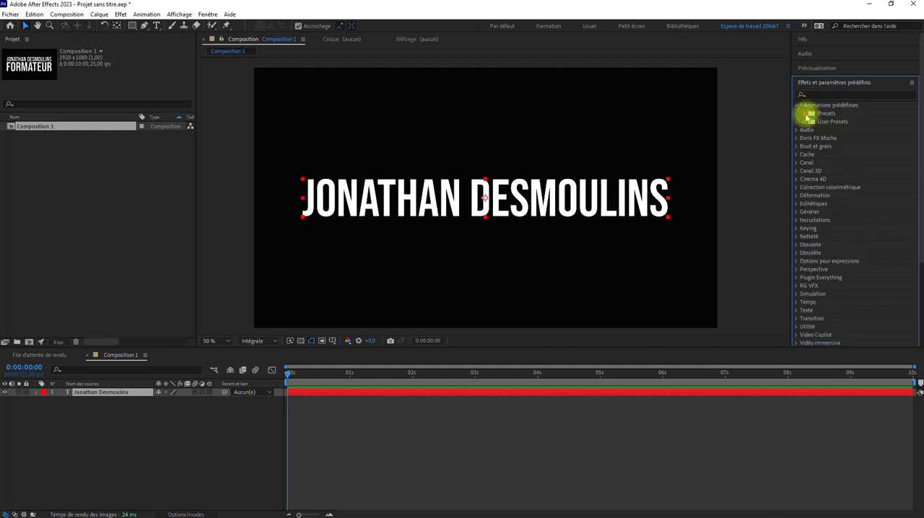
pyautogui.click(806, 113)
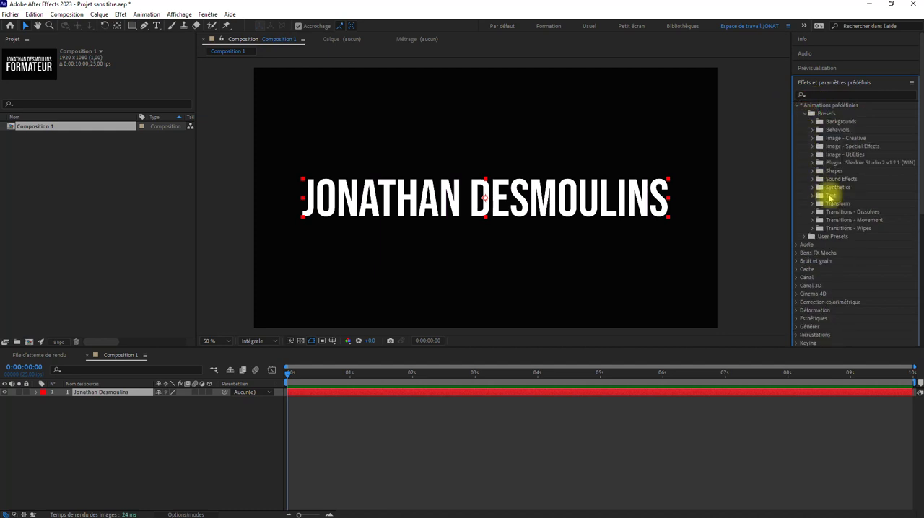
pyautogui.scroll(-3, 830, 197)
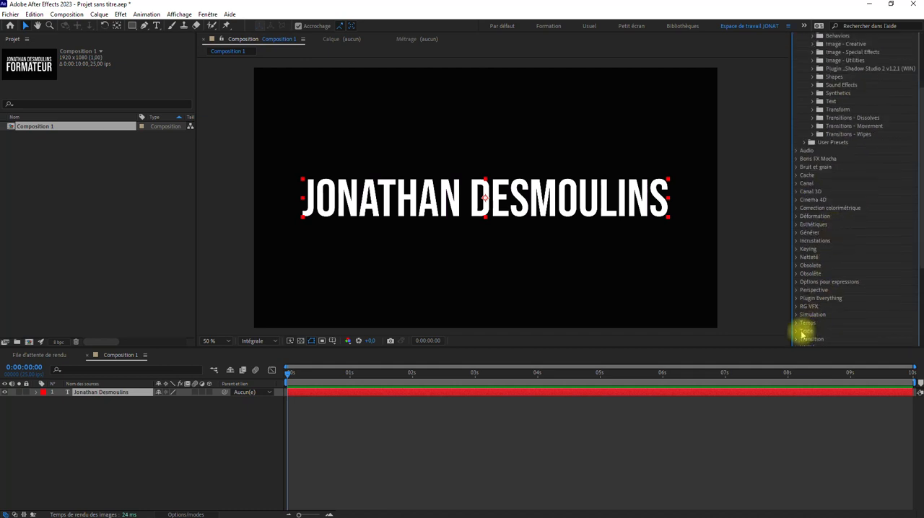
pyautogui.scroll(3, 845, 209)
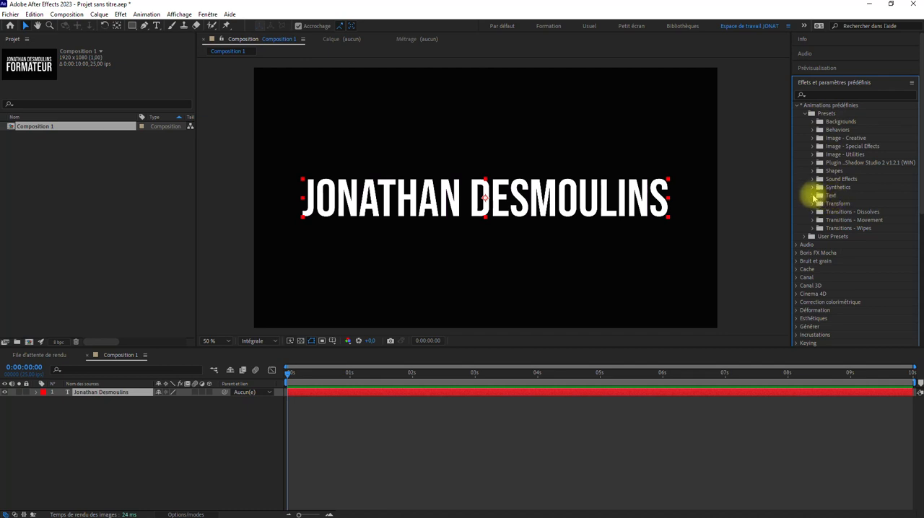
pyautogui.click(812, 196)
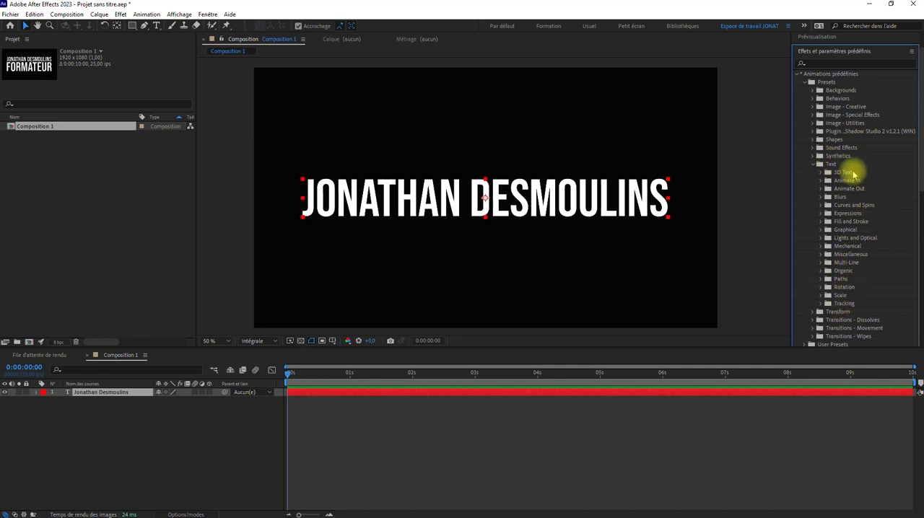
# Expand the 3D Text preset folder and widen the list enough to read the preset names.
pyautogui.scroll(-4, 859, 293)
pyautogui.scroll(3, 845, 210)
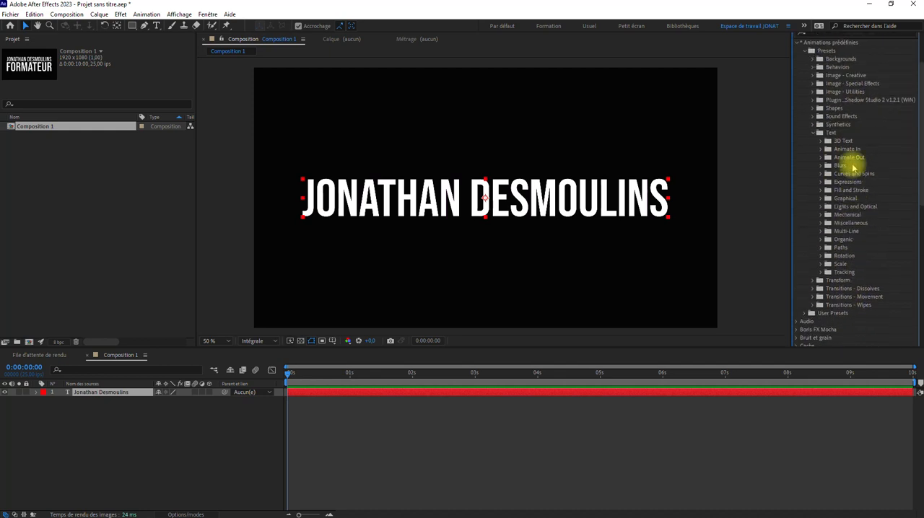
pyautogui.click(821, 142)
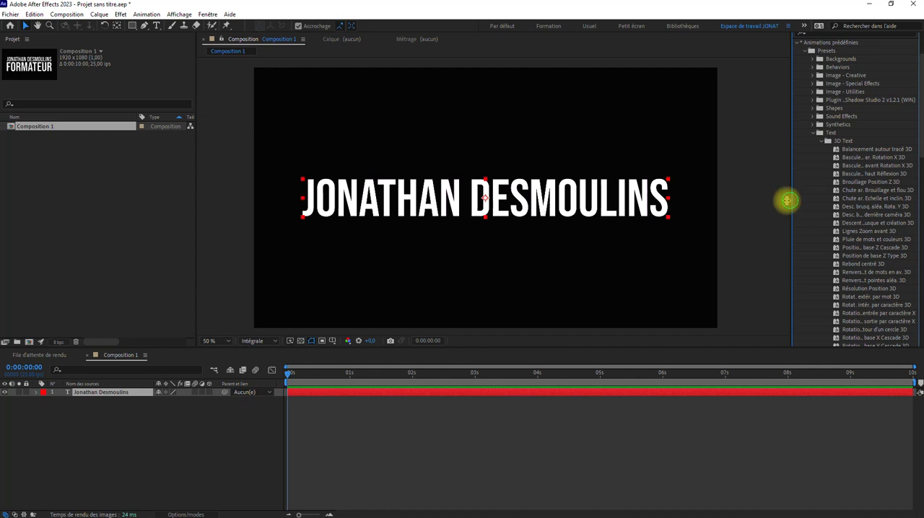
pyautogui.moveTo(787, 200); pyautogui.dragTo(781, 180)
pyautogui.scroll(-2, 835, 181)
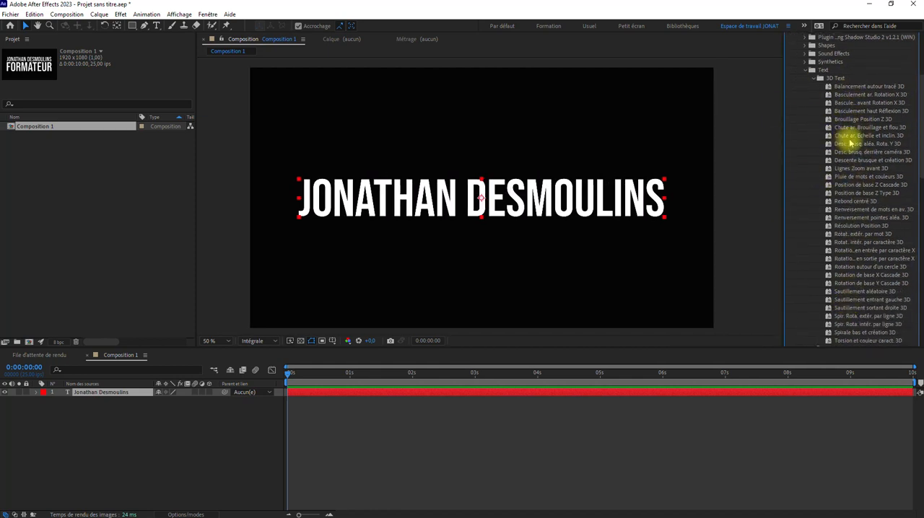
# Apply the 3D Text preset "Chute ar. Echelle et inclin. 3D" to the title with the playhead at 0 s.
pyautogui.moveTo(852, 140)
pyautogui.mouseDown()
pyautogui.moveTo(593, 196)
pyautogui.moveTo(843, 138)
pyautogui.mouseUp()
pyautogui.moveTo(290, 373); pyautogui.dragTo(353, 375)
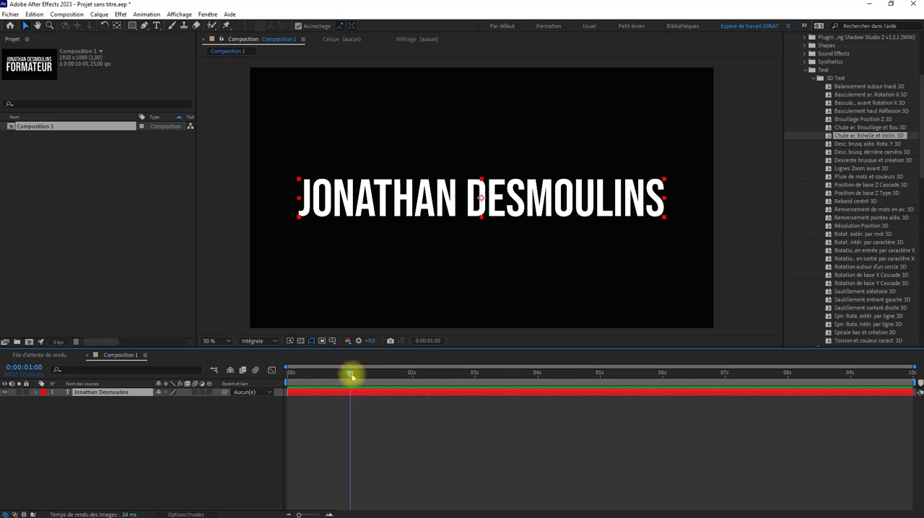
pyautogui.moveTo(882, 141); pyautogui.dragTo(831, 140)
pyautogui.moveTo(349, 374); pyautogui.dragTo(234, 384)
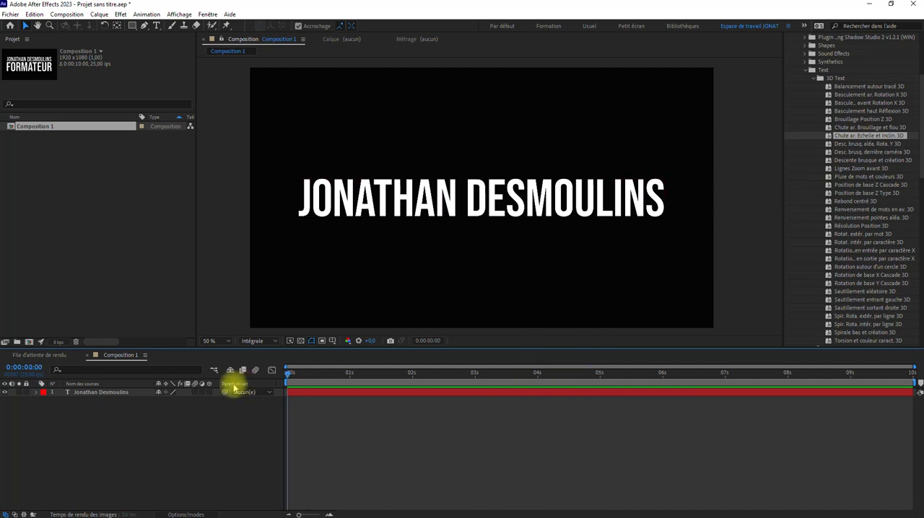
pyautogui.moveTo(851, 135); pyautogui.dragTo(318, 395)
pyautogui.click(457, 438)
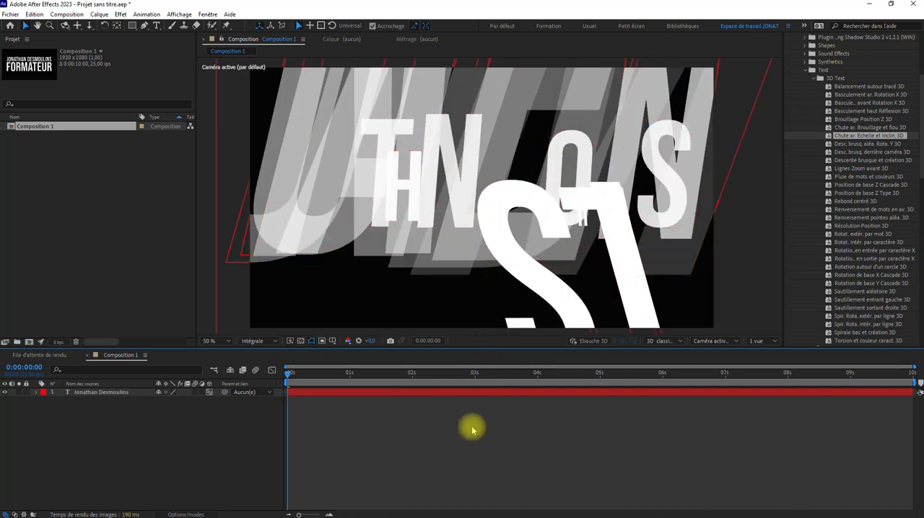
# Preview the preset's falling-letter animation from 0 s and undo its application.
pyautogui.press('space')
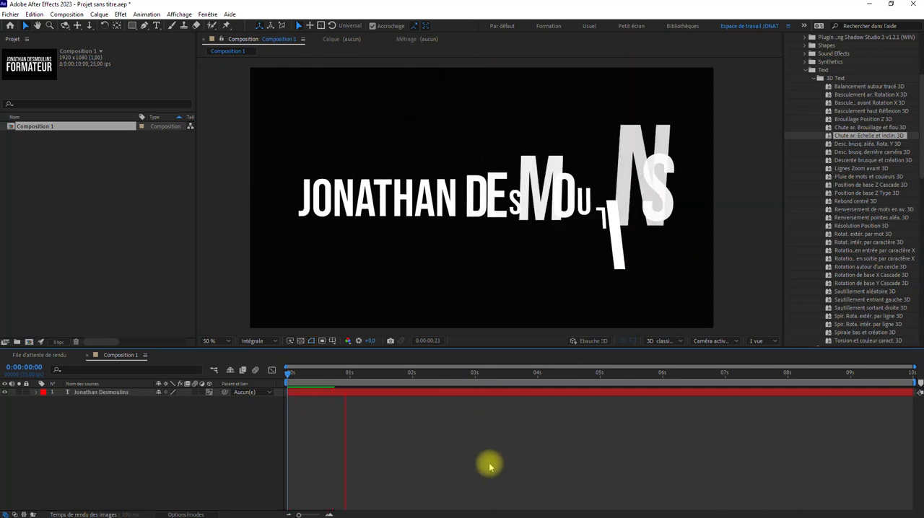
pyautogui.press('space')
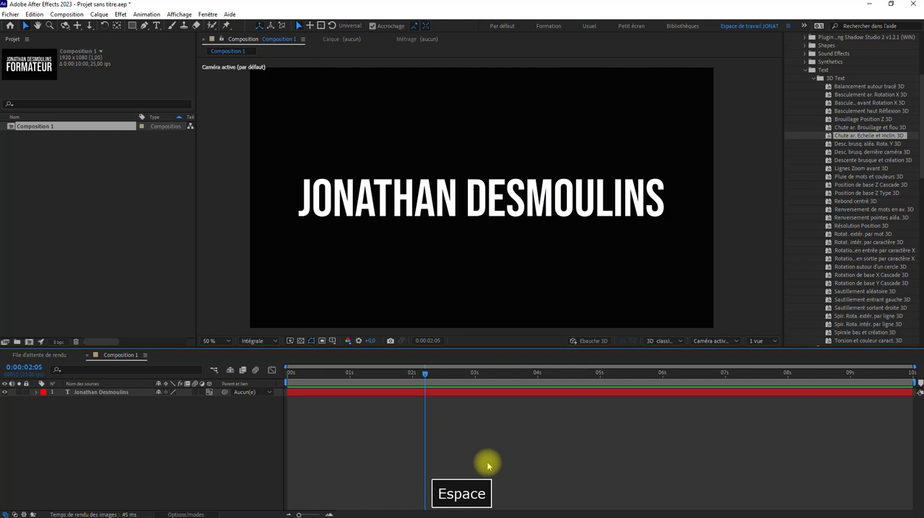
pyautogui.hotkey('ctrl', 'z')
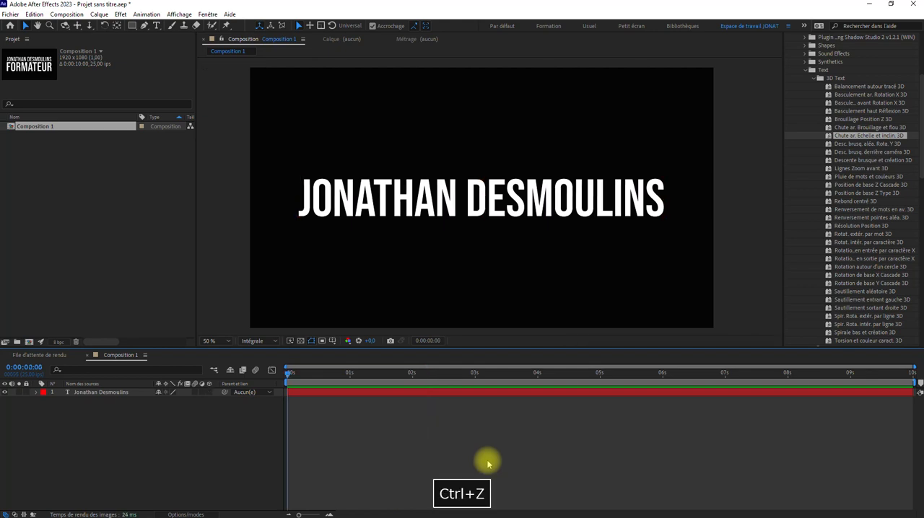
# Try the "Rebond centré 3D" preset on the title at 0 s, preview it and undo it.
pyautogui.moveTo(841, 205); pyautogui.dragTo(486, 189)
pyautogui.press('space')
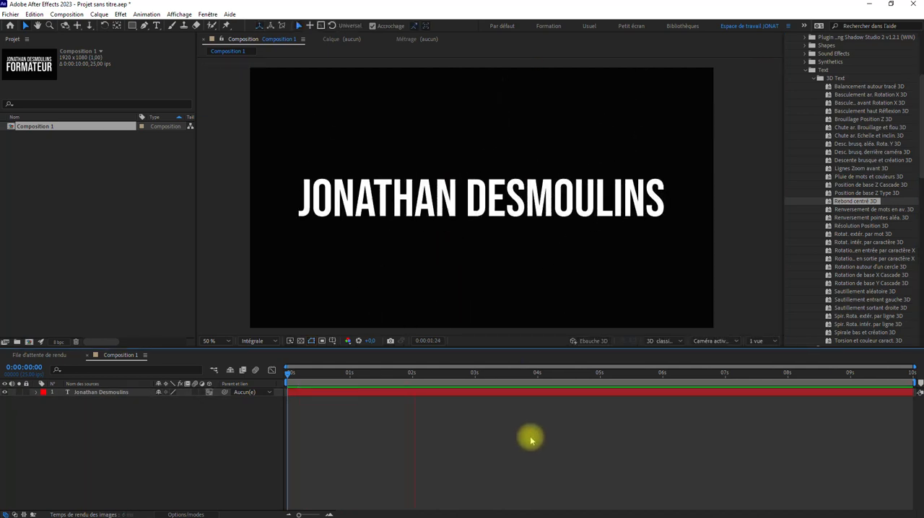
pyautogui.press('space')
pyautogui.hotkey('ctrl', 'z')
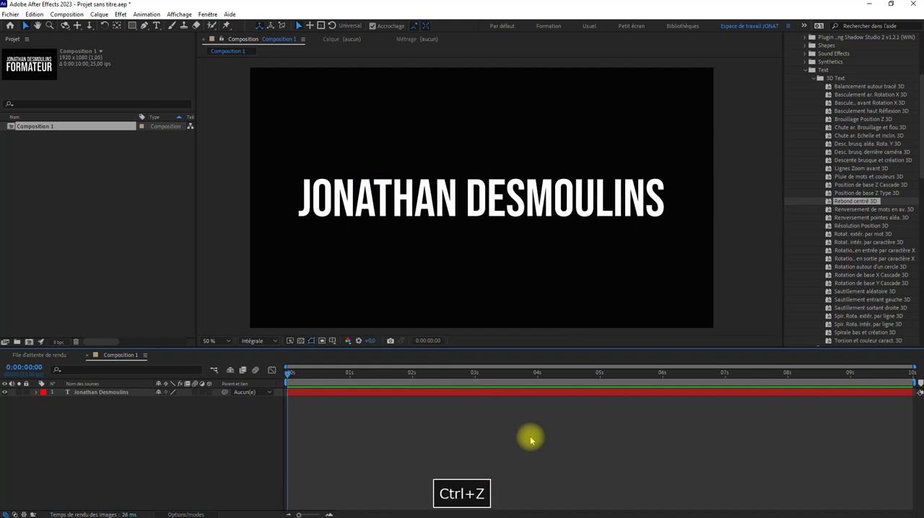
# Try the "Sautillement aléatoire 3D" preset on the title at 0 s, preview it twice and undo it.
pyautogui.scroll(-3, 891, 246)
pyautogui.scroll(1, 888, 249)
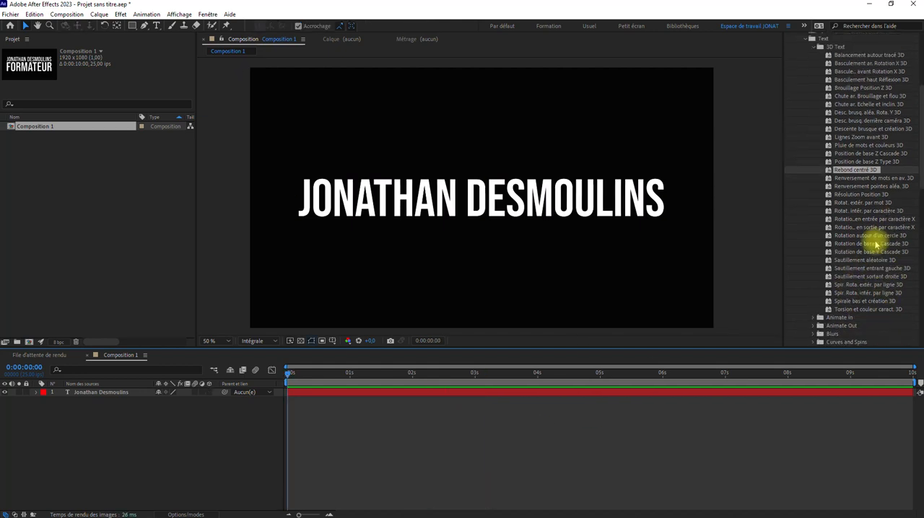
pyautogui.moveTo(869, 262); pyautogui.dragTo(553, 199)
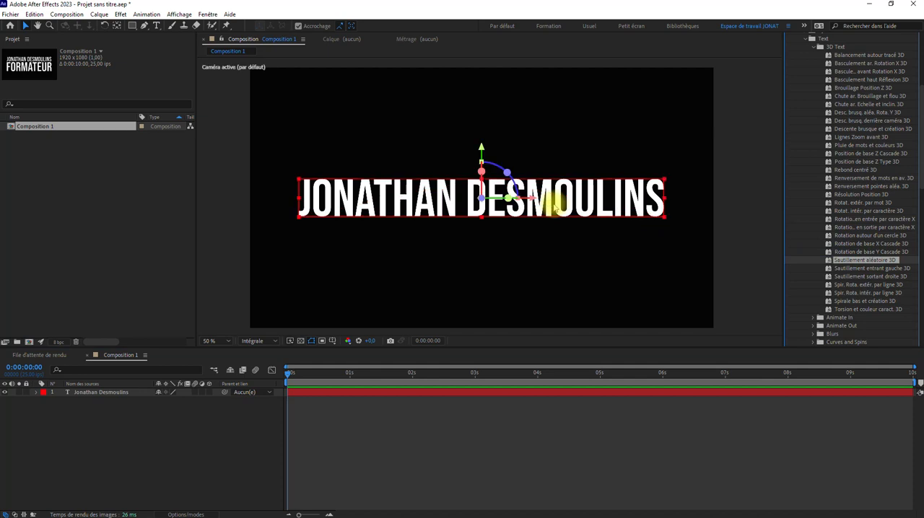
pyautogui.press('space')
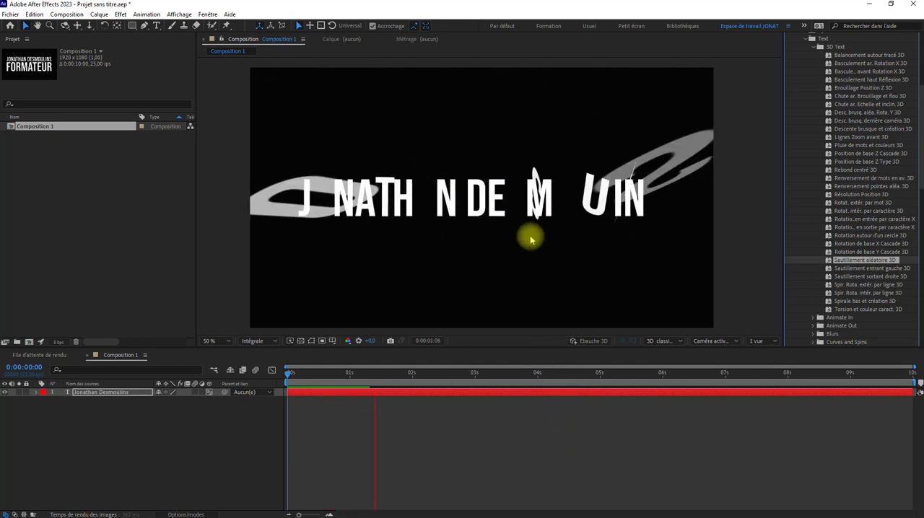
pyautogui.press('space')
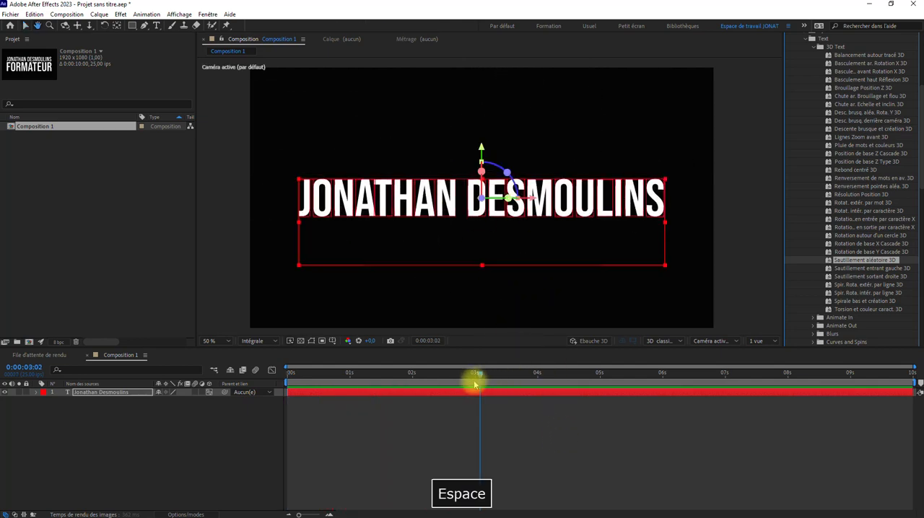
pyautogui.moveTo(479, 375); pyautogui.dragTo(225, 379)
pyautogui.press('space')
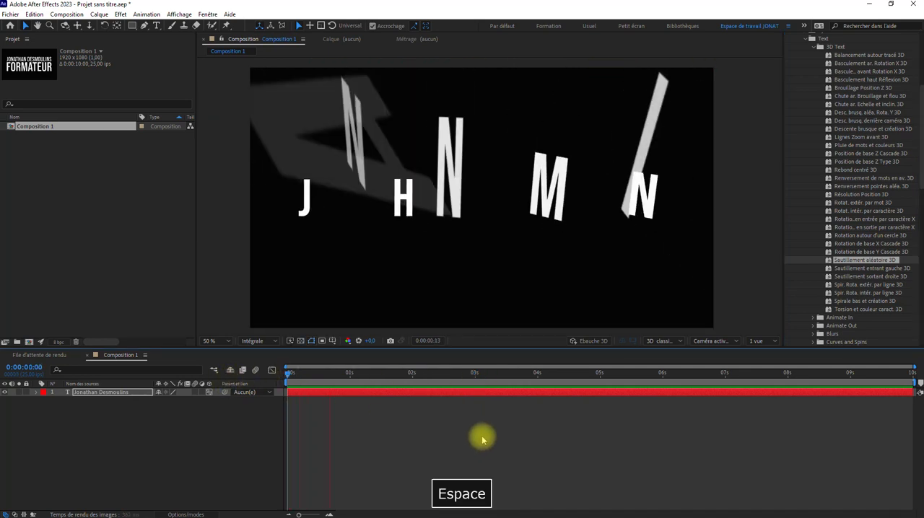
pyautogui.press('space')
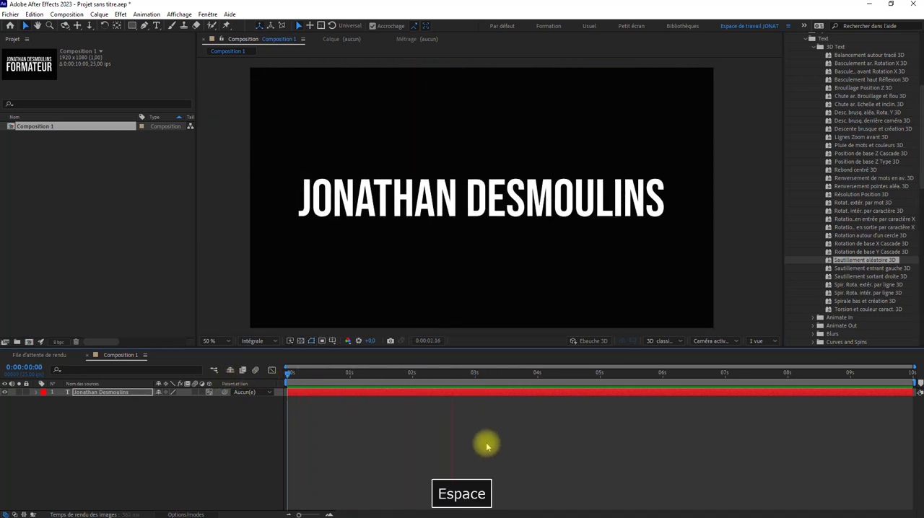
pyautogui.hotkey('ctrl', 'z')
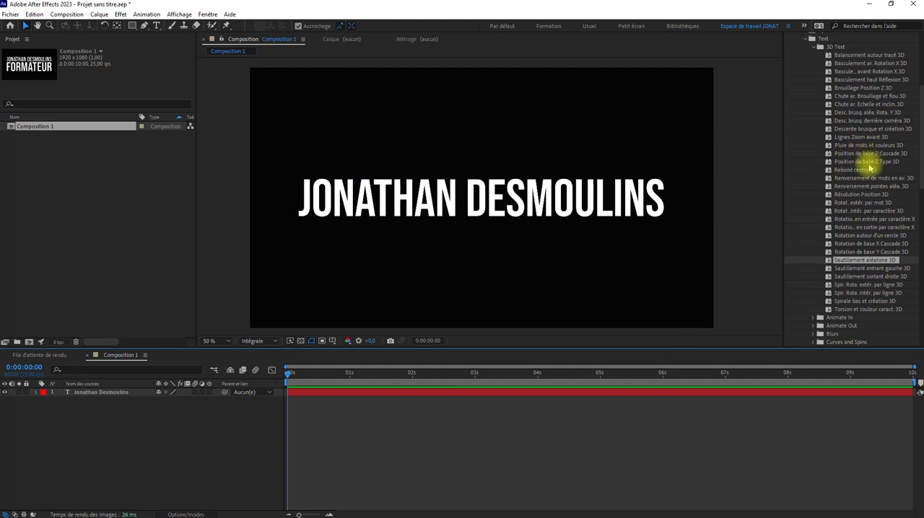
# Apply the "Rebond centré 3D" preset to the title at 0 s and preview its animation.
pyautogui.moveTo(863, 174); pyautogui.dragTo(583, 200)
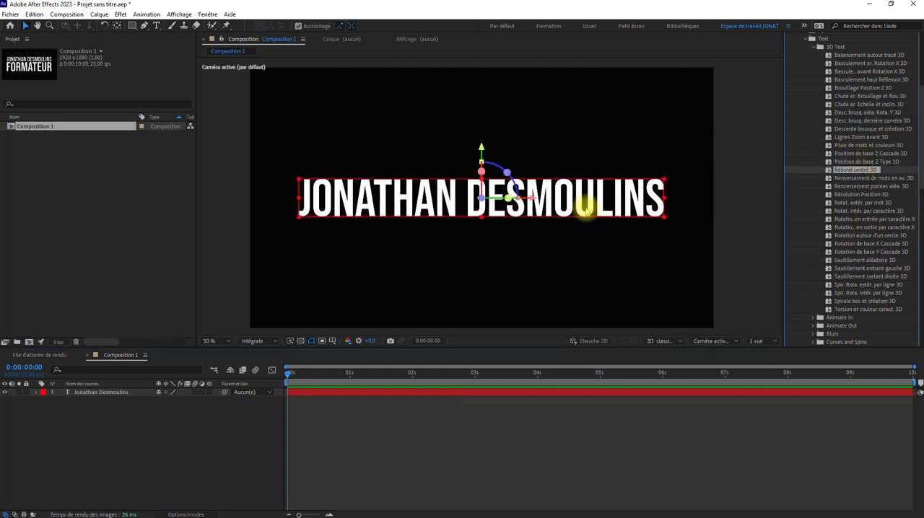
pyautogui.press('space')
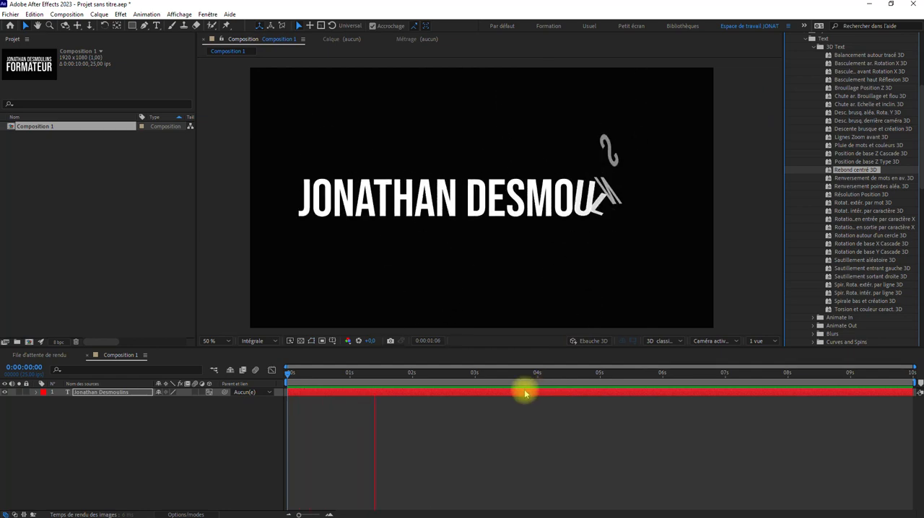
pyautogui.press('space')
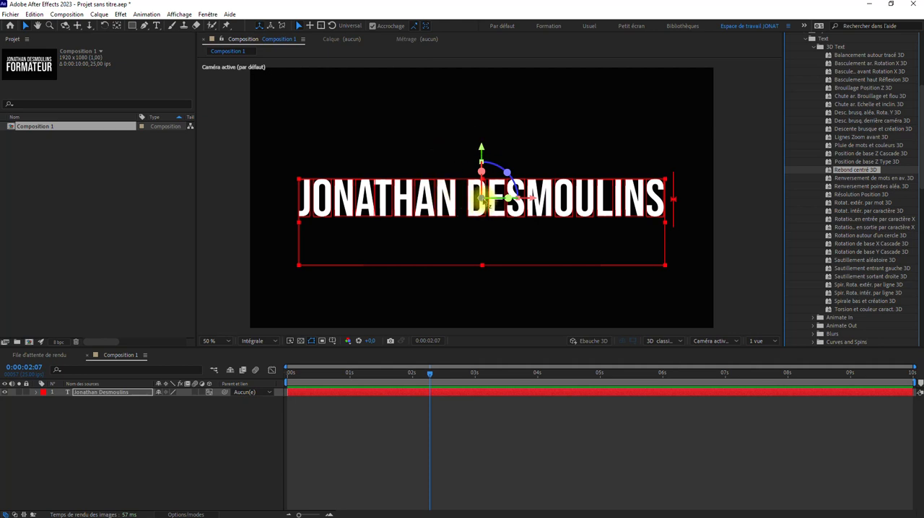
# Try moving and rotating the title in 3D space with its axis handles, undoing each transformation.
pyautogui.moveTo(482, 199); pyautogui.dragTo(478, 175)
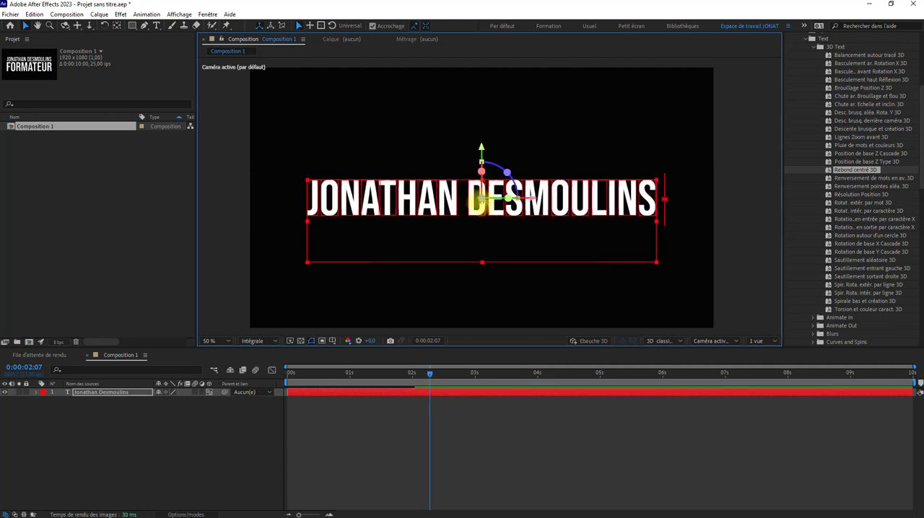
pyautogui.hotkey('ctrl', 'z')
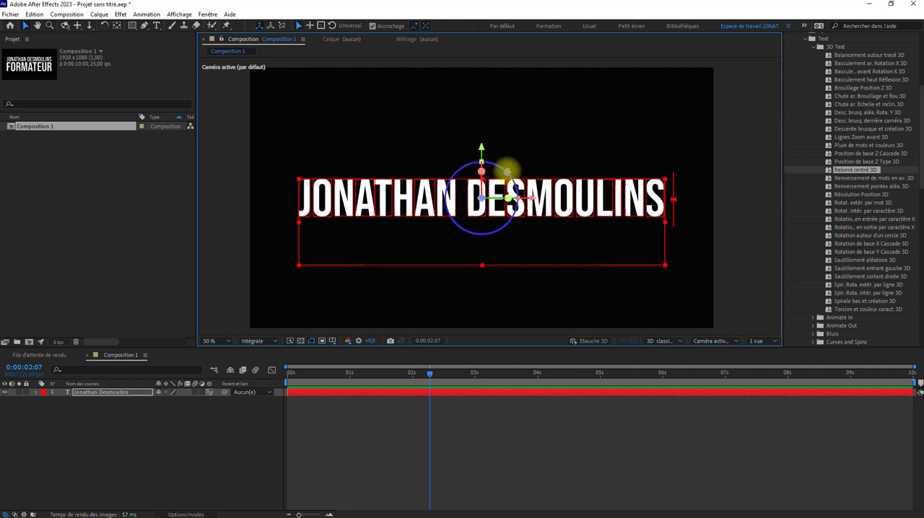
pyautogui.moveTo(509, 171); pyautogui.dragTo(531, 200)
pyautogui.hotkey('ctrl', 'z')
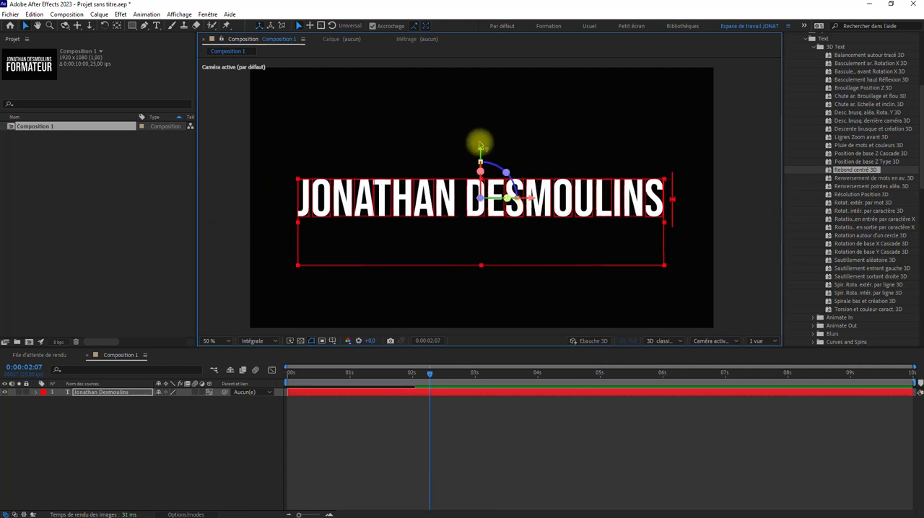
pyautogui.moveTo(480, 148); pyautogui.dragTo(510, 181)
pyautogui.hotkey('ctrl', 'z')
pyautogui.hotkey('ctrl', 'z')
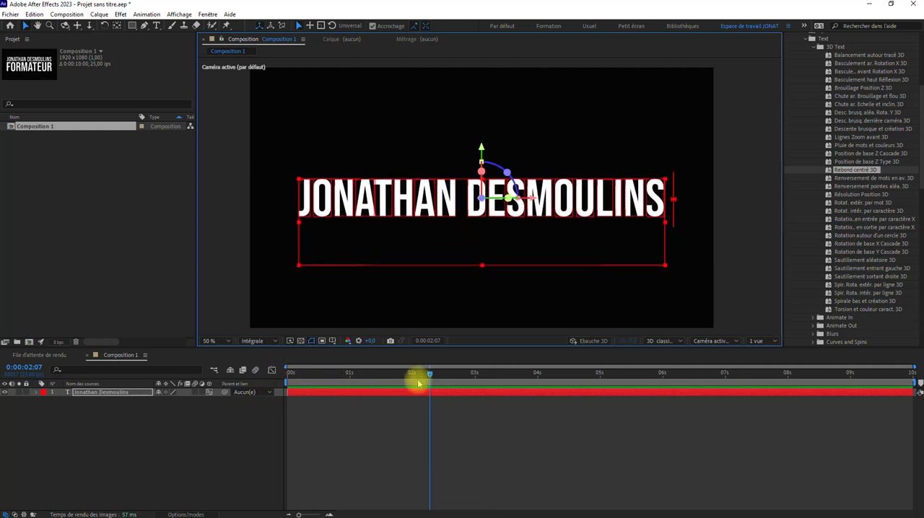
# Replay the title's "Rebond centré 3D" animation from 0 s and stop it just after 2 s.
pyautogui.moveTo(431, 373); pyautogui.dragTo(245, 384)
pyautogui.press('space')
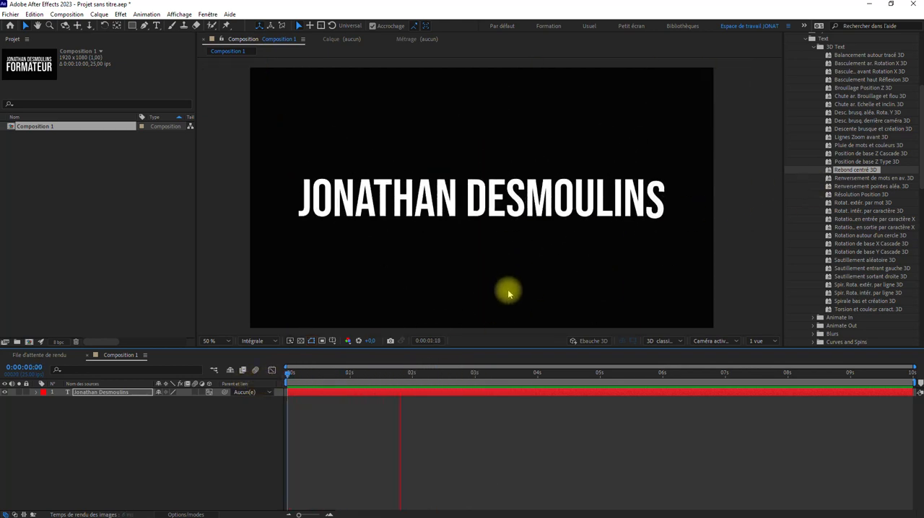
pyautogui.press('space')
pyautogui.click(406, 392)
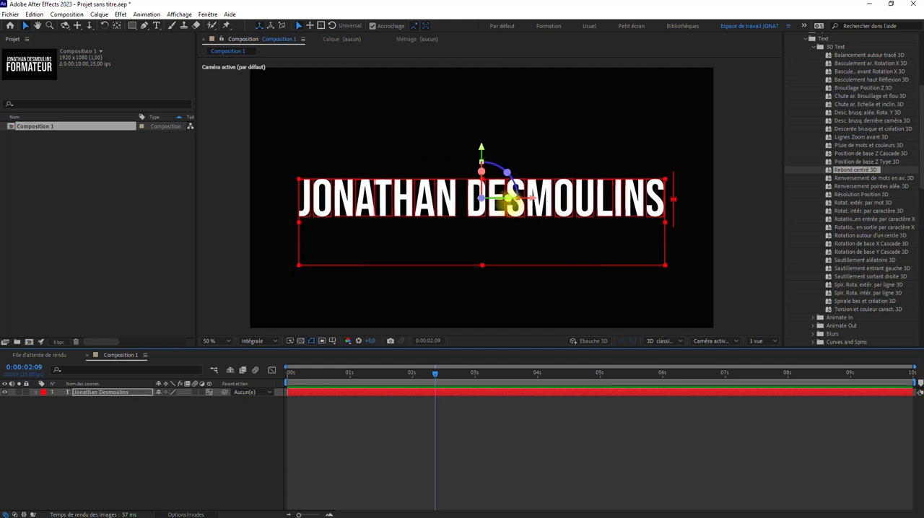
# Examine the Autres options and Animator 1 properties that the preset added to the title's text, scrubbing through the animation.
pyautogui.click(36, 393)
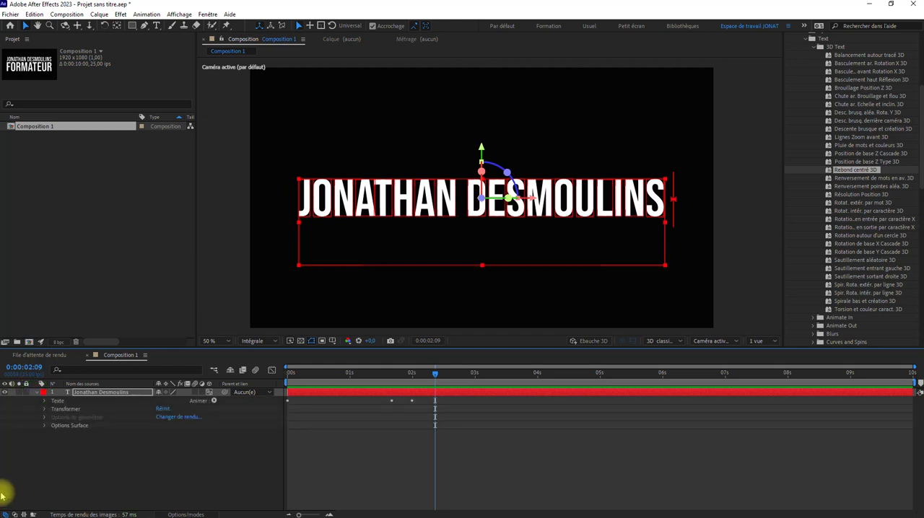
pyautogui.click(44, 401)
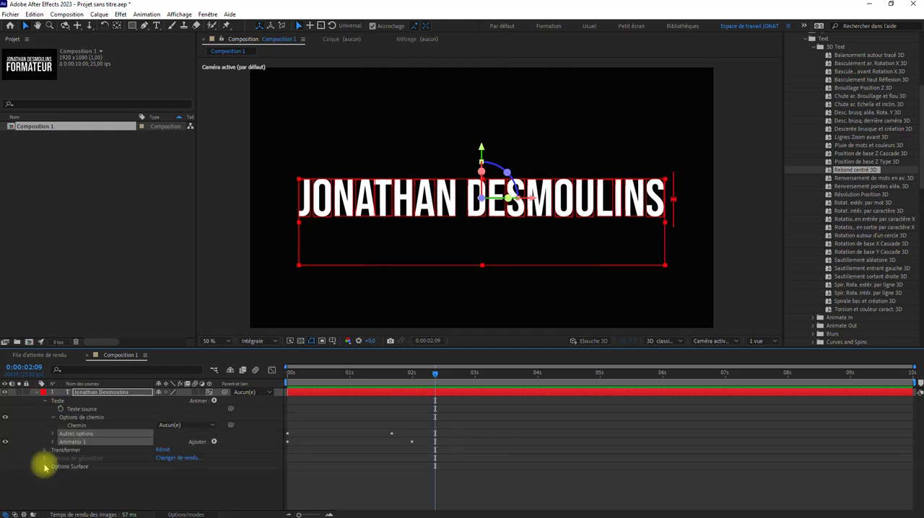
pyautogui.click(15, 459)
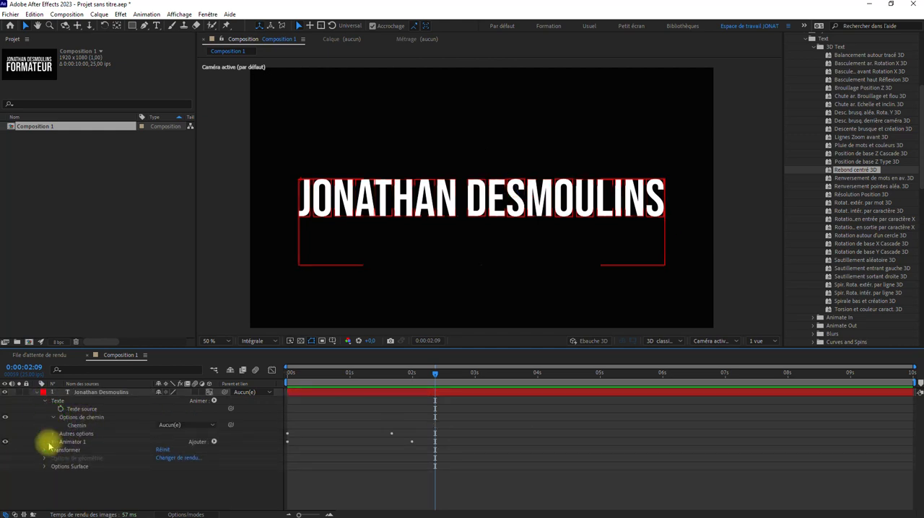
pyautogui.click(88, 434)
pyautogui.click(53, 435)
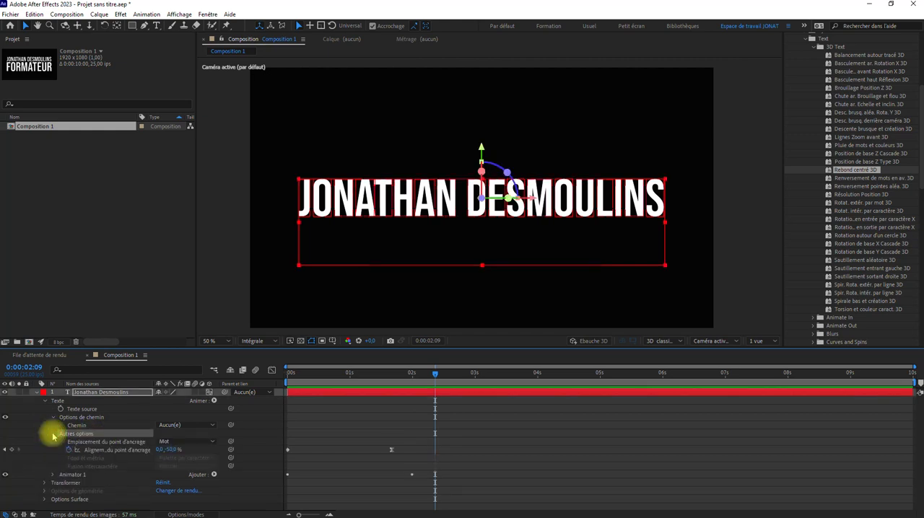
pyautogui.click(52, 434)
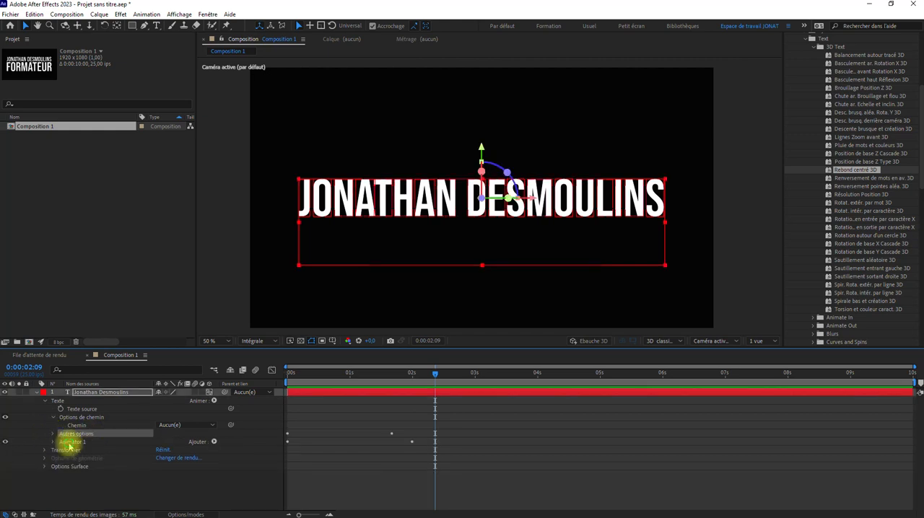
pyautogui.click(61, 442)
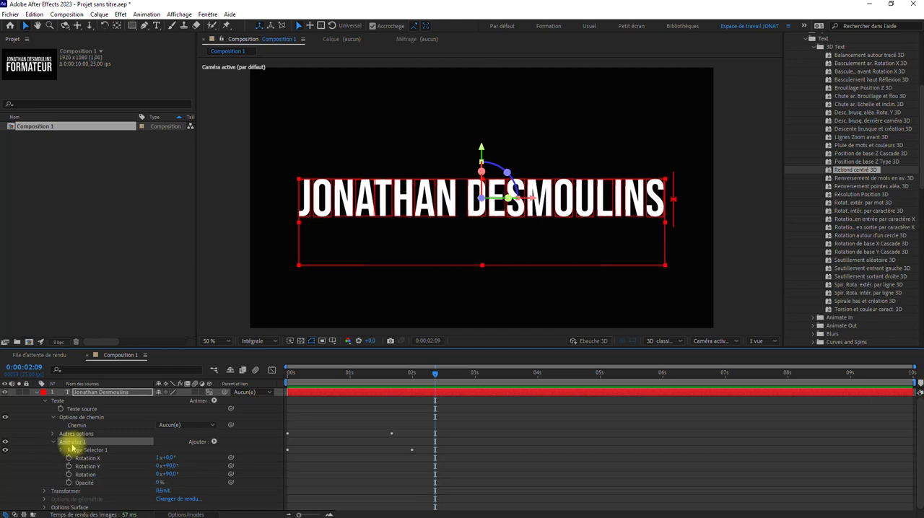
pyautogui.moveTo(324, 373); pyautogui.dragTo(375, 374)
pyautogui.moveTo(257, 380); pyautogui.dragTo(435, 398)
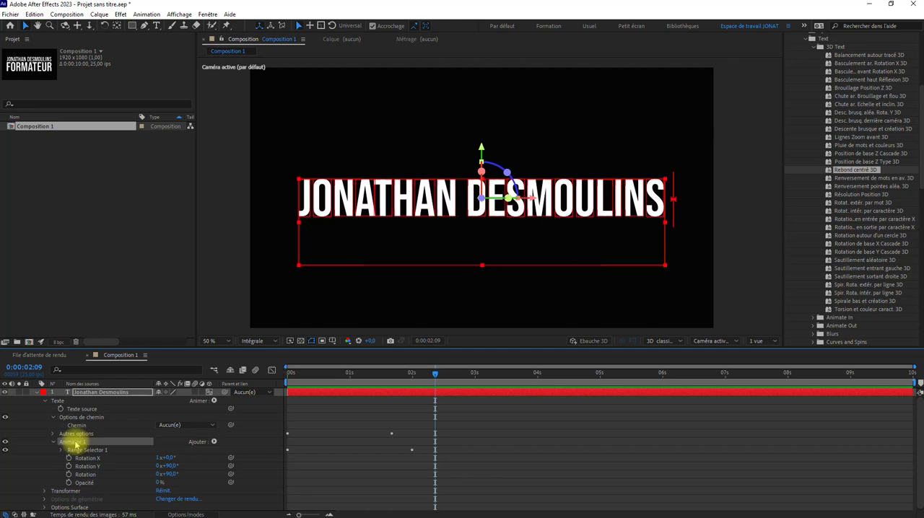
# Delete Animator 1 from the title, return the playhead to 0 s and turn off the layer's 3D option.
pyautogui.press('Delete')
pyautogui.moveTo(435, 374); pyautogui.dragTo(143, 394)
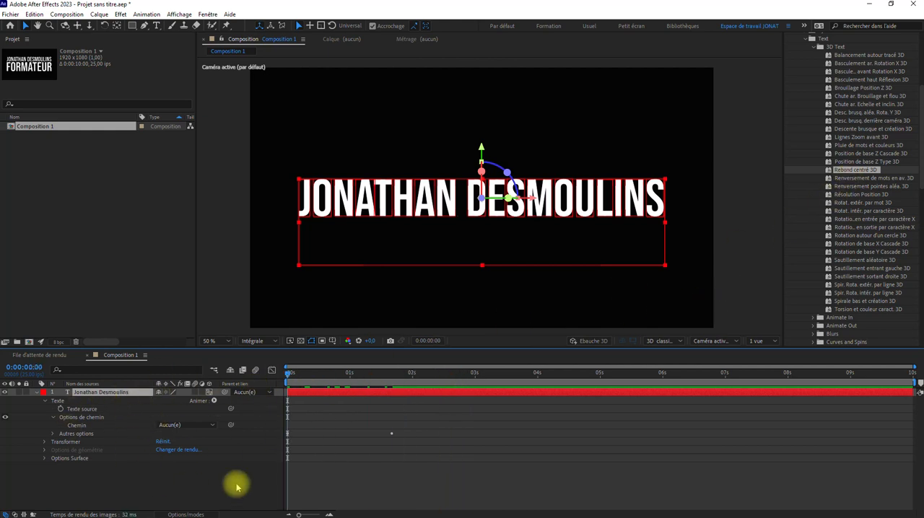
pyautogui.click(209, 392)
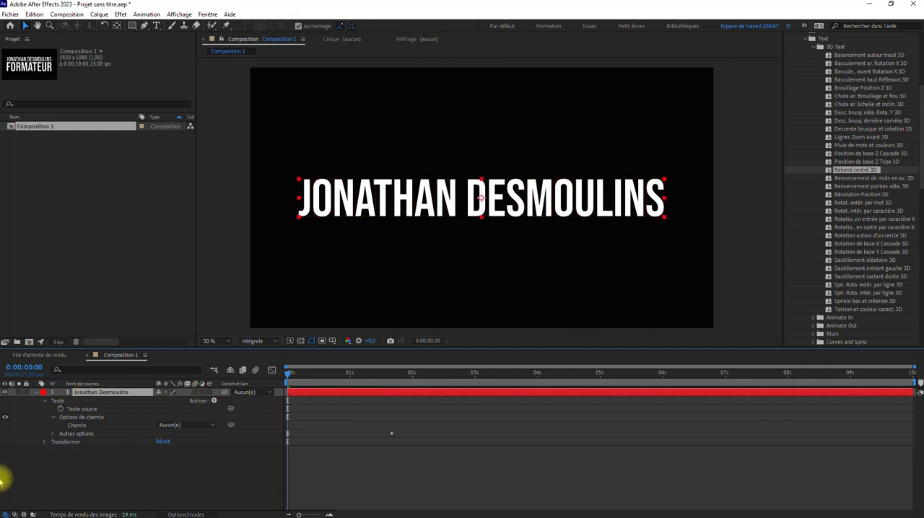
# Delete both anchor point alignment keyframes from the title's Autres options and collapse the text properties.
pyautogui.click(53, 434)
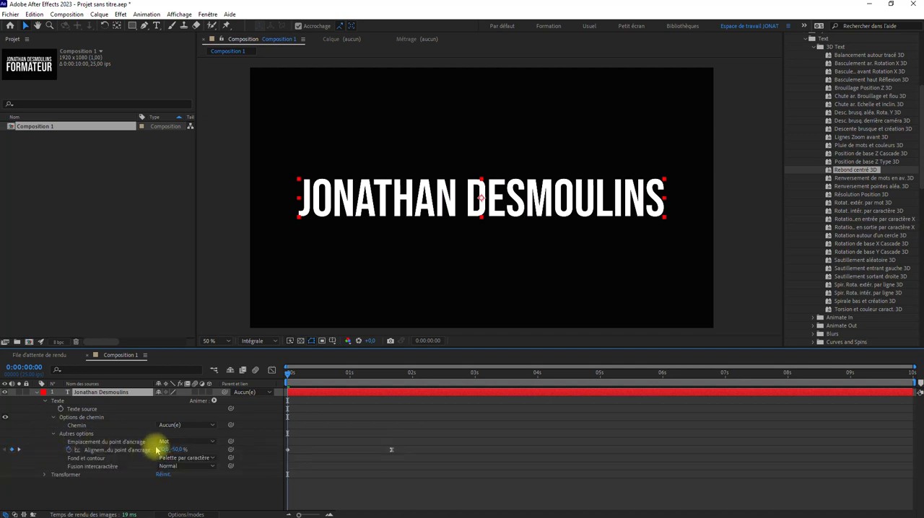
pyautogui.moveTo(460, 445); pyautogui.dragTo(223, 492)
pyautogui.press('Delete')
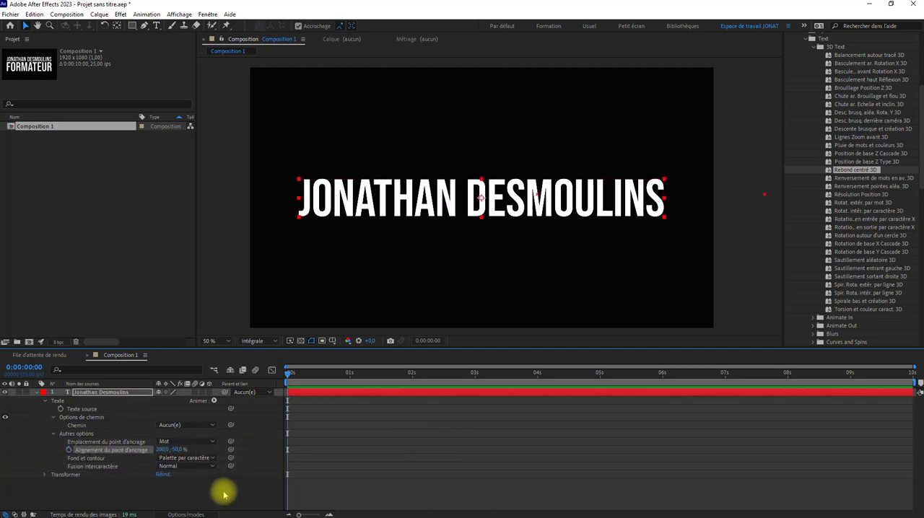
pyautogui.click(30, 449)
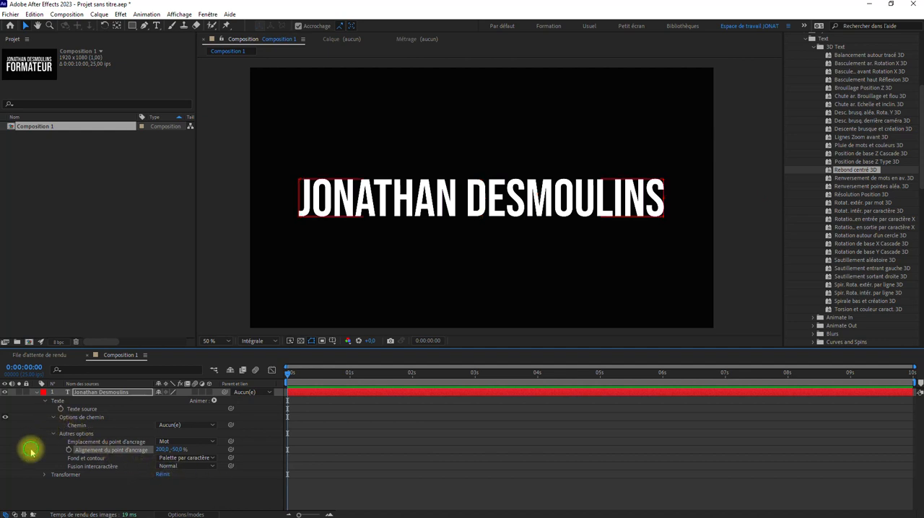
pyautogui.click(45, 401)
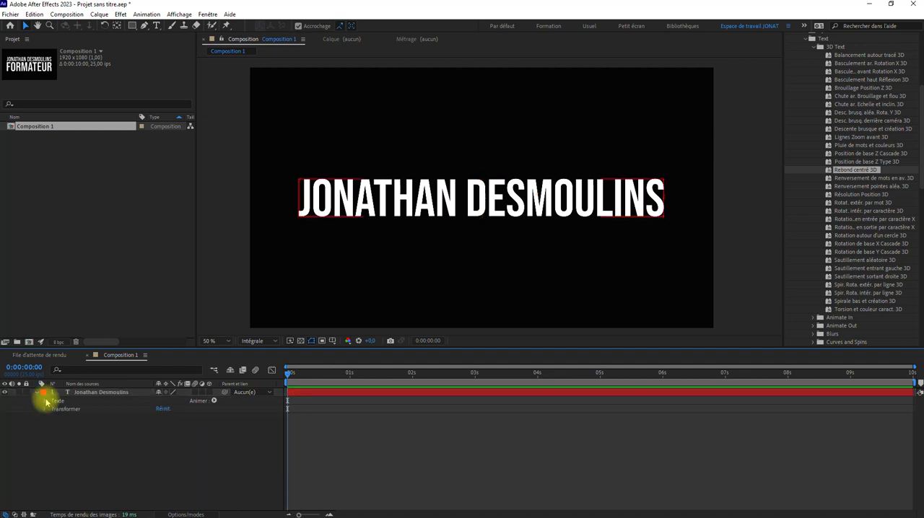
# Apply the "Sautillement aléatoire 3D" preset to the title at 0 s and preview its animation.
pyautogui.click(97, 395)
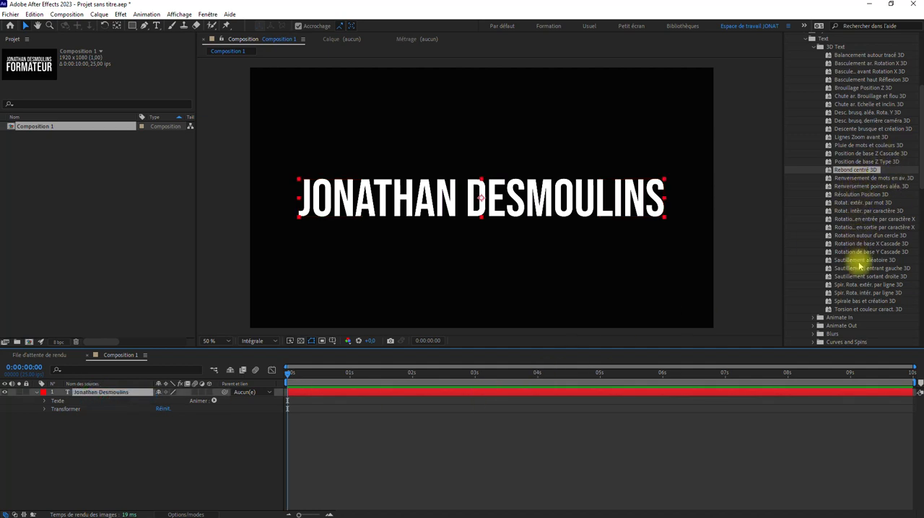
pyautogui.moveTo(858, 263); pyautogui.dragTo(577, 183)
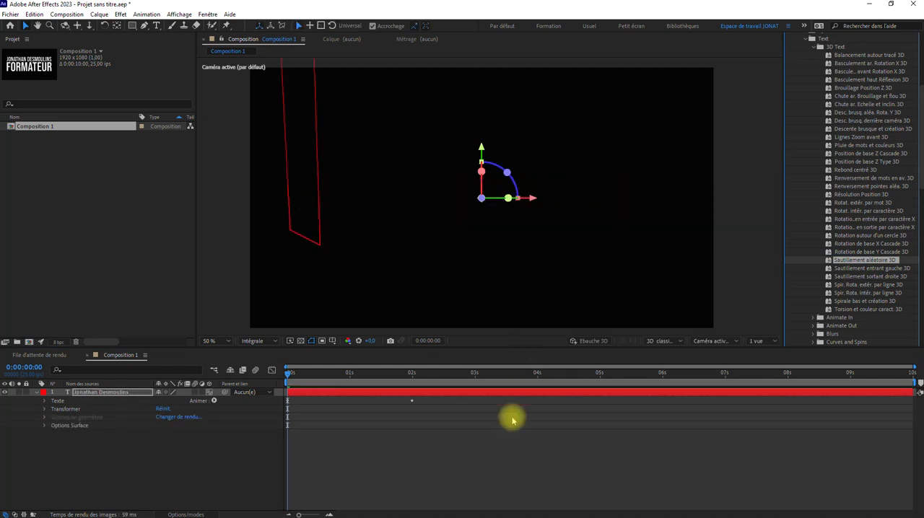
pyautogui.press('space')
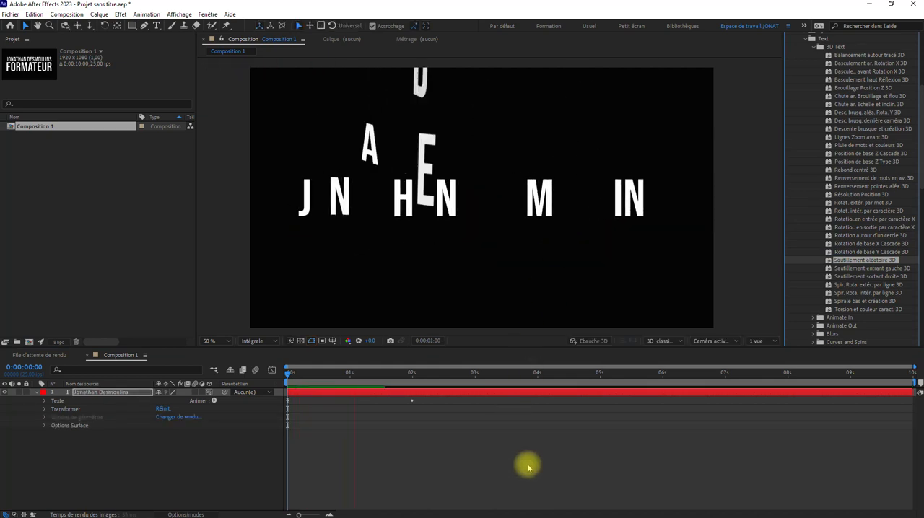
pyautogui.press('space')
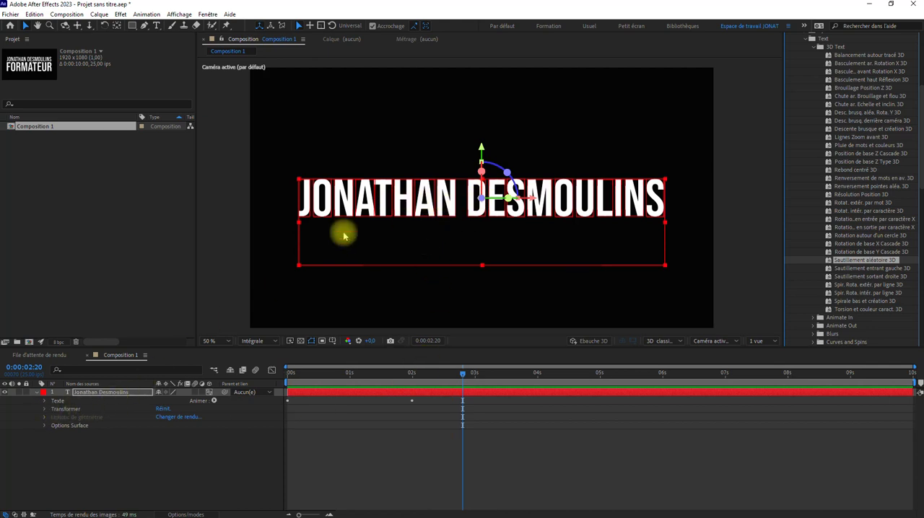
# Expand the title's text properties and examine the property and selector types that can be added to Animator 1 and Animator 2.
pyautogui.click(44, 402)
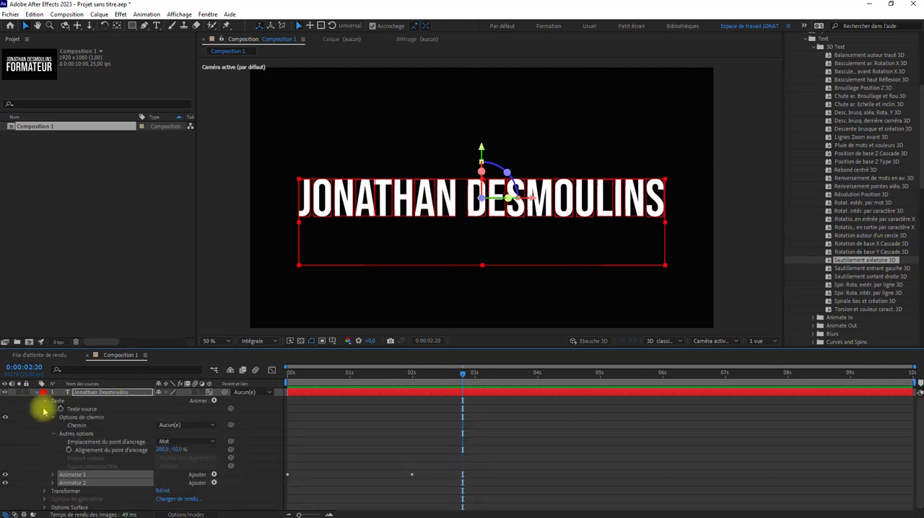
pyautogui.click(53, 433)
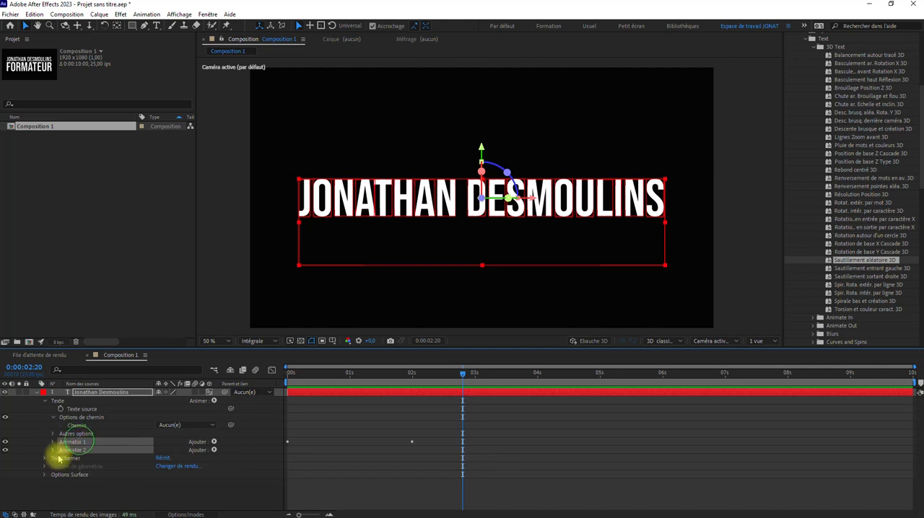
pyautogui.click(73, 488)
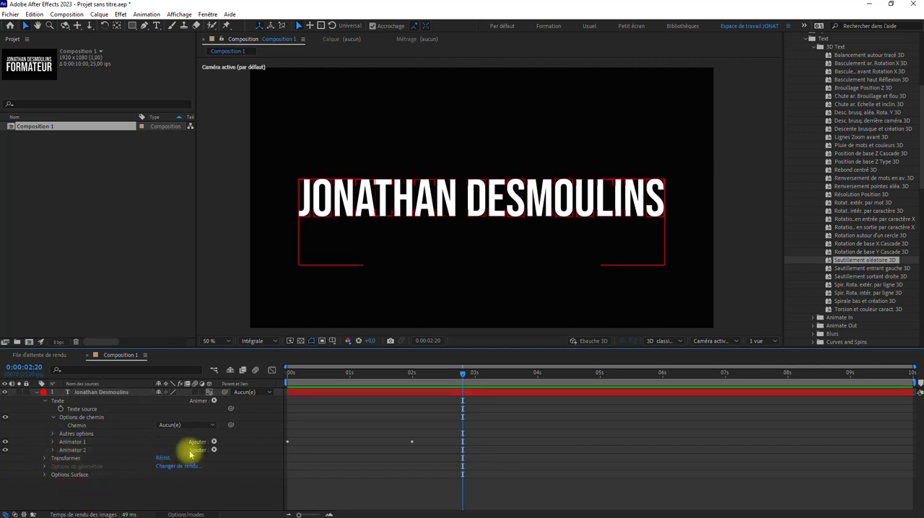
pyautogui.click(212, 443)
pyautogui.moveTo(235, 443)
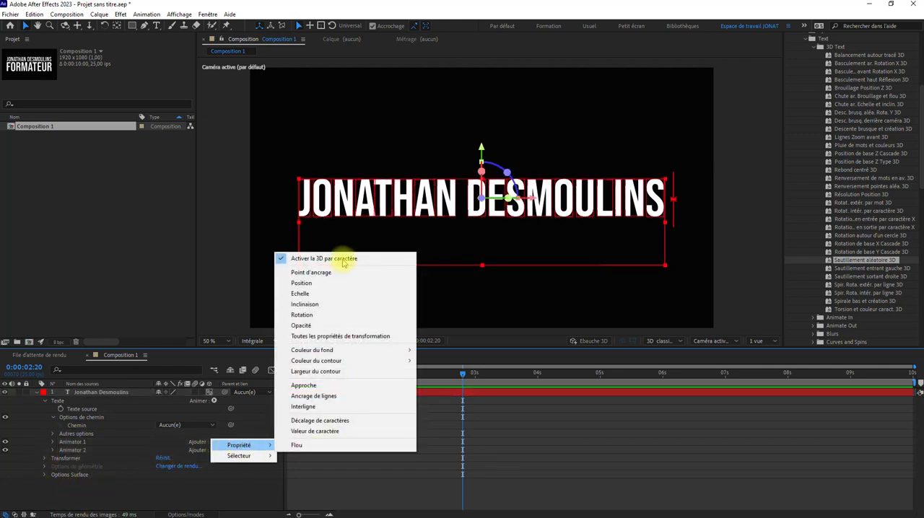
pyautogui.click(218, 483)
pyautogui.click(214, 450)
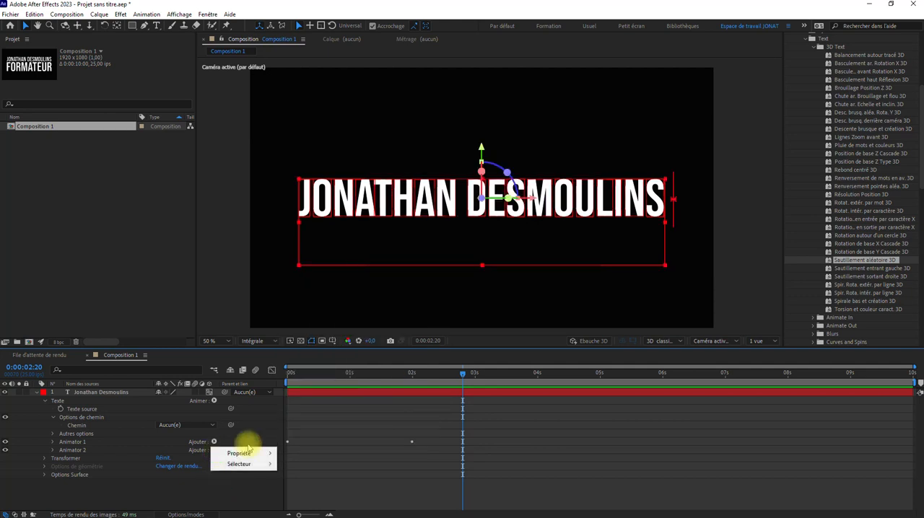
pyautogui.moveTo(249, 469)
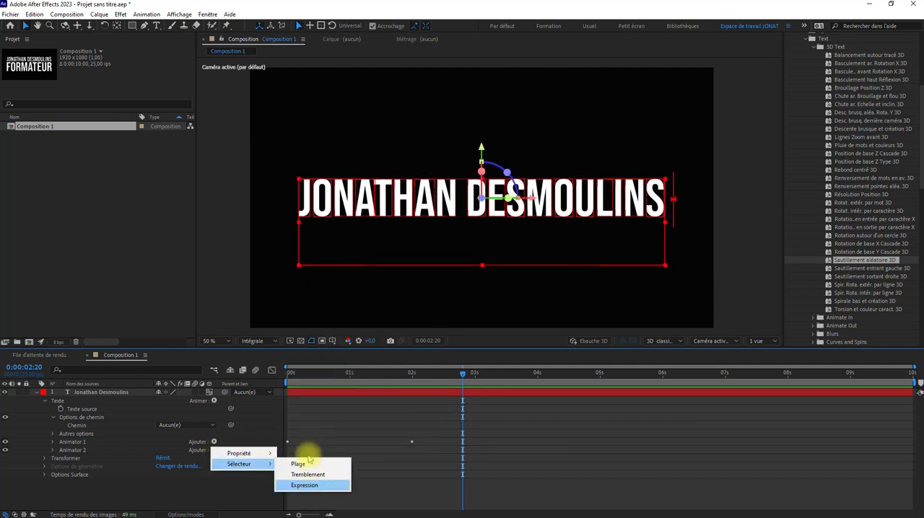
pyautogui.click(354, 417)
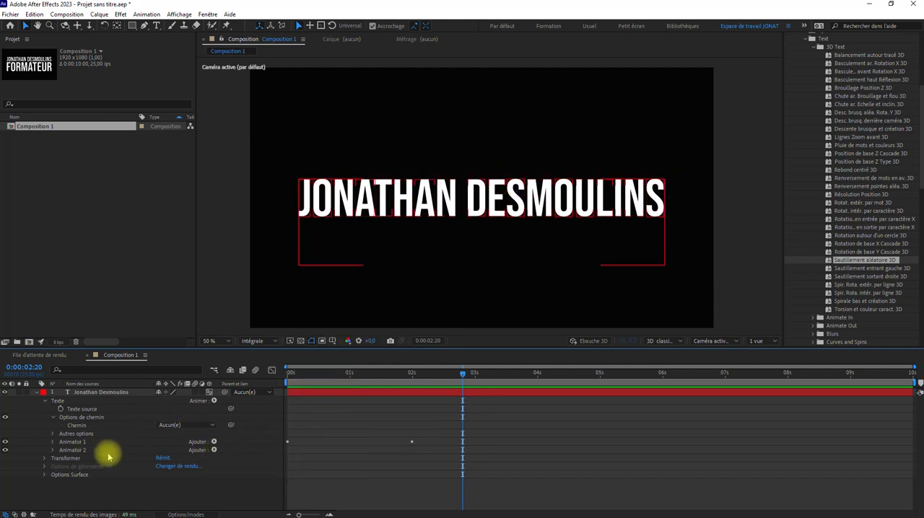
# Inspect the properties of Animator 1 and Animator 2, including the Wiggly Selector 1 options and the Début expression in Animator 2's range.
pyautogui.click(53, 442)
pyautogui.moveTo(116, 352); pyautogui.dragTo(116, 287)
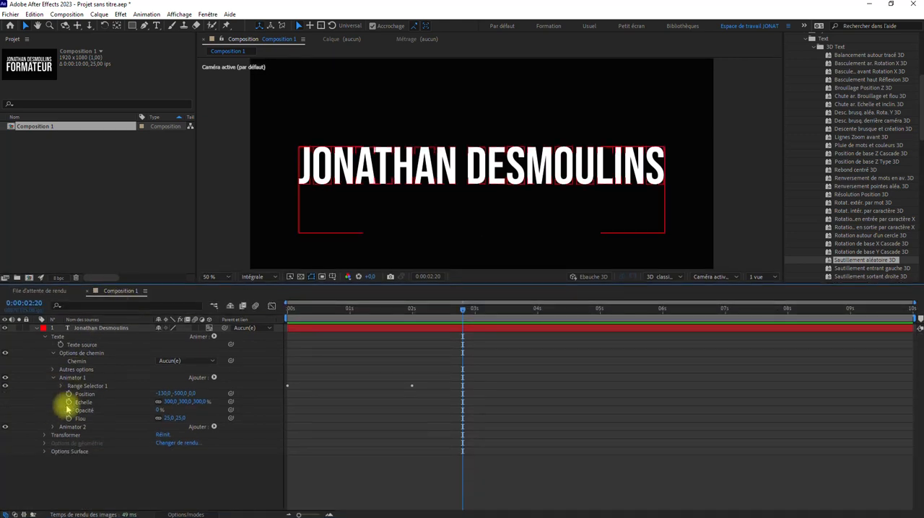
pyautogui.click(52, 428)
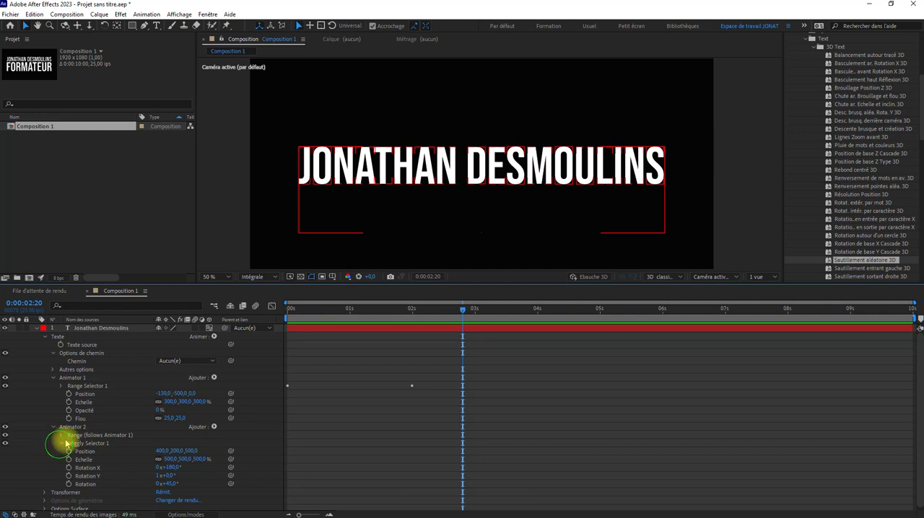
pyautogui.click(63, 443)
pyautogui.click(61, 416)
pyautogui.scroll(-2, 105, 411)
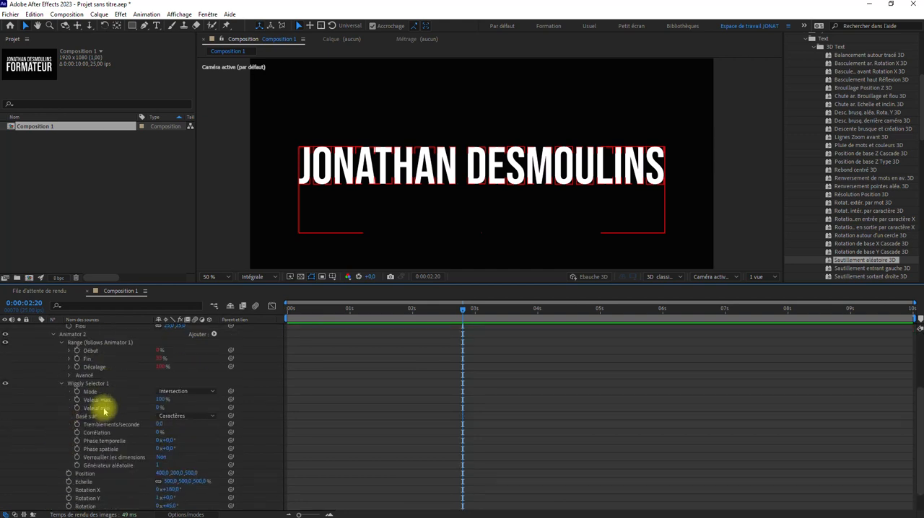
pyautogui.click(69, 350)
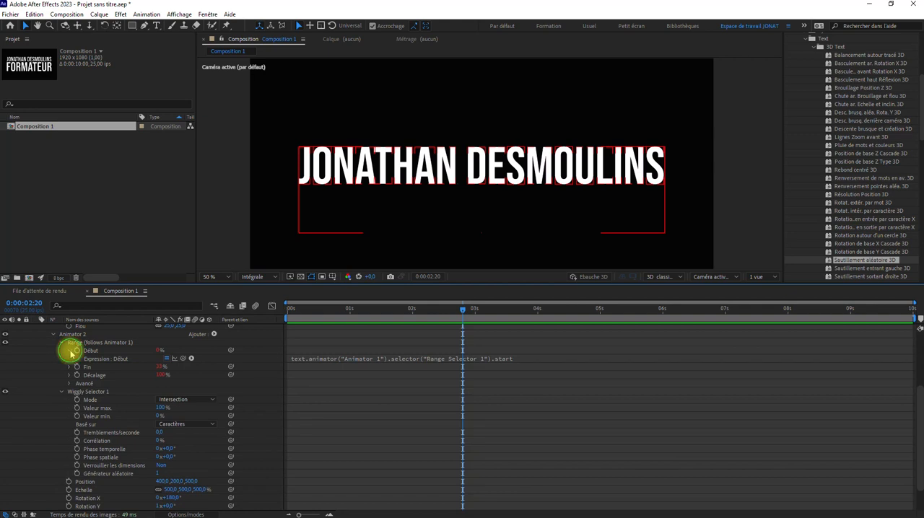
pyautogui.click(70, 351)
pyautogui.scroll(3, 84, 425)
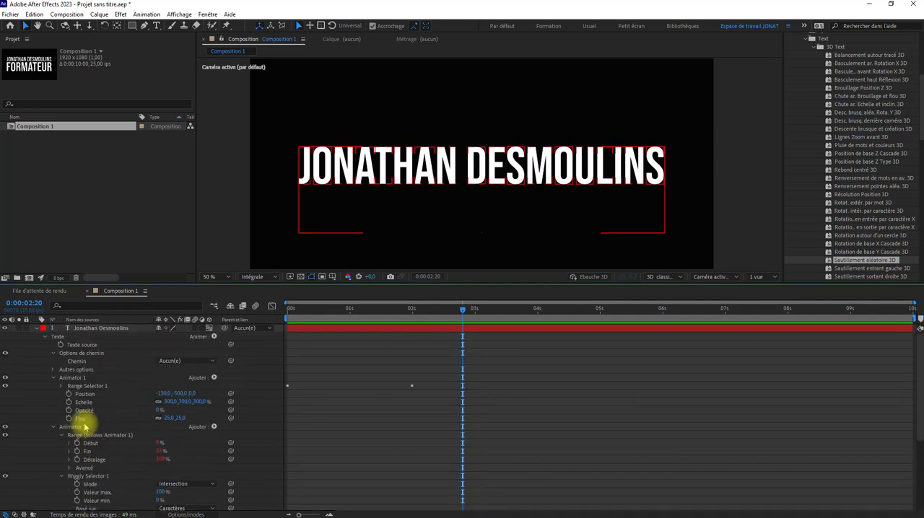
# Reveal Animator 1's Range Selector 1 properties and preview the title animation from 0 s.
pyautogui.click(299, 312)
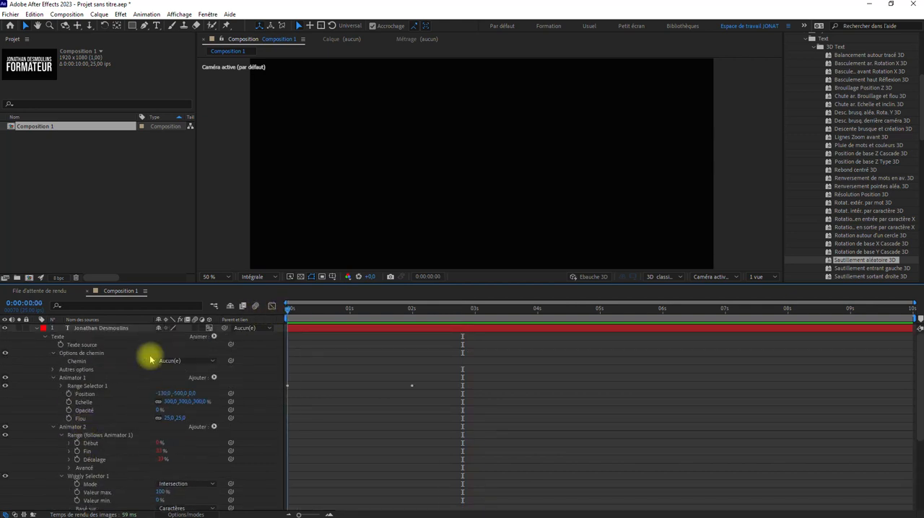
pyautogui.click(62, 386)
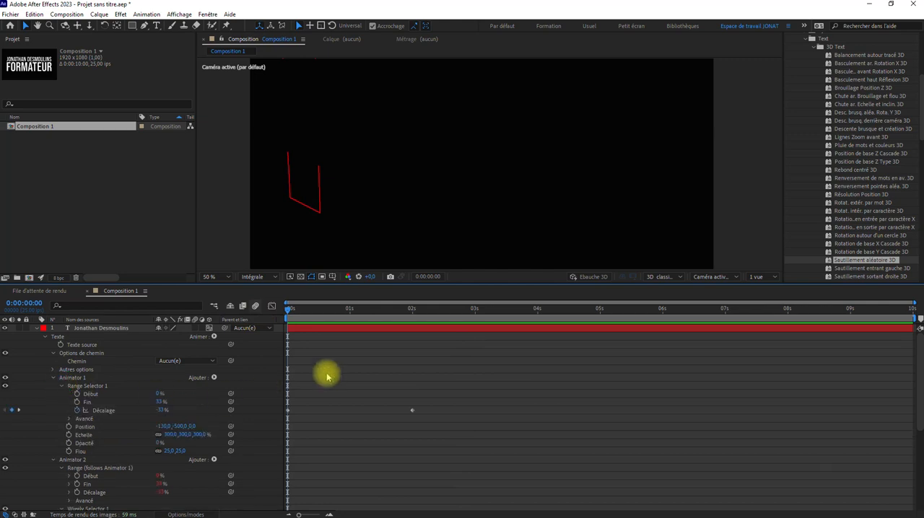
pyautogui.press('space')
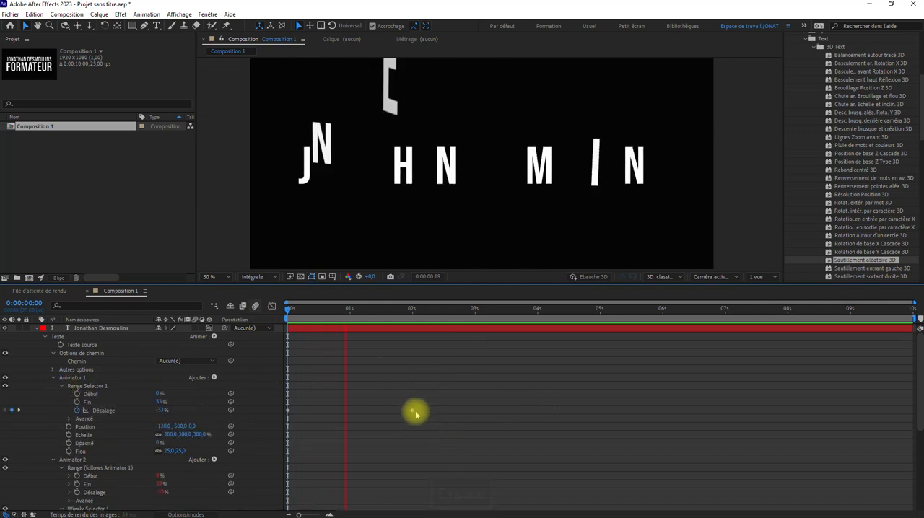
pyautogui.press('space')
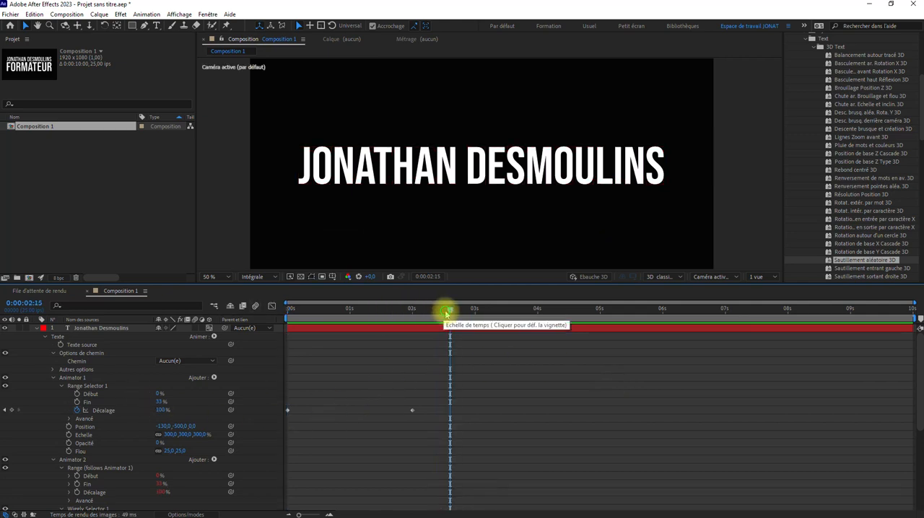
# Move the second Décalage keyframe of Range Selector 1 to about 8.5 s and preview the animation from the start.
pyautogui.moveTo(449, 310); pyautogui.dragTo(414, 325)
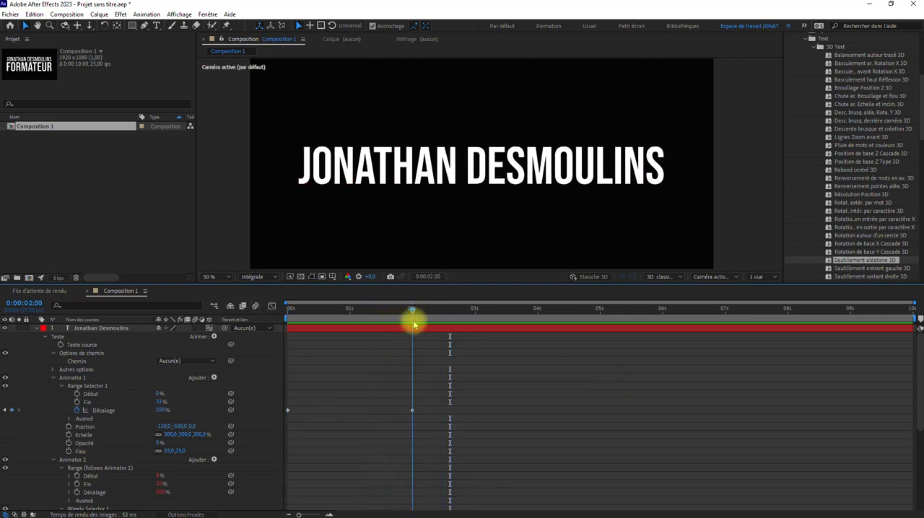
pyautogui.click(412, 410)
pyautogui.moveTo(412, 410); pyautogui.dragTo(573, 410)
pyautogui.moveTo(656, 412); pyautogui.dragTo(820, 411)
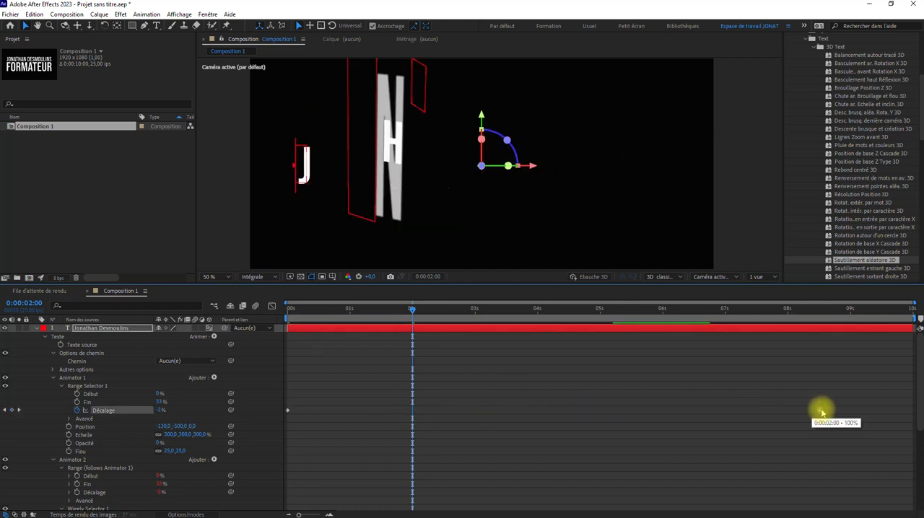
pyautogui.moveTo(413, 313); pyautogui.dragTo(207, 336)
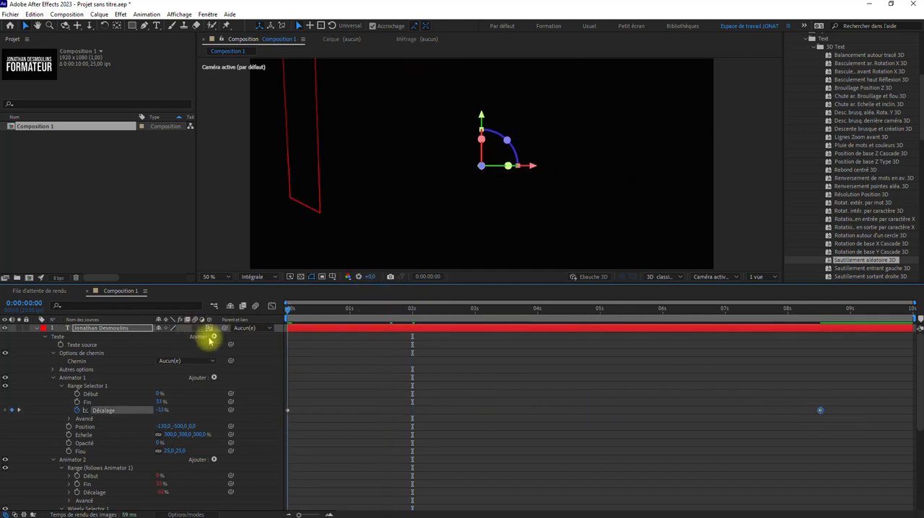
pyautogui.press('space')
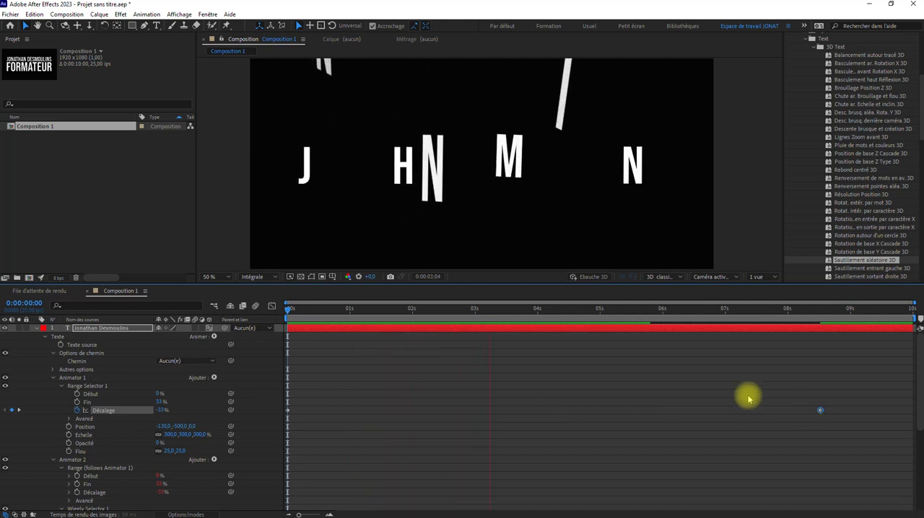
pyautogui.press('space')
# Move the last Décalage keyframe to about 1 s and preview the animation from 0 s.
pyautogui.moveTo(820, 410); pyautogui.dragTo(347, 410)
pyautogui.click(289, 309)
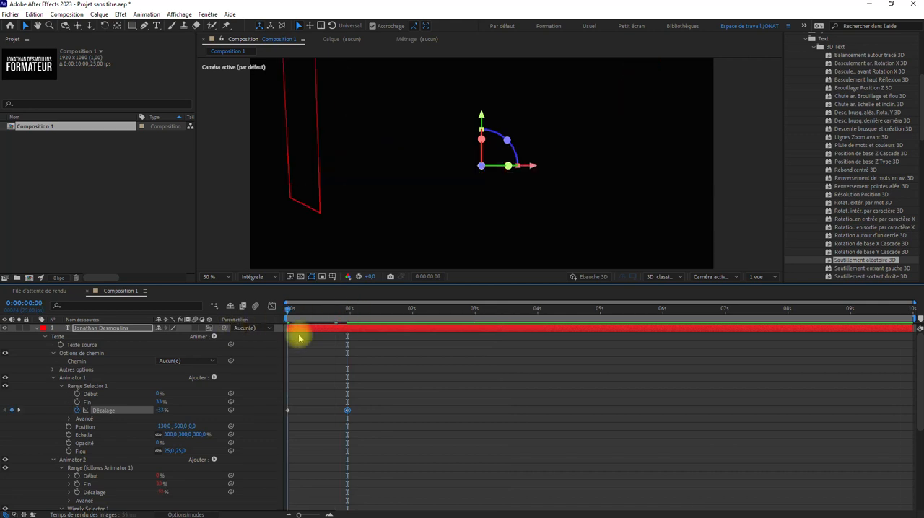
pyautogui.press('space')
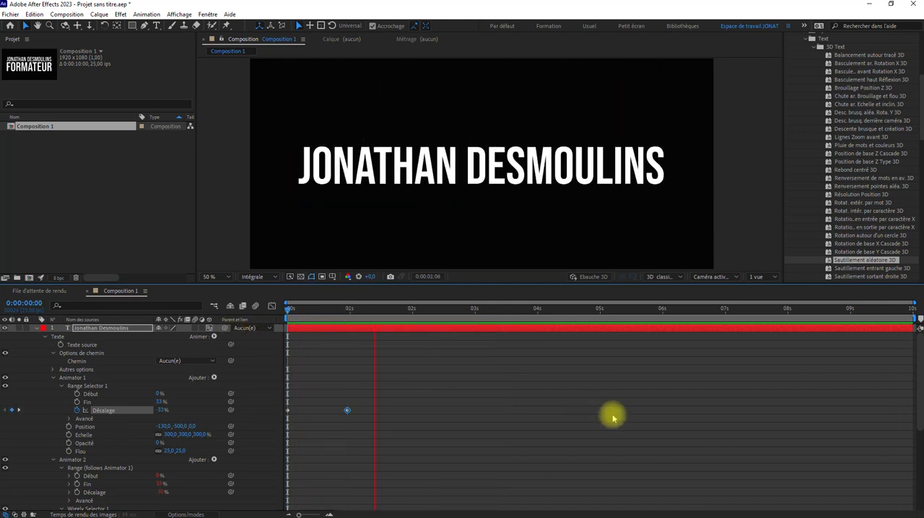
pyautogui.press('space')
# Apply the "Lissage de vitesse" keyframe assistant to both Décalage keyframes of Range Selector 1.
pyautogui.rightClick(288, 410)
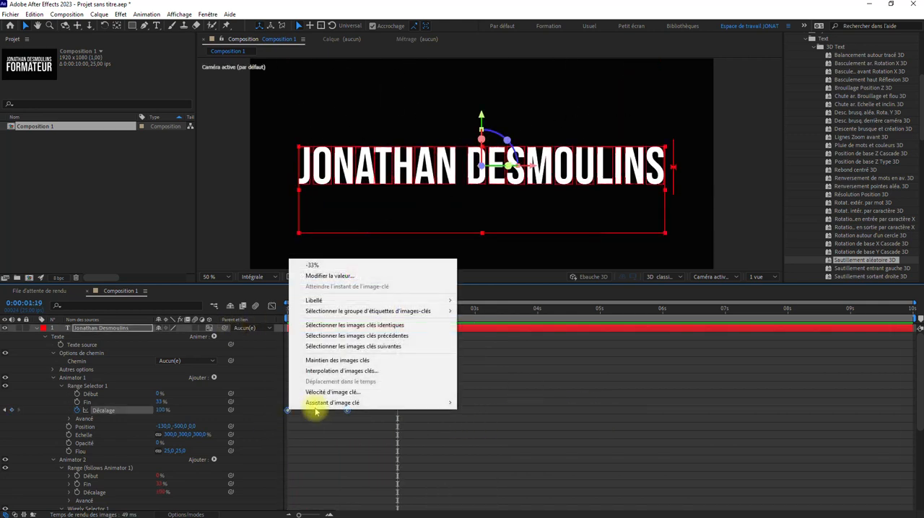
pyautogui.moveTo(363, 403)
pyautogui.click(506, 477)
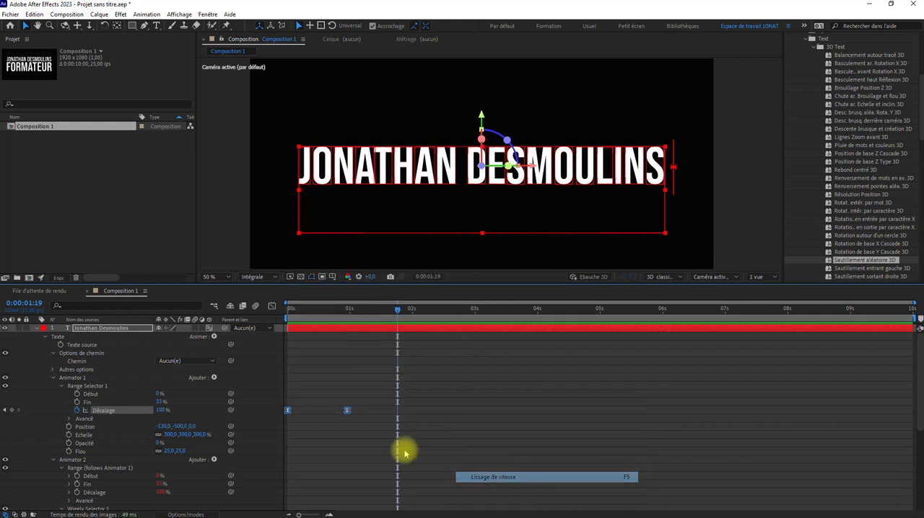
# Move the last Décalage keyframe to about 2.5 s and preview the eased animation from the start.
pyautogui.moveTo(348, 411); pyautogui.dragTo(445, 412)
pyautogui.moveTo(398, 309); pyautogui.dragTo(226, 321)
pyautogui.press('space')
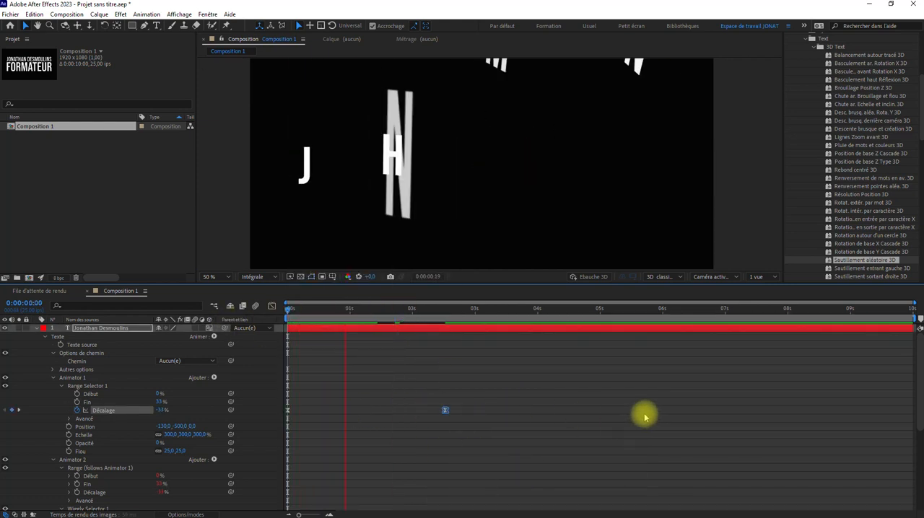
pyautogui.press('space')
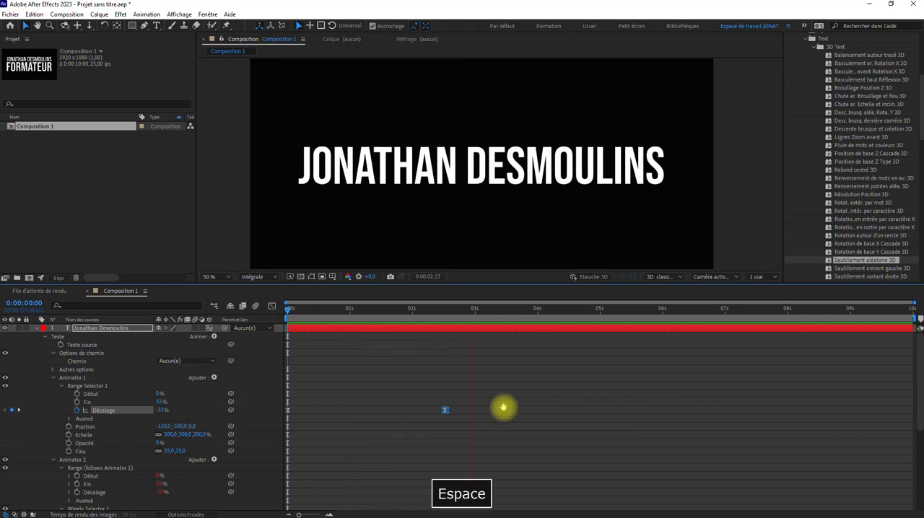
pyautogui.moveTo(479, 313); pyautogui.dragTo(253, 317)
pyautogui.press('space')
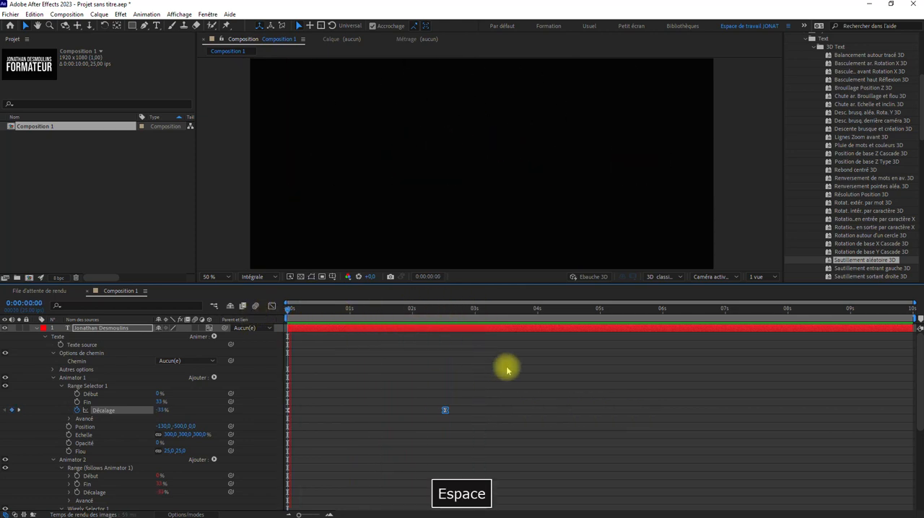
pyautogui.press('space')
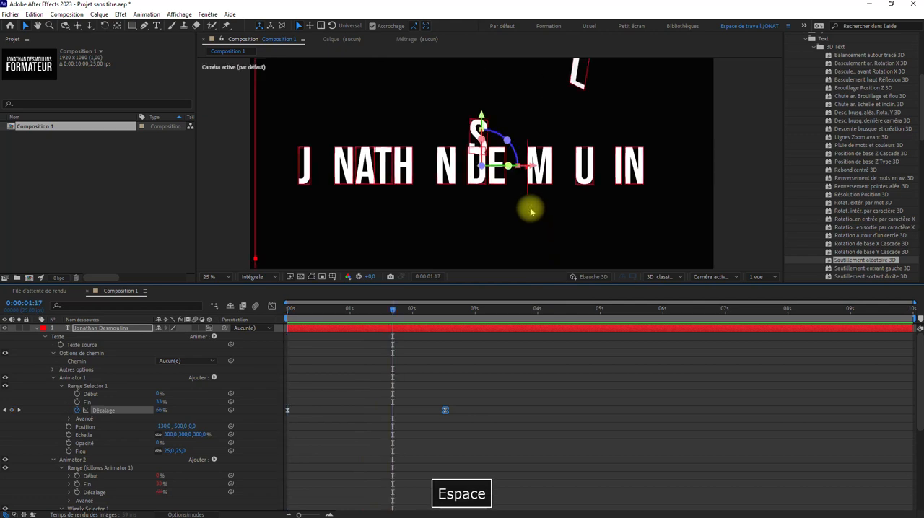
# At 0:00:01:16, try higher X Position values for Animator 1, and set the X Position to -15000.
pyautogui.press(',')
pyautogui.press(',')
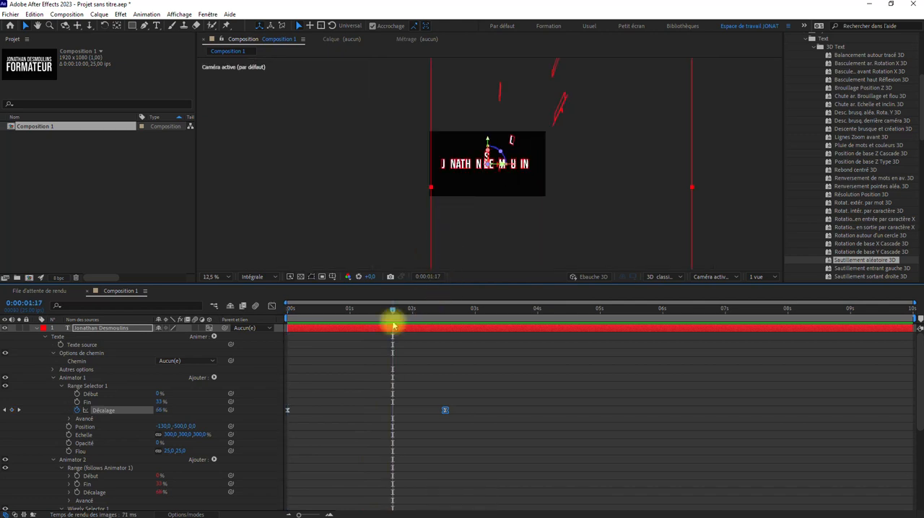
pyautogui.moveTo(381, 310)
pyautogui.mouseDown()
pyautogui.moveTo(220, 314)
pyautogui.moveTo(369, 313)
pyautogui.moveTo(389, 322)
pyautogui.mouseUp()
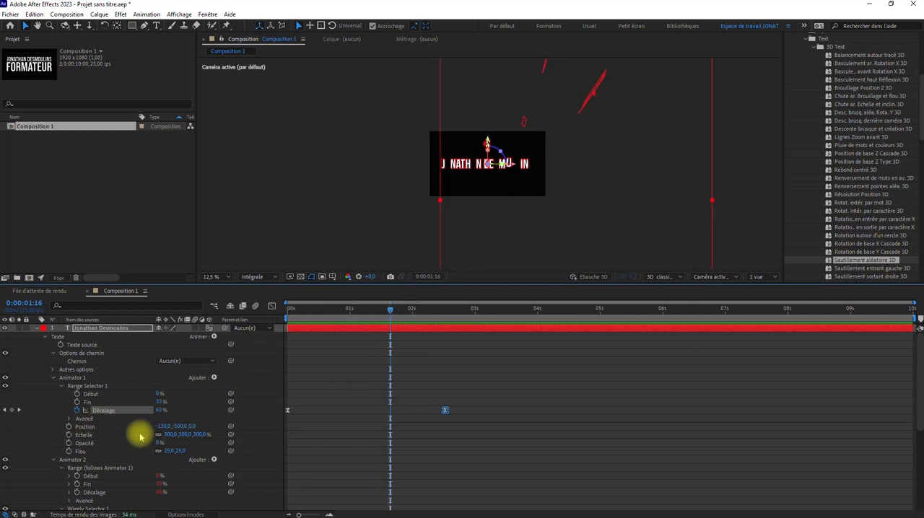
pyautogui.click(316, 439)
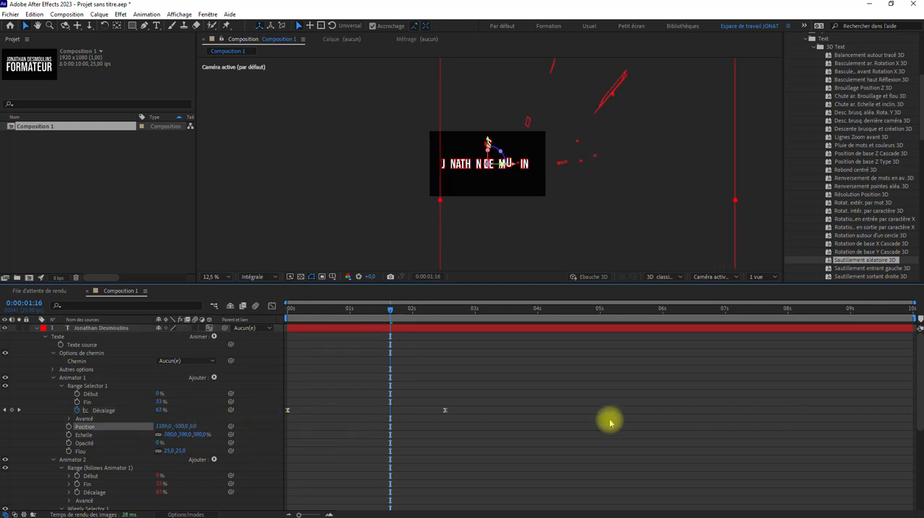
pyautogui.click(168, 430)
pyautogui.moveTo(165, 427); pyautogui.dragTo(746, 429)
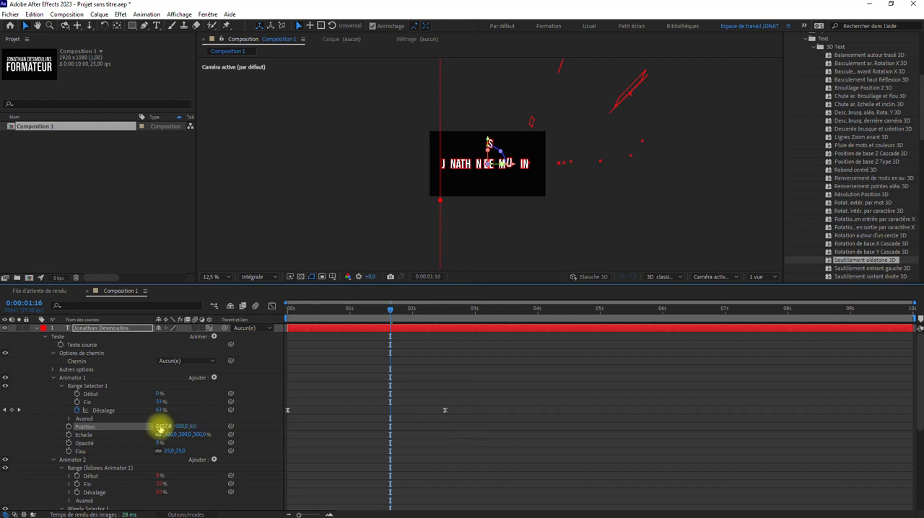
pyautogui.moveTo(169, 427); pyautogui.dragTo(698, 427)
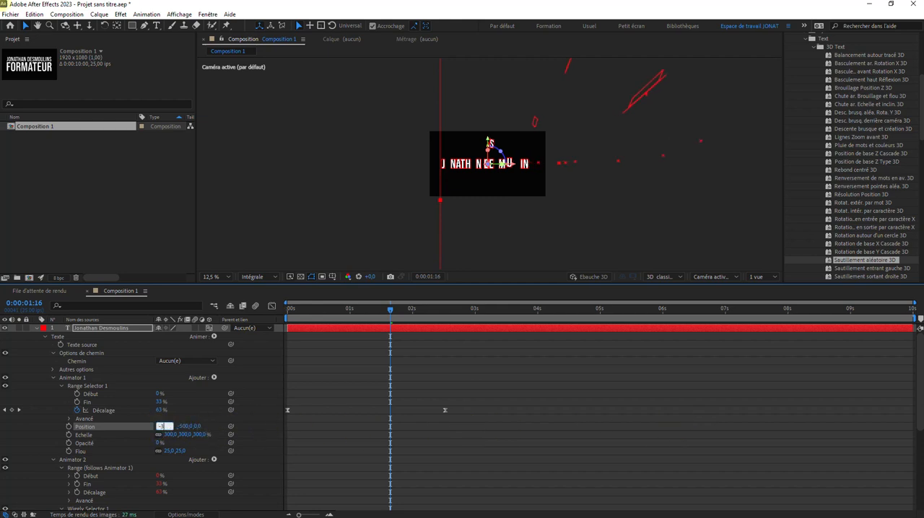
pyautogui.click(358, 441)
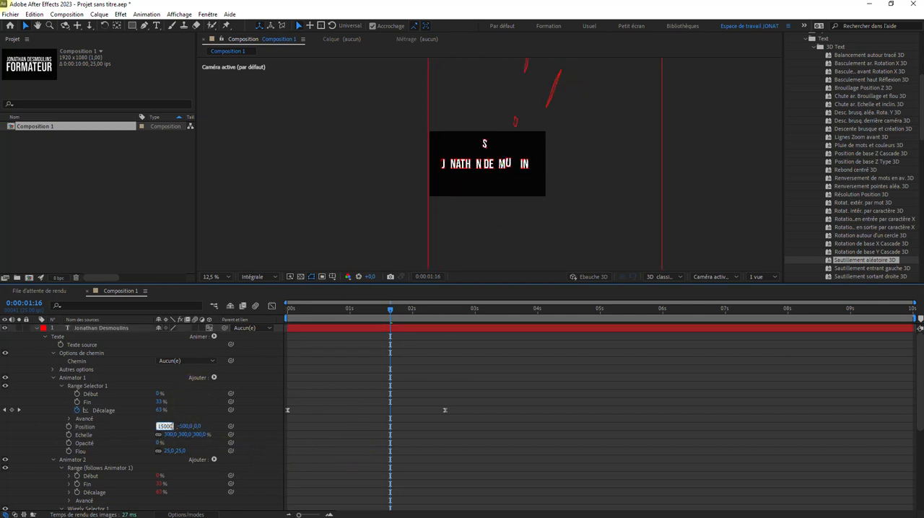
pyautogui.click(355, 391)
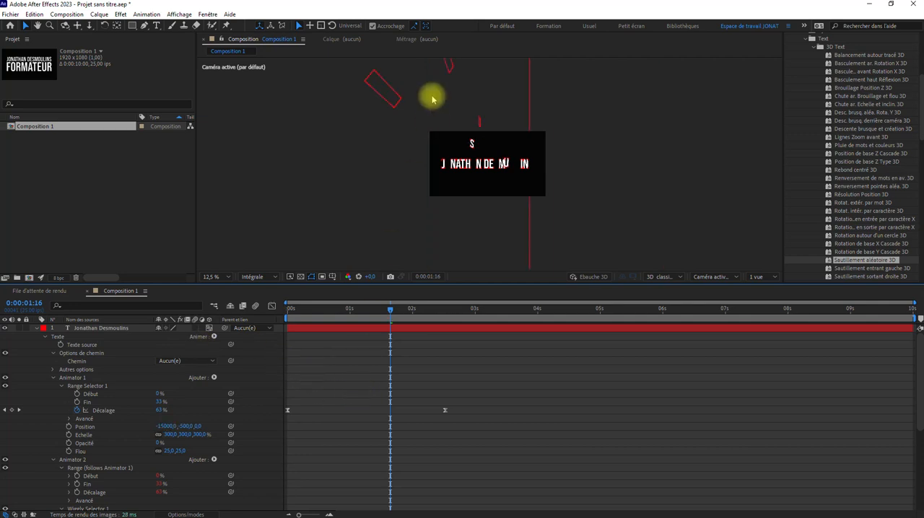
# Preview the title animation with Animator 1's new X Position.
pyautogui.scroll(1, 381, 189)
pyautogui.press('space')
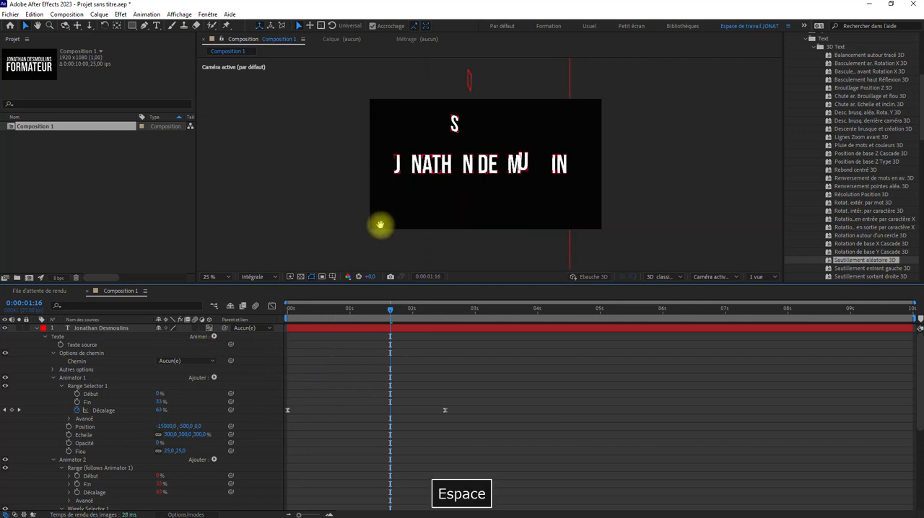
pyautogui.press('space')
# At 0:00:01:02, try higher Y Position values for Animator 1, and set the Y Position to 10000.
pyautogui.moveTo(391, 300); pyautogui.dragTo(354, 310)
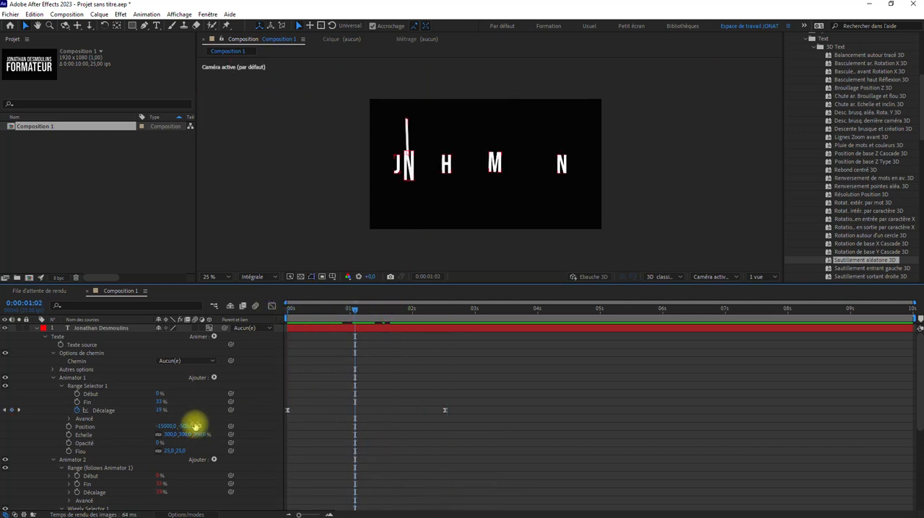
pyautogui.press(',')
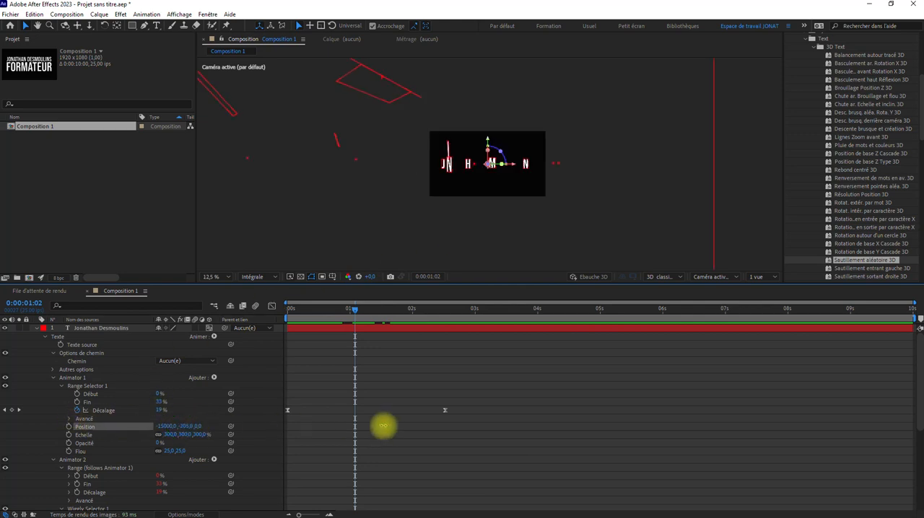
pyautogui.click(214, 424)
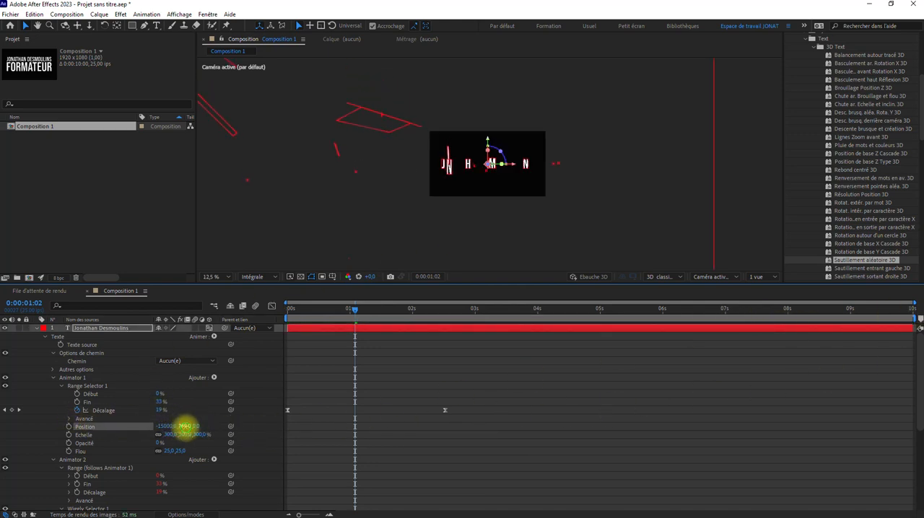
pyautogui.moveTo(186, 426); pyautogui.dragTo(892, 424)
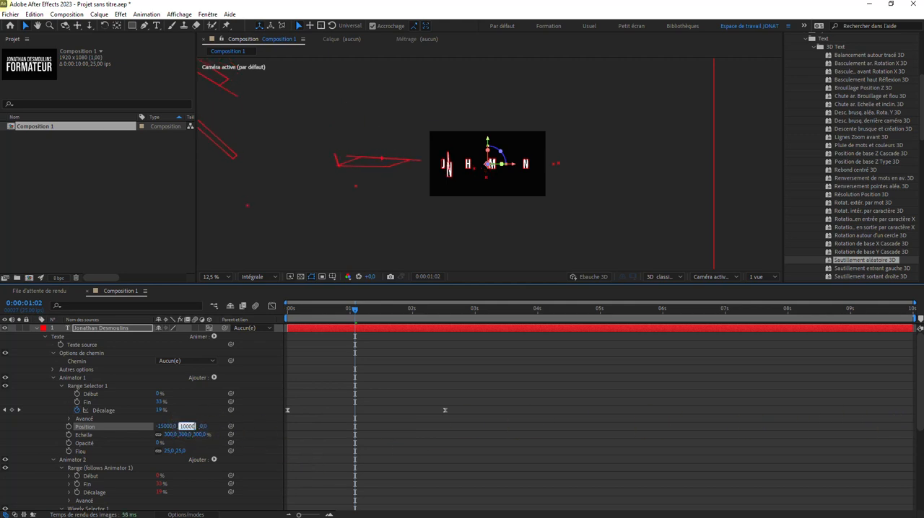
pyautogui.click(390, 372)
# Preview the title animation with the new Y Position and return the current time to 0 s.
pyautogui.press('space')
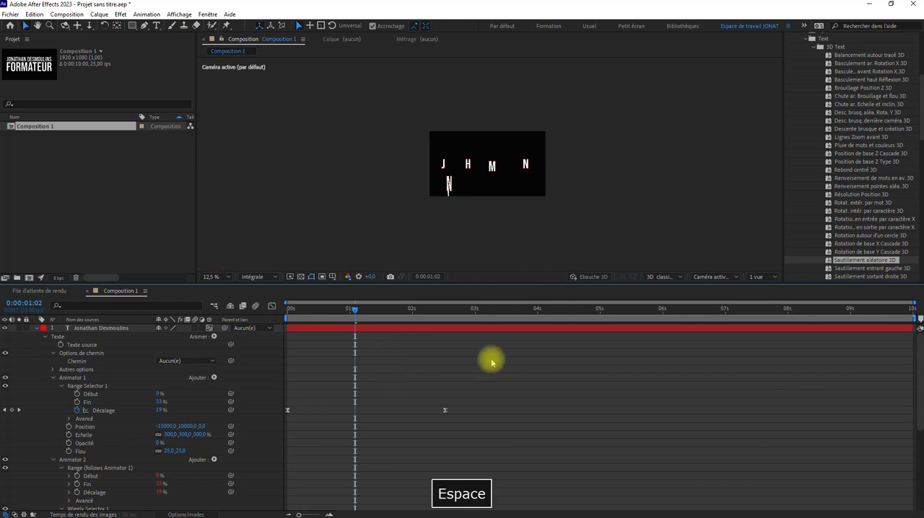
pyautogui.press('space')
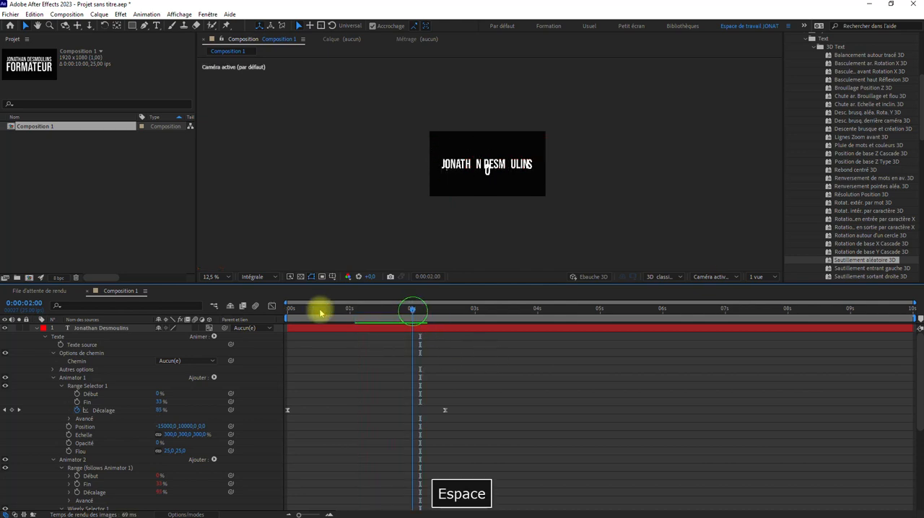
pyautogui.press('space')
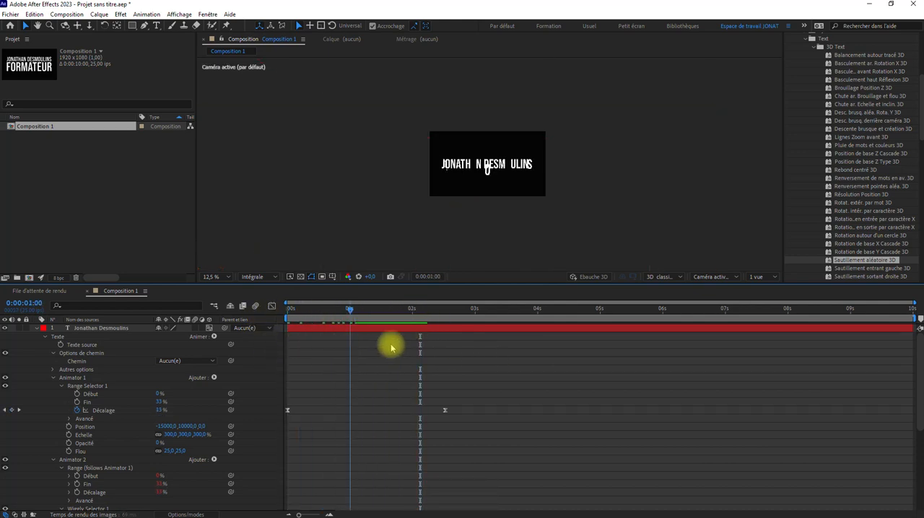
pyautogui.press('space')
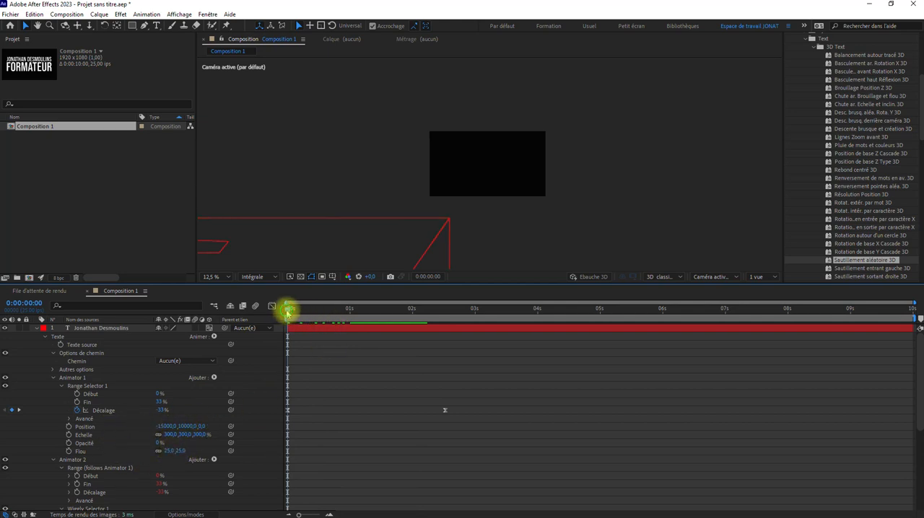
pyautogui.moveTo(287, 310)
pyautogui.mouseDown()
pyautogui.moveTo(371, 310)
pyautogui.moveTo(271, 307)
pyautogui.mouseUp()
pyautogui.scroll(4, 380, 250)
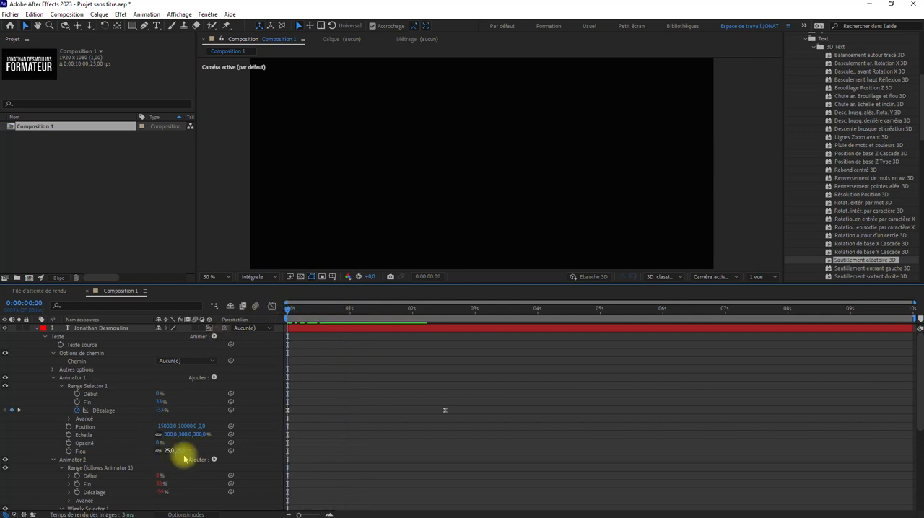
pyautogui.scroll(-4, 439, 200)
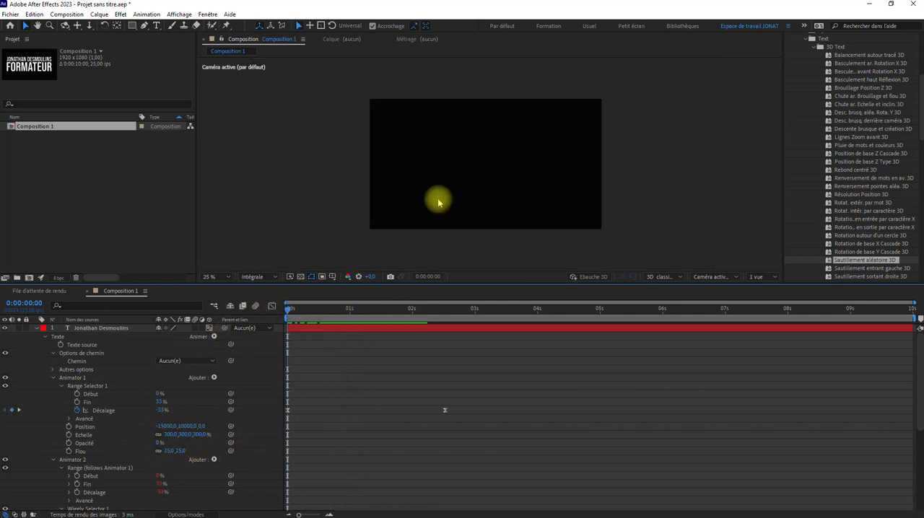
# At 0:00:00:24, raise Animator 1's Echelle to 728 % and preview the animation from the start.
pyautogui.moveTo(373, 317); pyautogui.dragTo(443, 316)
pyautogui.moveTo(165, 434)
pyautogui.mouseDown()
pyautogui.moveTo(340, 433)
pyautogui.moveTo(158, 434)
pyautogui.mouseUp()
pyautogui.moveTo(325, 306); pyautogui.dragTo(349, 316)
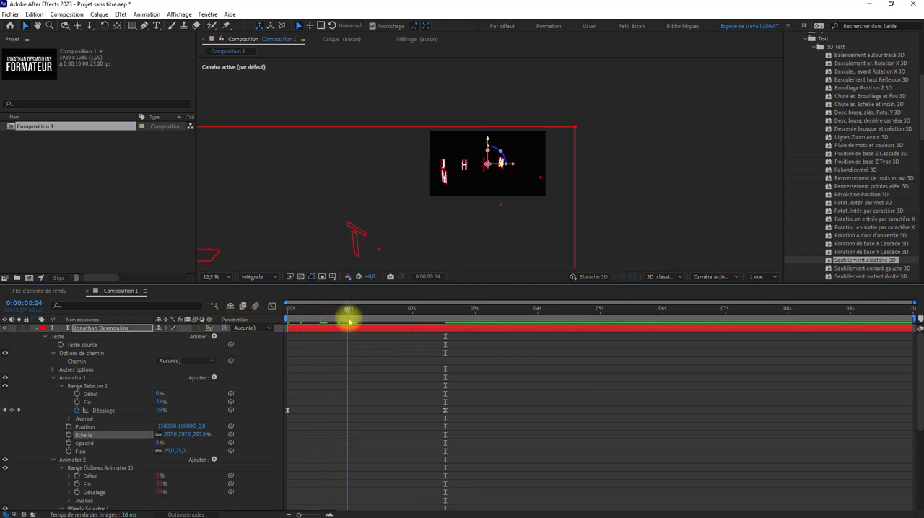
pyautogui.moveTo(166, 438); pyautogui.dragTo(362, 421)
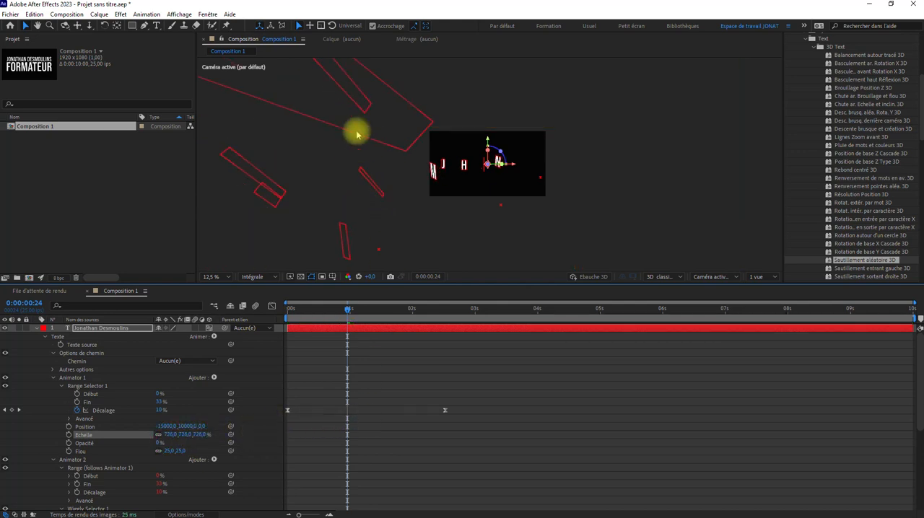
pyautogui.moveTo(348, 318); pyautogui.dragTo(231, 330)
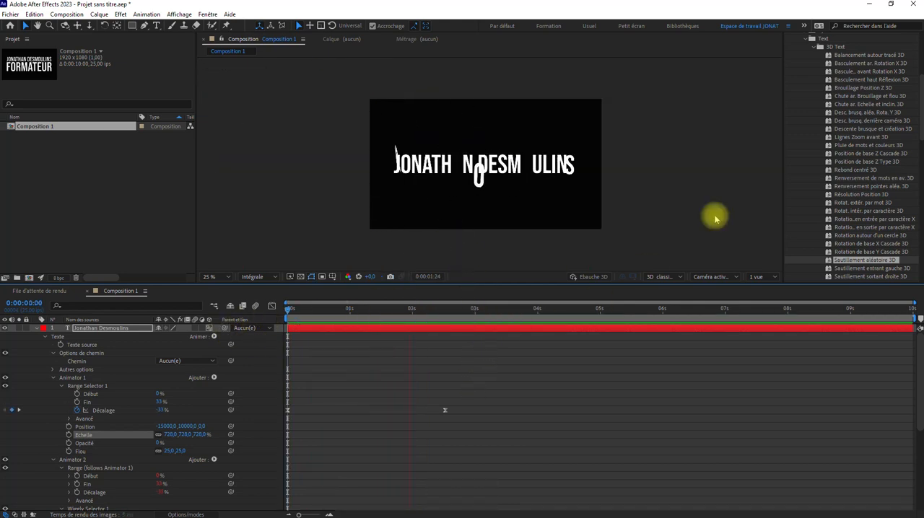
pyautogui.press('space')
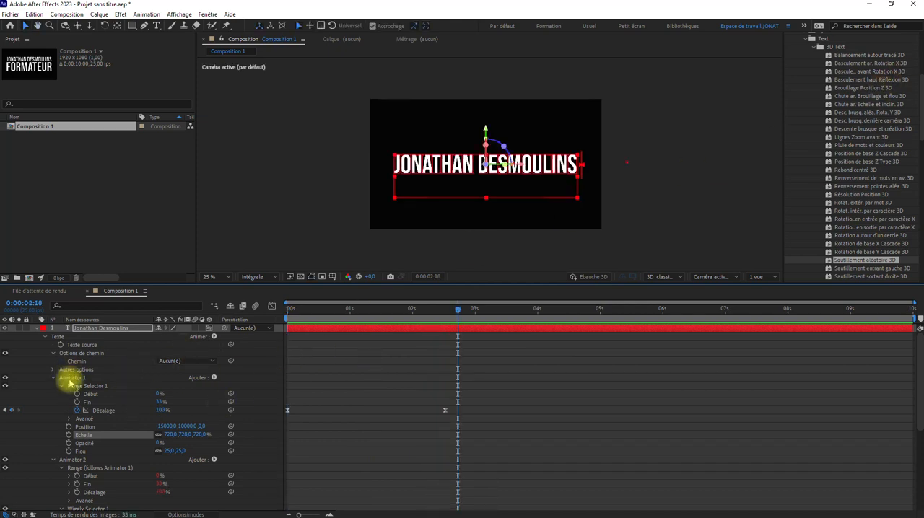
# Delete Animator 1 and Animator 2 from the title layer, and switch off its 3D option with the current time at 0 s.
pyautogui.click(72, 378)
pyautogui.press('Delete')
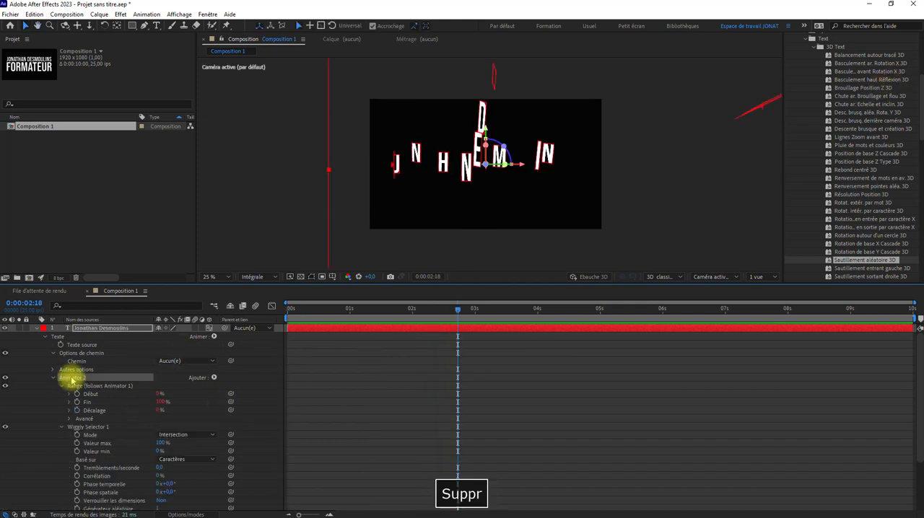
pyautogui.press('Delete')
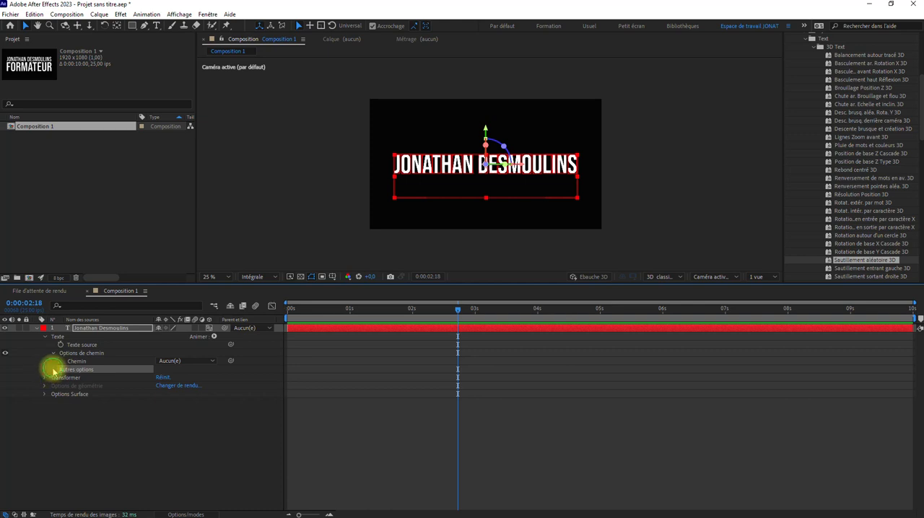
pyautogui.click(53, 371)
pyautogui.click(54, 371)
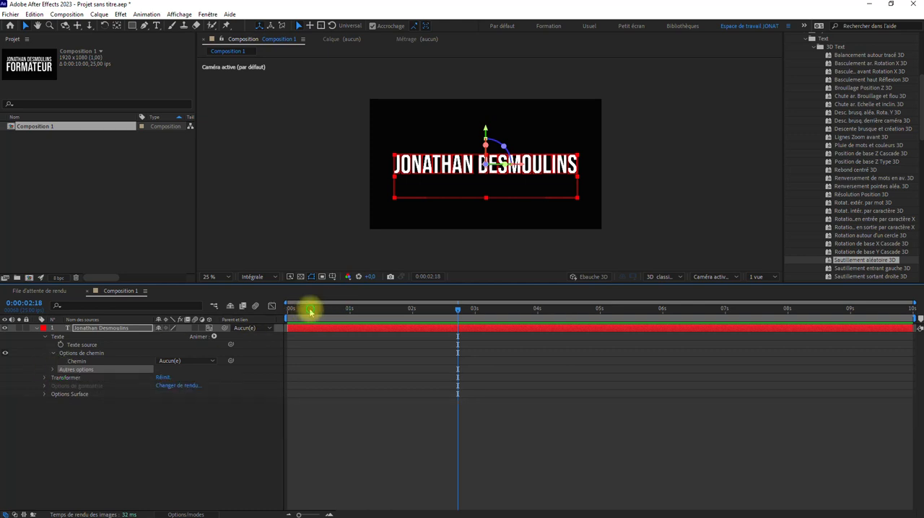
pyautogui.moveTo(310, 311); pyautogui.dragTo(206, 313)
pyautogui.click(209, 329)
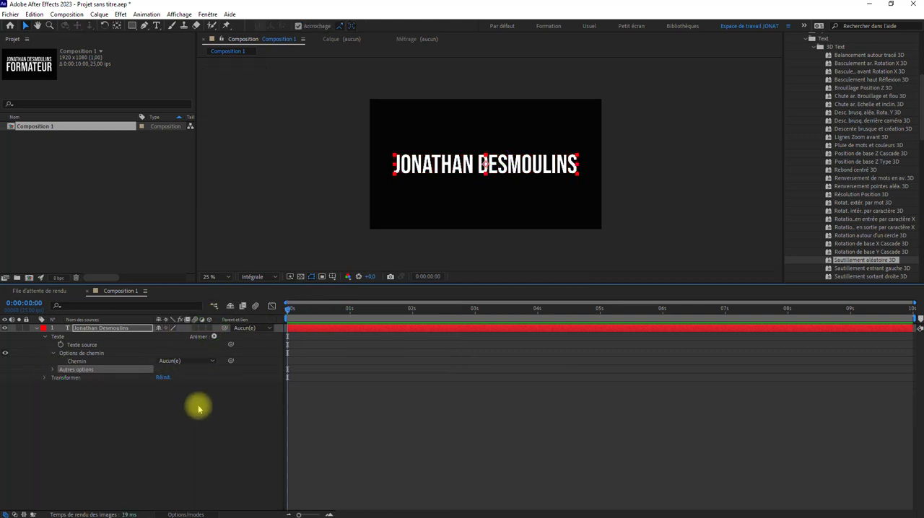
# Apply the "Chute par caractère" preset from Animate In to the title layer at 0 s and preview it.
pyautogui.click(814, 46)
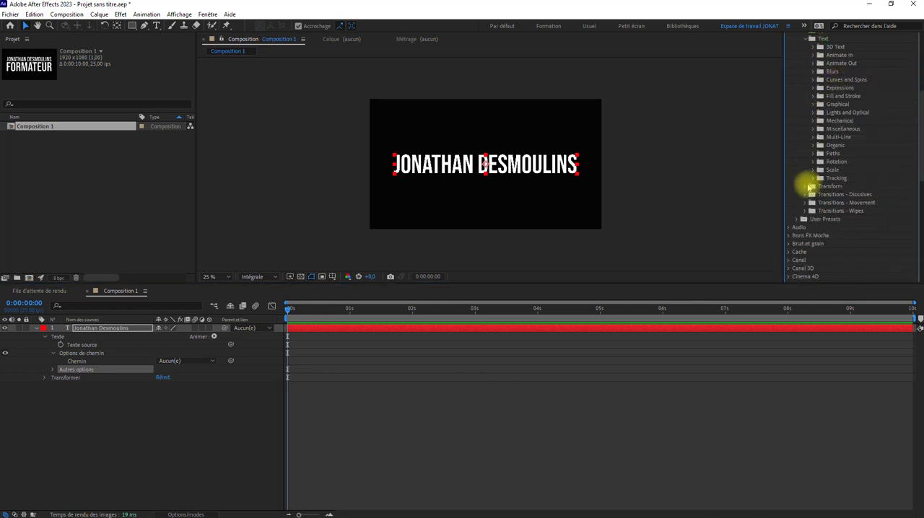
pyautogui.click(812, 56)
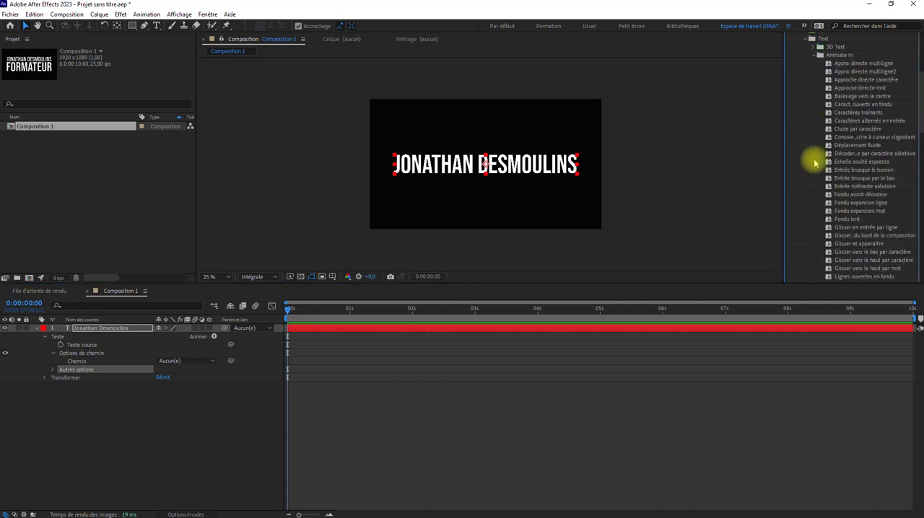
pyautogui.moveTo(857, 133); pyautogui.dragTo(427, 332)
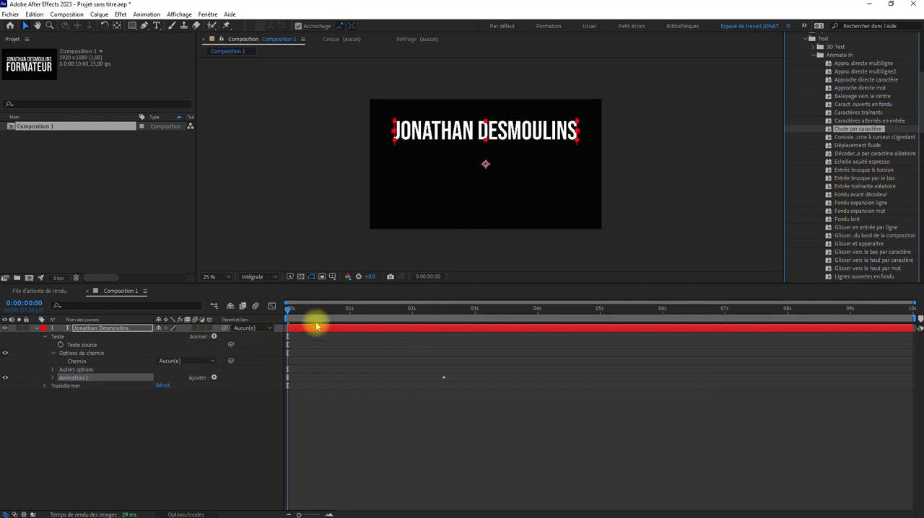
pyautogui.press('space')
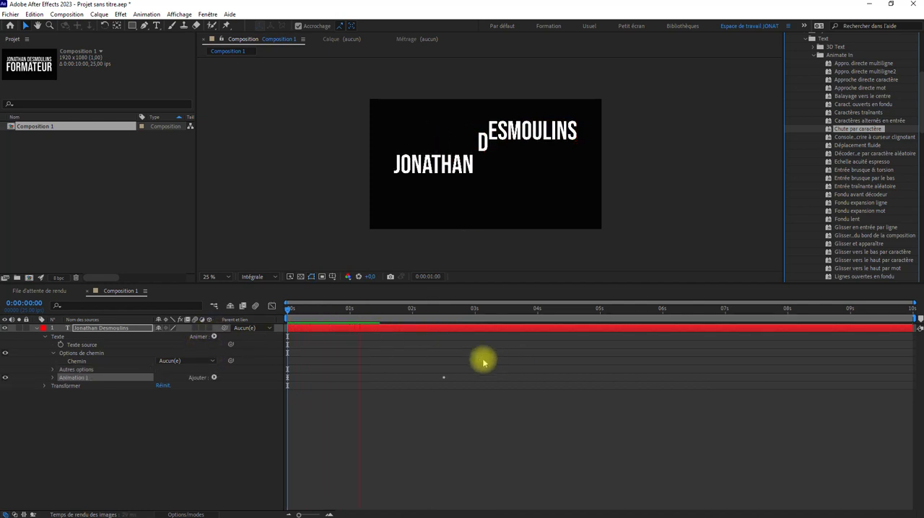
pyautogui.press('space')
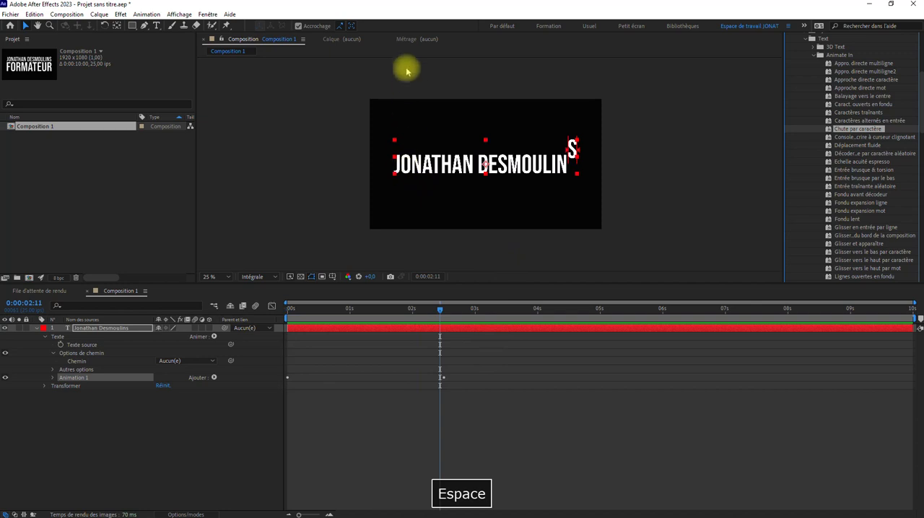
# Expand Animation 1 and its Sélecteur de plage 1 to examine the keyframed Début property and the Avancé settings.
pyautogui.click(52, 378)
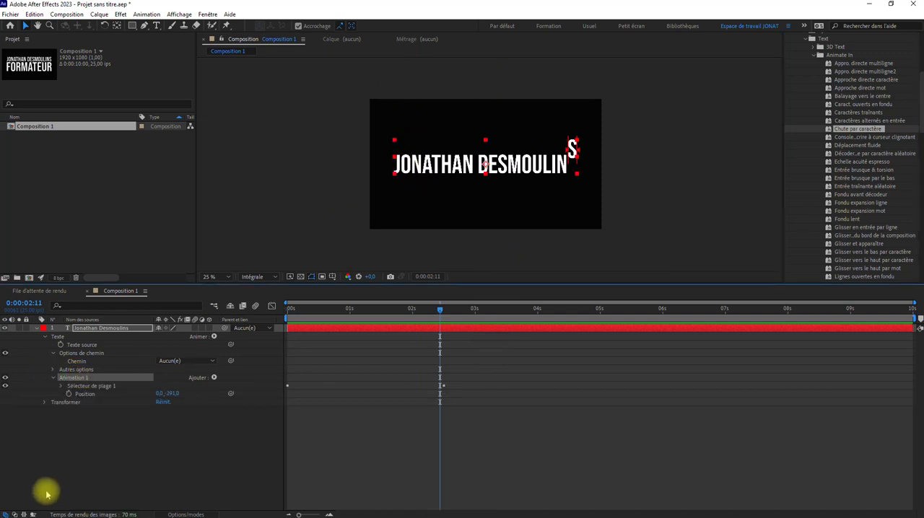
pyautogui.click(61, 387)
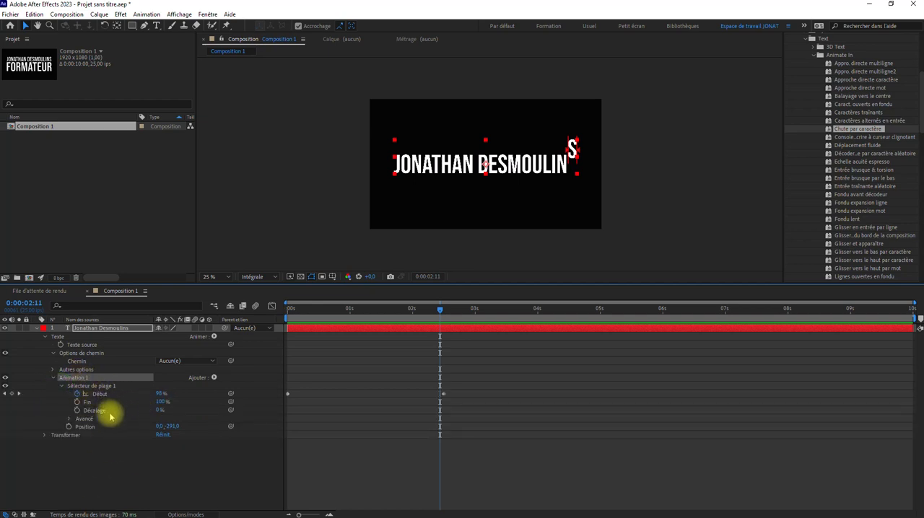
pyautogui.click(70, 419)
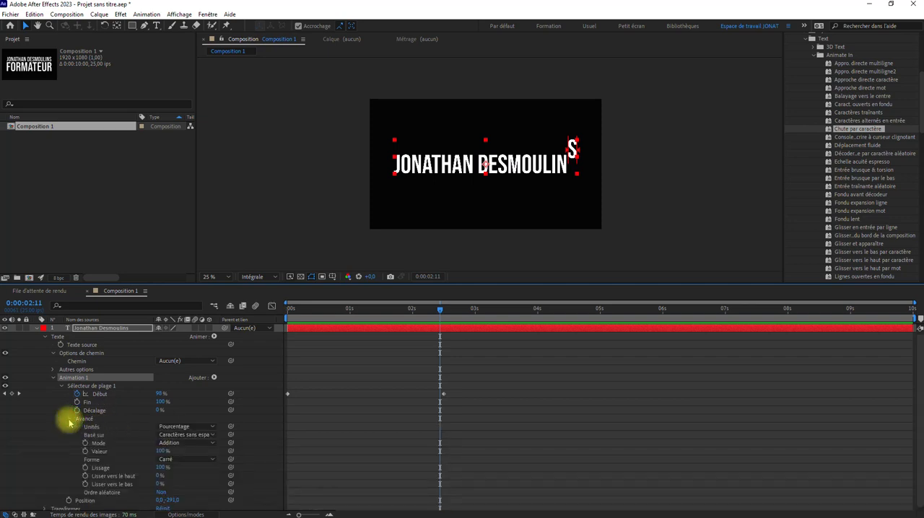
pyautogui.click(69, 419)
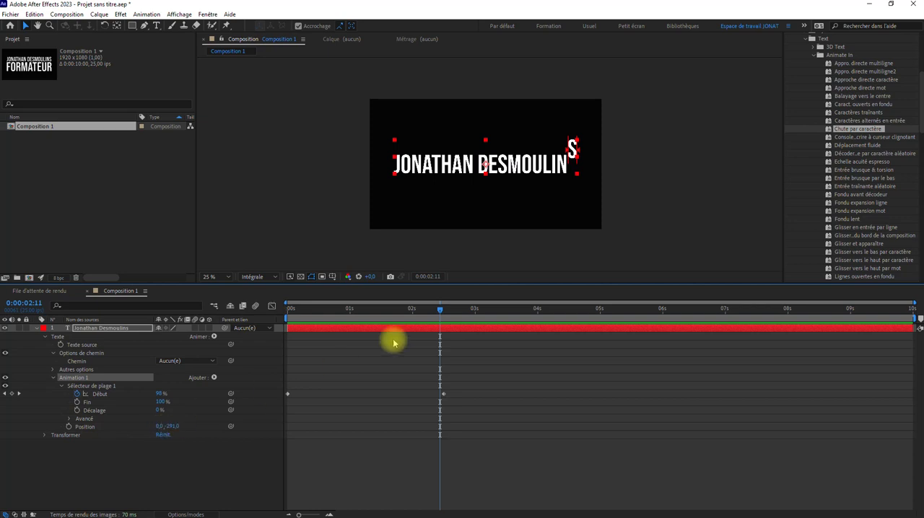
# Try moving the last Début keyframe to about 8.8 s and preview the animation from 0 s.
pyautogui.moveTo(440, 310); pyautogui.dragTo(197, 334)
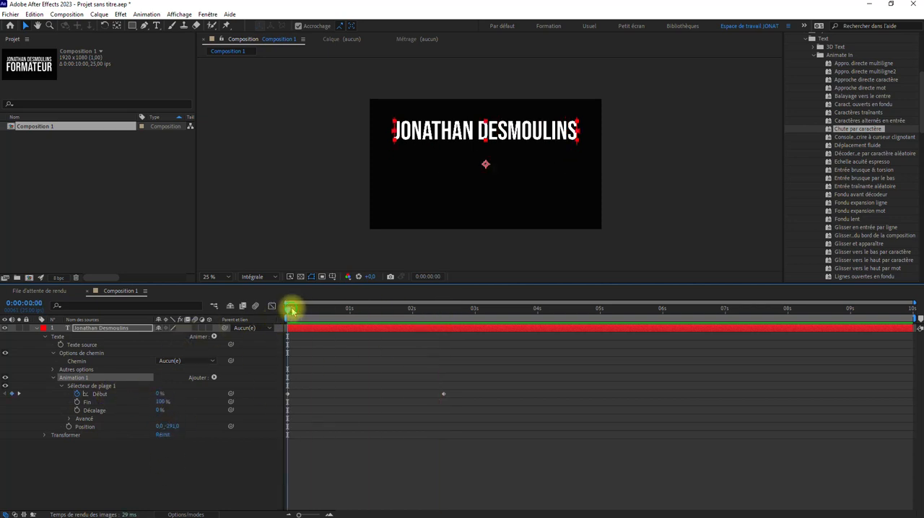
pyautogui.moveTo(292, 311); pyautogui.dragTo(236, 321)
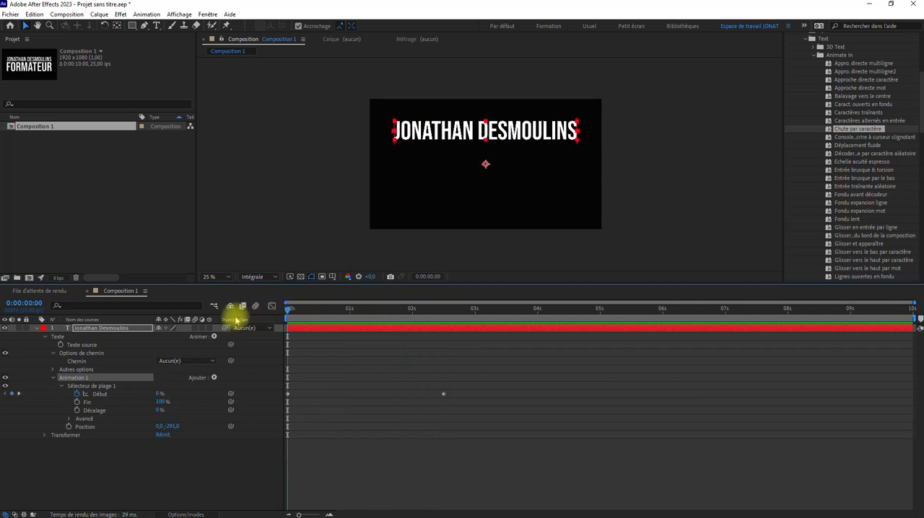
pyautogui.moveTo(443, 394); pyautogui.dragTo(840, 394)
pyautogui.press('space')
pyautogui.press('space')
pyautogui.moveTo(372, 310); pyautogui.dragTo(237, 319)
pyautogui.press('space')
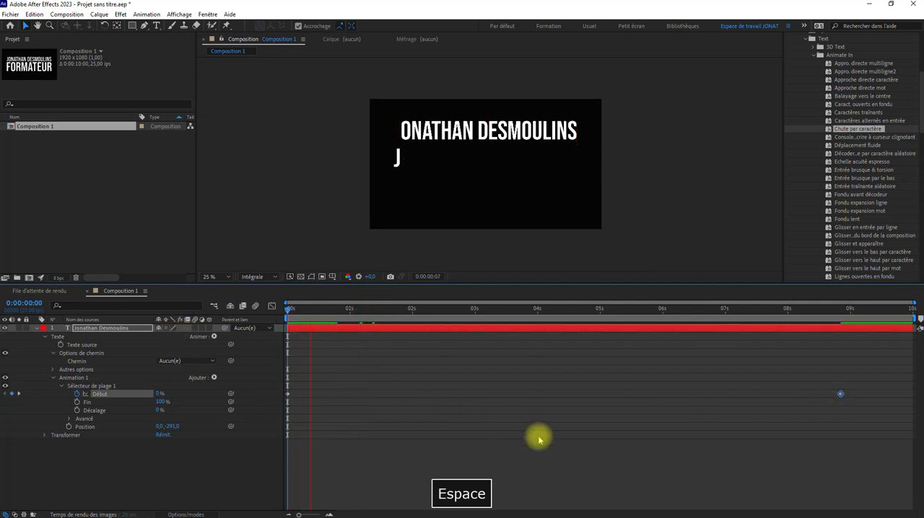
pyautogui.press('space')
# Move the last Début keyframe to 0:00:01:24 and preview the animation from the start.
pyautogui.moveTo(840, 394); pyautogui.dragTo(411, 404)
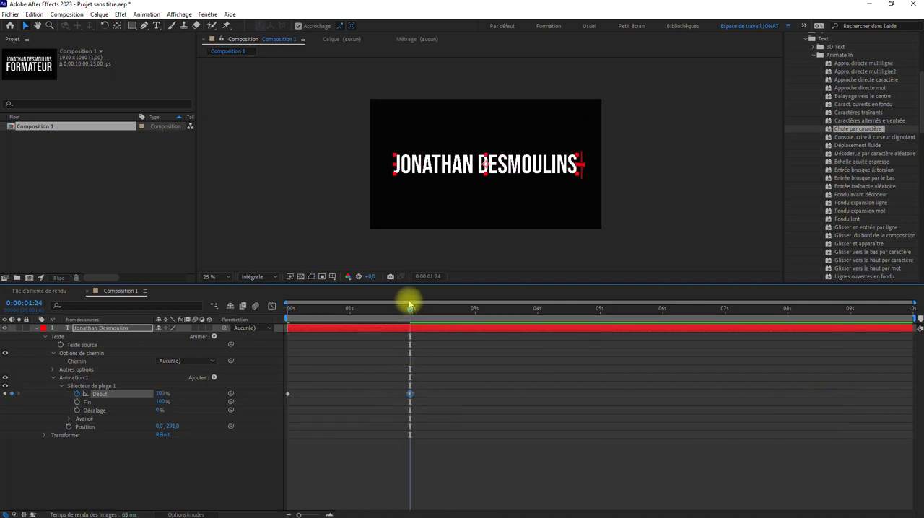
pyautogui.moveTo(410, 303); pyautogui.dragTo(296, 337)
pyautogui.press('space')
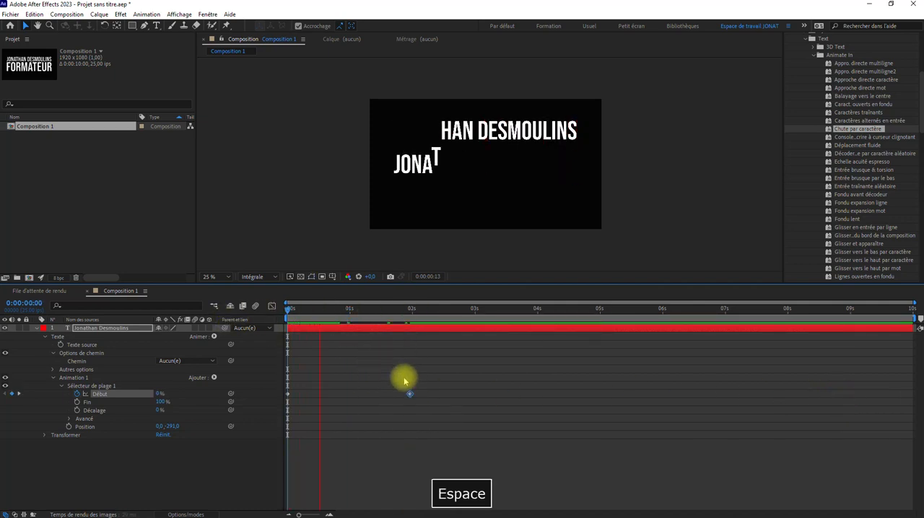
pyautogui.press('space')
# Bring the current time to the last Début keyframe at 0:00:01:24.
pyautogui.click(410, 394)
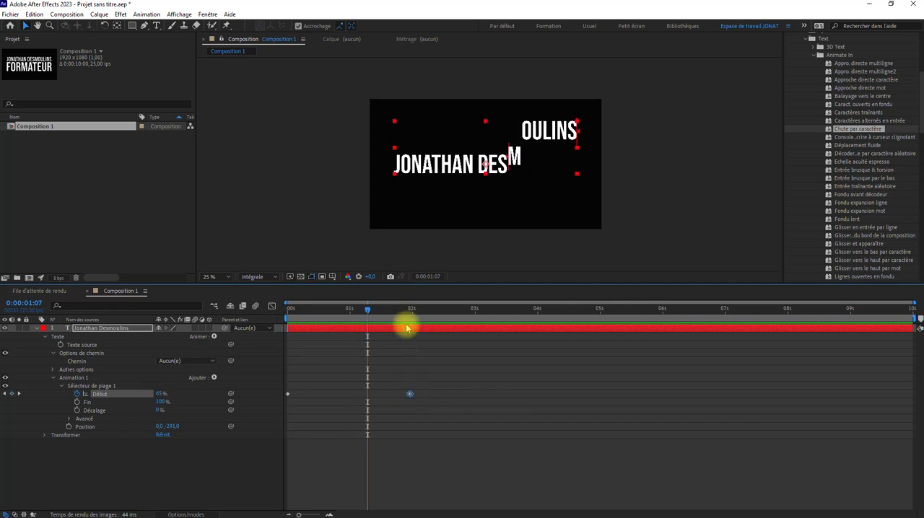
pyautogui.rightClick(410, 395)
pyautogui.click(432, 270)
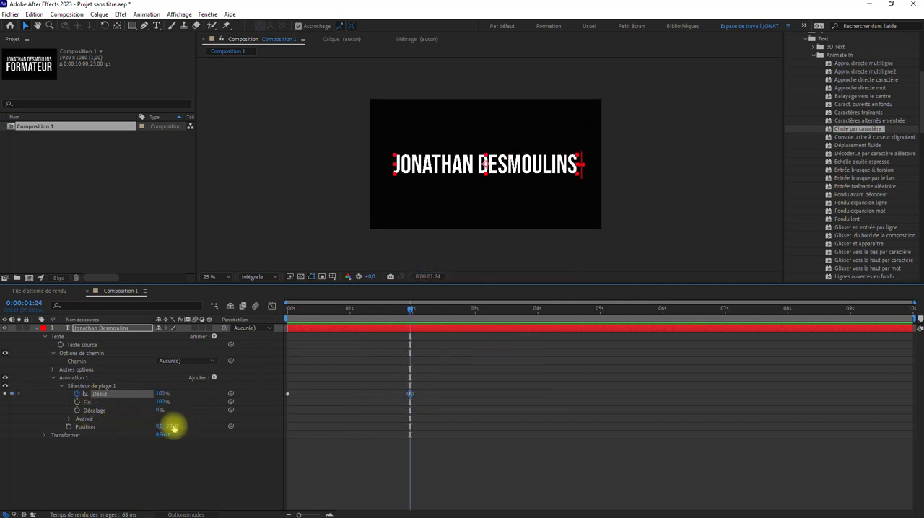
# Set Animation 1's vertical Position offset to -679 with the current time at 0 s, and preview the character drop animation.
pyautogui.moveTo(169, 428)
pyautogui.mouseDown()
pyautogui.moveTo(45, 429)
pyautogui.moveTo(439, 429)
pyautogui.moveTo(94, 444)
pyautogui.moveTo(305, 441)
pyautogui.moveTo(198, 448)
pyautogui.moveTo(177, 444)
pyautogui.moveTo(193, 446)
pyautogui.moveTo(209, 426)
pyautogui.moveTo(180, 428)
pyautogui.mouseUp()
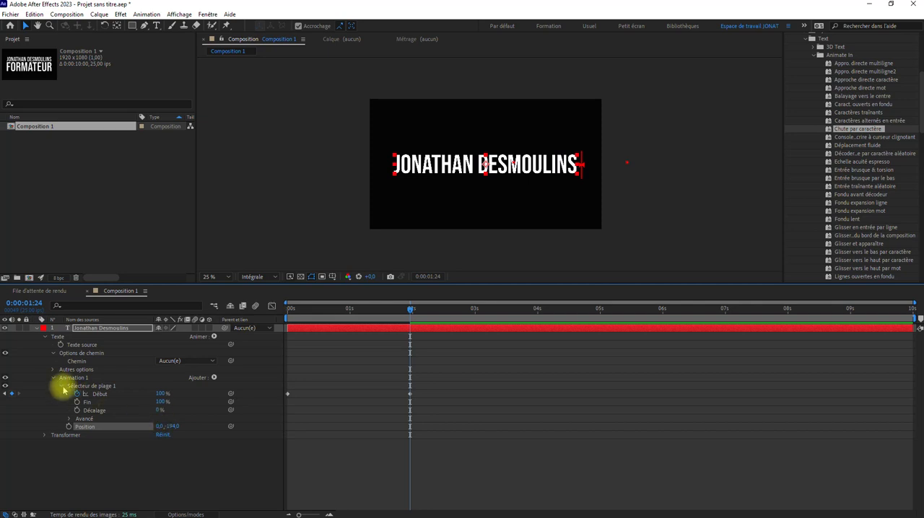
pyautogui.click(68, 422)
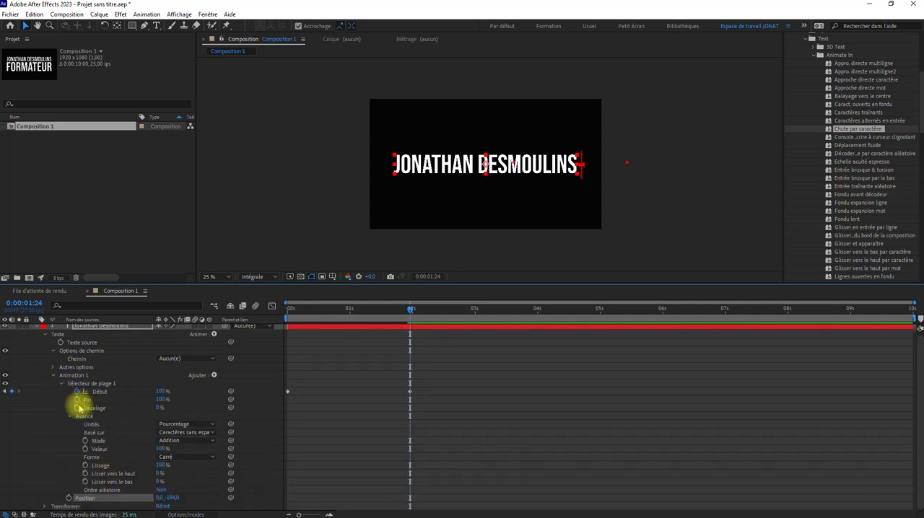
pyautogui.click(70, 416)
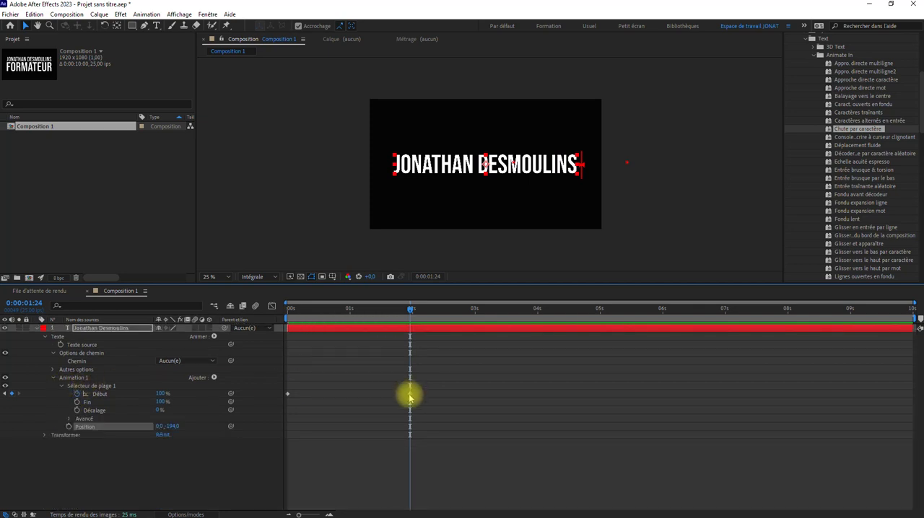
pyautogui.moveTo(331, 309); pyautogui.dragTo(232, 311)
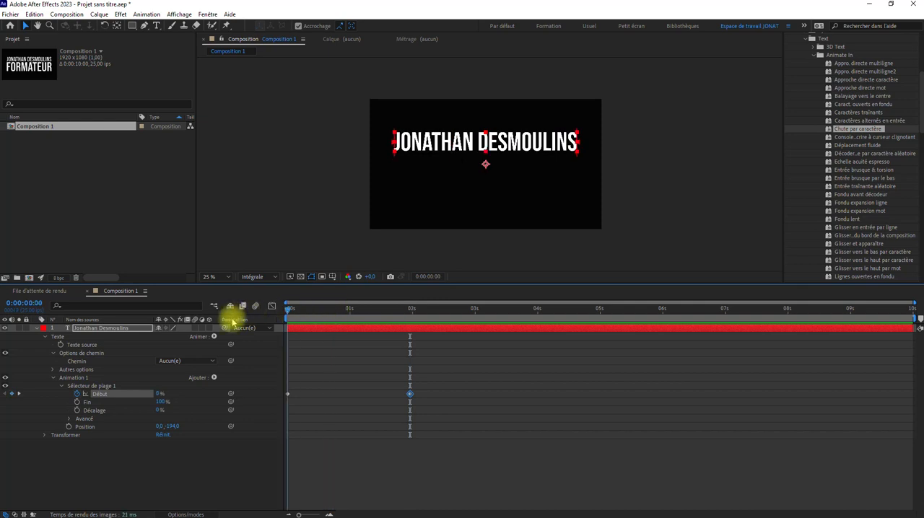
pyautogui.moveTo(172, 426); pyautogui.dragTo(70, 426)
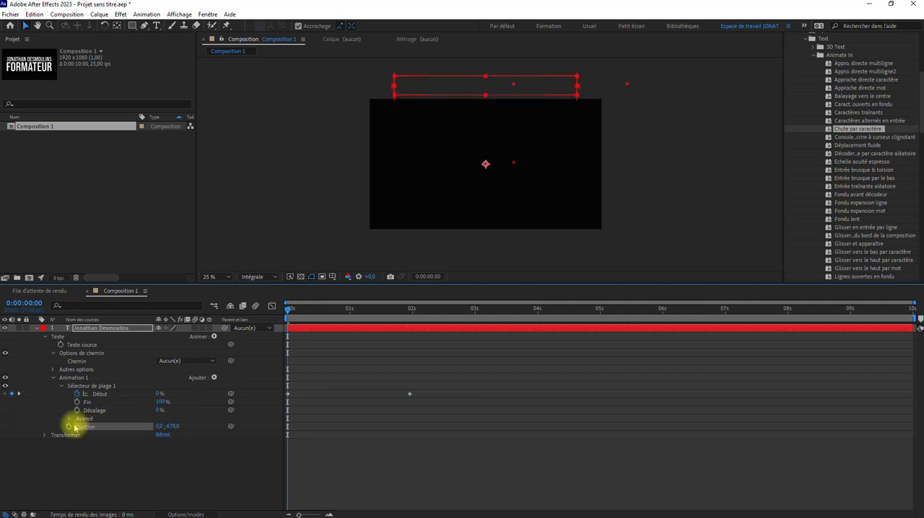
pyautogui.press('space')
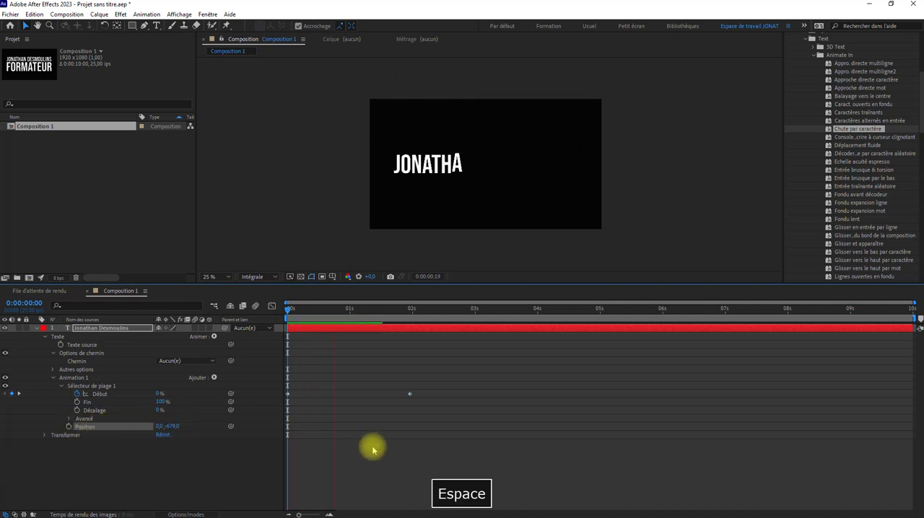
pyautogui.press('space')
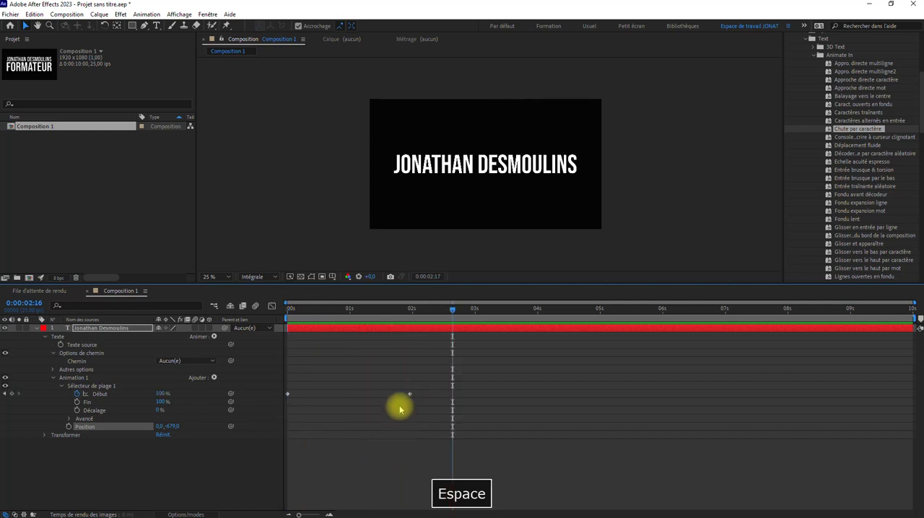
# Move the last Début keyframe to about 3.1 s, apply Lissage de vitesse to both Début keyframes and preview from the start.
pyautogui.moveTo(410, 394); pyautogui.dragTo(480, 394)
pyautogui.moveTo(524, 365); pyautogui.dragTo(255, 426)
pyautogui.rightClick(288, 395)
pyautogui.moveTo(360, 388)
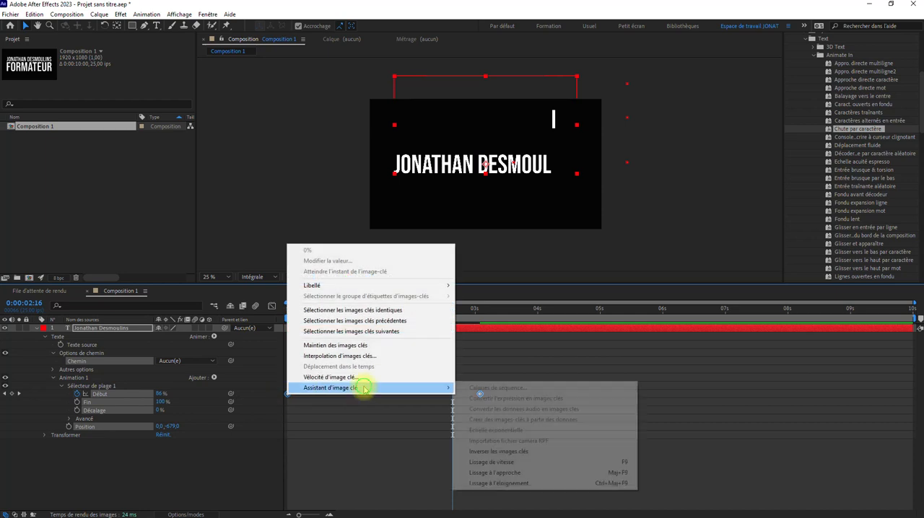
pyautogui.click(515, 458)
pyautogui.moveTo(451, 317); pyautogui.dragTo(149, 325)
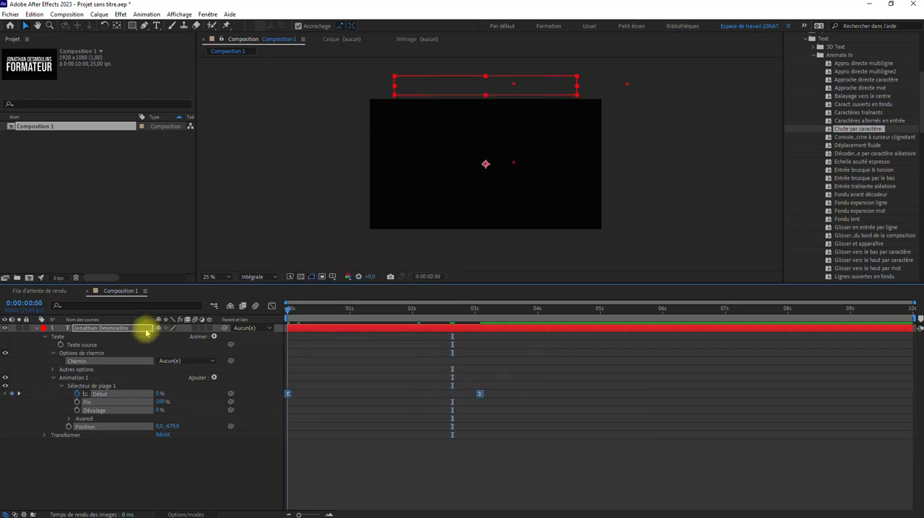
pyautogui.press('space')
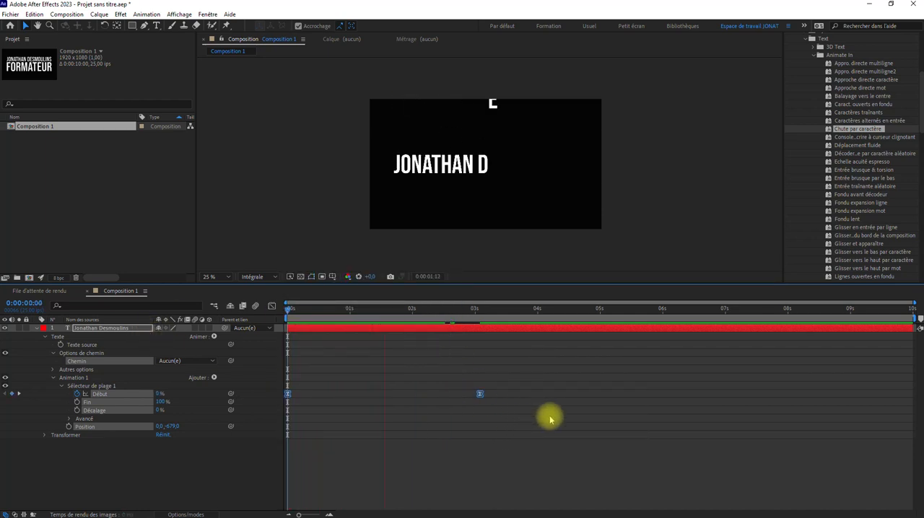
pyautogui.press('space')
# Try the Benguiat Bold font on the title, preview the animation from 0 s and undo the font change.
pyautogui.click(411, 309)
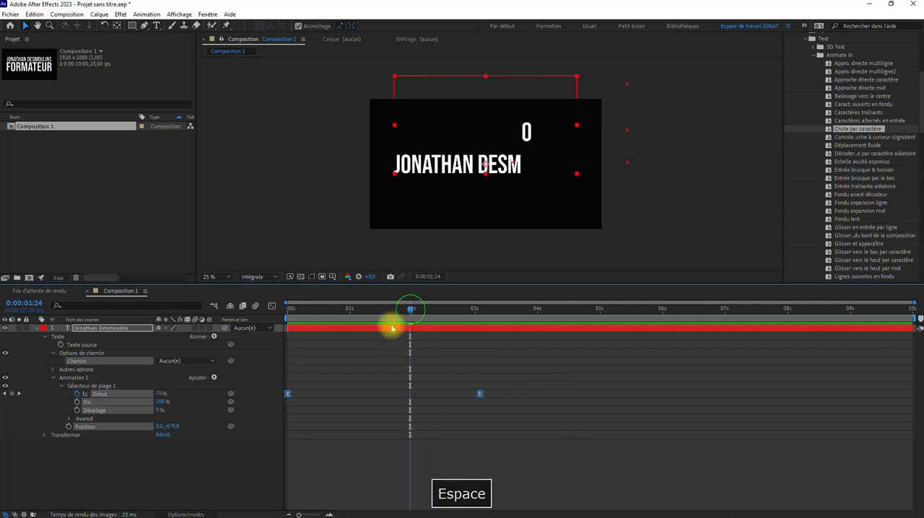
pyautogui.doubleClick(392, 329)
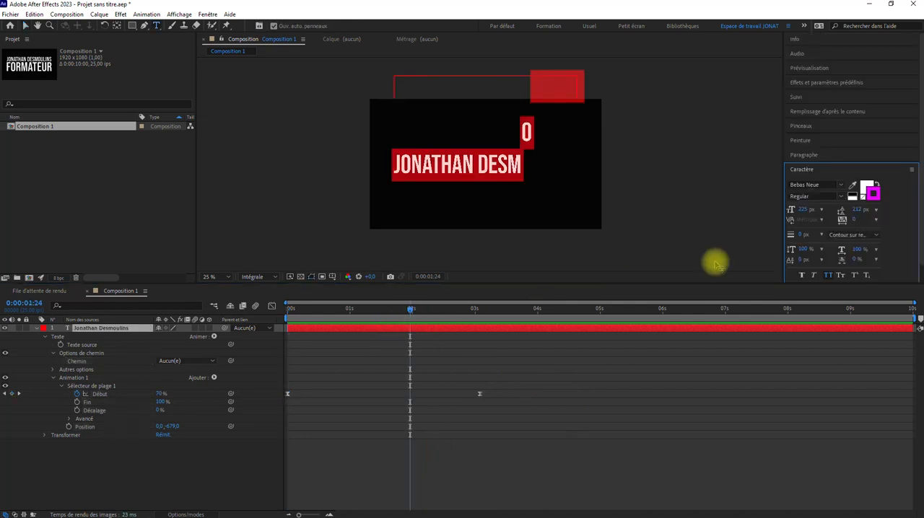
pyautogui.click(840, 186)
pyautogui.click(776, 237)
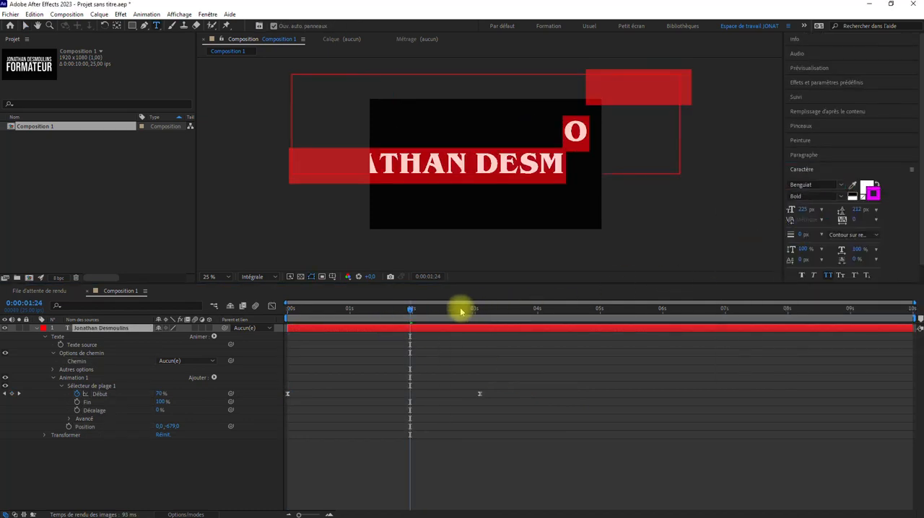
pyautogui.moveTo(412, 307); pyautogui.dragTo(226, 322)
pyautogui.press('space')
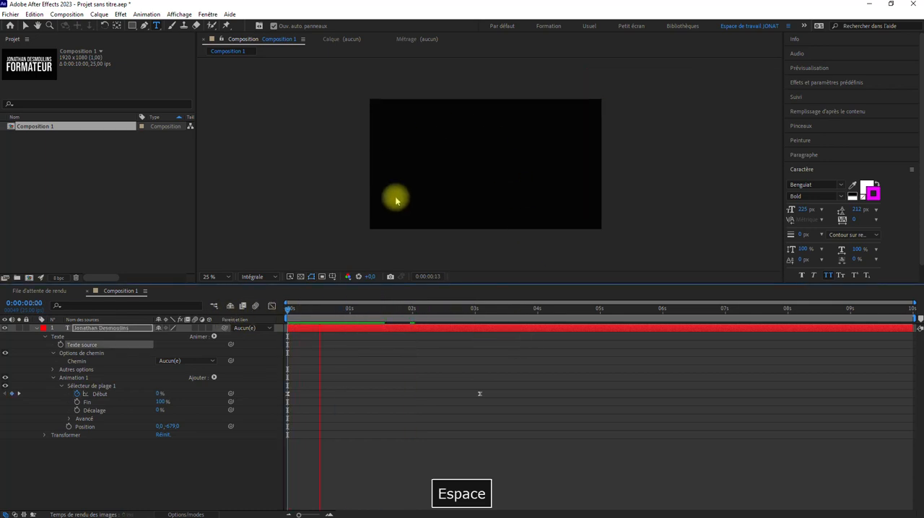
pyautogui.press('space')
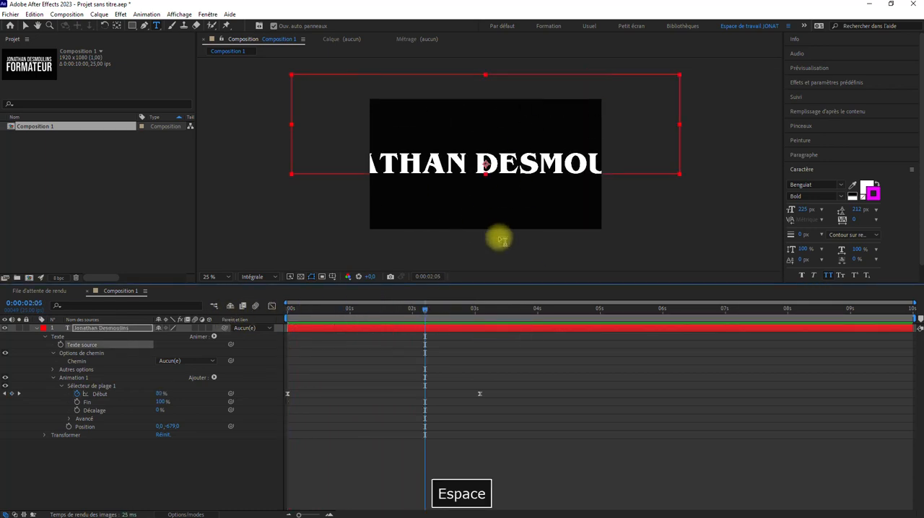
pyautogui.hotkey('ctrl', 'z')
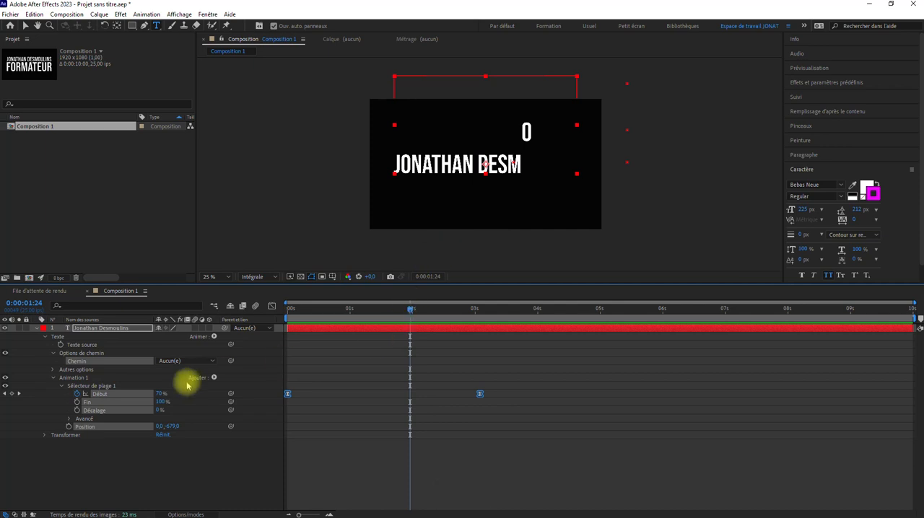
# Try lowering the range selector's Avancé Valeur to 47 % with the current time at 0:00:01:17, and restore it to 100 %.
pyautogui.click(199, 458)
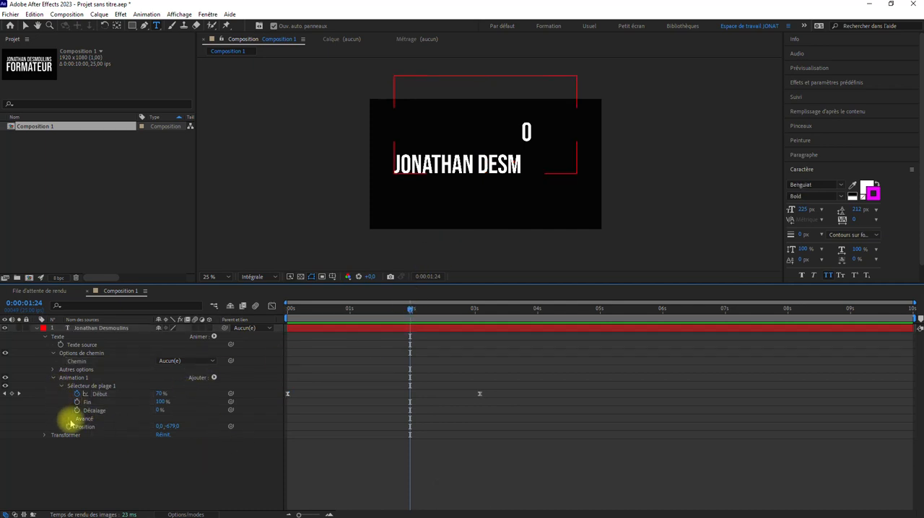
pyautogui.click(69, 418)
pyautogui.click(61, 387)
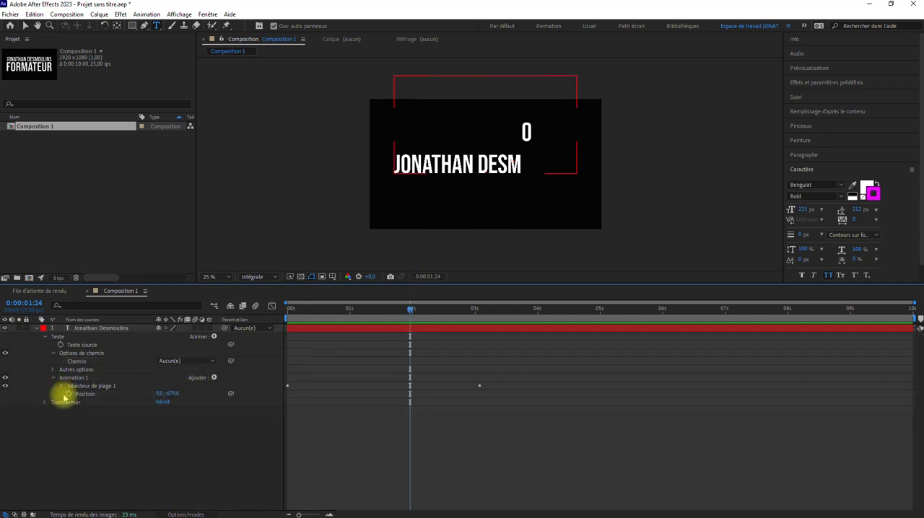
pyautogui.click(61, 387)
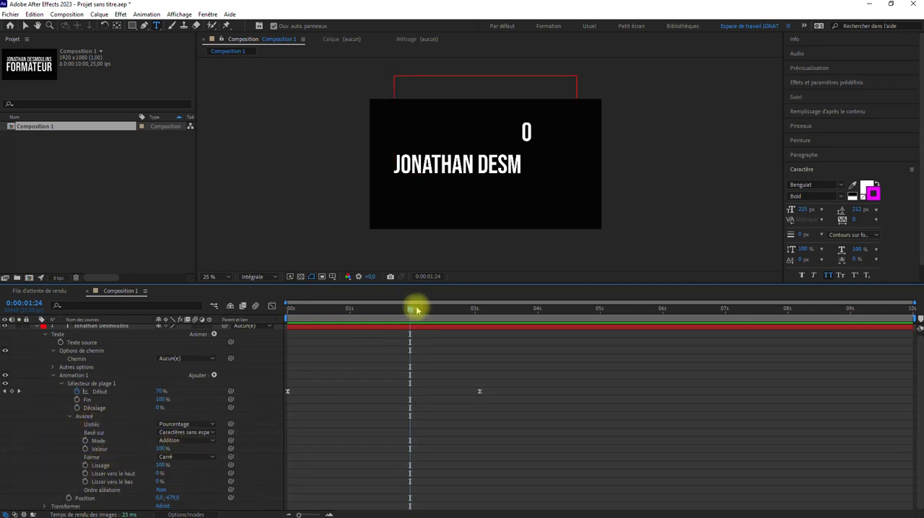
pyautogui.moveTo(417, 309); pyautogui.dragTo(392, 310)
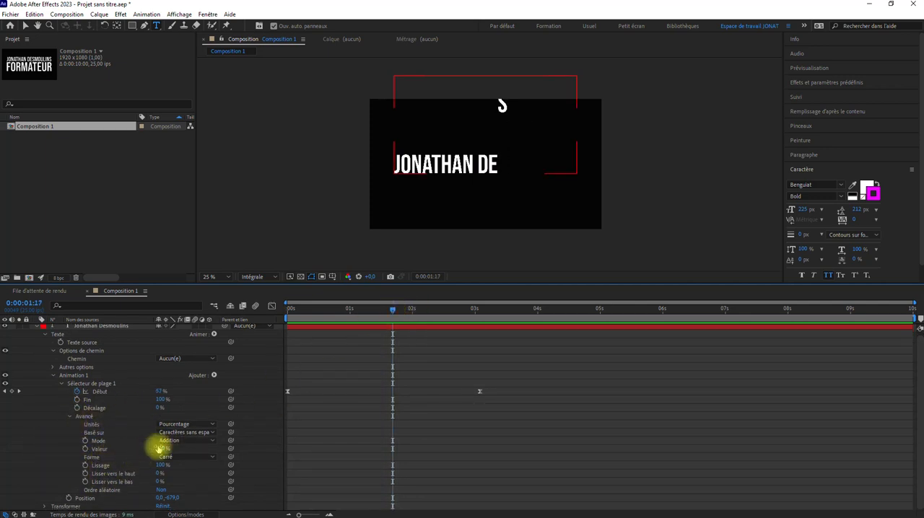
pyautogui.moveTo(159, 448); pyautogui.dragTo(130, 444)
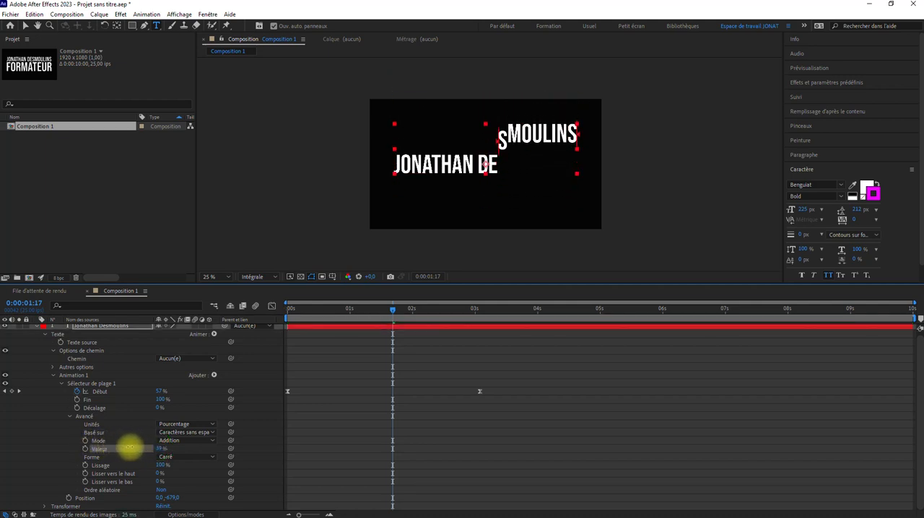
pyautogui.moveTo(388, 312); pyautogui.dragTo(392, 342)
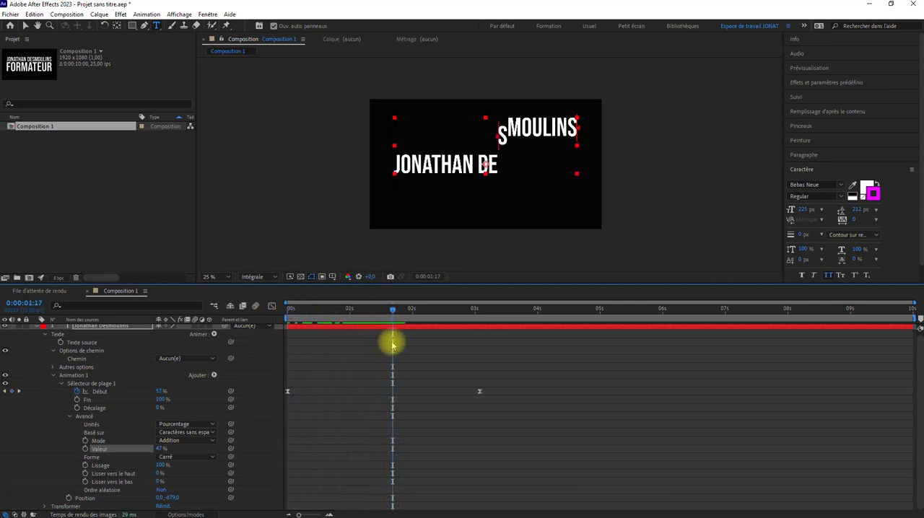
pyautogui.moveTo(159, 450); pyautogui.dragTo(292, 446)
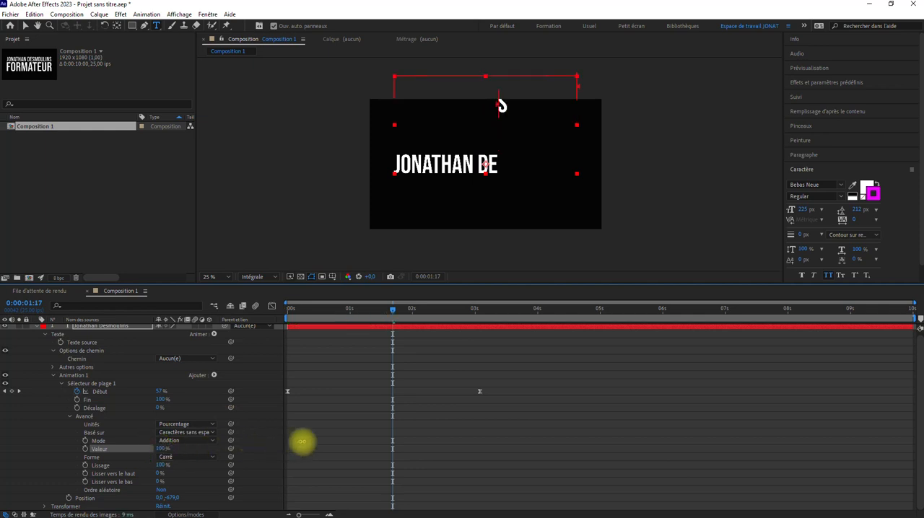
# Set Lisser vers le haut and Lisser vers le bas to 100 % in the range selector, and preview the animation from 0 s.
pyautogui.moveTo(392, 311); pyautogui.dragTo(368, 322)
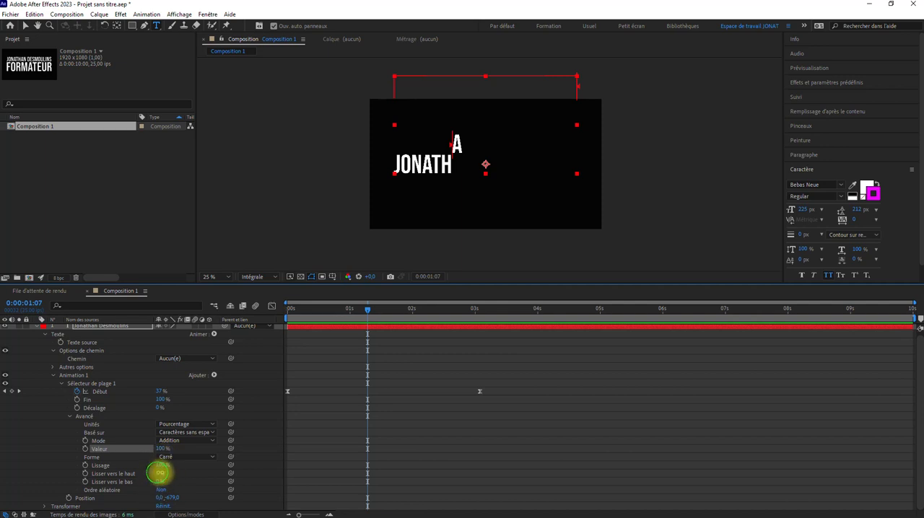
pyautogui.moveTo(160, 473); pyautogui.dragTo(409, 468)
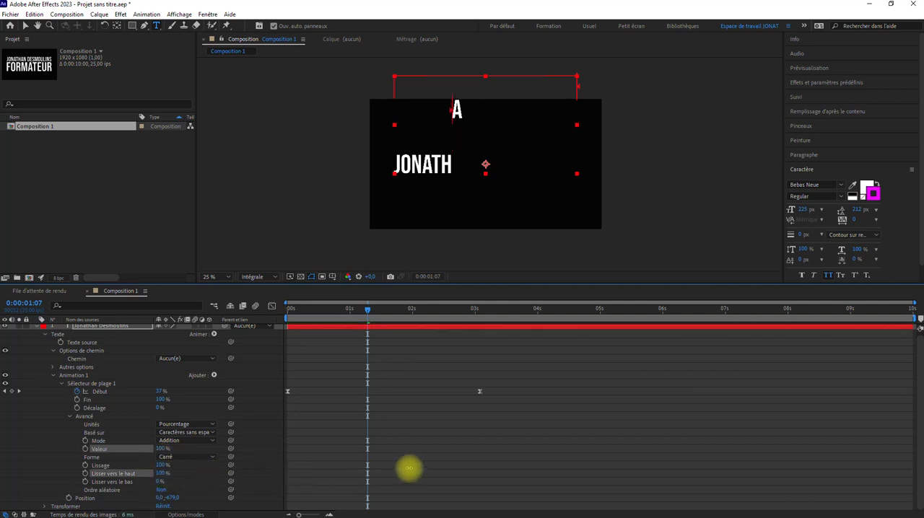
pyautogui.moveTo(159, 481); pyautogui.dragTo(437, 454)
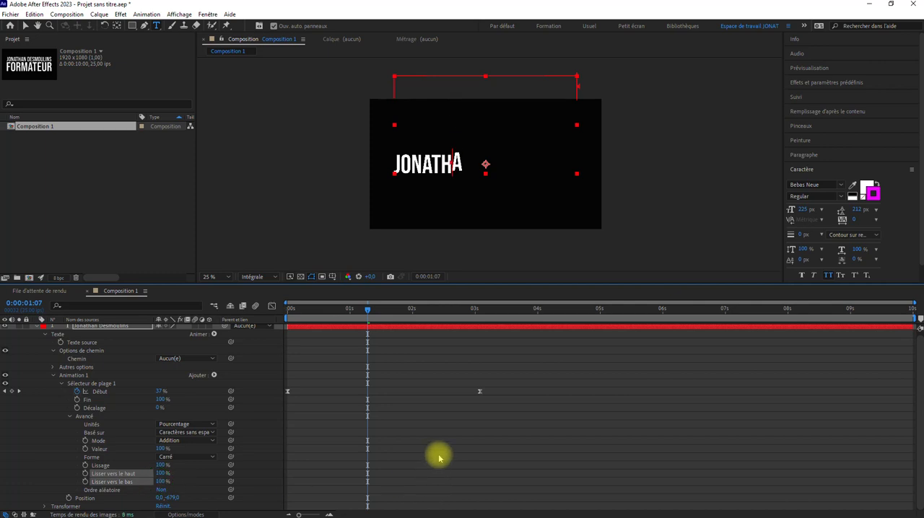
pyautogui.moveTo(367, 309); pyautogui.dragTo(199, 313)
pyautogui.press('space')
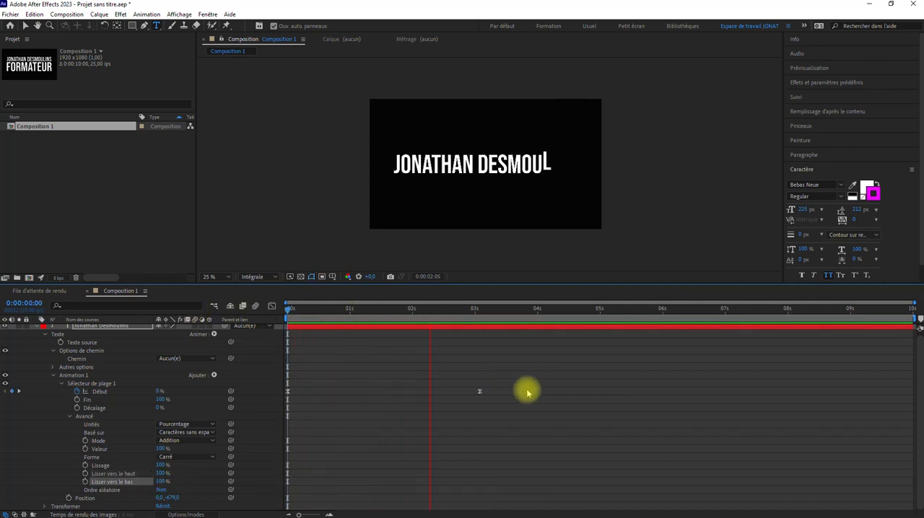
pyautogui.press('space')
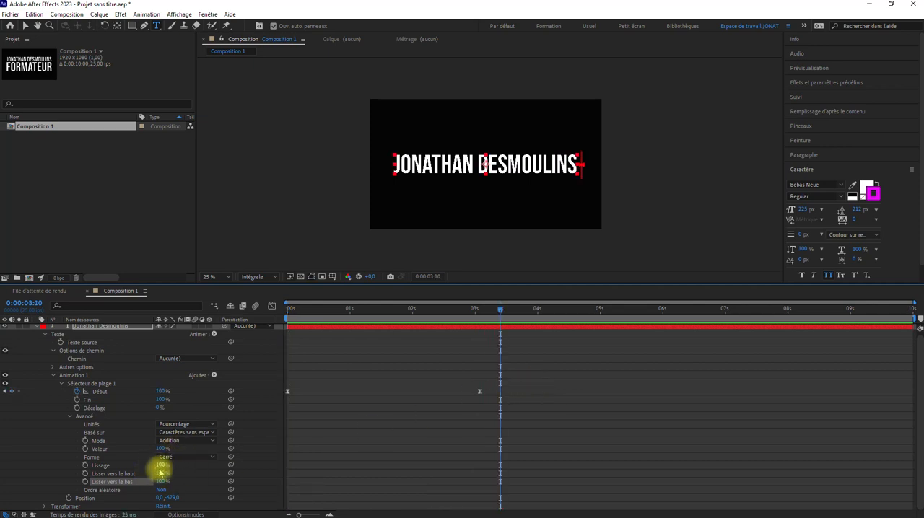
# Delete Animation 1 from the text layer, return the current time to 0 s and collapse the layer's properties.
pyautogui.click(72, 417)
pyautogui.click(53, 375)
pyautogui.click(387, 367)
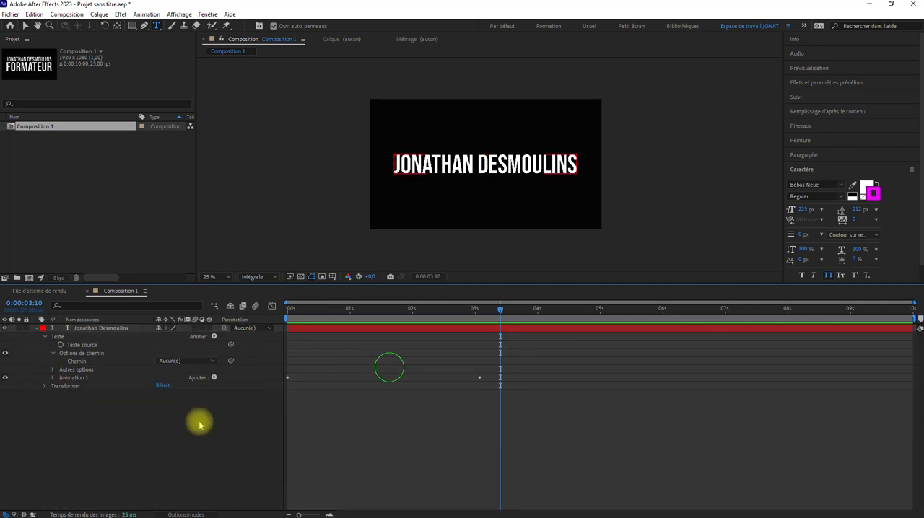
pyautogui.click(72, 378)
pyautogui.press('Delete')
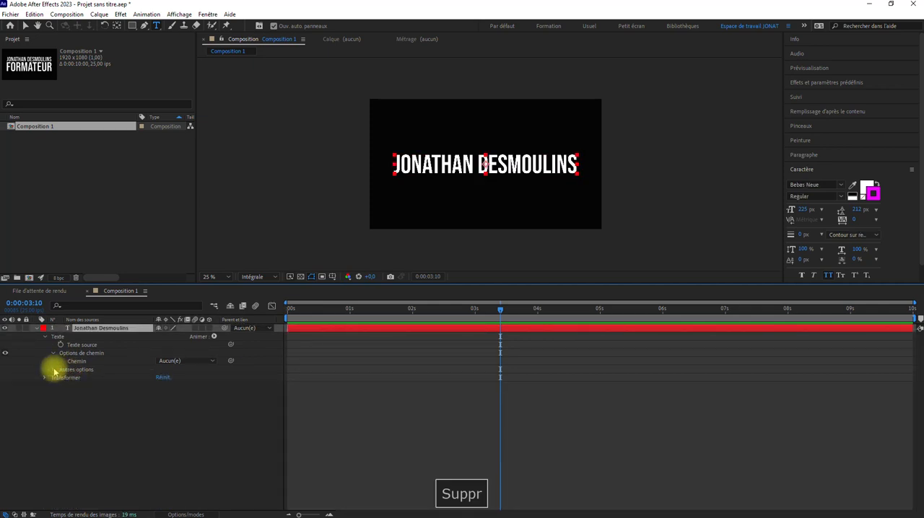
pyautogui.click(52, 369)
pyautogui.click(52, 369)
pyautogui.press('Home')
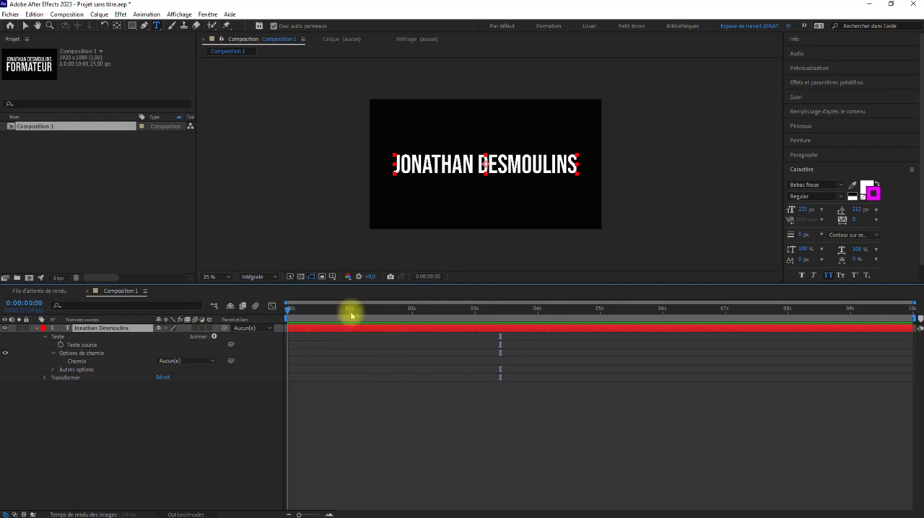
pyautogui.click(36, 328)
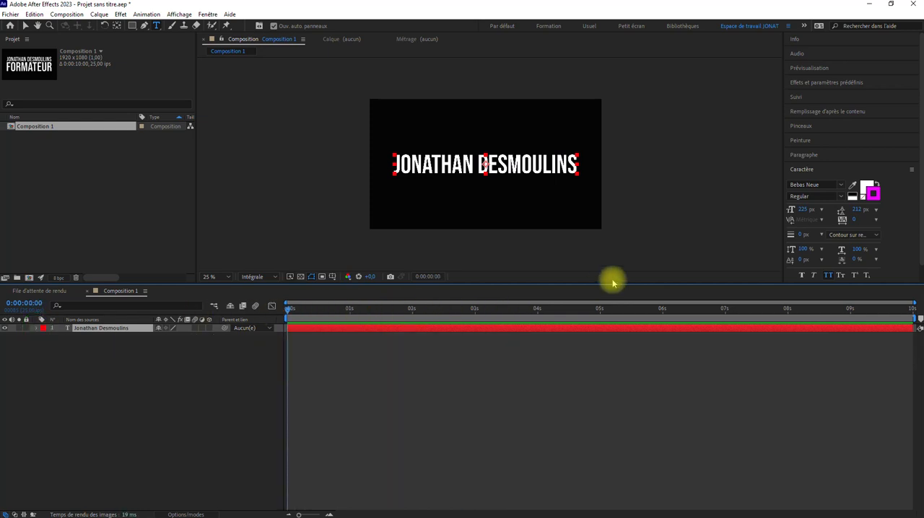
# Browse the text preset folders 3D Text, Animate In and Animate Out, and collapse them again.
pyautogui.click(814, 81)
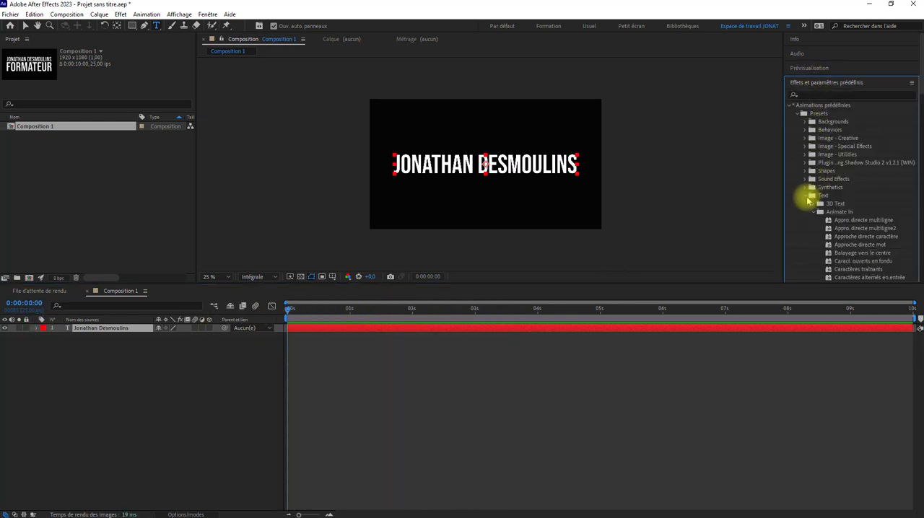
pyautogui.click(814, 205)
pyautogui.scroll(-5, 830, 184)
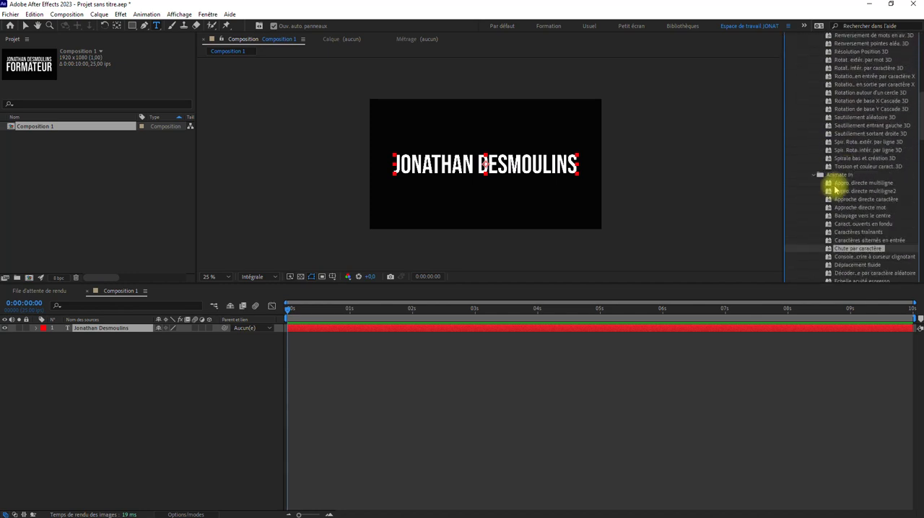
pyautogui.scroll(4, 823, 189)
pyautogui.click(814, 180)
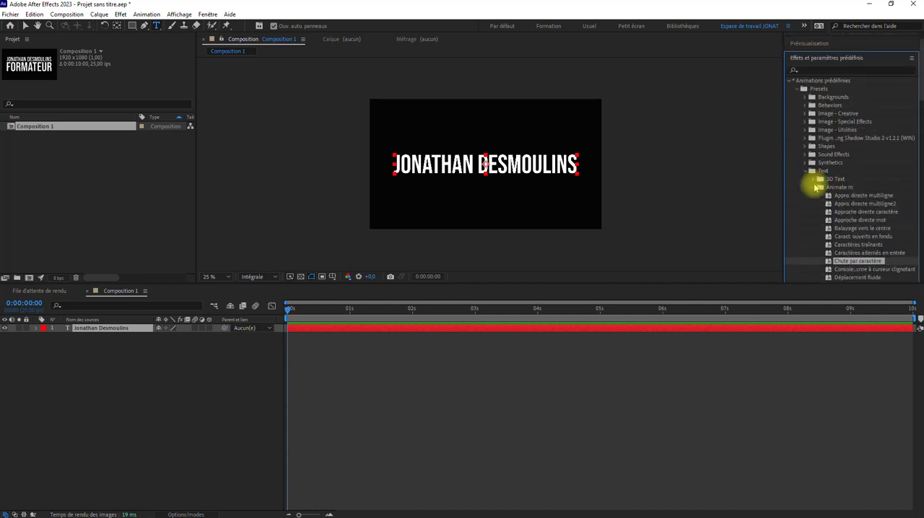
pyautogui.scroll(-3, 830, 159)
pyautogui.scroll(-4, 843, 189)
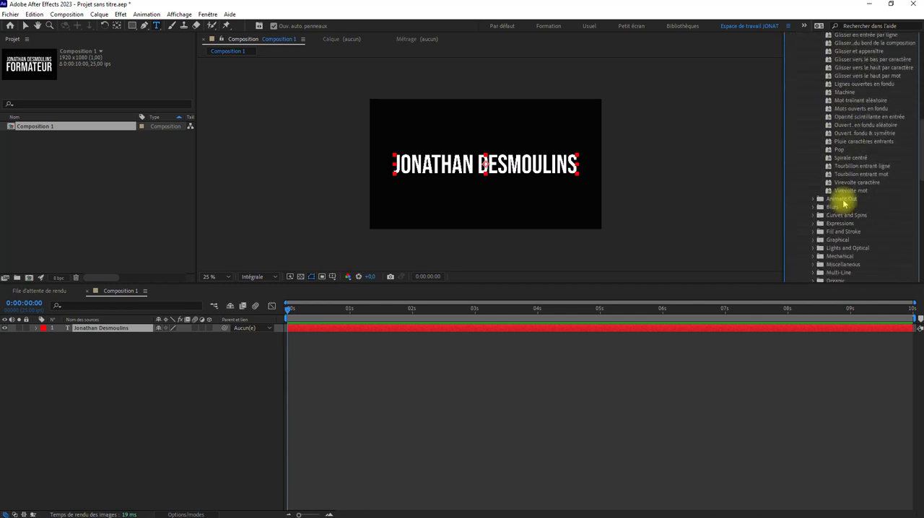
pyautogui.scroll(6, 843, 205)
pyautogui.click(813, 114)
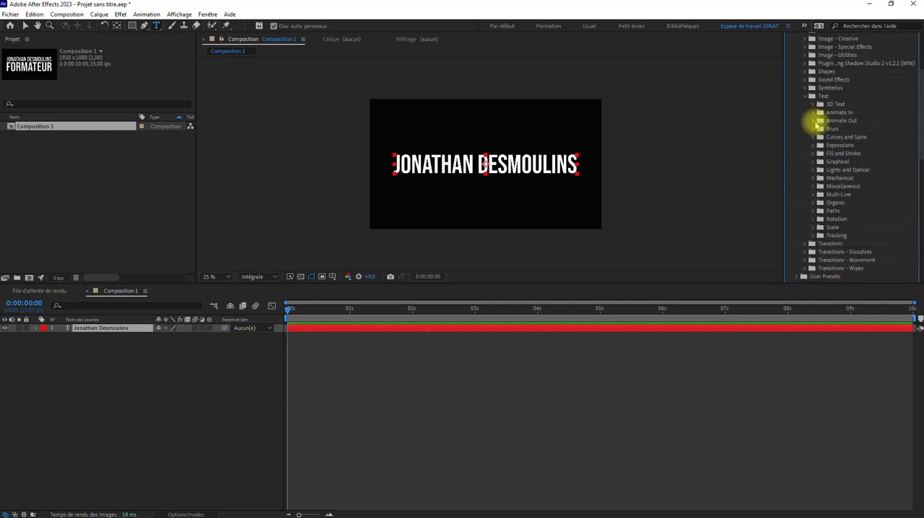
pyautogui.click(814, 121)
pyautogui.scroll(-4, 859, 138)
pyautogui.scroll(4, 858, 142)
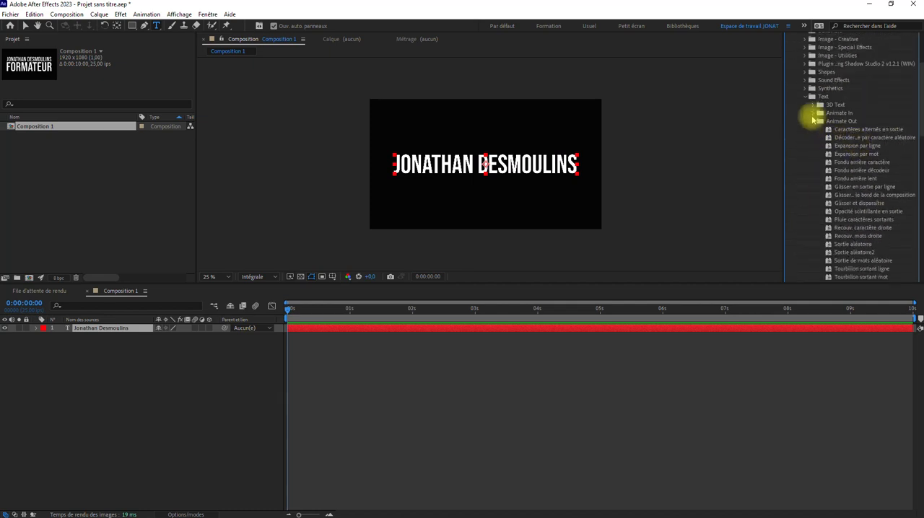
pyautogui.click(813, 121)
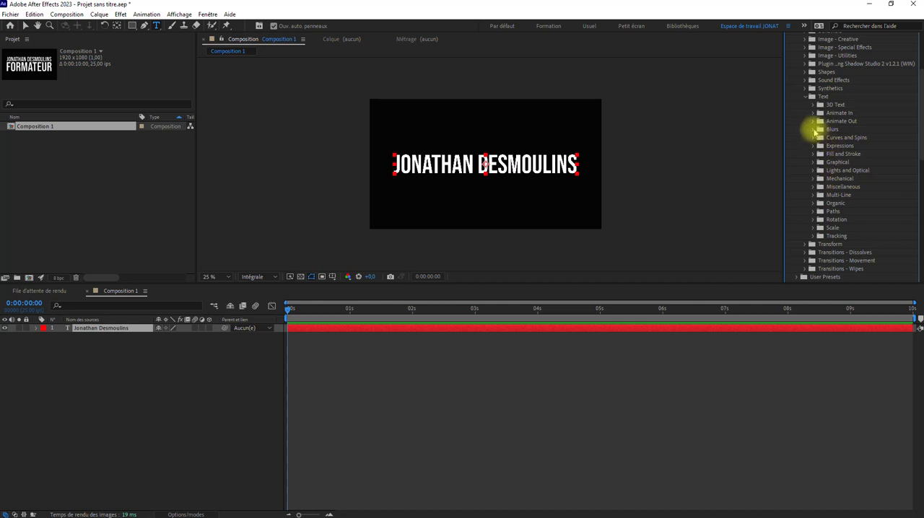
# Try the Flou mot preset from the Blurs folder on the title, preview it from 0 s and undo it.
pyautogui.click(813, 129)
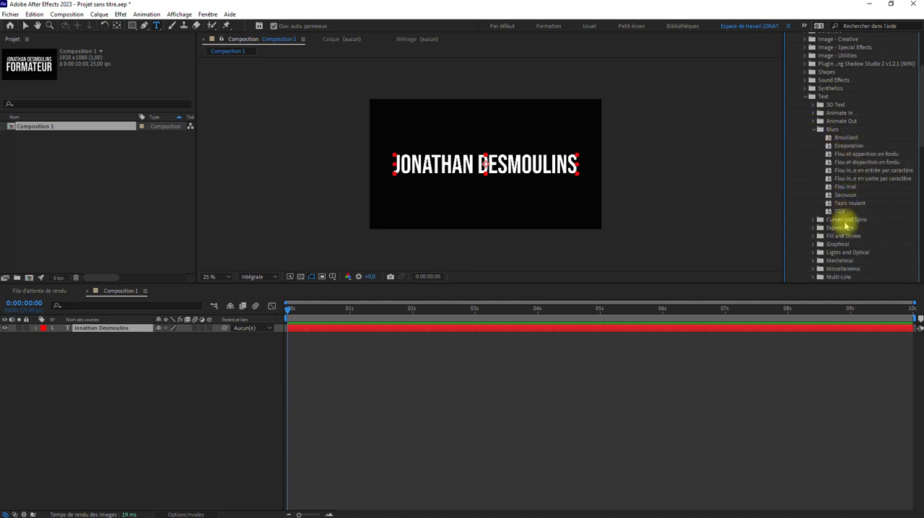
pyautogui.moveTo(848, 189); pyautogui.dragTo(521, 188)
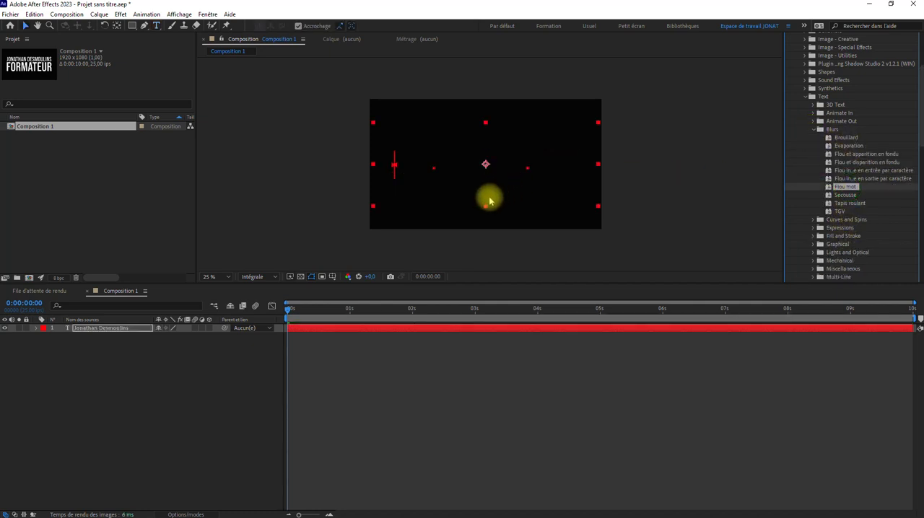
pyautogui.press('space')
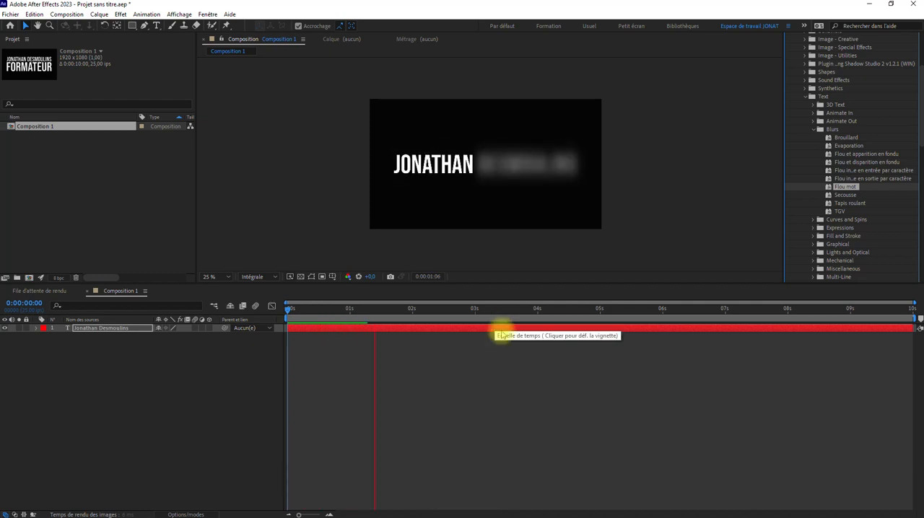
pyautogui.press('space')
pyautogui.hotkey('ctrl', 'z')
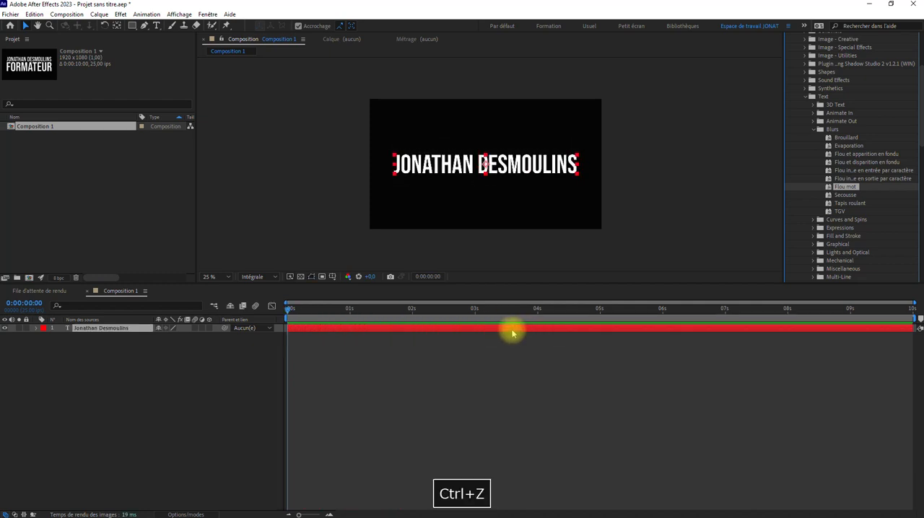
# Try the TGV blur preset on the title, preview it from 0 s and undo it.
pyautogui.moveTo(840, 211); pyautogui.dragTo(520, 173)
pyautogui.press('space')
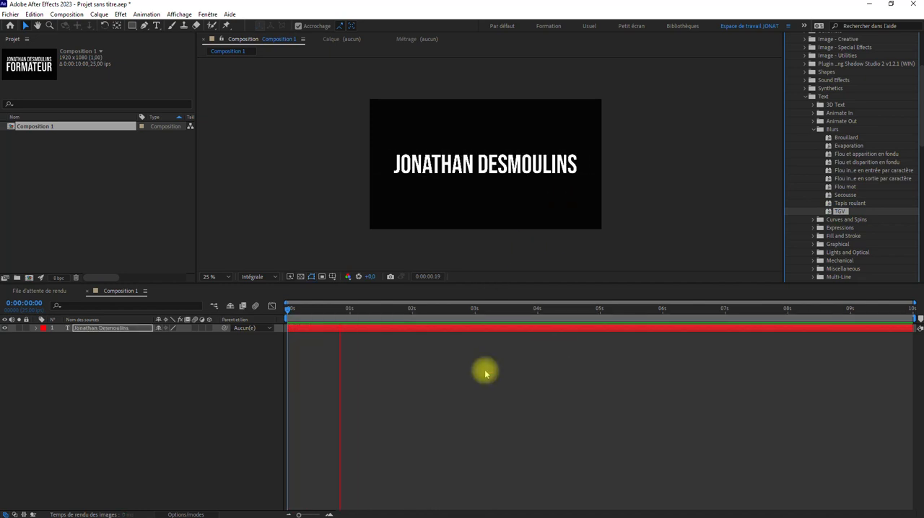
pyautogui.hotkey('ctrl', 'z')
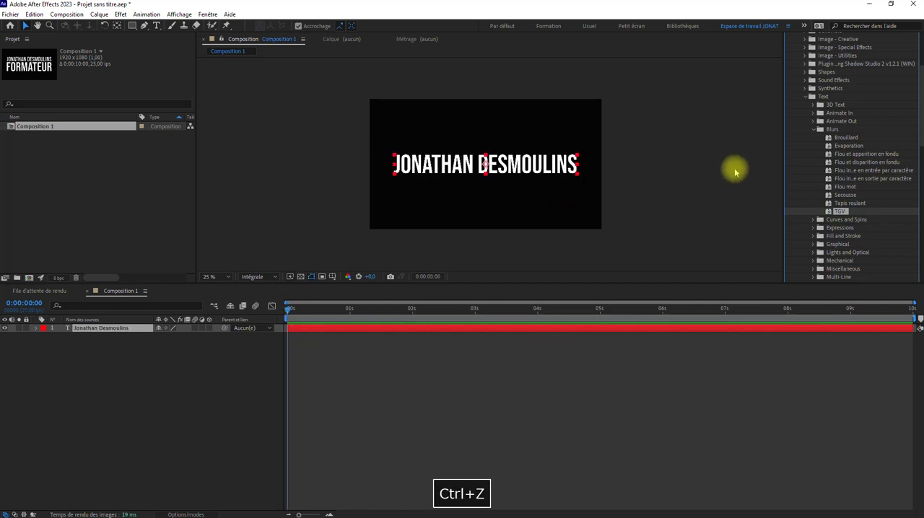
# Collapse the Animations prédéfinies tree, reduce the timeline's height to give the composition view more room, and briefly play the composition.
pyautogui.scroll(4, 825, 93)
pyautogui.click(793, 113)
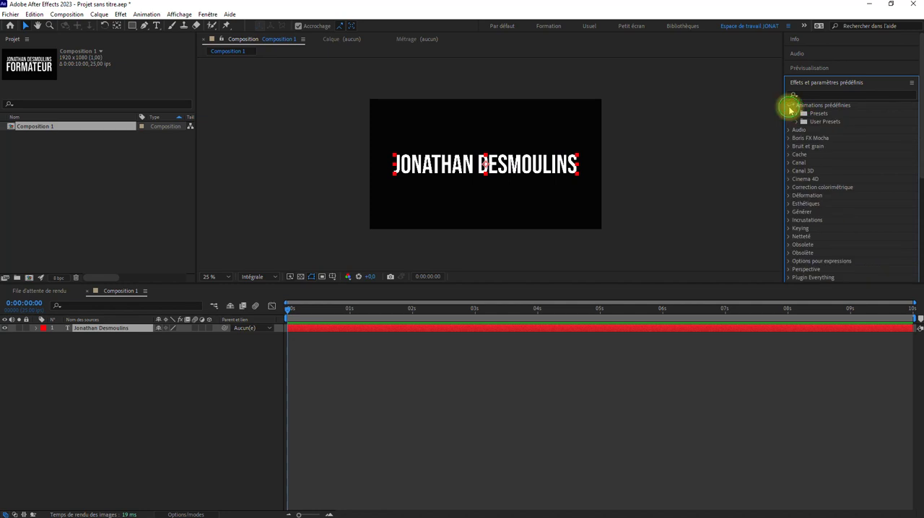
pyautogui.click(790, 105)
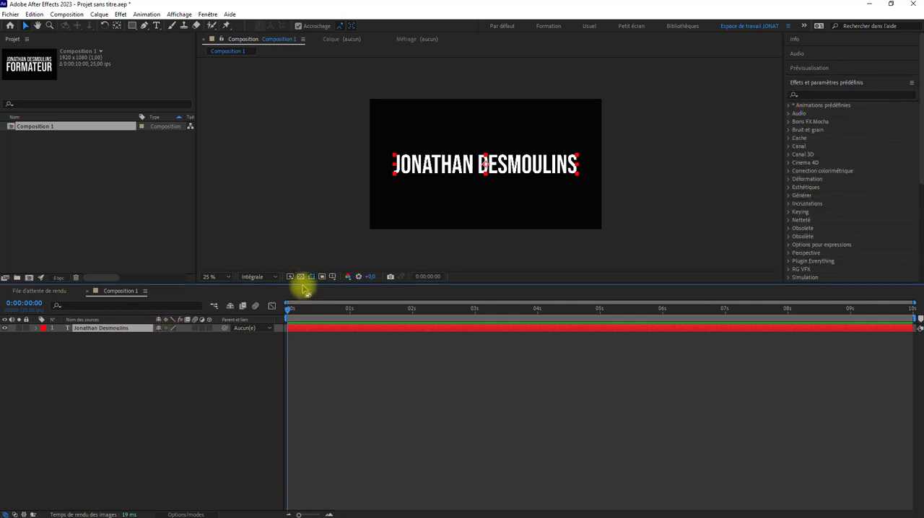
pyautogui.moveTo(303, 283); pyautogui.dragTo(256, 391)
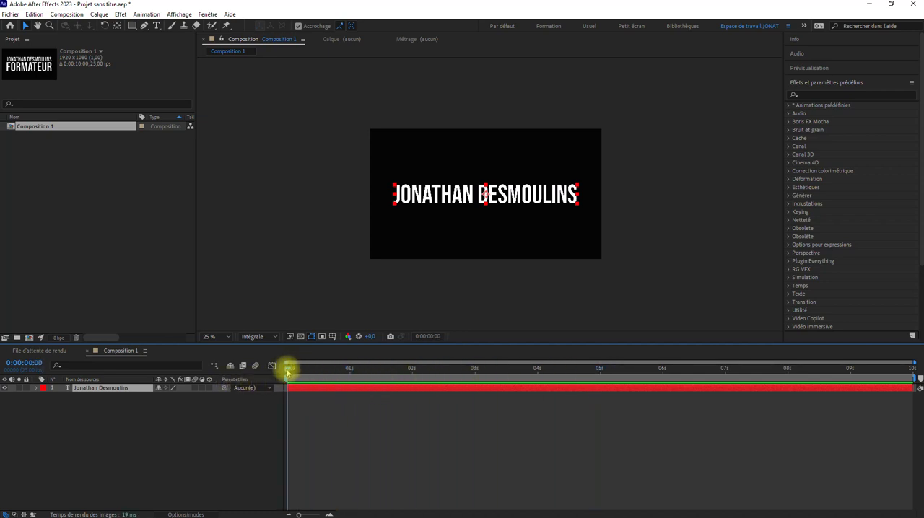
pyautogui.press('space')
pyautogui.press('space')
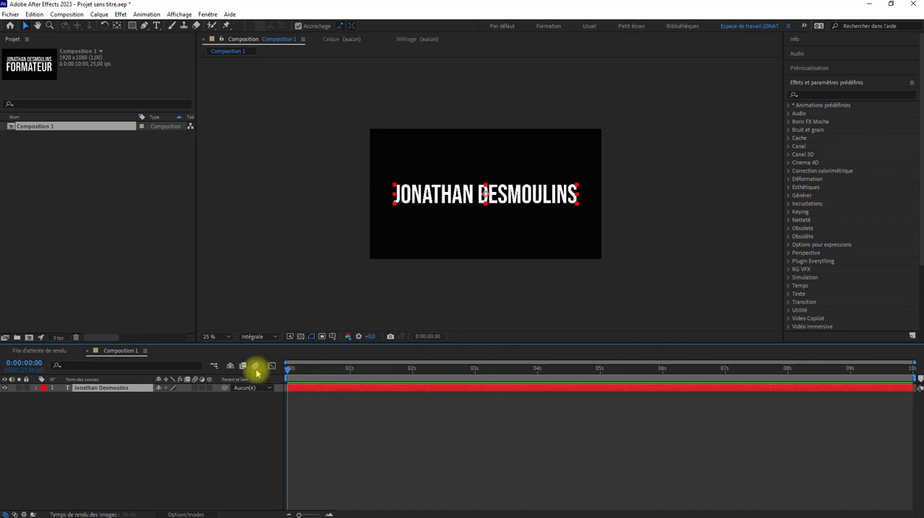
# Open the animation presets for browsing in Adobe Bridge and maximise its window.
pyautogui.click(147, 15)
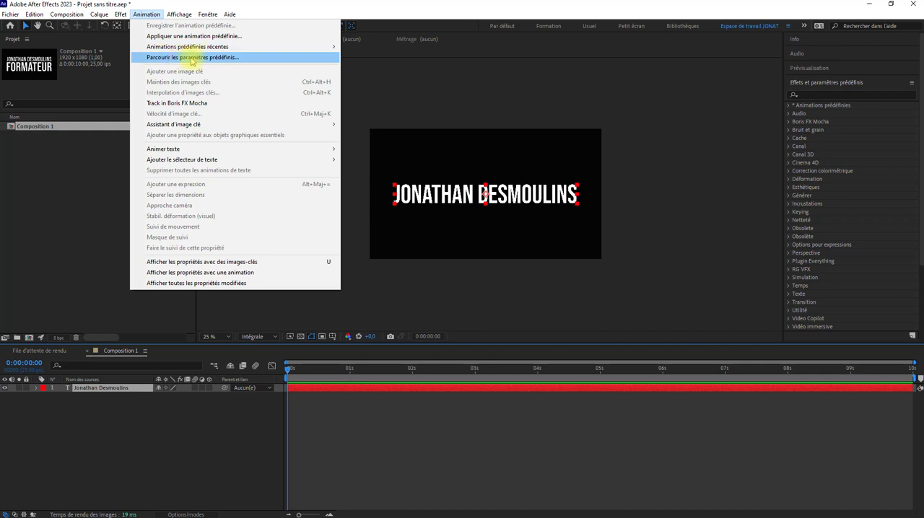
pyautogui.click(239, 58)
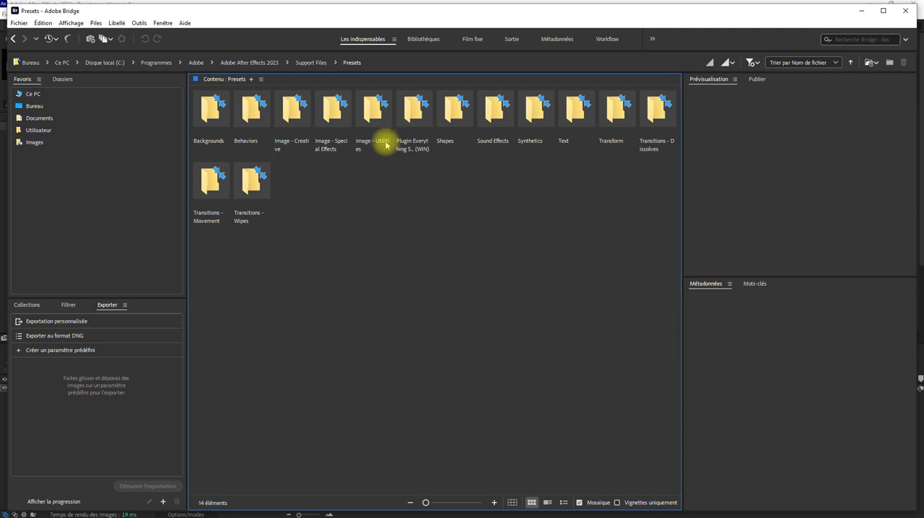
pyautogui.click(883, 12)
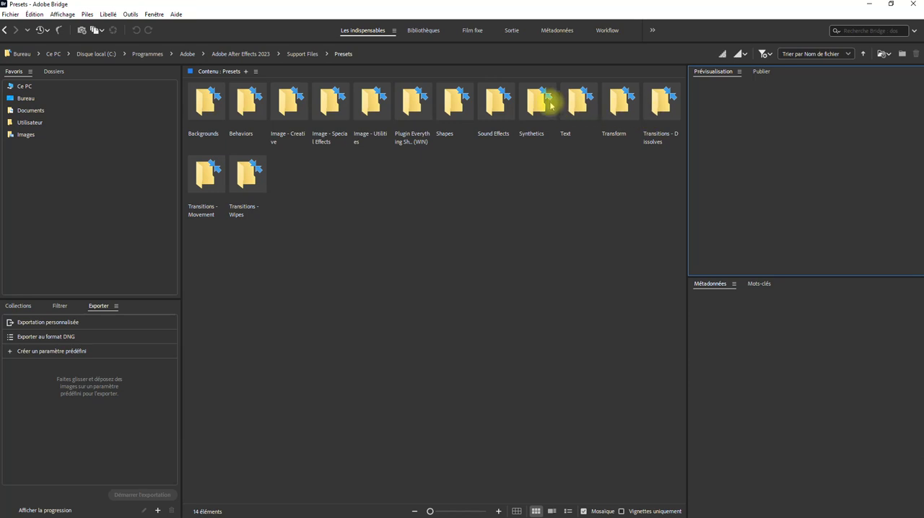
# Open the Text presets folder, look over its Animate In, Animate Out and Blurs subfolders, and open the 3D Text folder.
pyautogui.click(575, 106)
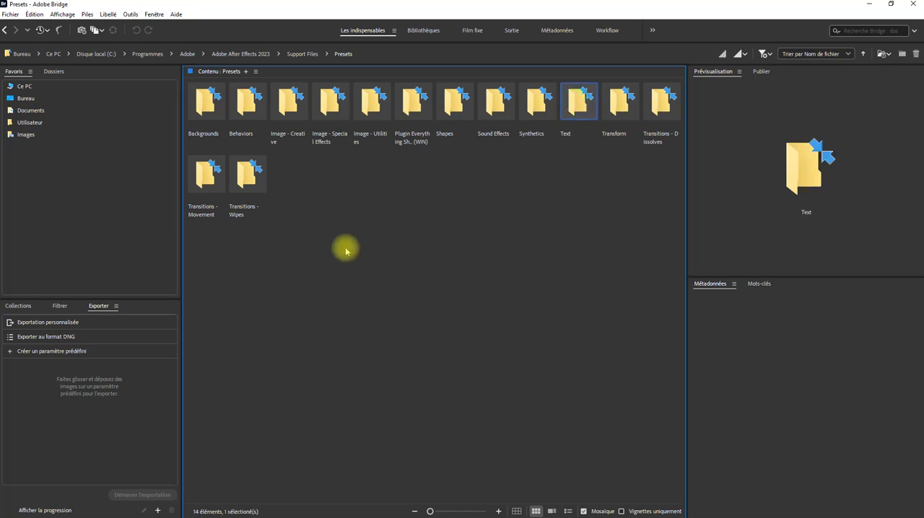
pyautogui.doubleClick(579, 104)
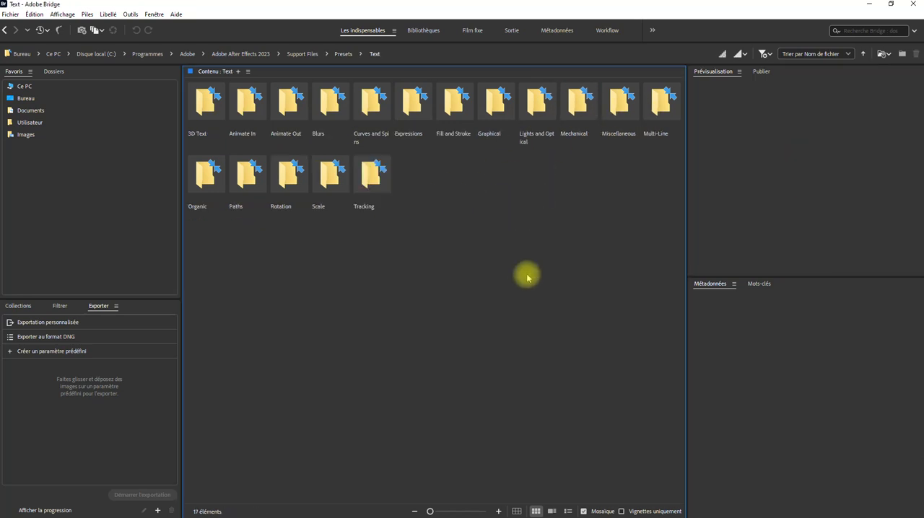
pyautogui.click(206, 109)
pyautogui.click(244, 105)
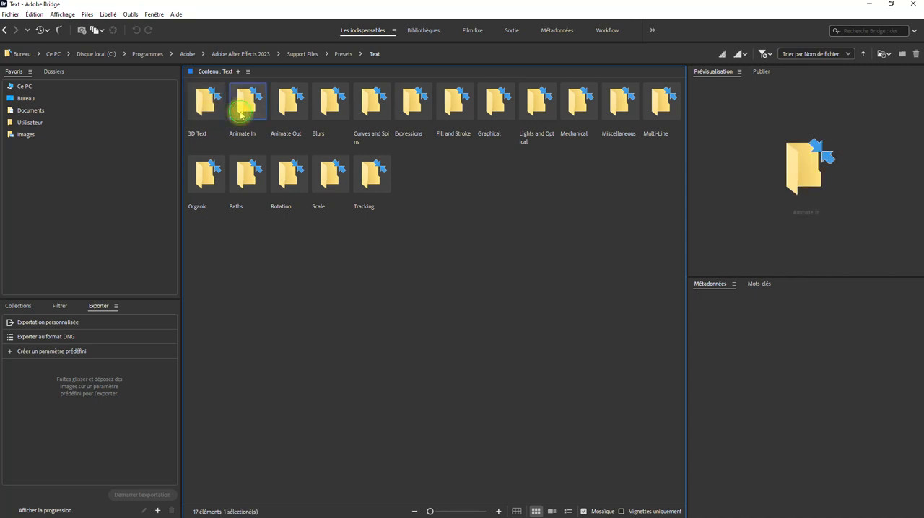
pyautogui.click(296, 108)
pyautogui.click(330, 104)
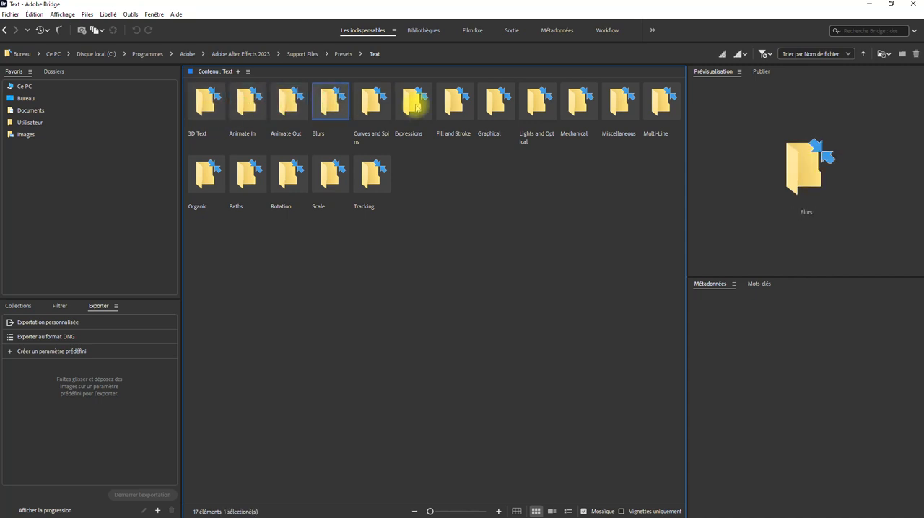
pyautogui.doubleClick(202, 102)
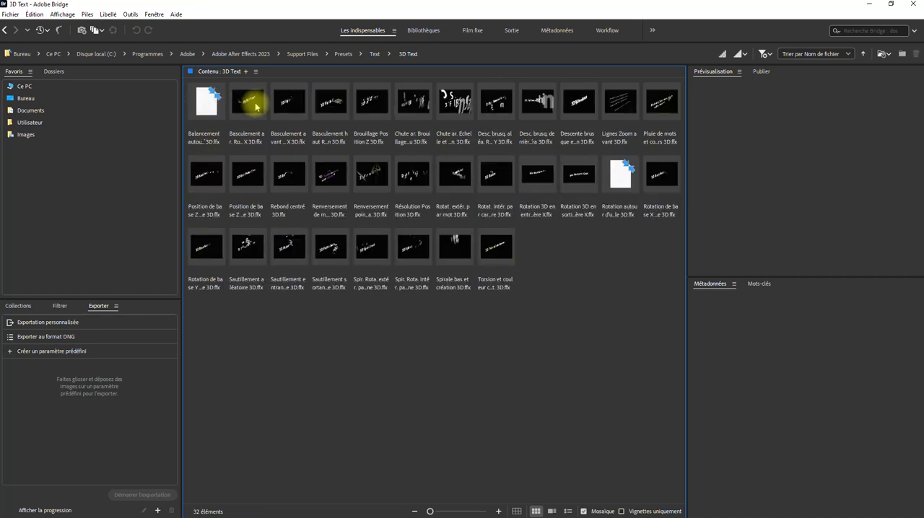
# Preview the 3D presets Basculement ar. Rotation X, Rotat. intér. par caractère and Spir. Rota. extér. par ligne.
pyautogui.click(251, 105)
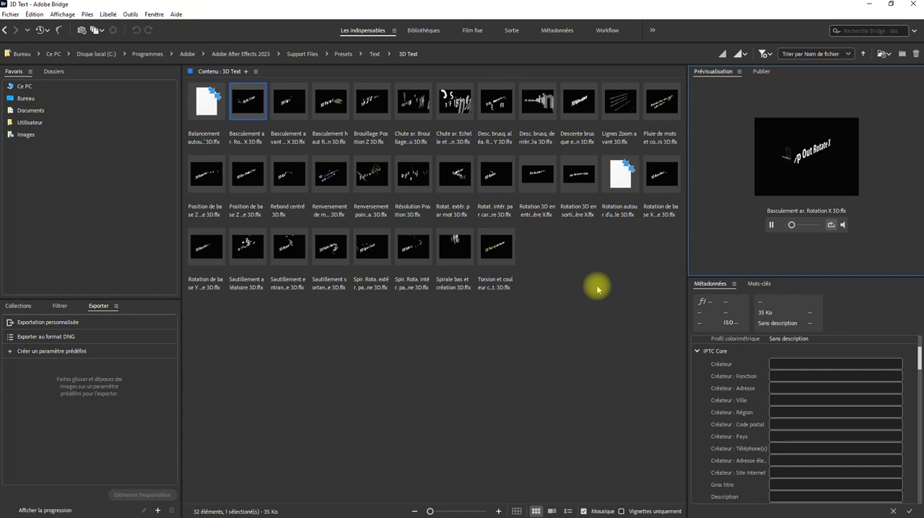
pyautogui.click(494, 184)
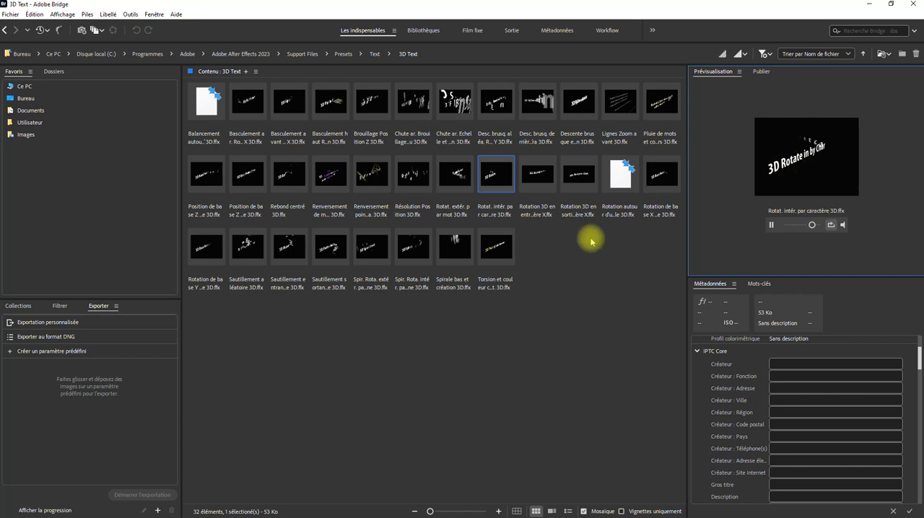
pyautogui.click(377, 245)
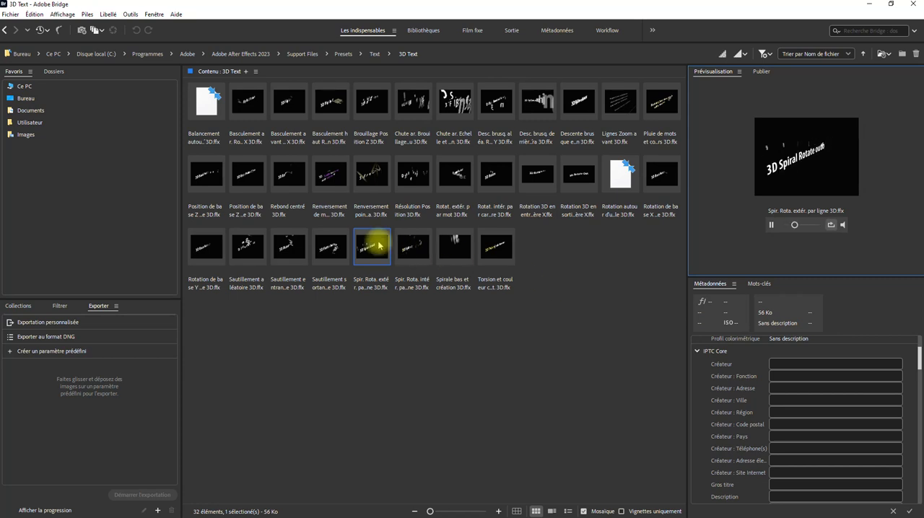
# Select the Sautillement sortant droite 3D preset and play its preview.
pyautogui.click(330, 249)
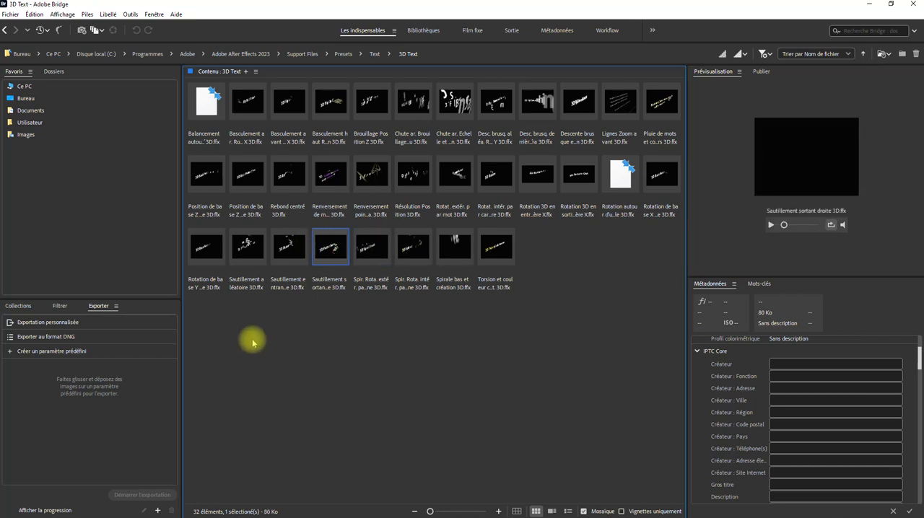
pyautogui.click(771, 224)
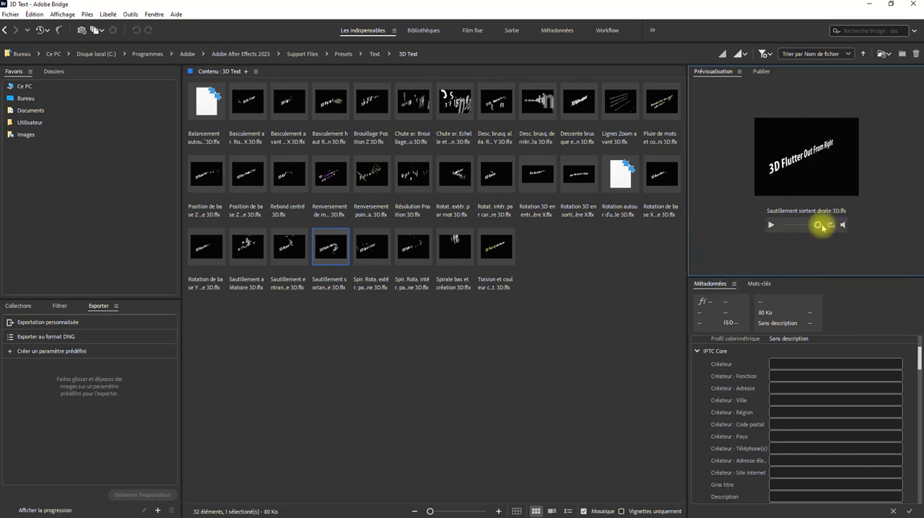
pyautogui.click(771, 225)
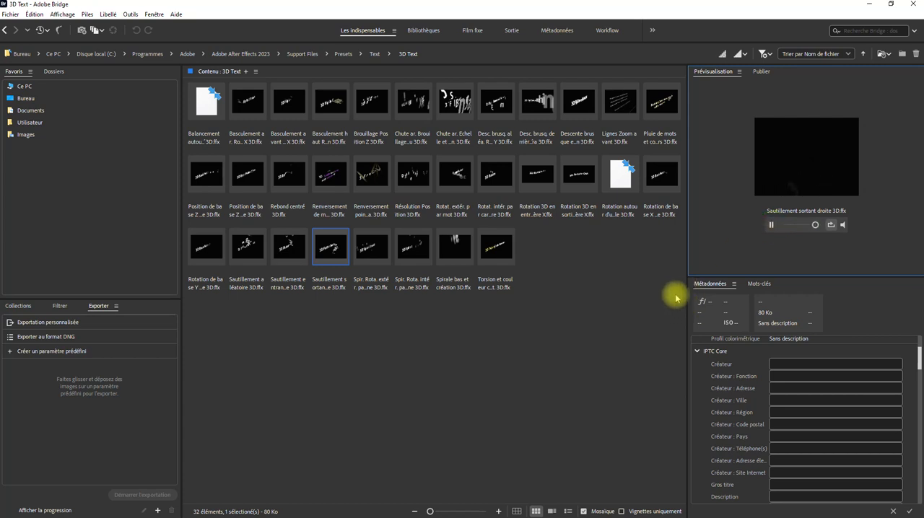
# Play and pause the preview of the Sautillement entrant gauche 3D preset, keeping that preset selected.
pyautogui.click(303, 253)
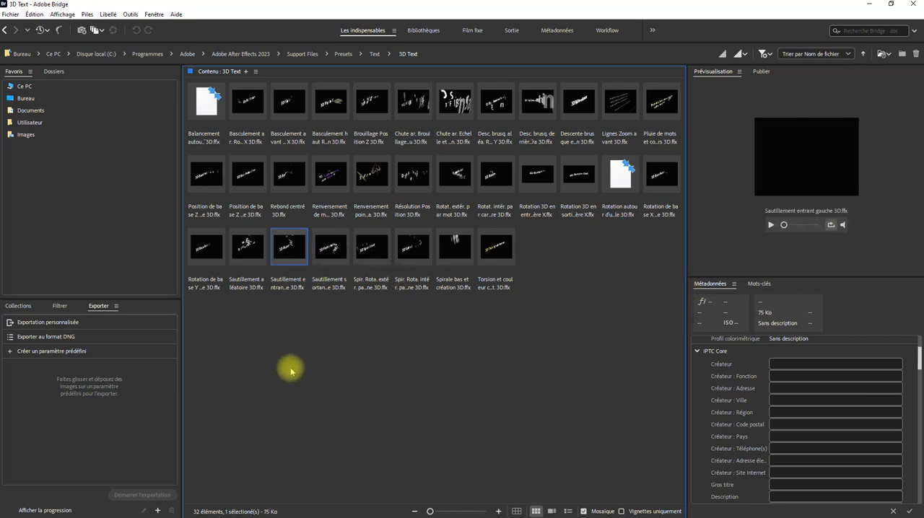
pyautogui.click(770, 227)
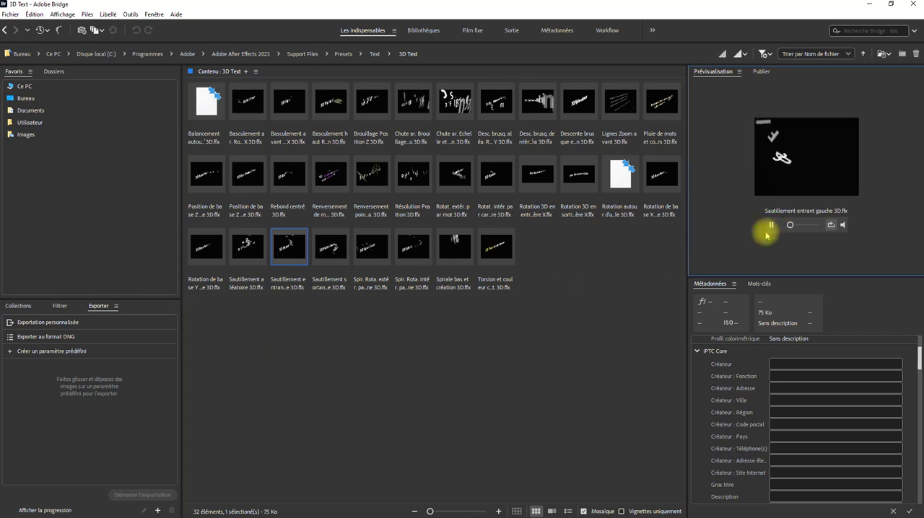
pyautogui.click(769, 227)
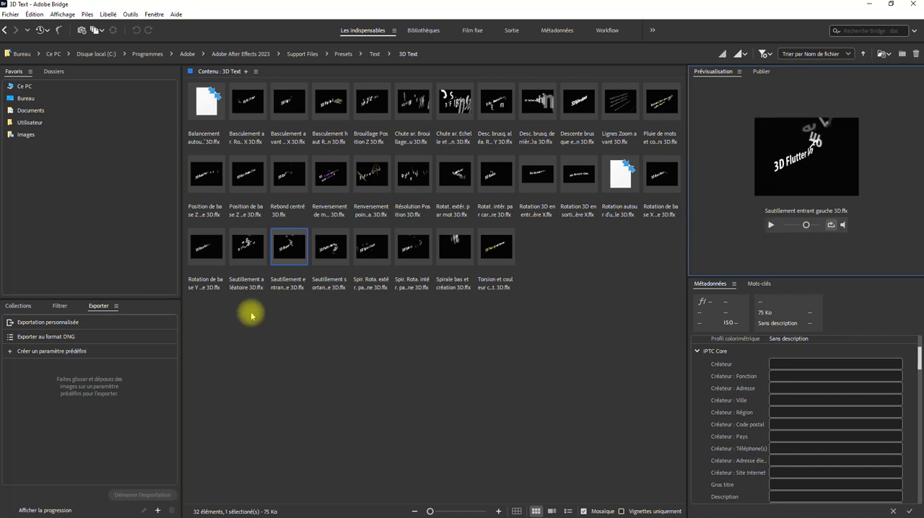
pyautogui.click(286, 250)
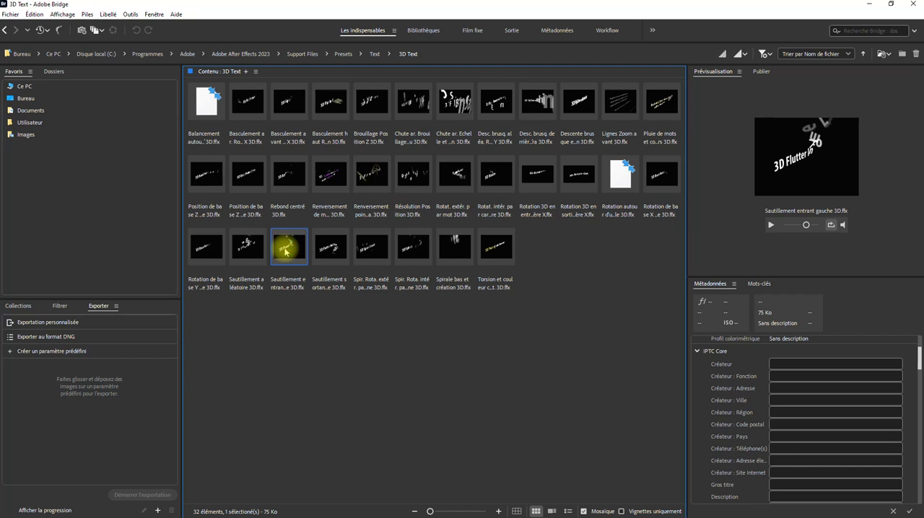
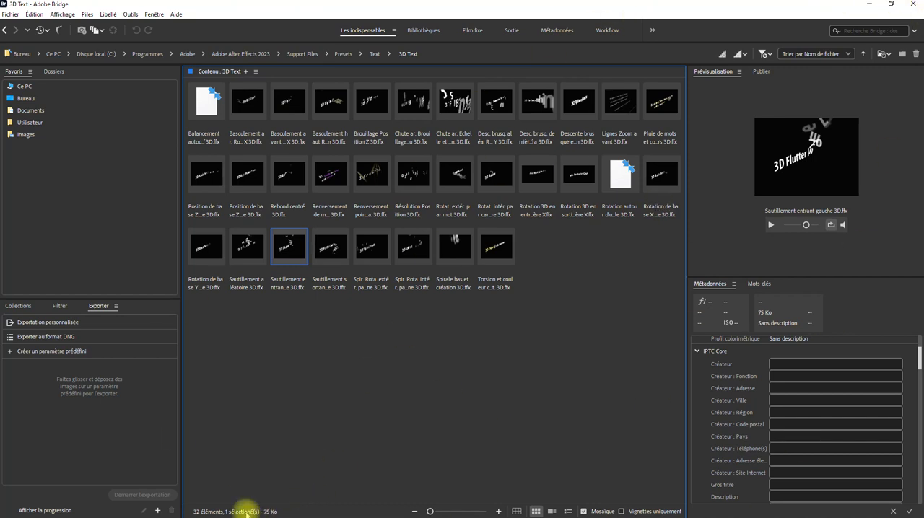
# Switch to After Effects and play back the 3D text animation applied to the title.
pyautogui.click(869, 6)
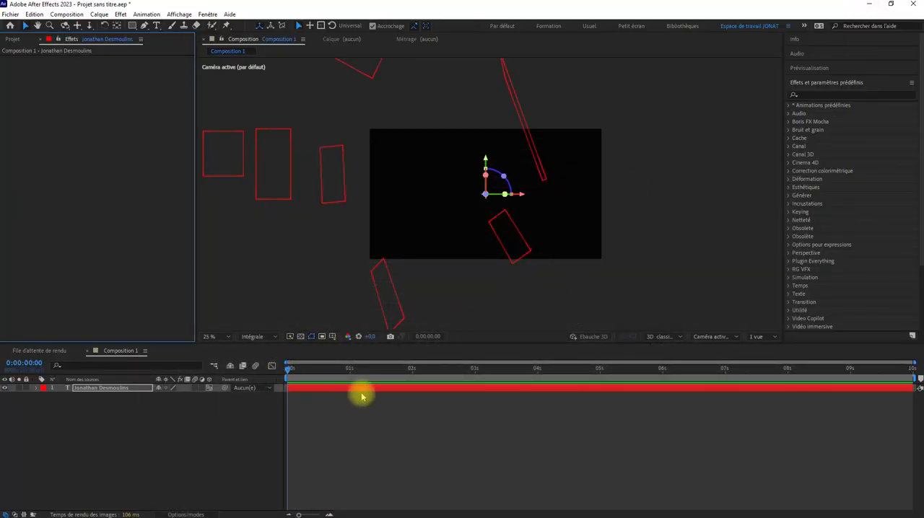
pyautogui.press('space')
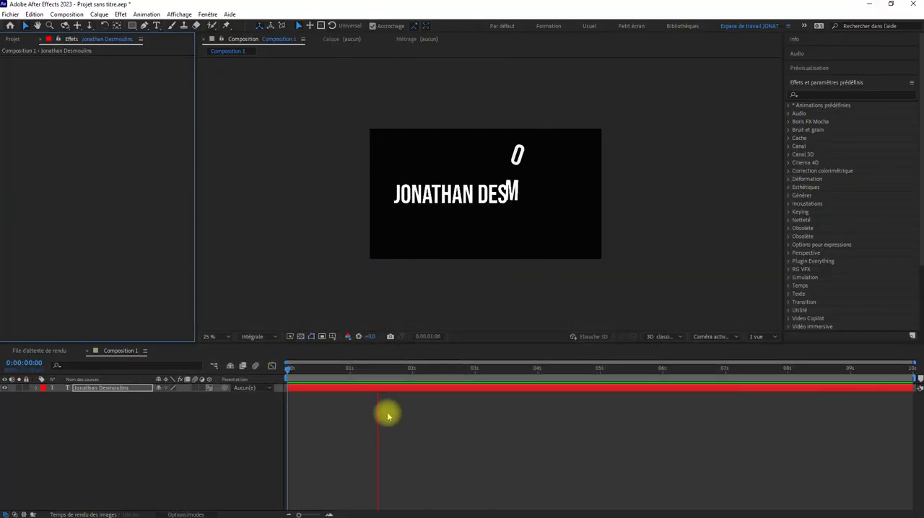
pyautogui.press('space')
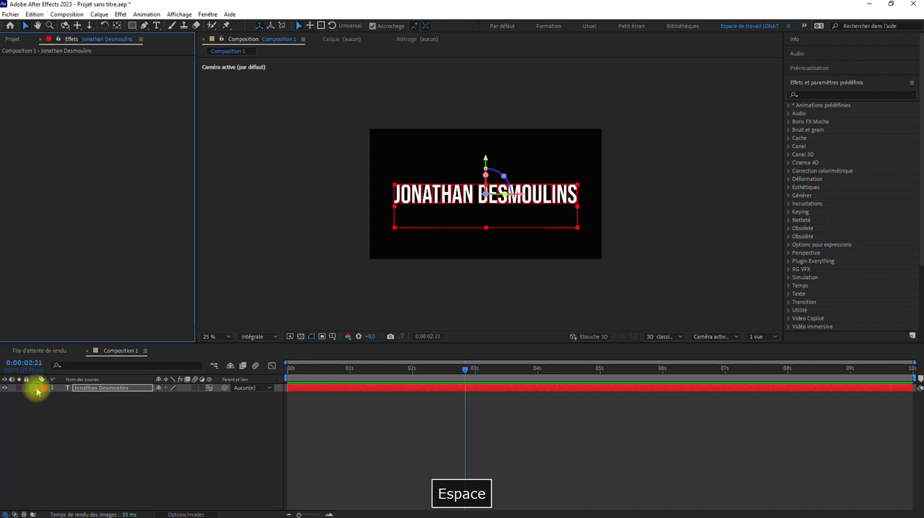
# Undo the 3D text preset on the title layer and place the playhead at 0:00:01:00.
pyautogui.click(36, 387)
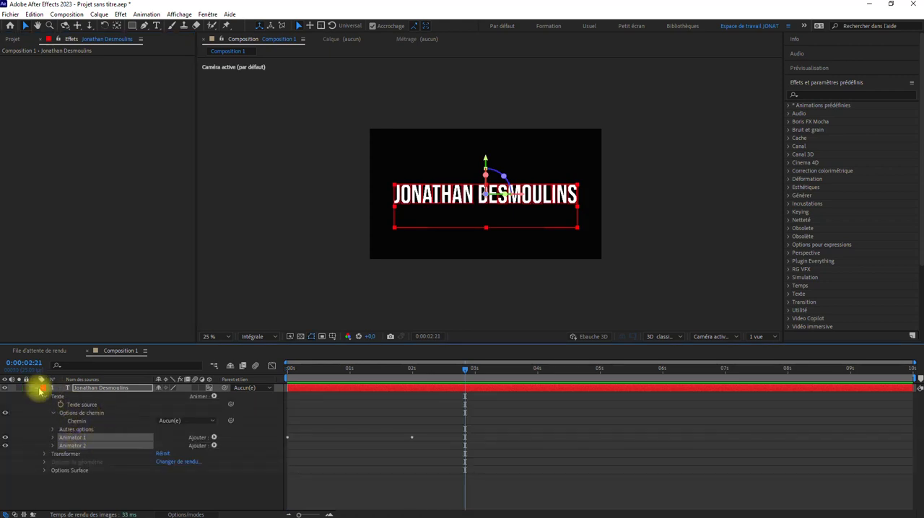
pyautogui.hotkey('ctrl', 'z')
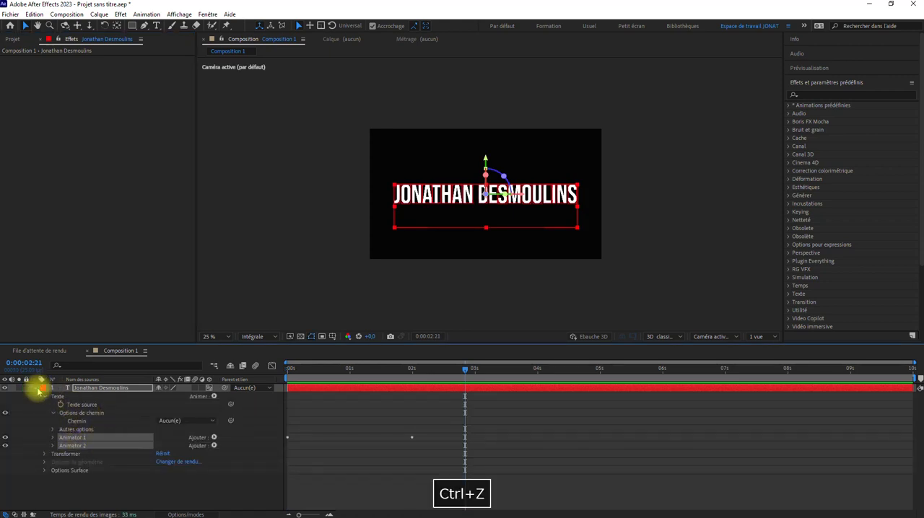
pyautogui.moveTo(287, 370); pyautogui.dragTo(349, 370)
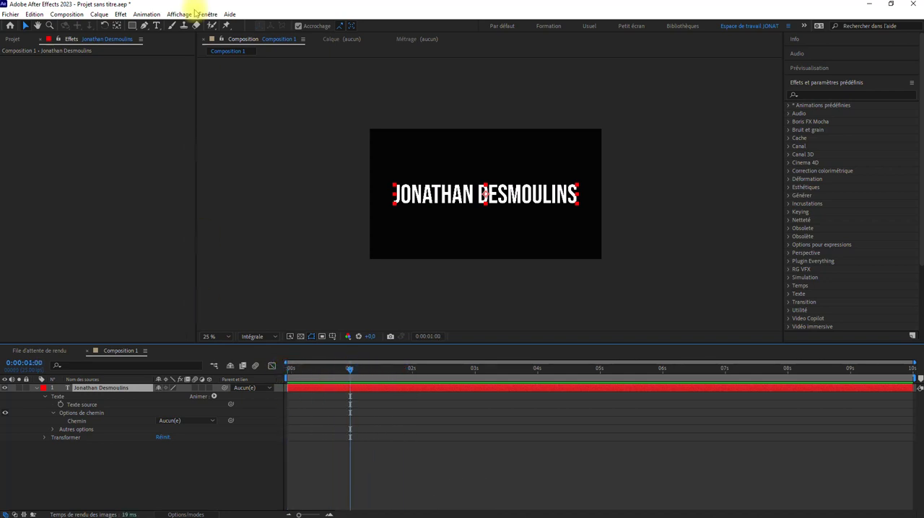
# Switch to Adobe Bridge, open the Animate In folder of the Text presets and preview Glisser vers le haut par caractère.
pyautogui.click(137, 15)
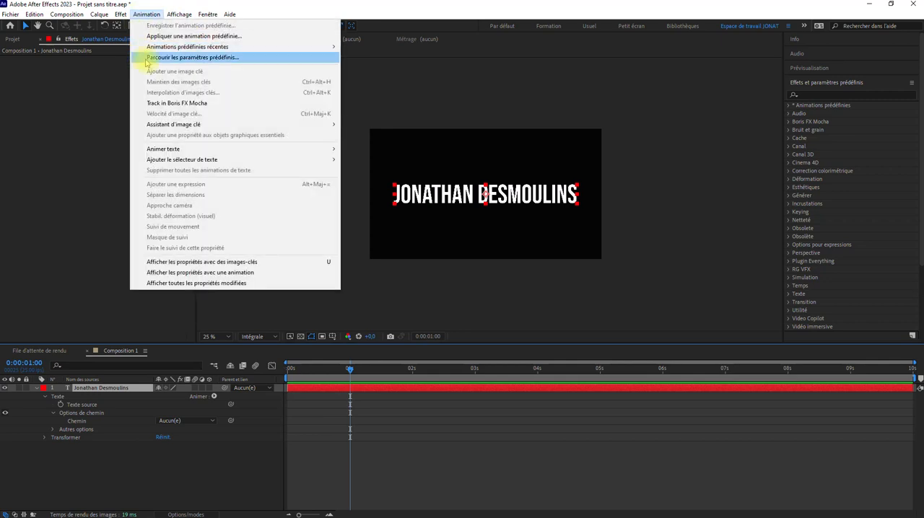
pyautogui.click(430, 438)
pyautogui.hotkey('alt', 'Tab')
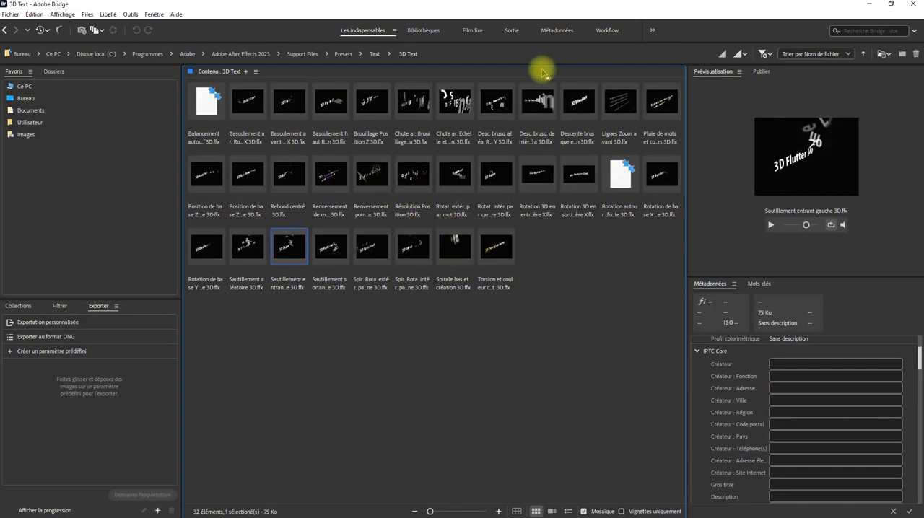
pyautogui.click(376, 52)
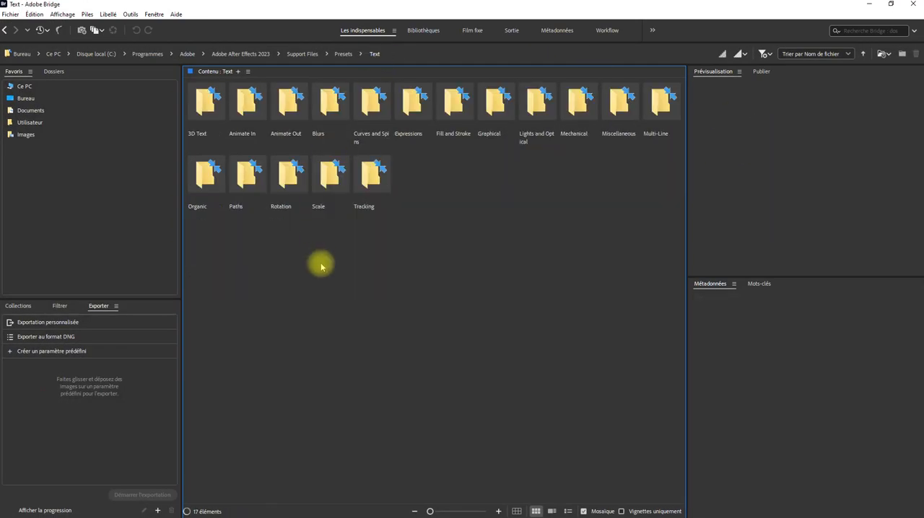
pyautogui.doubleClick(247, 101)
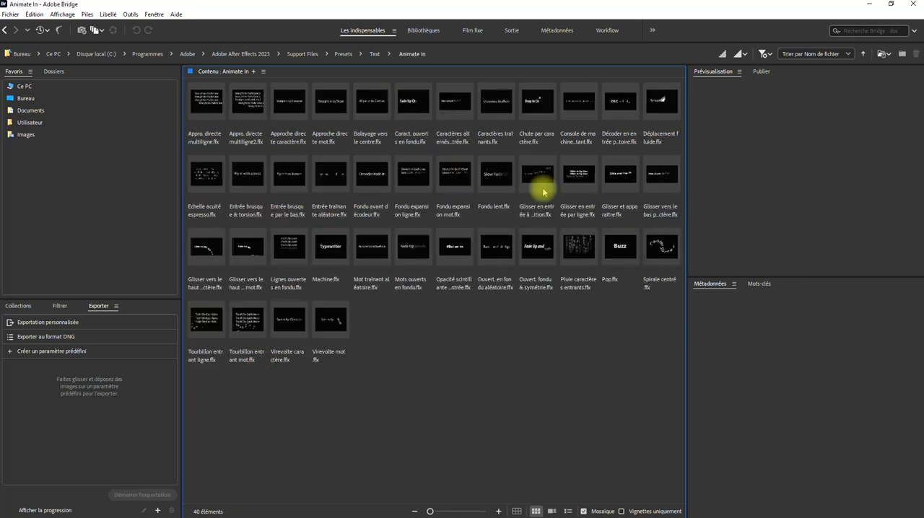
pyautogui.click(202, 249)
pyautogui.click(769, 251)
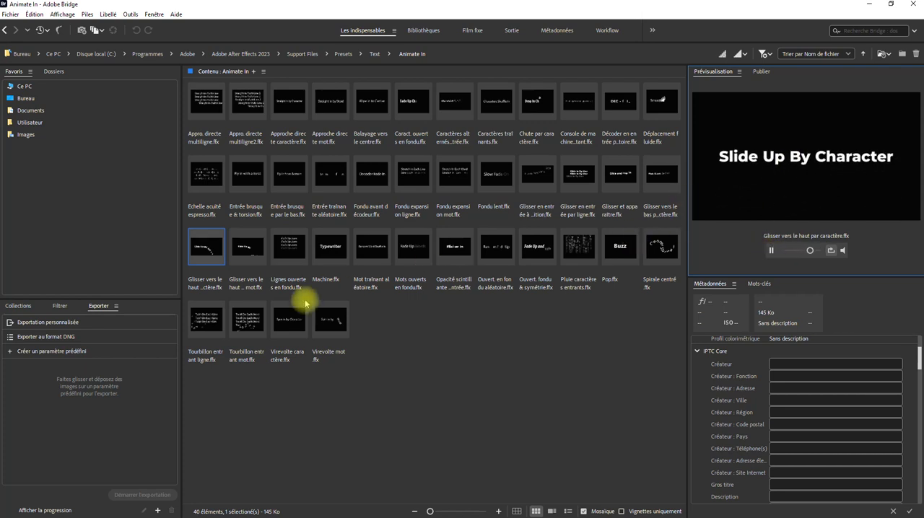
# Apply the Glisser vers le haut par caractère preset from Bridge and play the composition from its start in After Effects.
pyautogui.click(205, 248)
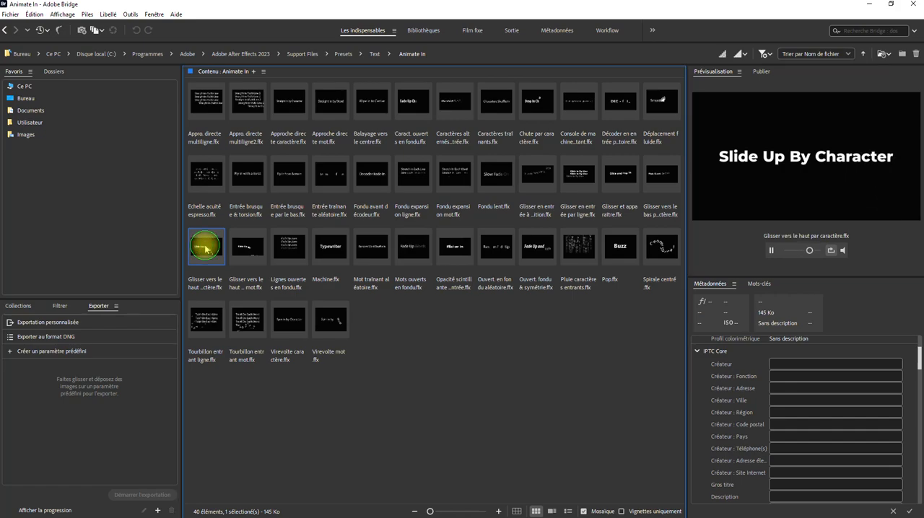
pyautogui.click(869, 5)
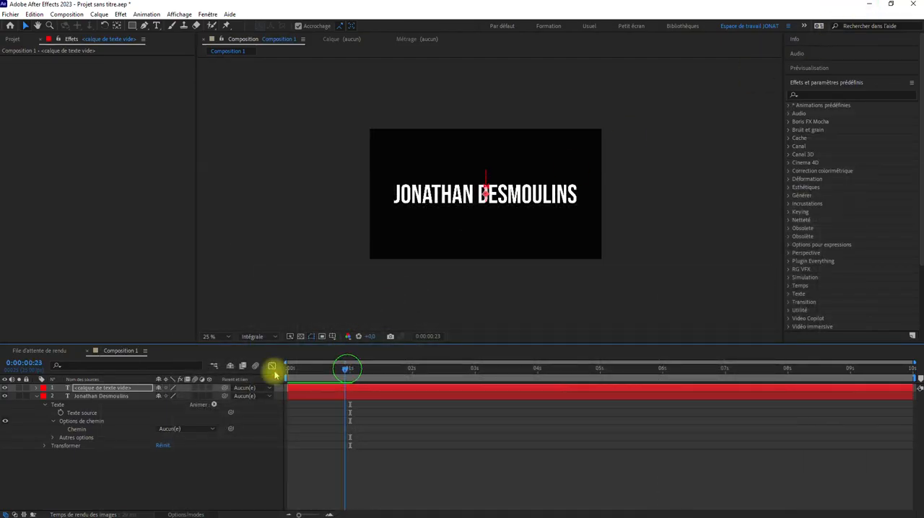
pyautogui.press('Home')
pyautogui.click(356, 435)
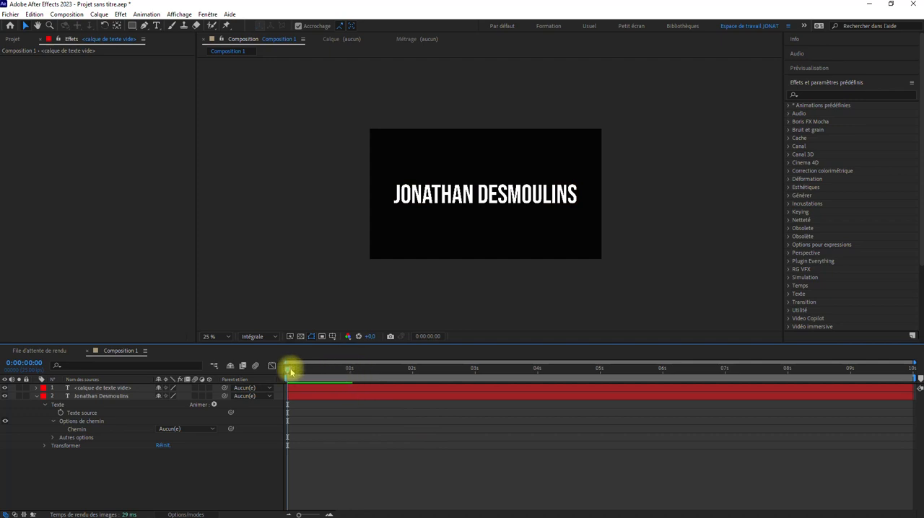
pyautogui.moveTo(289, 368); pyautogui.dragTo(347, 373)
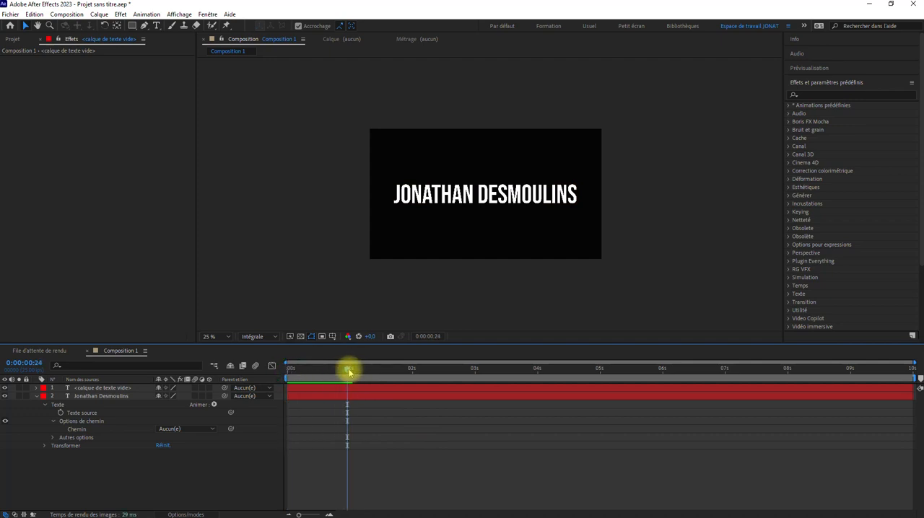
pyautogui.press('space')
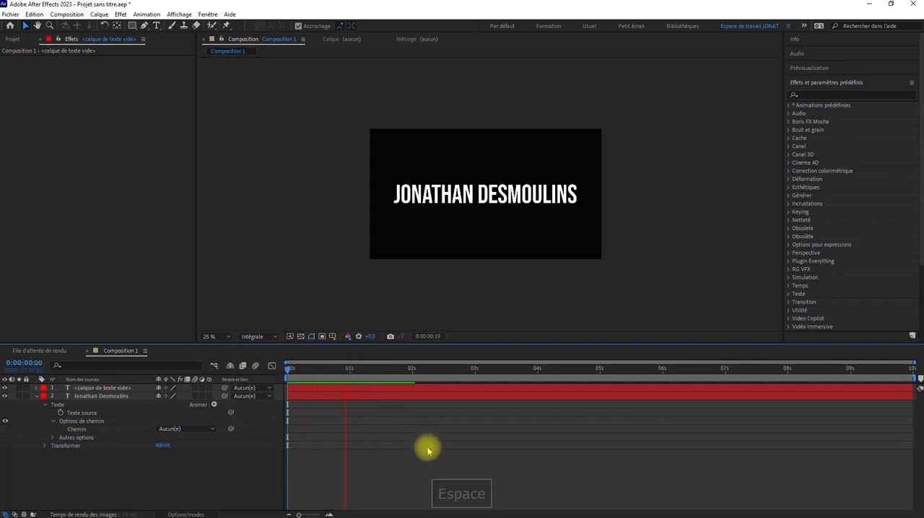
pyautogui.press('space')
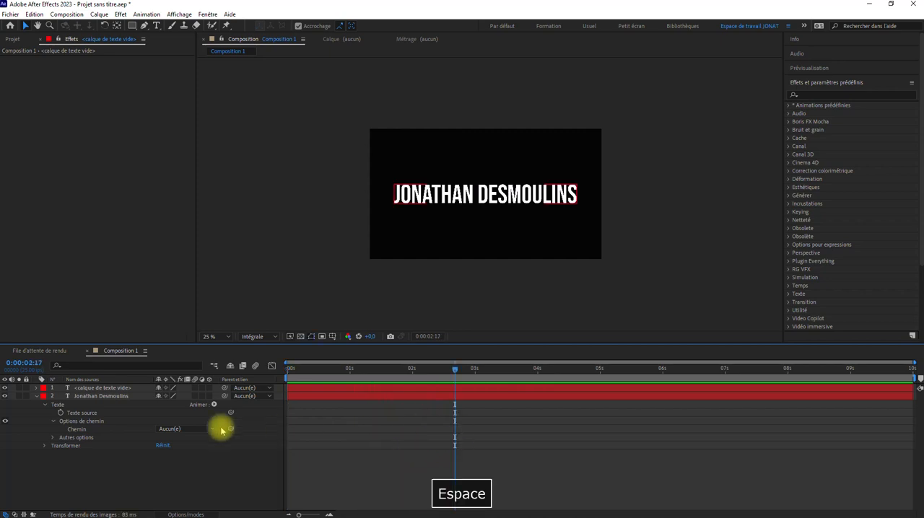
# Delete the empty text layer above the title layer.
pyautogui.click(118, 388)
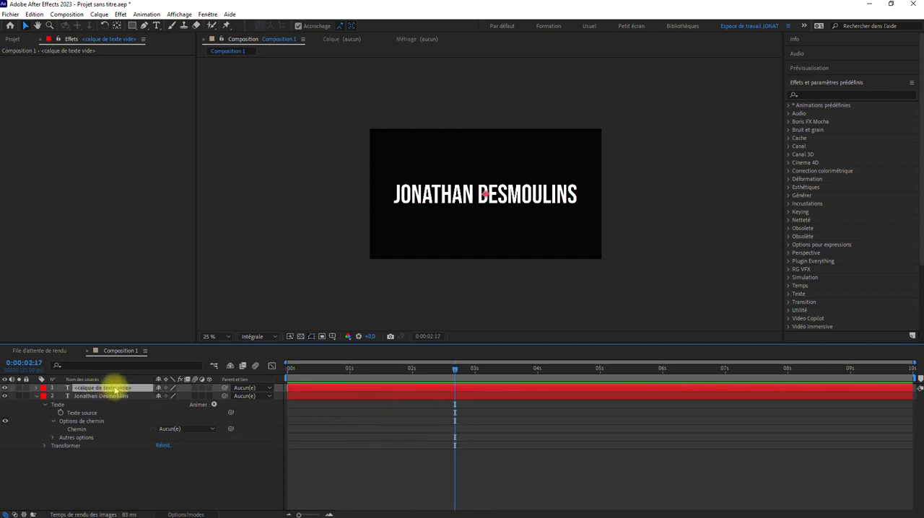
pyautogui.press('Delete')
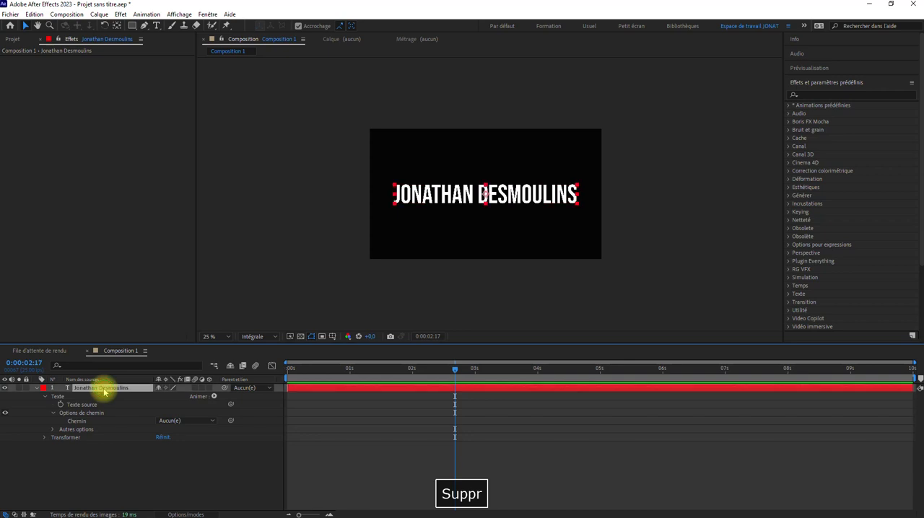
# Browse the presets from the title layer and apply Glisser vers le haut par caractère from the Text presets' Animate In folder.
pyautogui.click(146, 15)
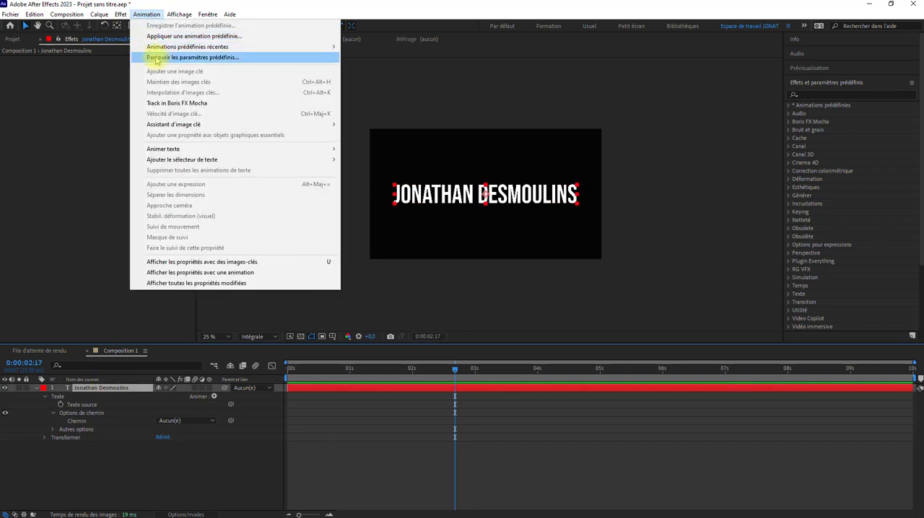
pyautogui.click(155, 57)
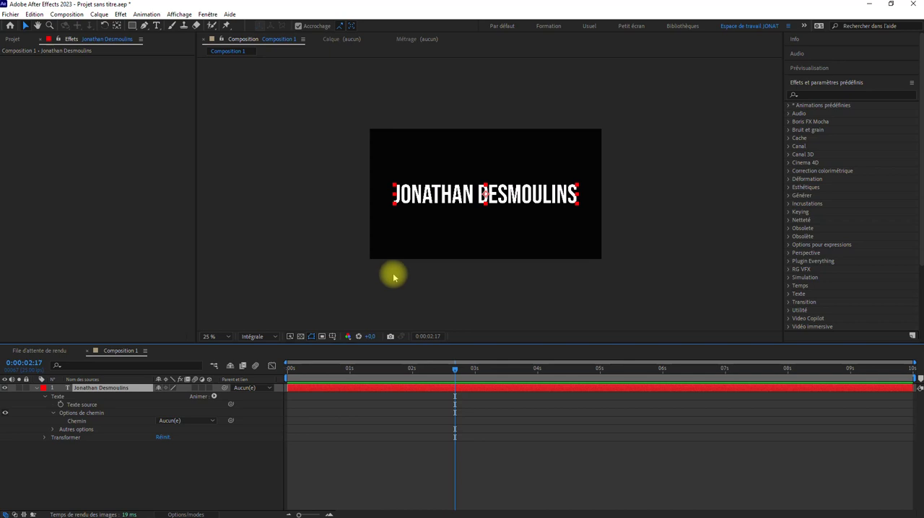
pyautogui.hotkey('alt', 'Tab')
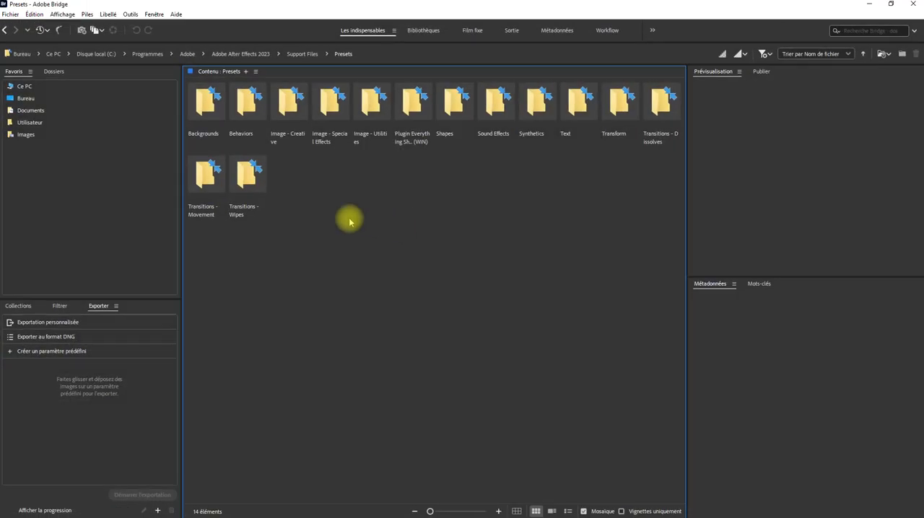
pyautogui.doubleClick(562, 100)
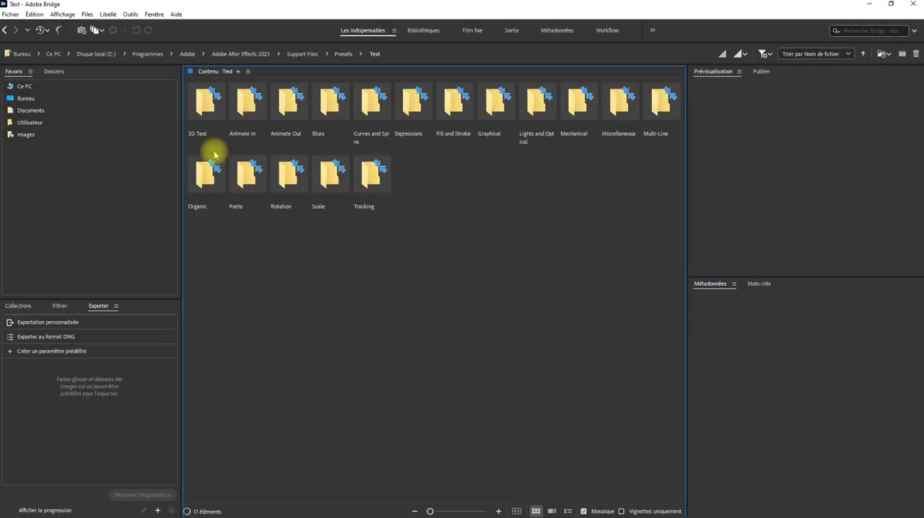
pyautogui.doubleClick(242, 110)
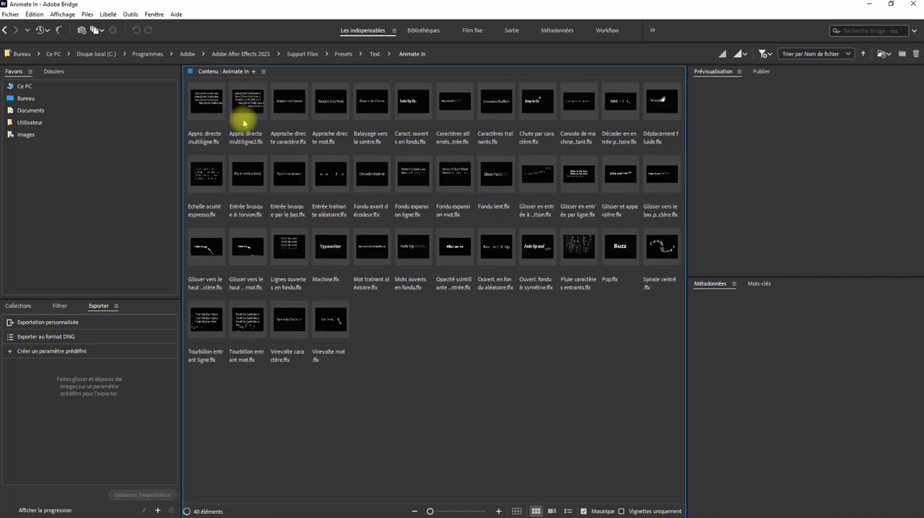
pyautogui.click(193, 246)
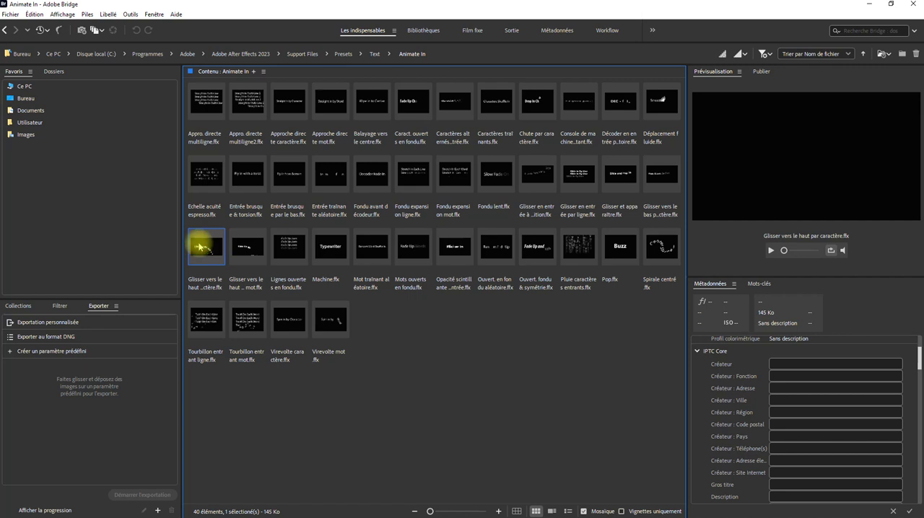
pyautogui.click(868, 4)
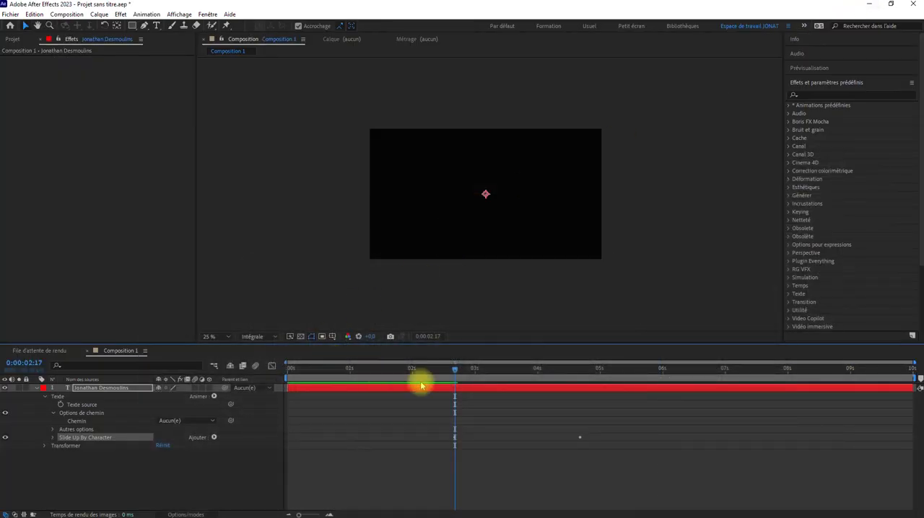
# Play the title's character-by-character slide-up animation from the start of the composition.
pyautogui.moveTo(455, 369); pyautogui.dragTo(270, 367)
pyautogui.press('space')
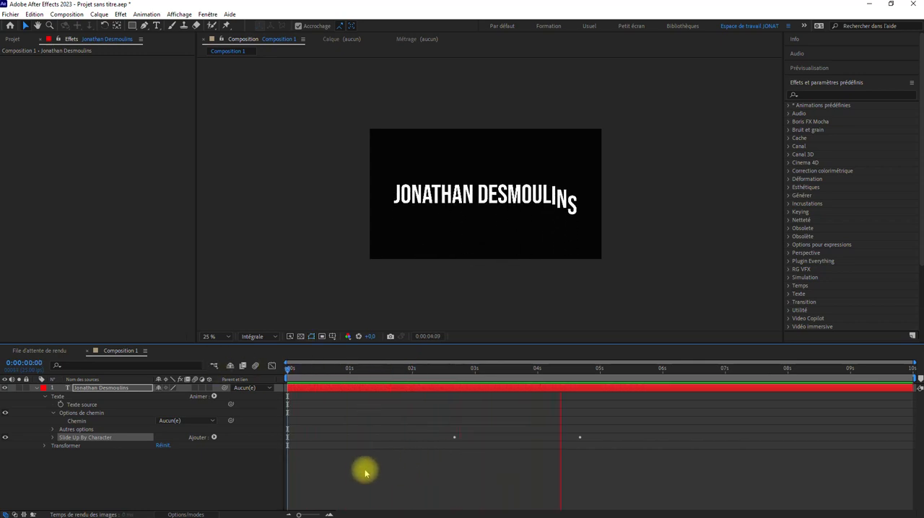
pyautogui.press('space')
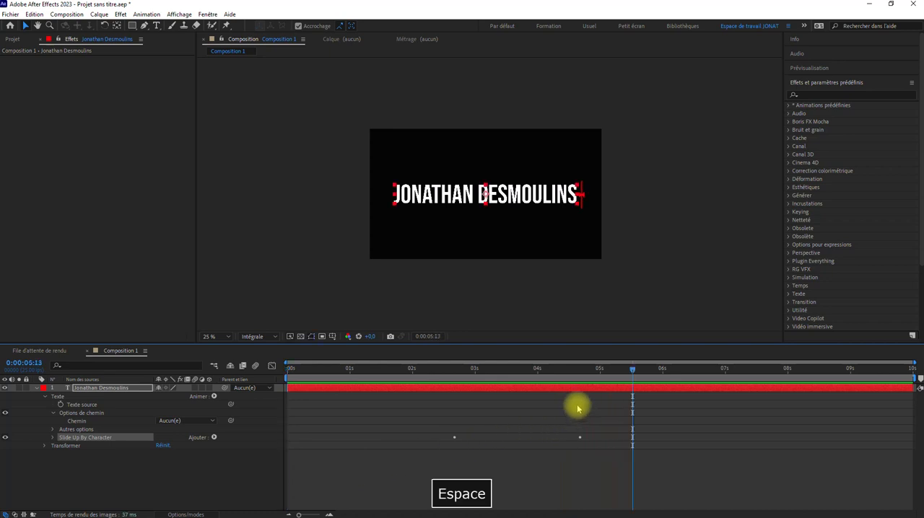
# Scrub back to the start of the composition and undo the slide-up preset on the title layer.
pyautogui.click(531, 369)
pyautogui.moveTo(515, 371); pyautogui.dragTo(292, 382)
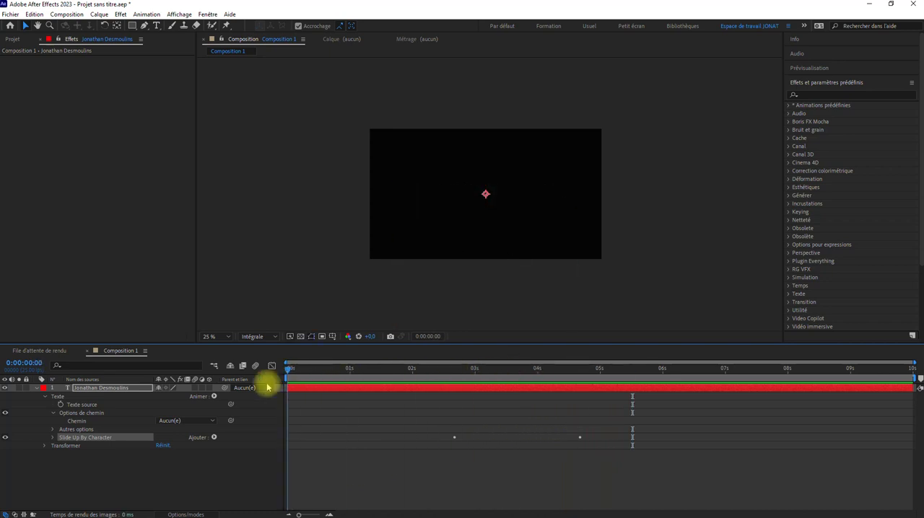
pyautogui.hotkey('ctrl', 'z')
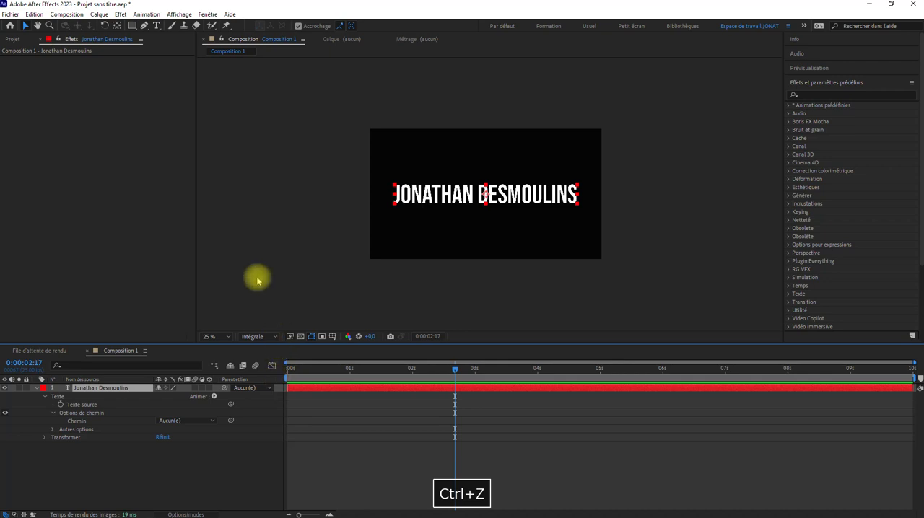
# Browse the presets in Bridge again with the title layer selected and open the Text presets' Animate In folder.
pyautogui.click(146, 15)
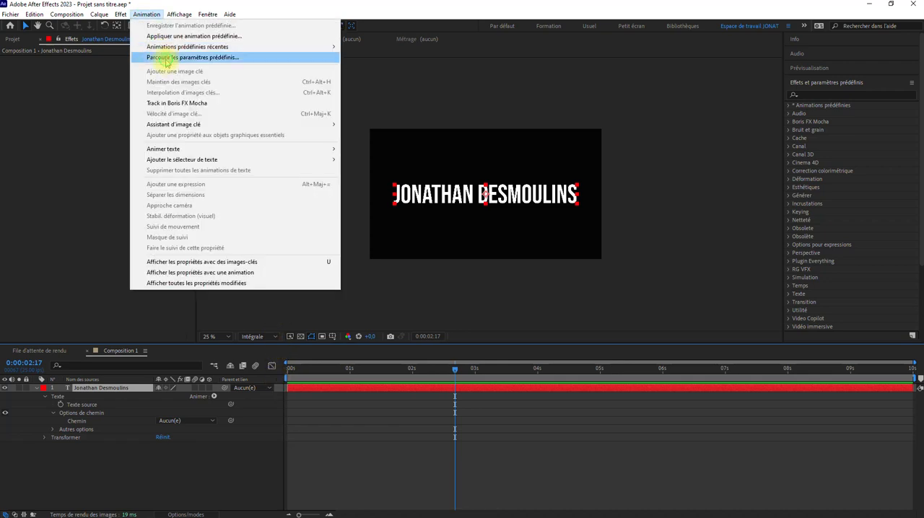
pyautogui.click(367, 252)
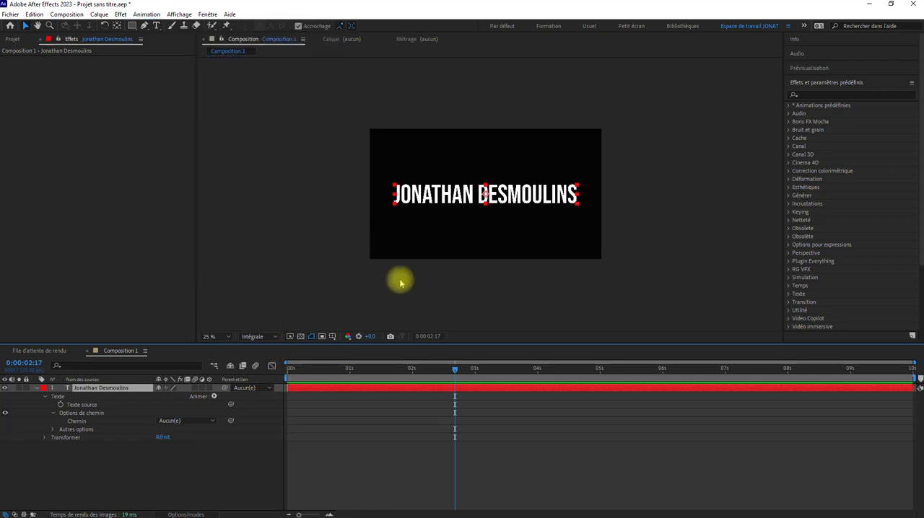
pyautogui.hotkey('alt', 'Tab')
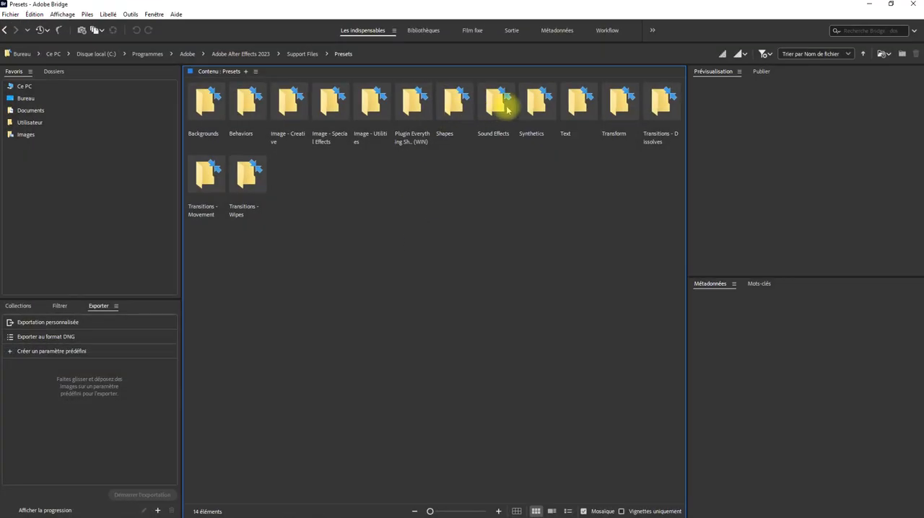
pyautogui.doubleClick(577, 103)
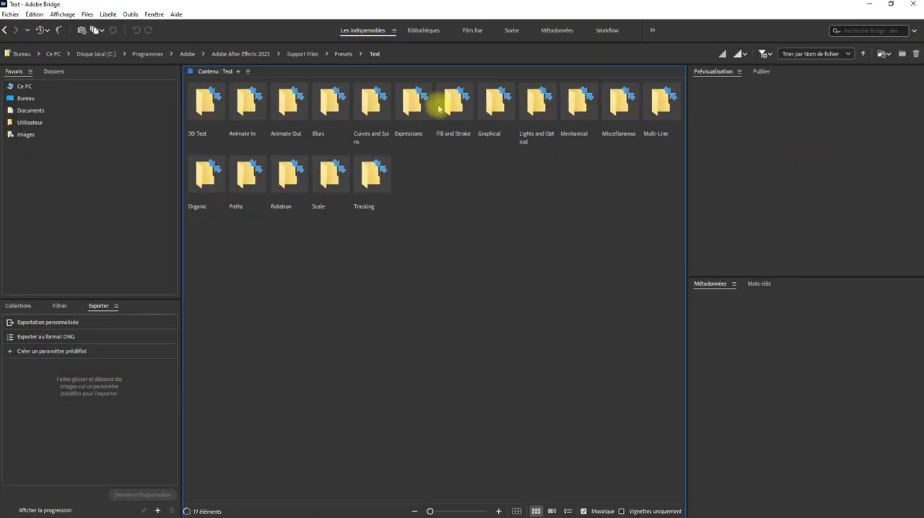
pyautogui.doubleClick(258, 113)
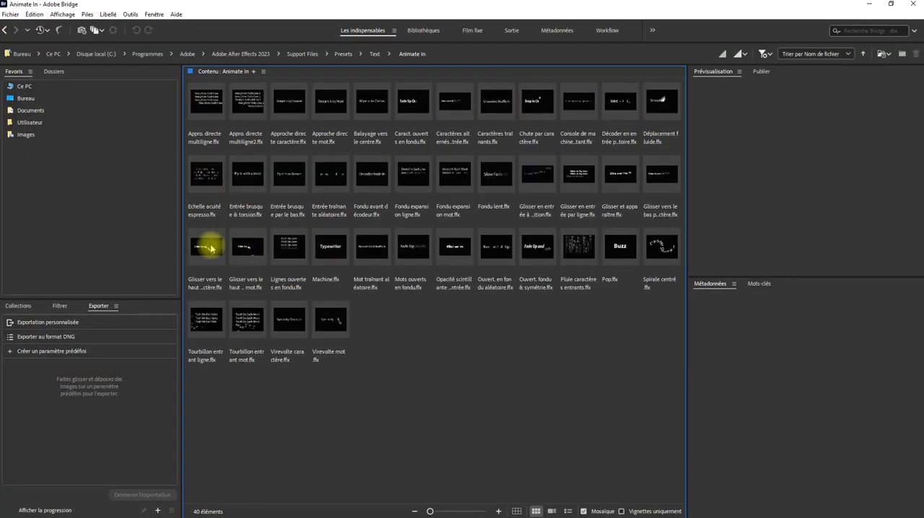
# Preview the Spirale centré and Glisser et apparaître presets, apply Glisser et apparaître to the title layer and return to After Effects.
pyautogui.click(652, 249)
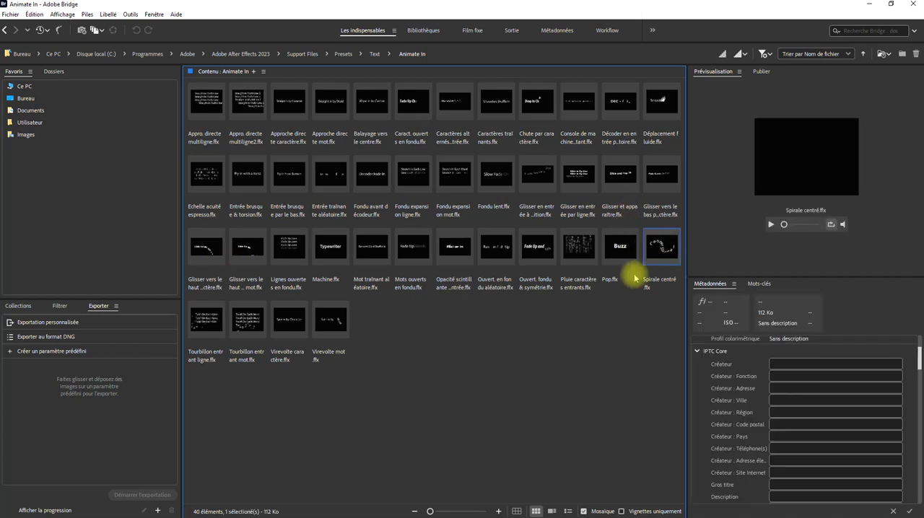
pyautogui.click(771, 224)
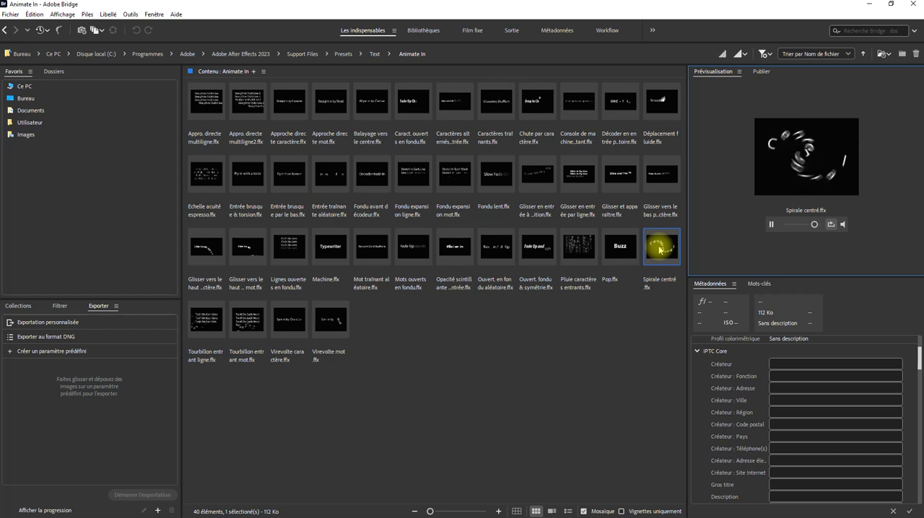
pyautogui.click(619, 173)
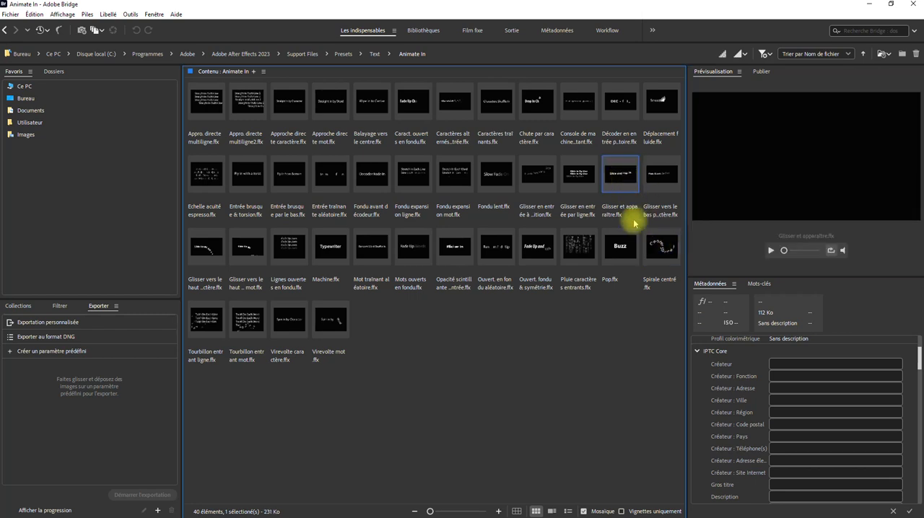
pyautogui.click(769, 250)
pyautogui.click(621, 176)
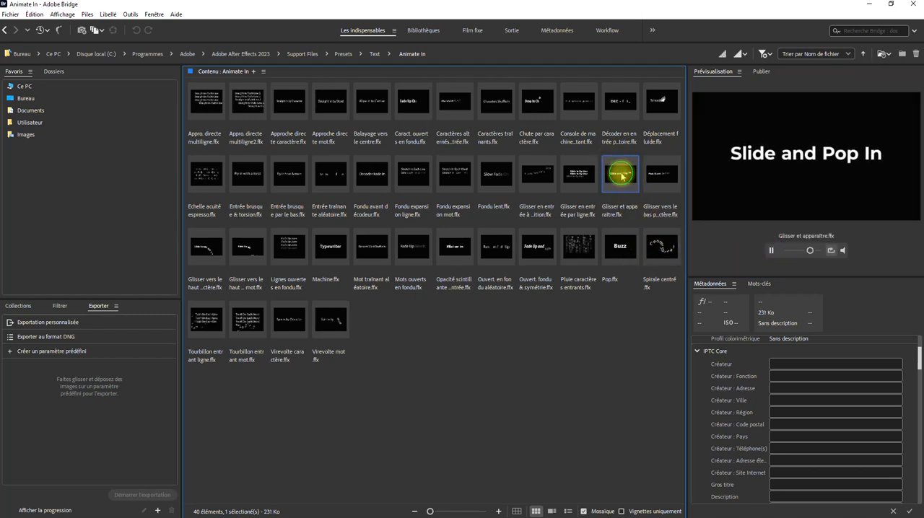
pyautogui.click(871, 8)
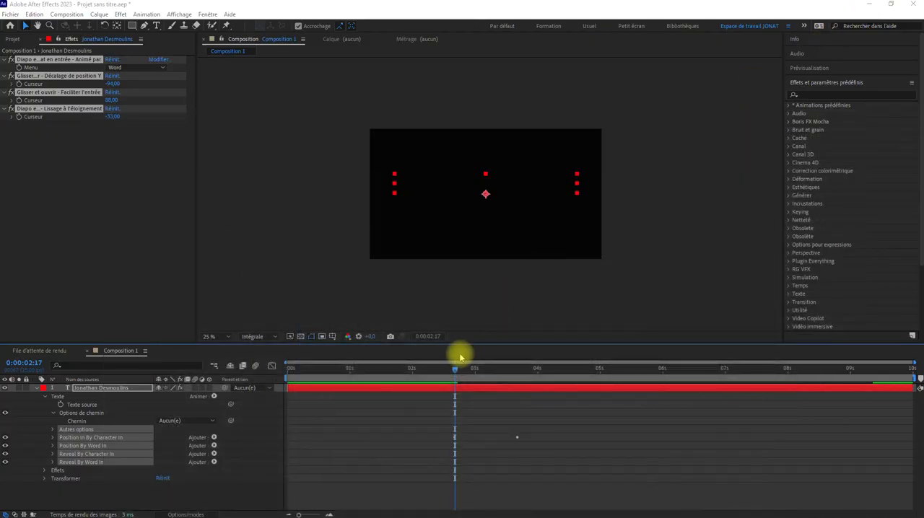
# Play the title's slide-and-pop-in animation in the composition, stopping after the last keyframe.
pyautogui.click(451, 370)
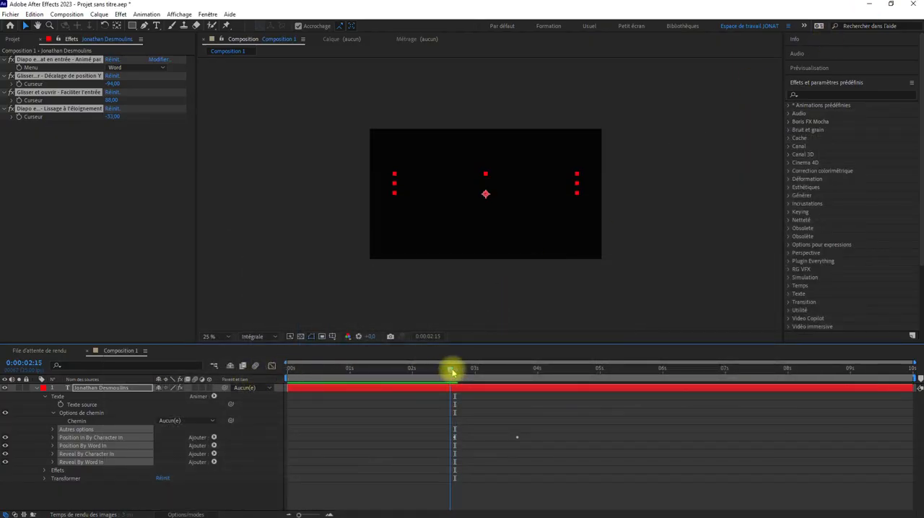
pyautogui.press('space')
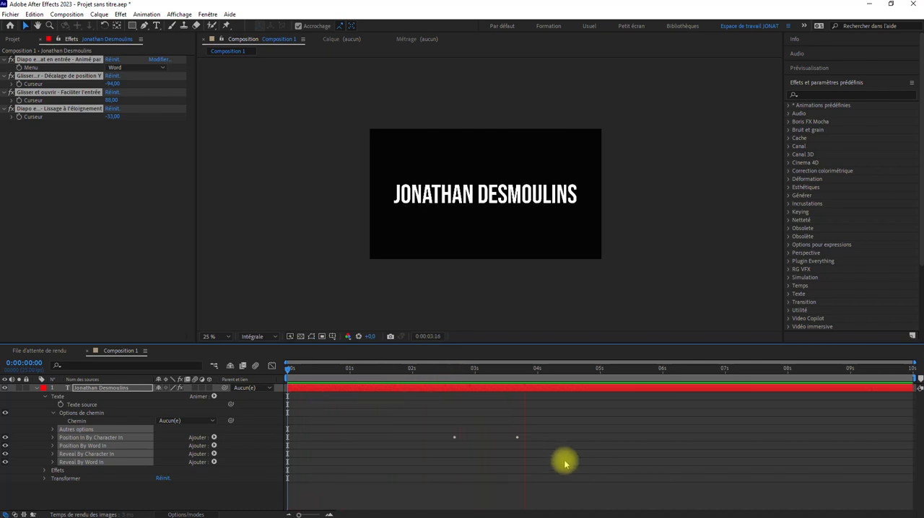
pyautogui.press('space')
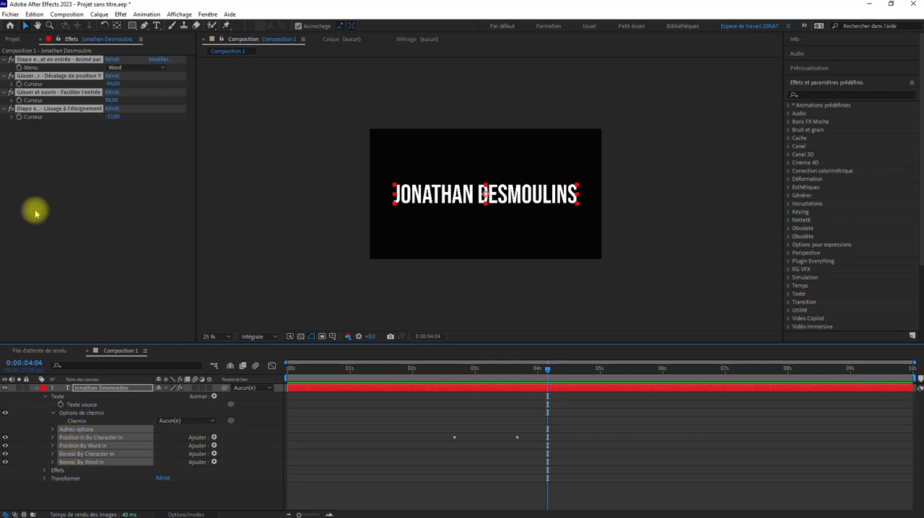
# Move both Décalage keyframes of the Position In By Character In animator to the start of the composition and review the retimed animation.
pyautogui.click(73, 37)
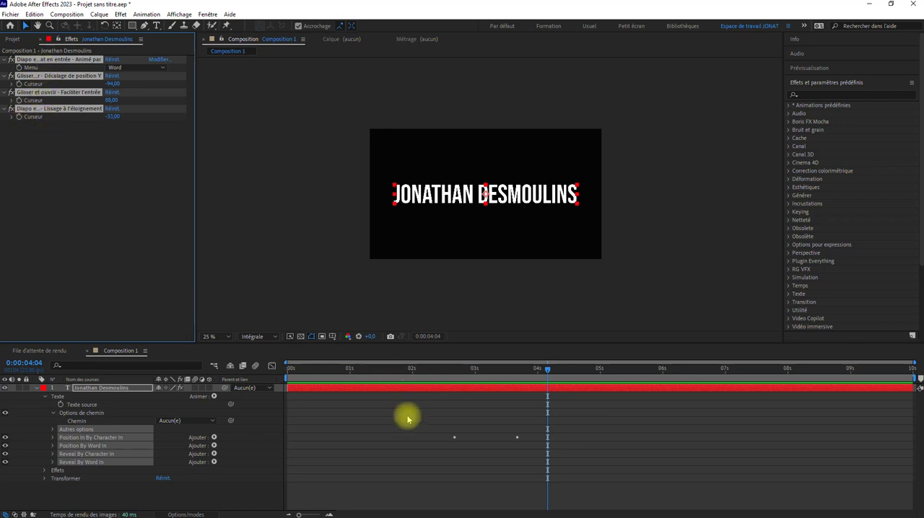
pyautogui.click(390, 458)
pyautogui.click(54, 438)
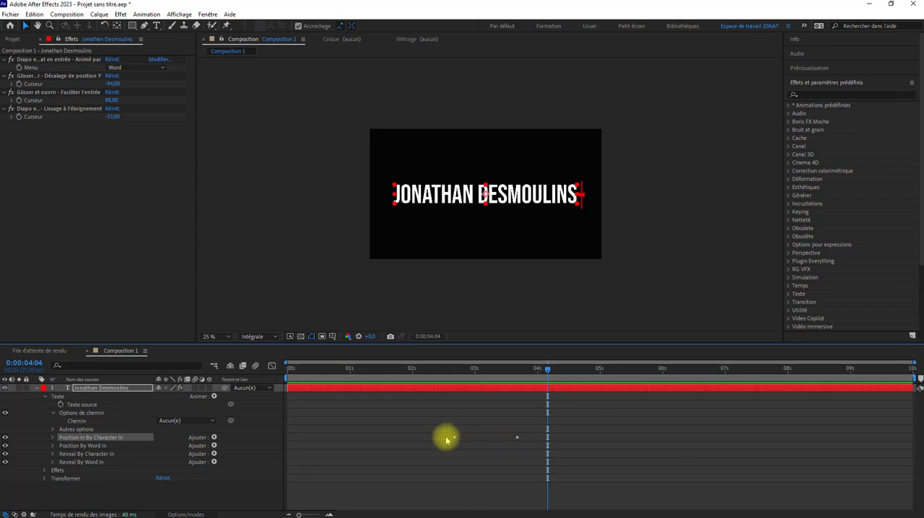
pyautogui.moveTo(446, 440); pyautogui.dragTo(401, 441)
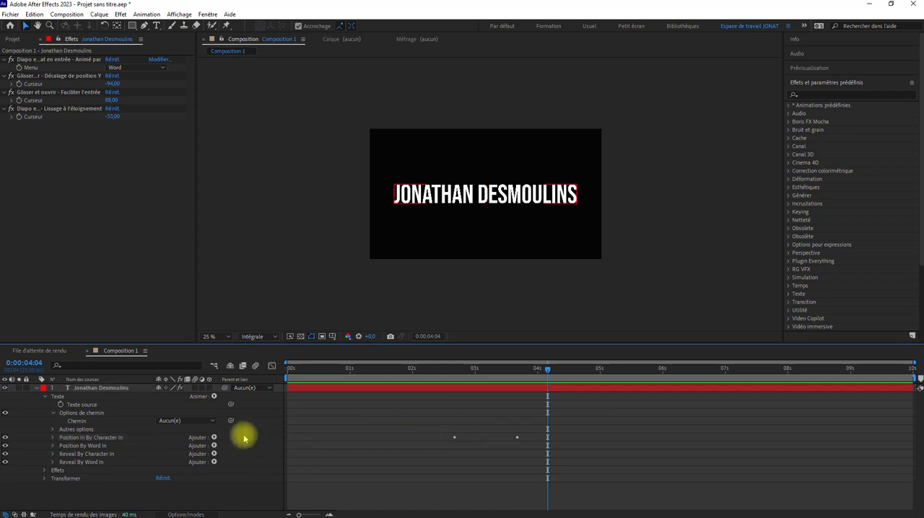
pyautogui.click(53, 438)
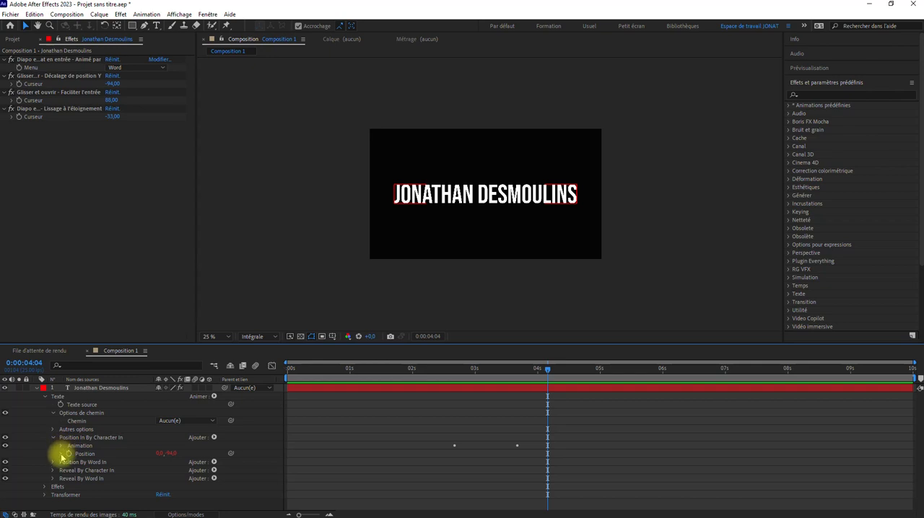
pyautogui.click(61, 446)
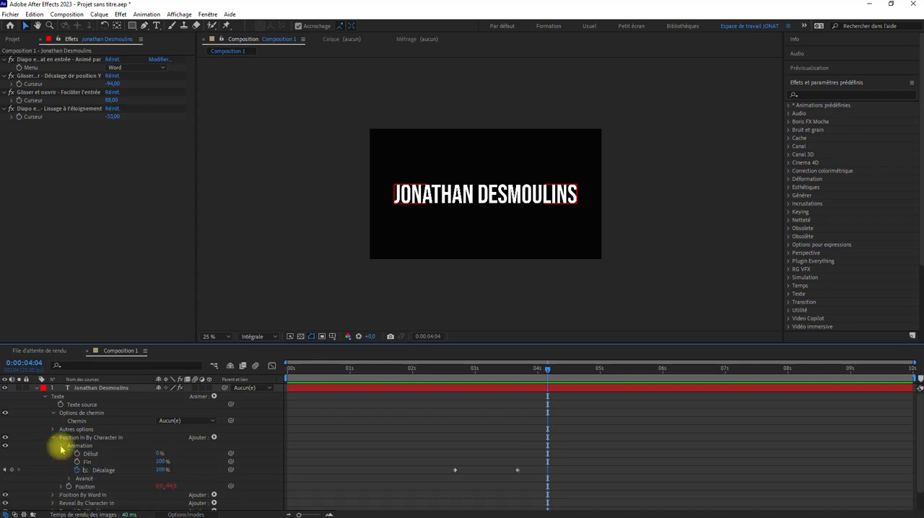
pyautogui.moveTo(414, 439); pyautogui.dragTo(527, 478)
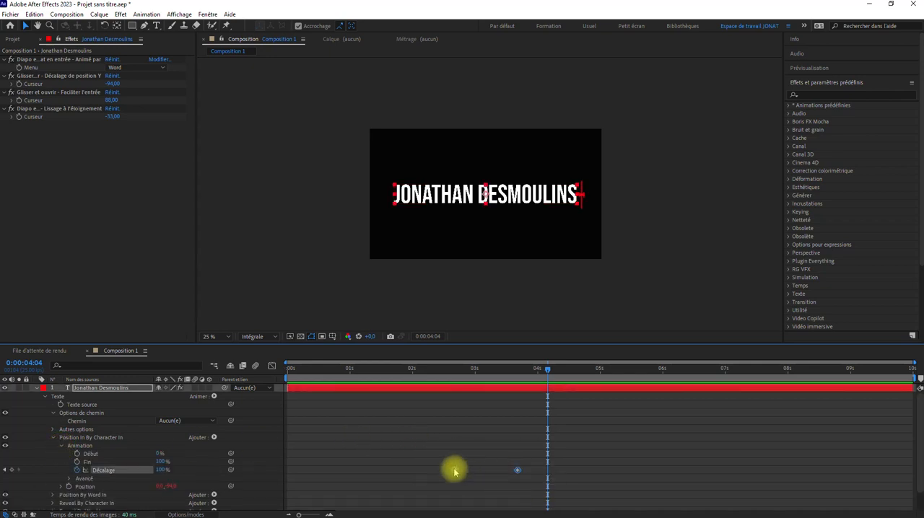
pyautogui.moveTo(453, 470); pyautogui.dragTo(290, 470)
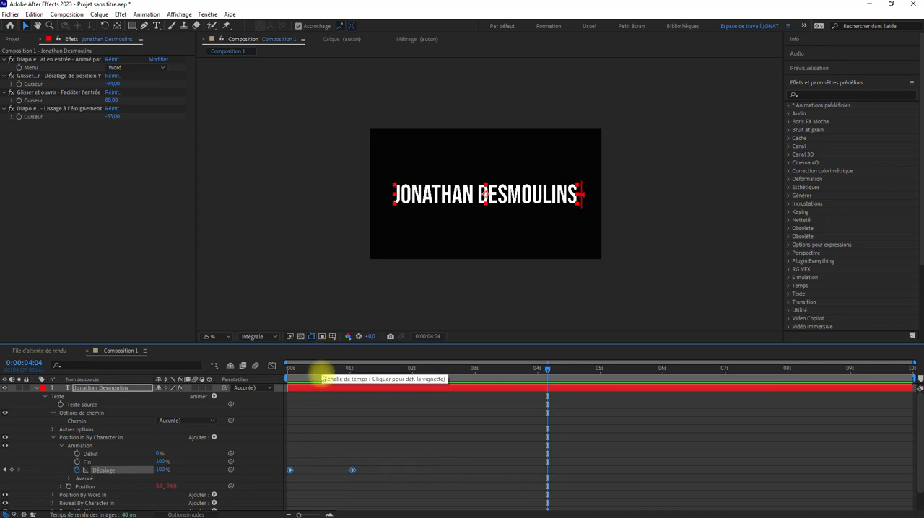
pyautogui.press('space')
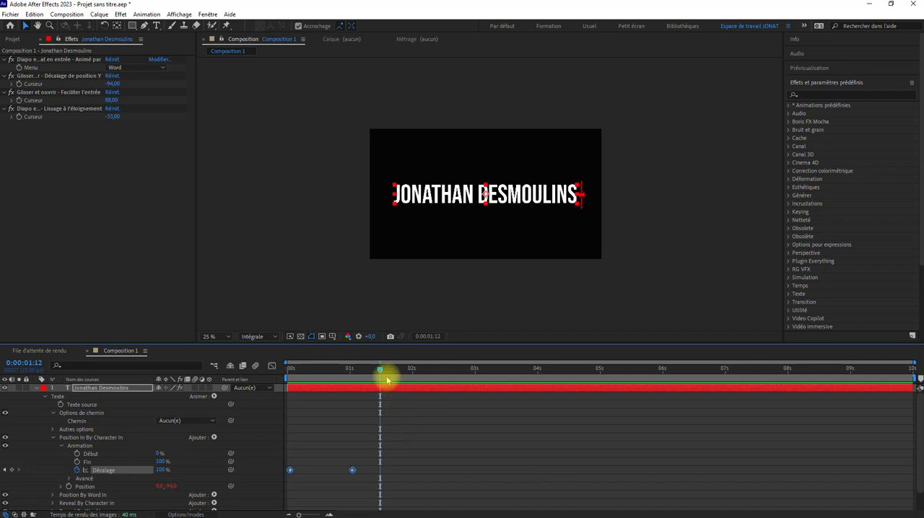
pyautogui.moveTo(383, 372); pyautogui.dragTo(329, 383)
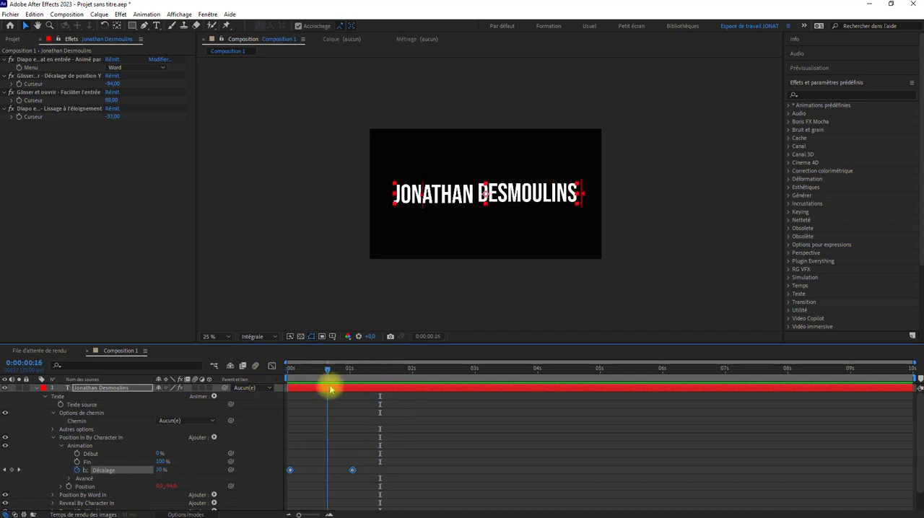
# Collapse the title layer's Options de chemin, Autres options and Position In By Character In groups.
pyautogui.click(52, 413)
pyautogui.click(53, 421)
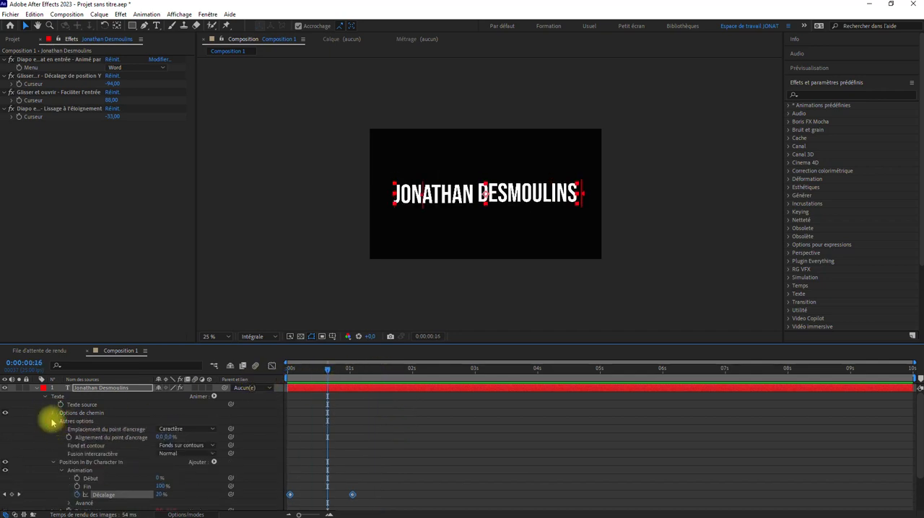
pyautogui.click(53, 423)
pyautogui.click(52, 431)
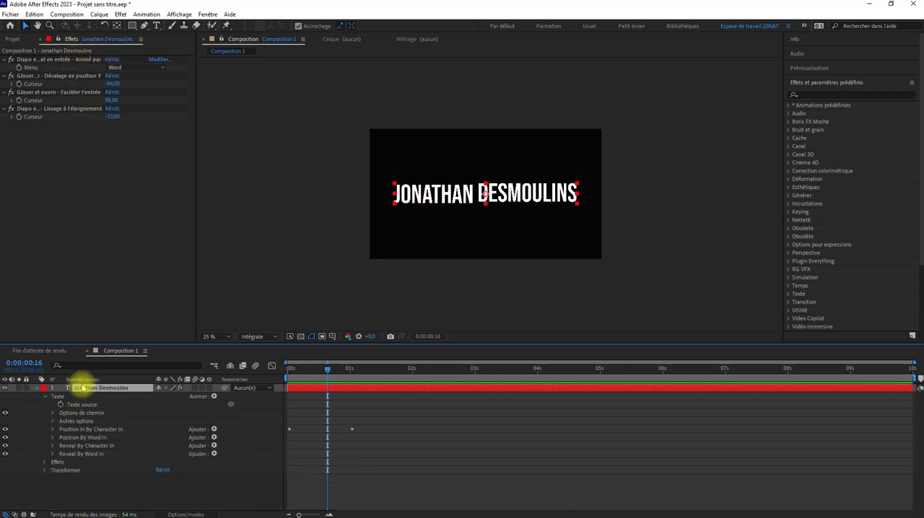
# Draw a circular mask on the title layer with the Ellipse tool and centre it in the composition.
pyautogui.click(132, 26)
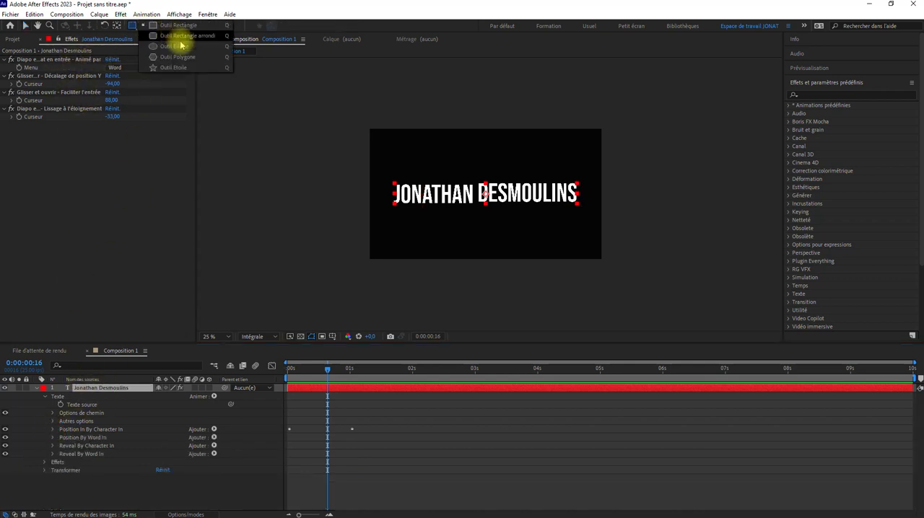
pyautogui.click(185, 47)
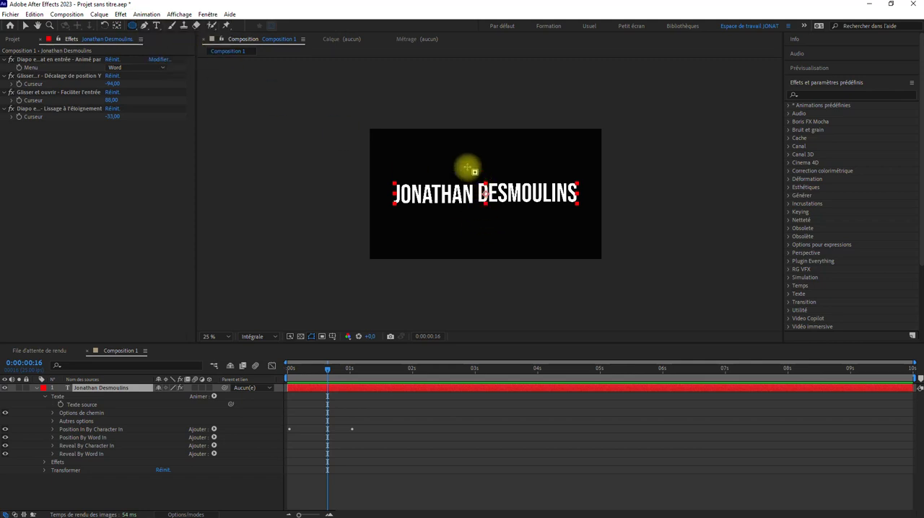
pyautogui.moveTo(469, 161); pyautogui.dragTo(541, 236)
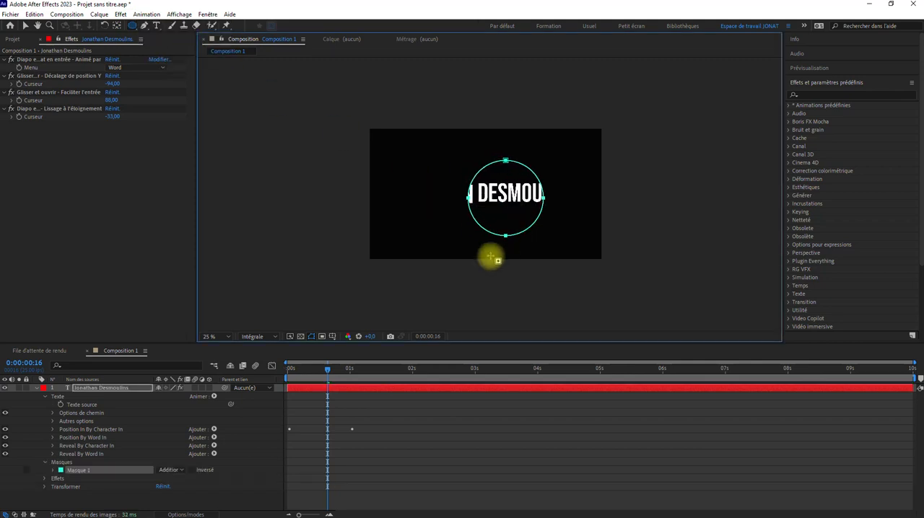
pyautogui.click(26, 26)
pyautogui.click(464, 191)
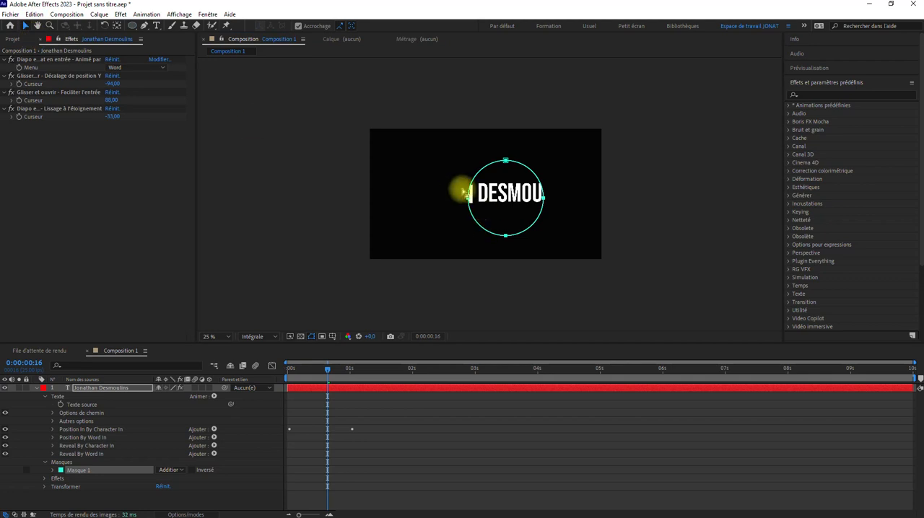
pyautogui.moveTo(469, 193); pyautogui.dragTo(447, 192)
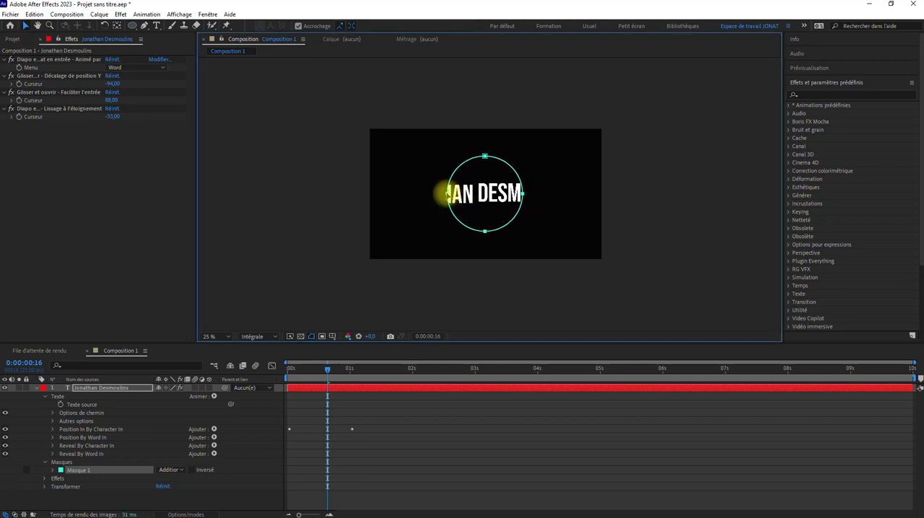
# Set the title's text path to Masque 1 and turn on Forcer l'alignement so the letters spread around the circle.
pyautogui.click(52, 413)
pyautogui.click(181, 421)
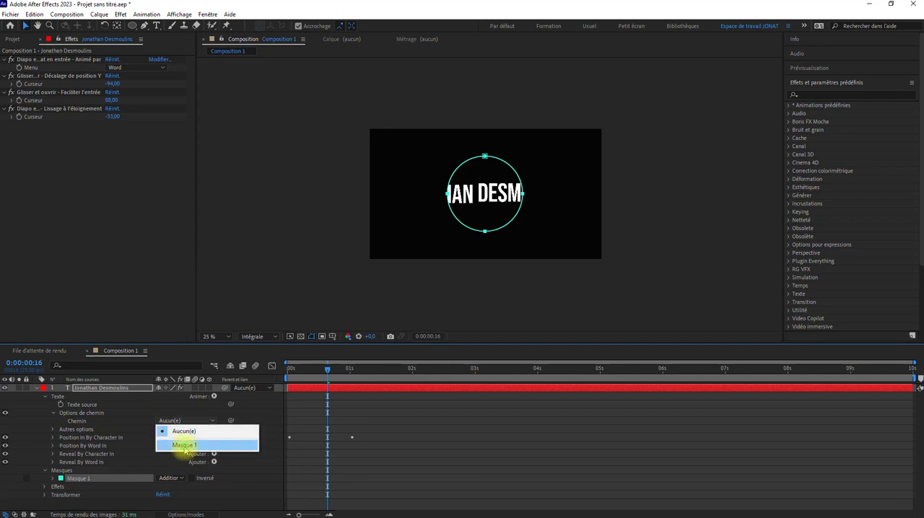
pyautogui.click(184, 445)
pyautogui.scroll(2, 453, 222)
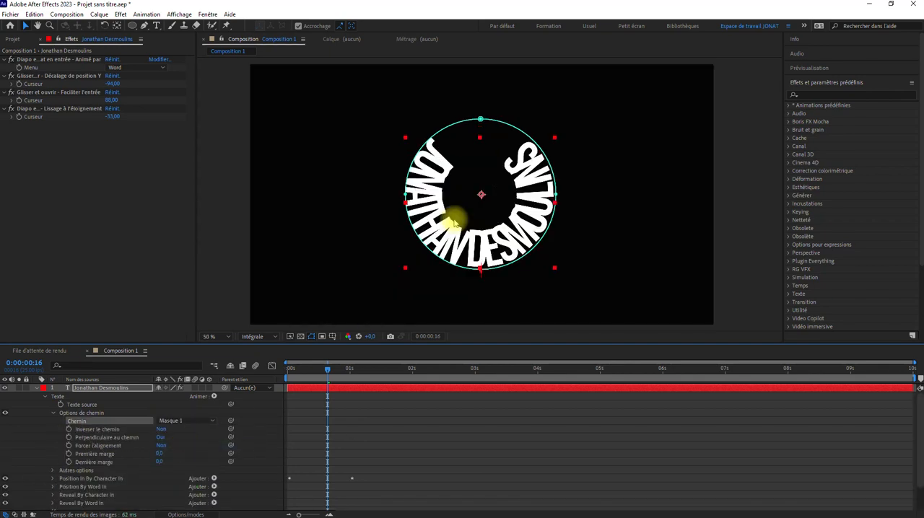
pyautogui.click(160, 446)
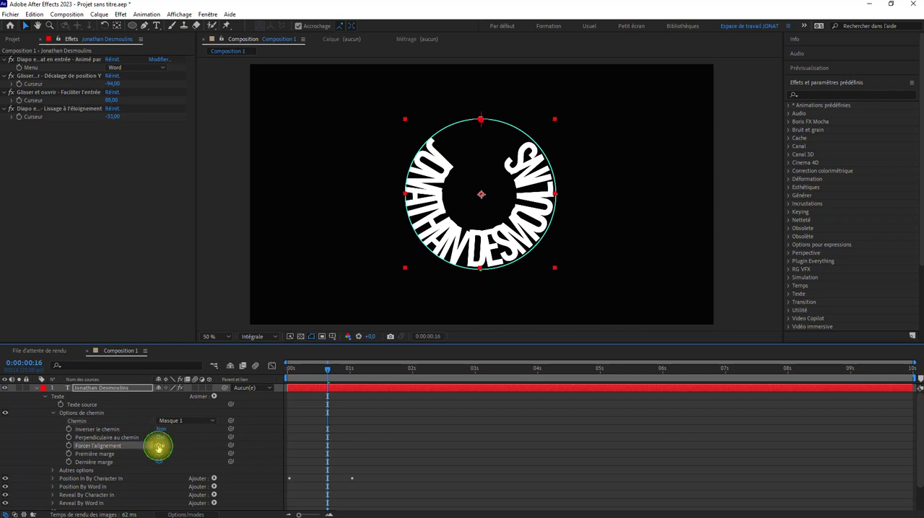
# Reduce the circular title's font size to 78 px and return to the start of the composition.
pyautogui.doubleClick(341, 392)
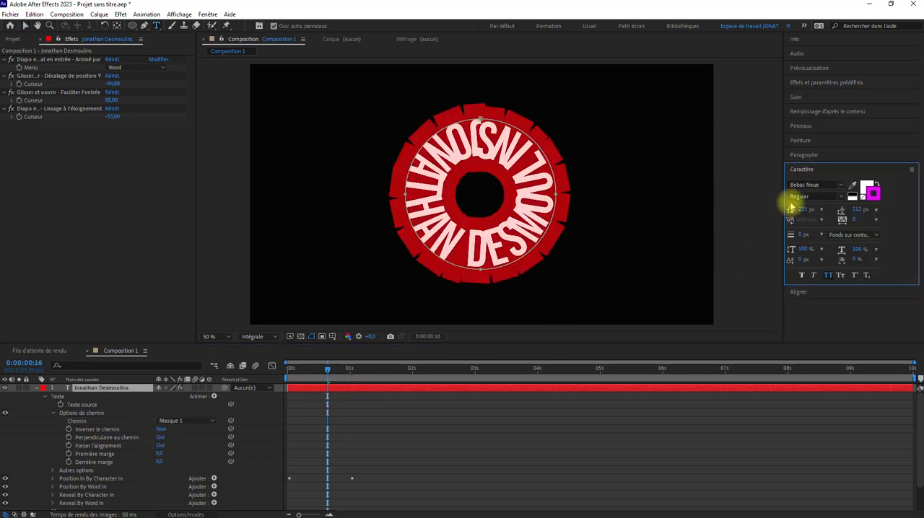
pyautogui.moveTo(806, 210); pyautogui.dragTo(733, 210)
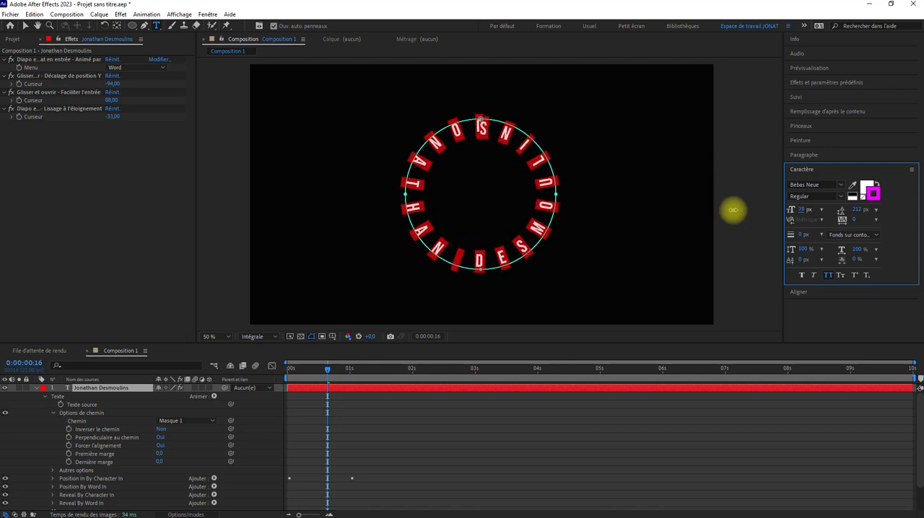
pyautogui.click(435, 431)
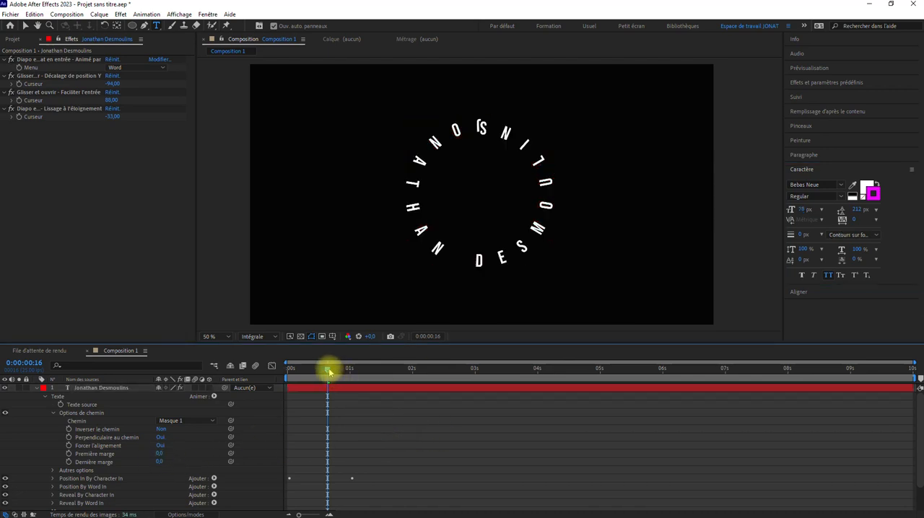
pyautogui.moveTo(329, 371); pyautogui.dragTo(212, 371)
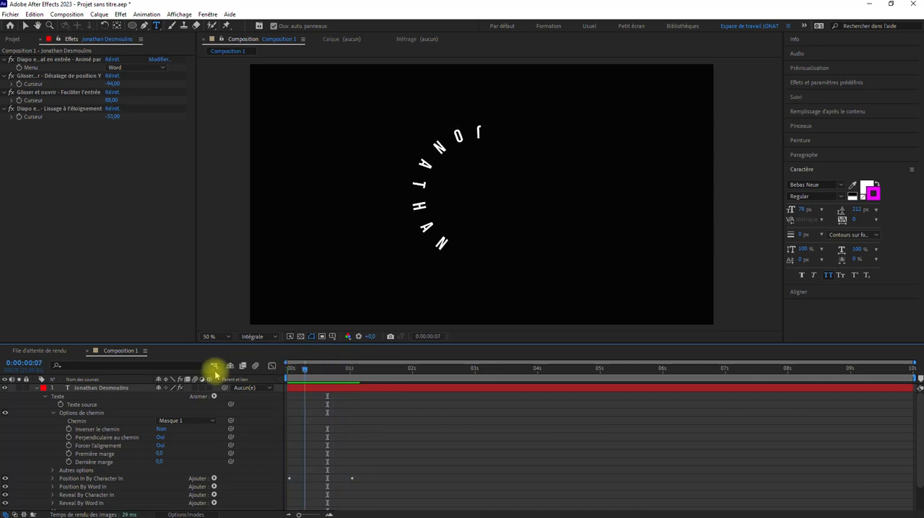
# Try to delete the title's entries from Autres options to Reveal By Word In, undo the attempt and reopen the Texte group.
pyautogui.click(52, 414)
pyautogui.click(83, 420)
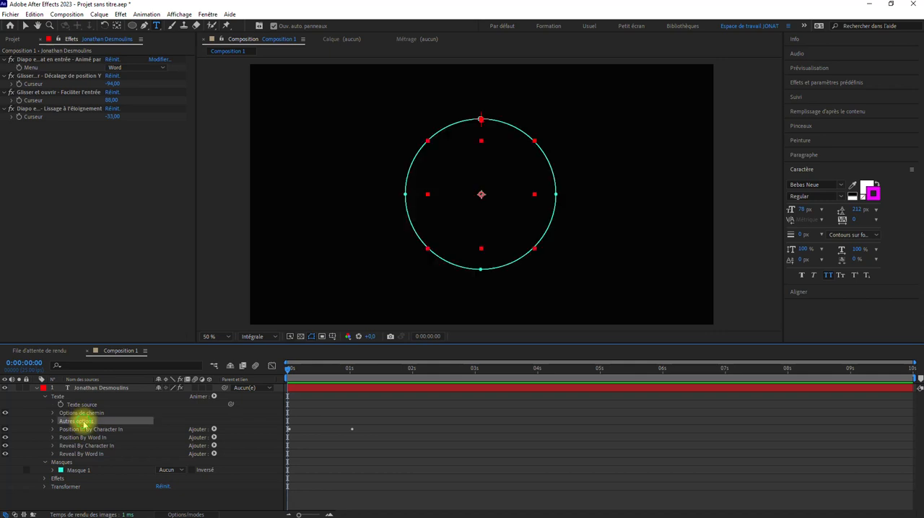
pyautogui.press('Delete')
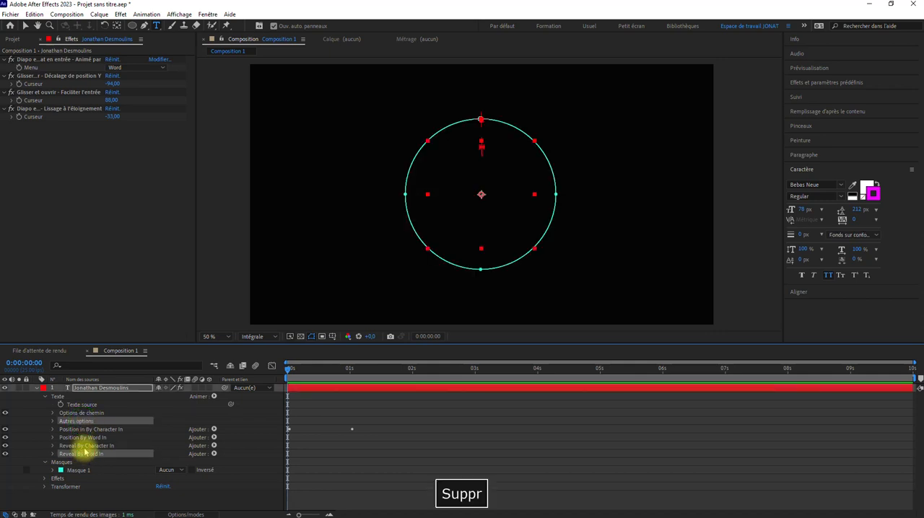
pyautogui.hotkey('ctrl', 'z')
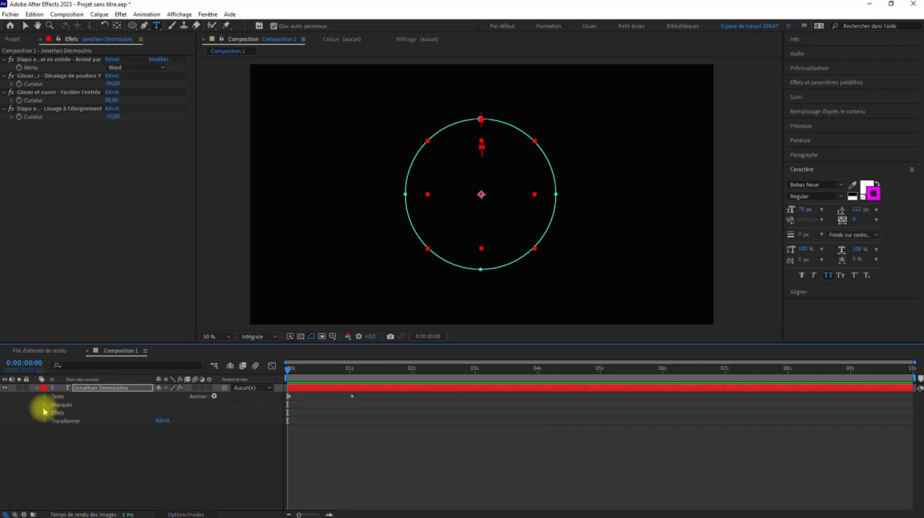
pyautogui.click(45, 397)
pyautogui.click(20, 434)
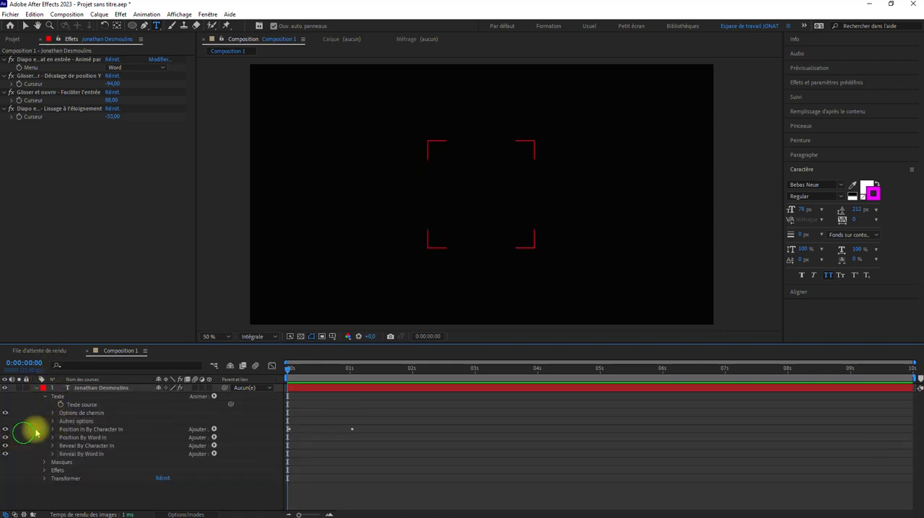
# Delete the Position In By Character In, Position By Word In, Reveal By Character In and Reveal By Word In animators from the title.
pyautogui.click(71, 429)
pyautogui.press('Delete')
pyautogui.press('Delete')
pyautogui.press('Delete')
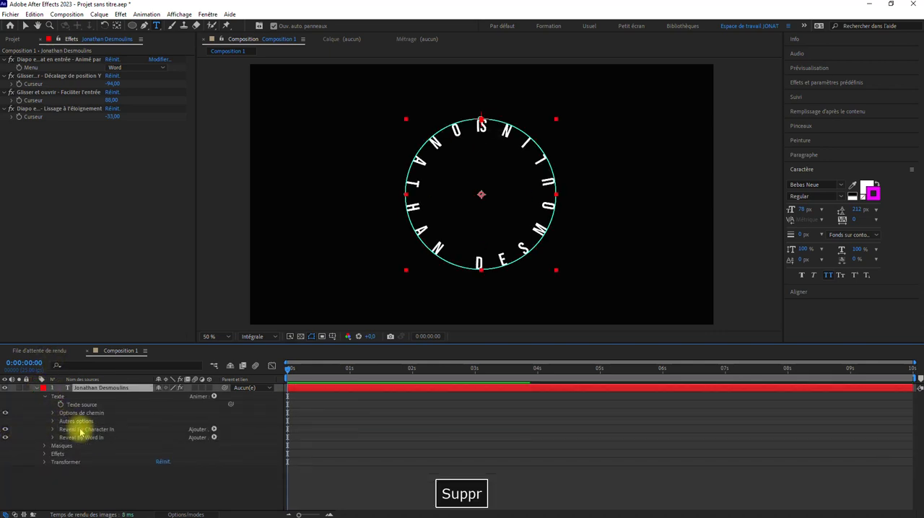
pyautogui.press('Delete')
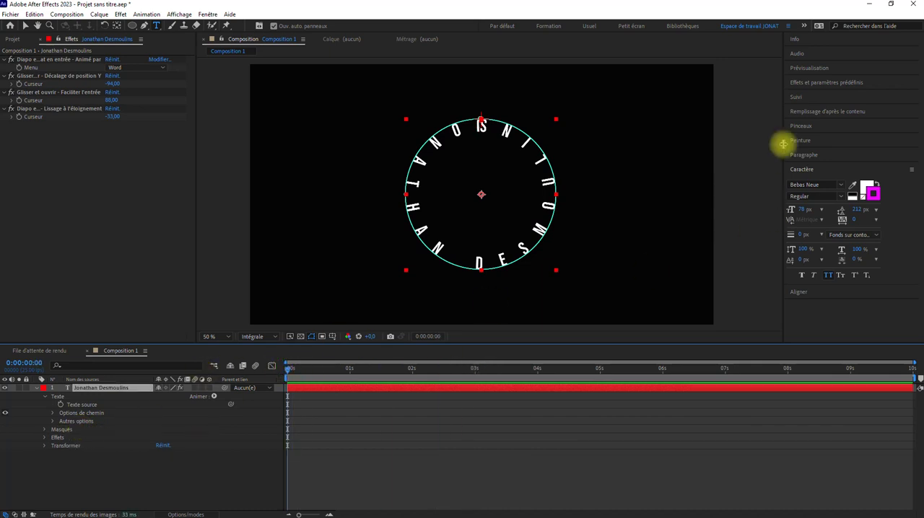
# Apply the Chute par caractère preset from the Text > Animate In presets to the circular title.
pyautogui.click(823, 82)
pyautogui.click(790, 105)
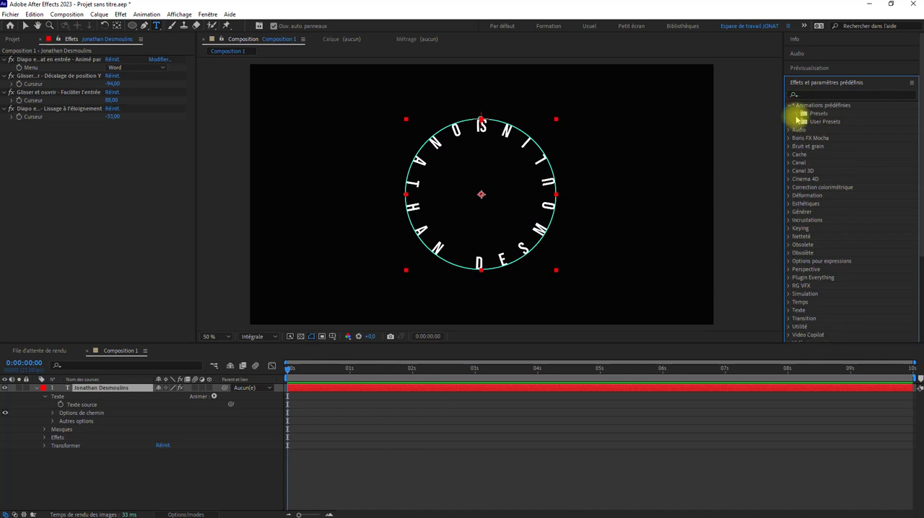
pyautogui.click(797, 114)
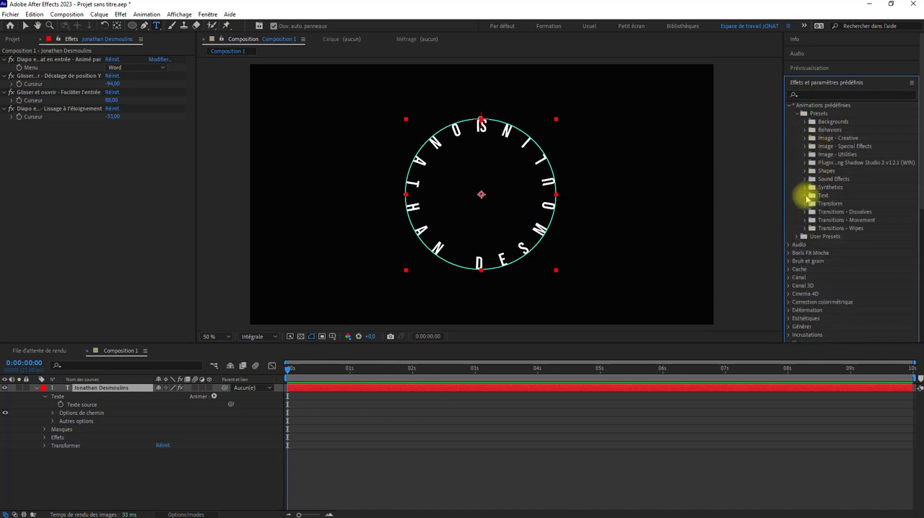
pyautogui.click(805, 197)
pyautogui.click(813, 212)
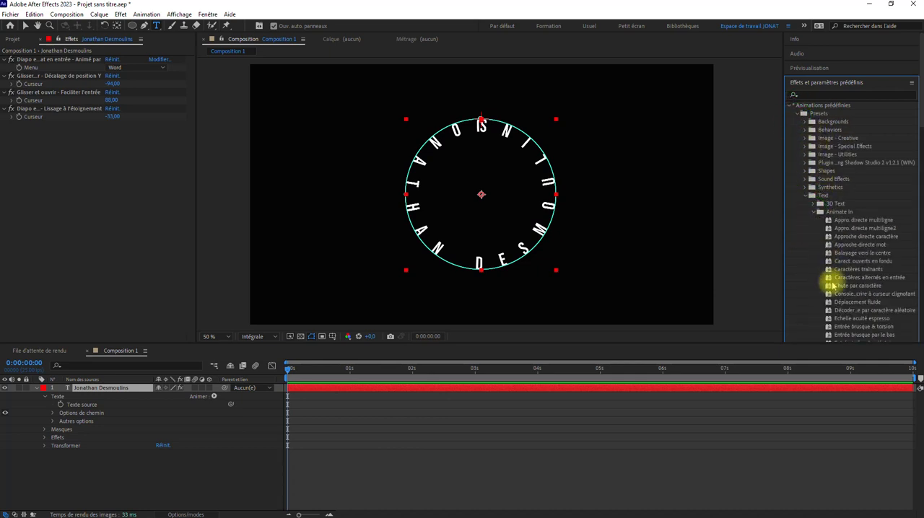
pyautogui.moveTo(849, 289); pyautogui.dragTo(530, 184)
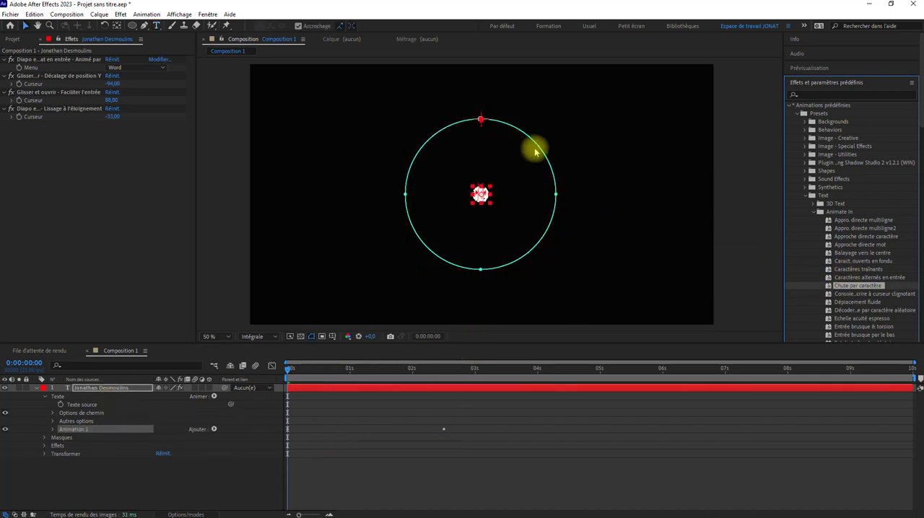
# Expand the title's Options de chemin and play back the falling-character animation.
pyautogui.click(52, 414)
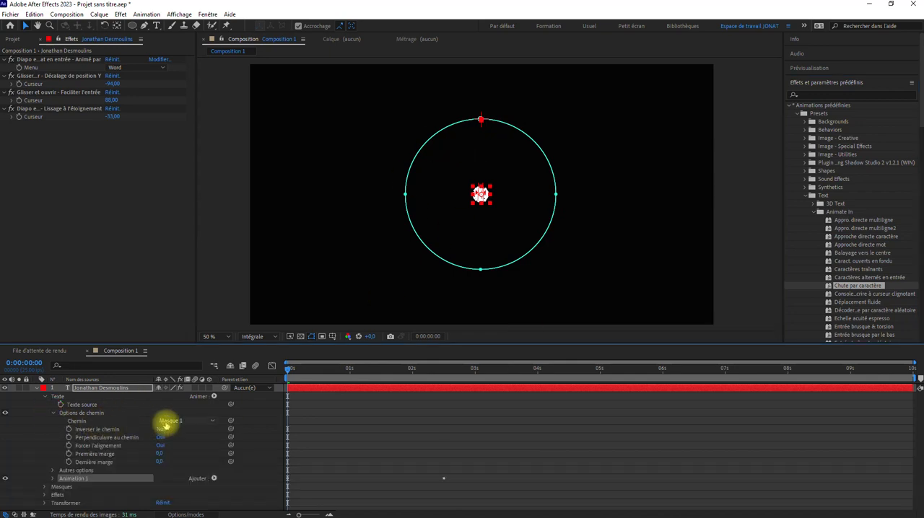
pyautogui.press('space')
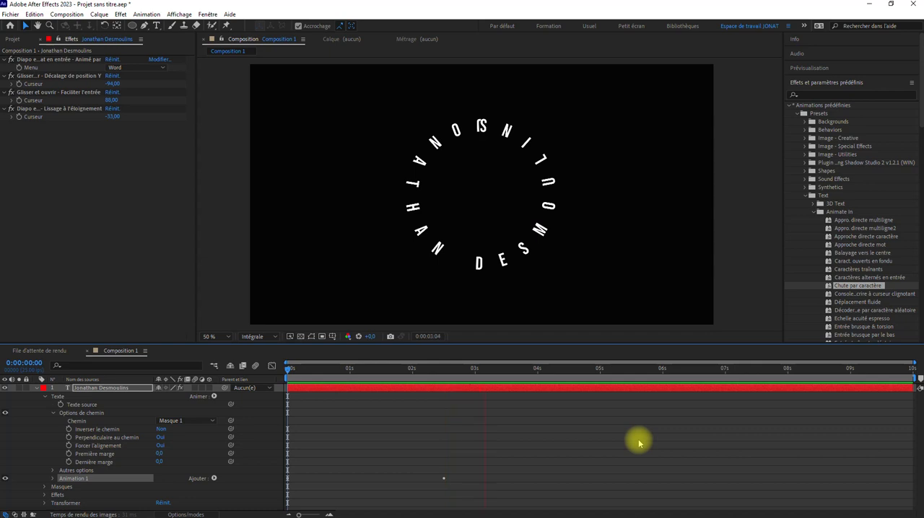
pyautogui.press('space')
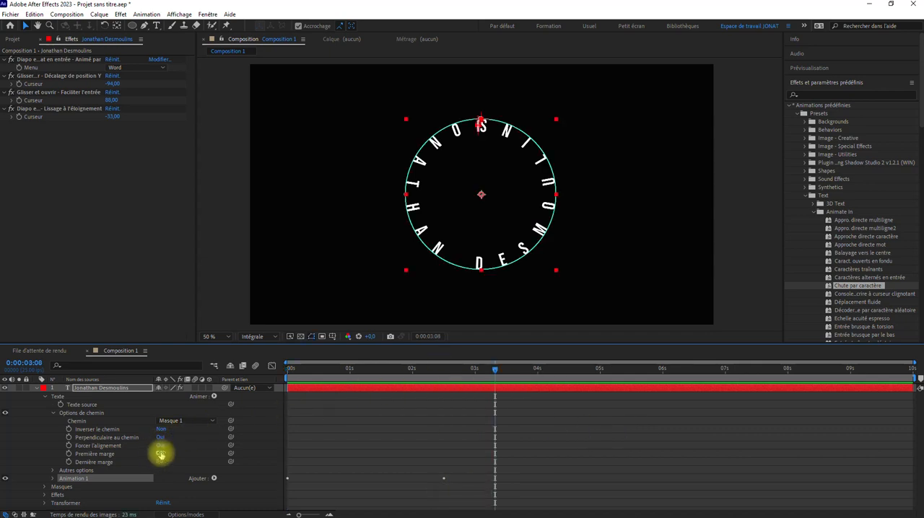
# Set Première marge to 48 and Dernière marge to -7, and keyframe both at the start of the composition.
pyautogui.moveTo(160, 453)
pyautogui.mouseDown()
pyautogui.moveTo(207, 450)
pyautogui.moveTo(181, 450)
pyautogui.moveTo(177, 475)
pyautogui.moveTo(192, 456)
pyautogui.moveTo(151, 453)
pyautogui.mouseUp()
pyautogui.moveTo(495, 370); pyautogui.dragTo(150, 387)
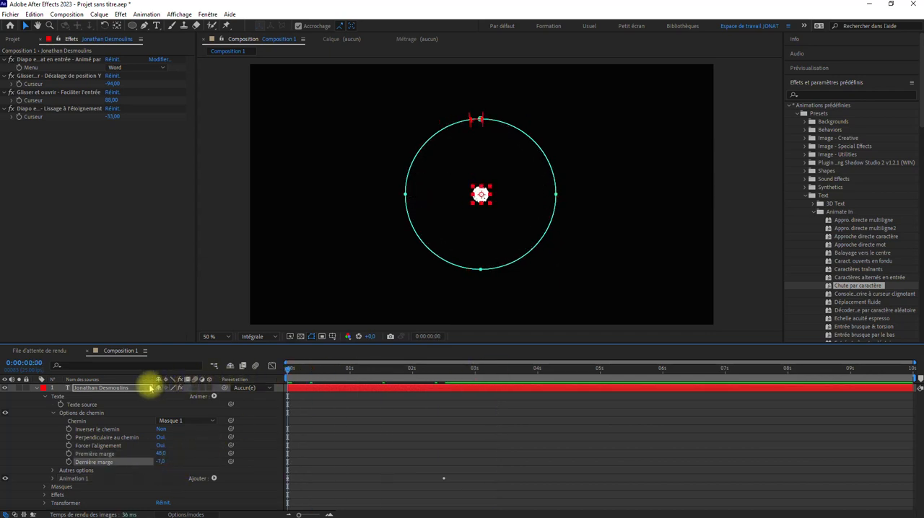
pyautogui.click(69, 453)
pyautogui.click(69, 462)
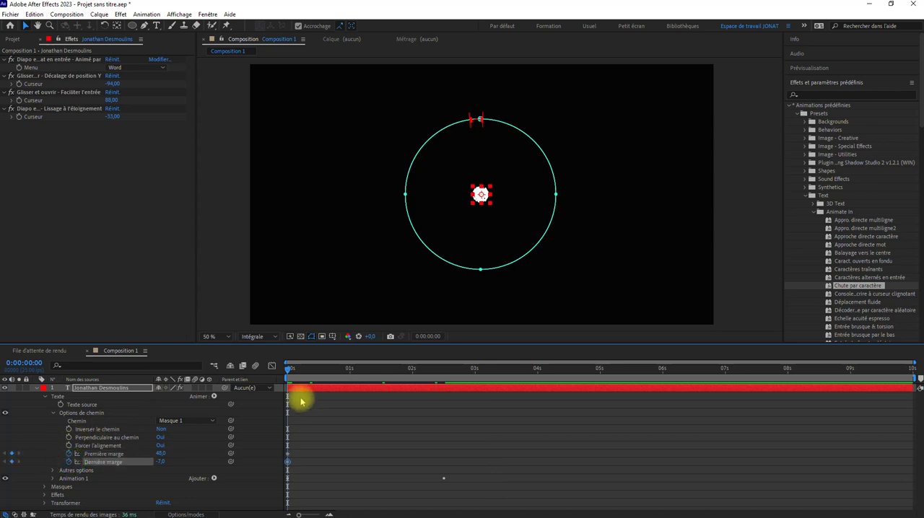
# At 0:00:02:13, keyframe Première marge at 191 and Dernière marge at -208 to open a gap in the circle.
pyautogui.moveTo(289, 370); pyautogui.dragTo(445, 380)
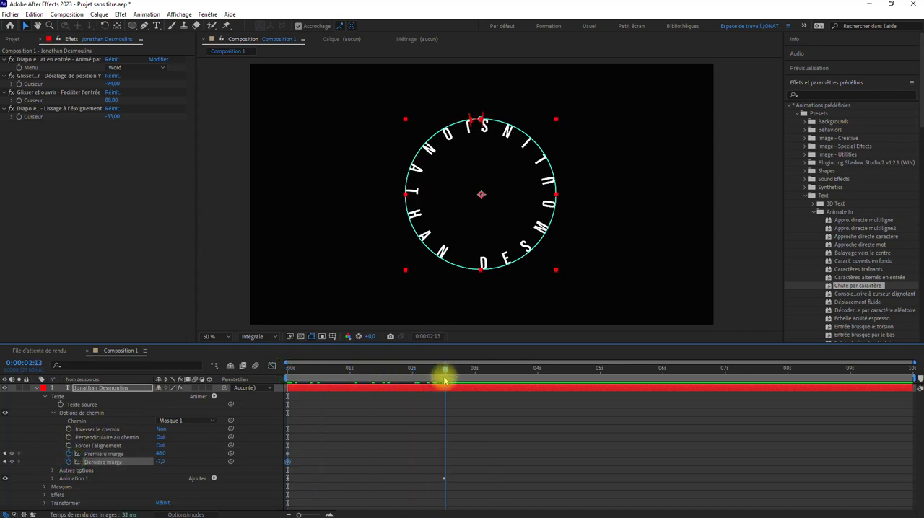
pyautogui.moveTo(160, 453); pyautogui.dragTo(230, 452)
pyautogui.moveTo(160, 462); pyautogui.dragTo(39, 435)
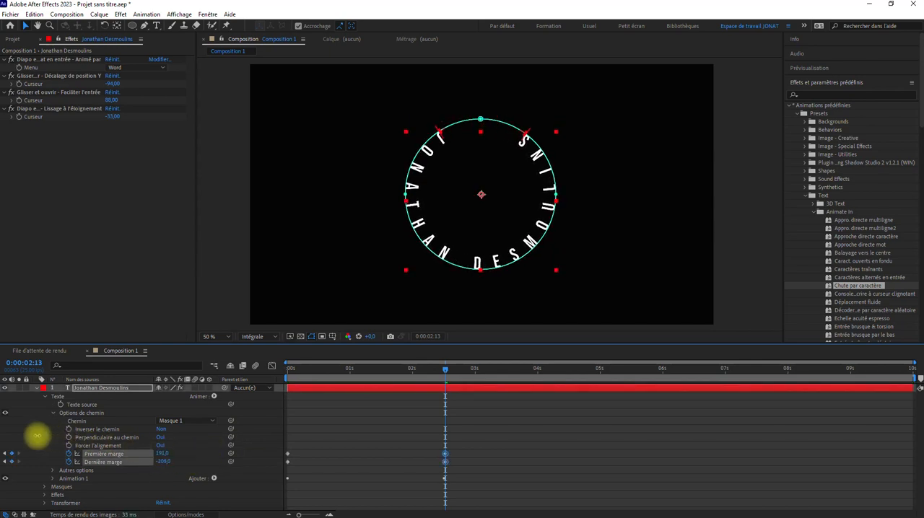
pyautogui.click(37, 436)
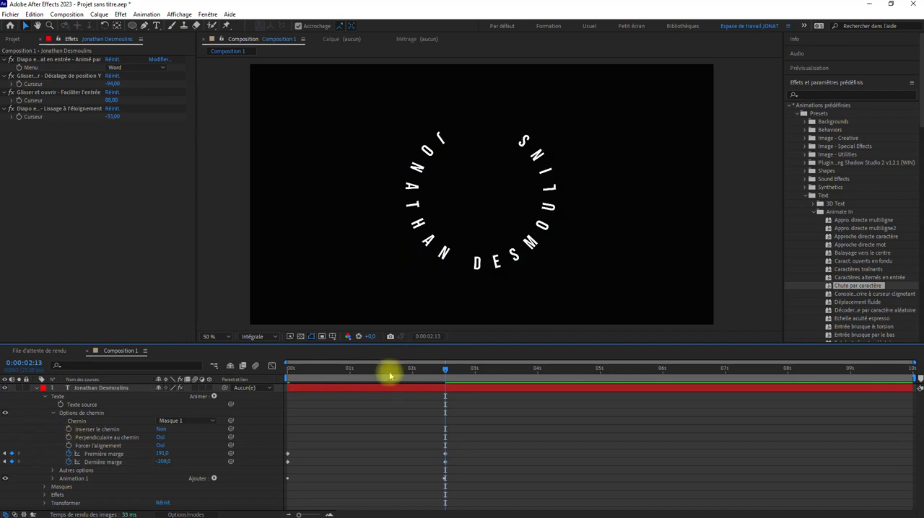
# Play the margin animation from the start of the composition and collapse the title layer's properties.
pyautogui.moveTo(389, 372); pyautogui.dragTo(152, 398)
pyautogui.press('space')
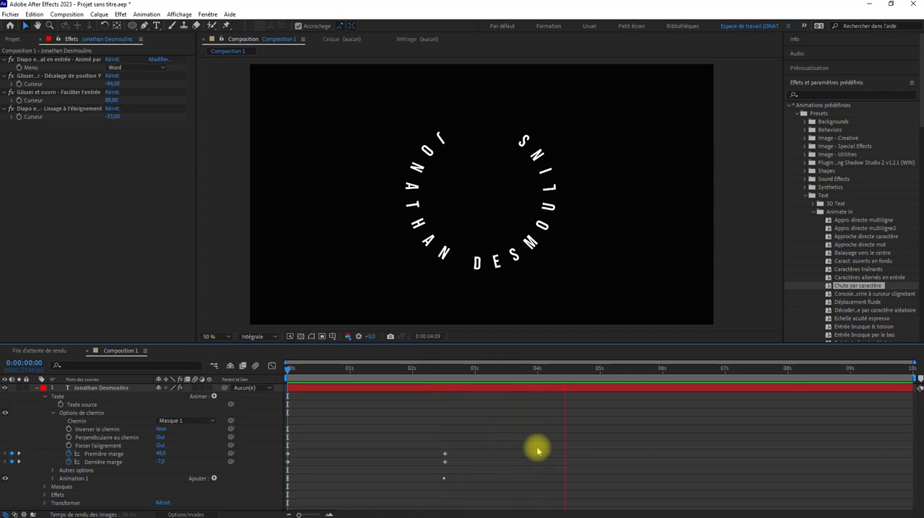
pyautogui.press('space')
pyautogui.click(37, 387)
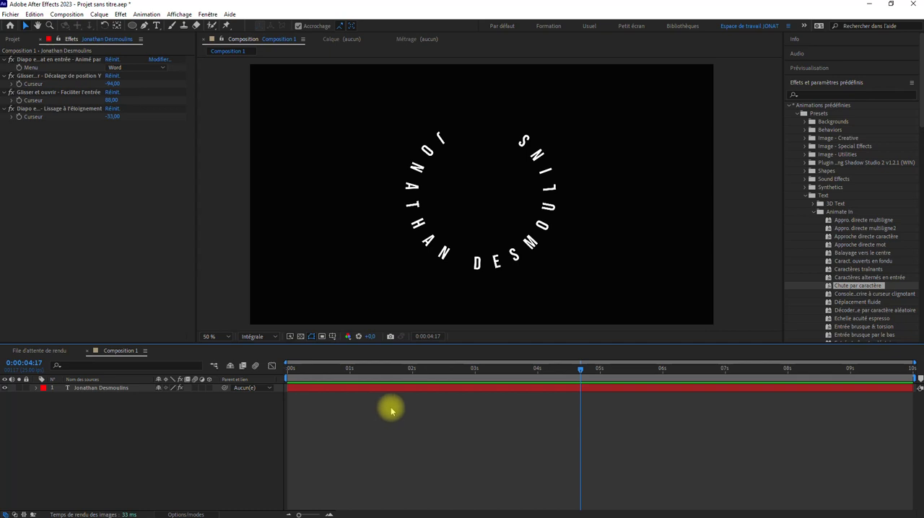
# Apply the Turbulences distortion effect to the title with Quantité 77 and Taille 113.
pyautogui.click(102, 388)
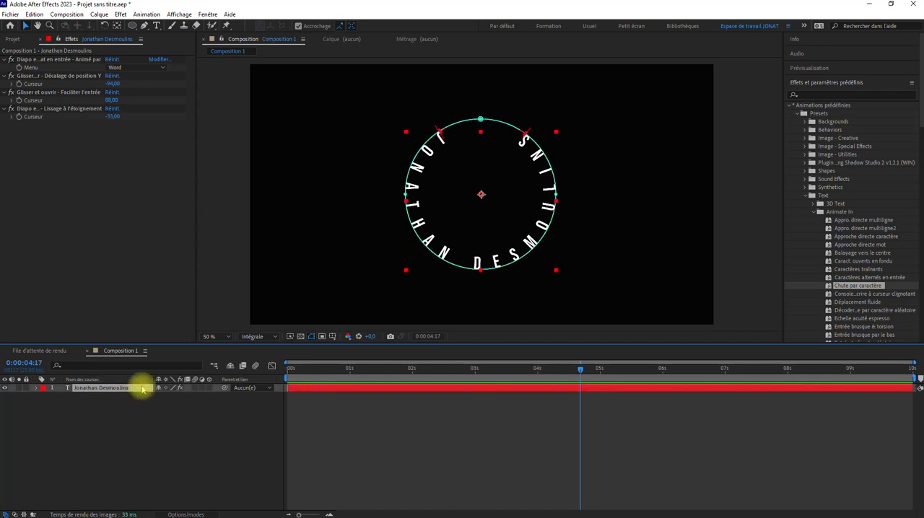
pyautogui.click(122, 15)
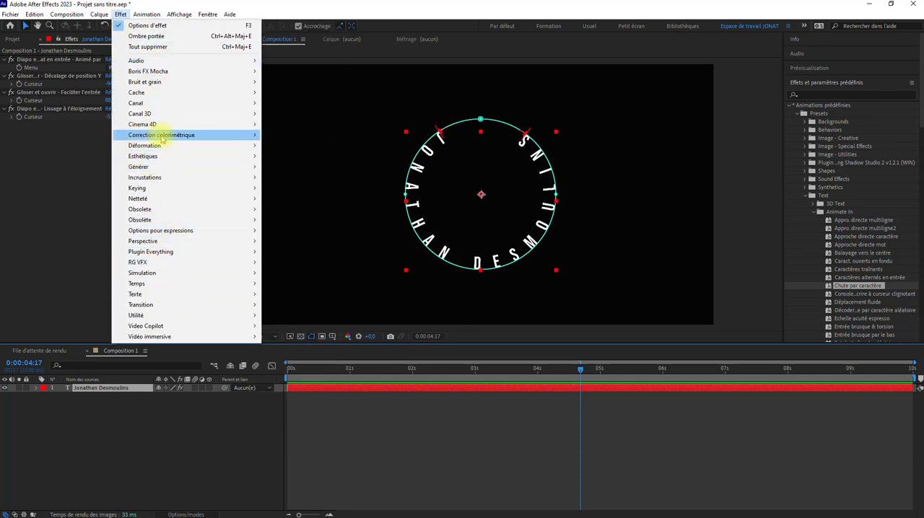
pyautogui.moveTo(137, 146)
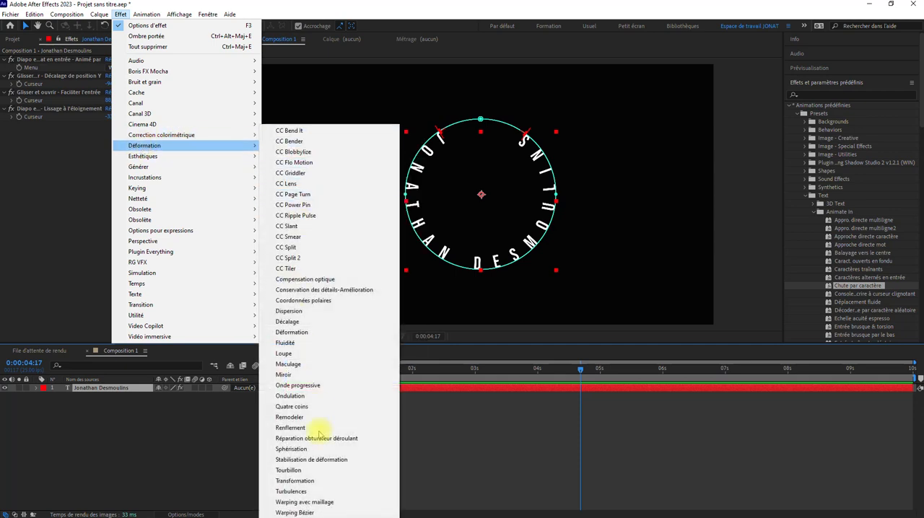
pyautogui.click(292, 490)
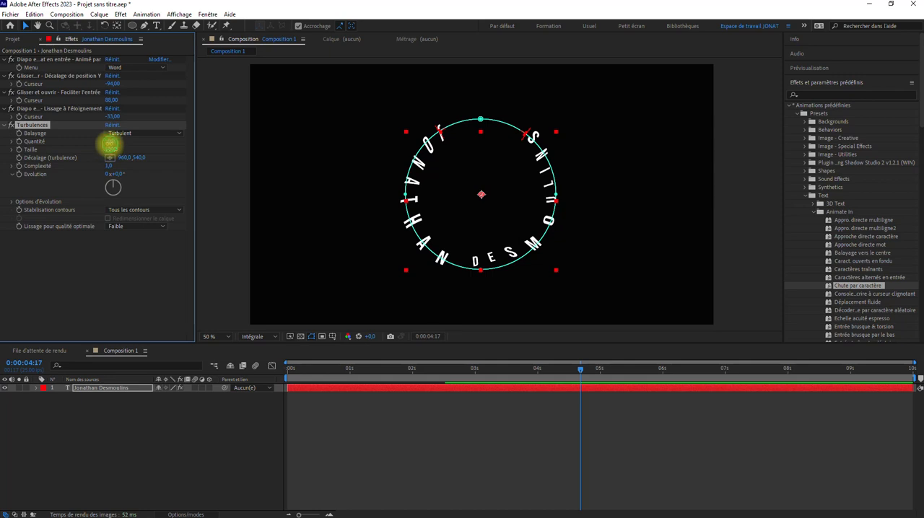
pyautogui.moveTo(110, 144)
pyautogui.mouseDown()
pyautogui.moveTo(93, 144)
pyautogui.moveTo(151, 140)
pyautogui.moveTo(121, 138)
pyautogui.moveTo(165, 150)
pyautogui.moveTo(108, 148)
pyautogui.moveTo(118, 151)
pyautogui.mouseUp()
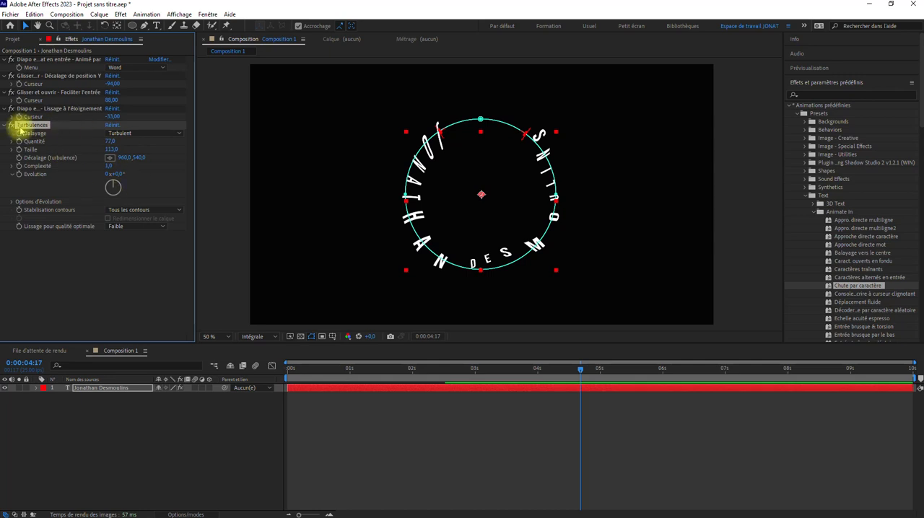
# Reveal the Turbulences properties in the timeline and keyframe Décalage (turbulence) at the start of the composition.
pyautogui.click(36, 389)
pyautogui.click(52, 415)
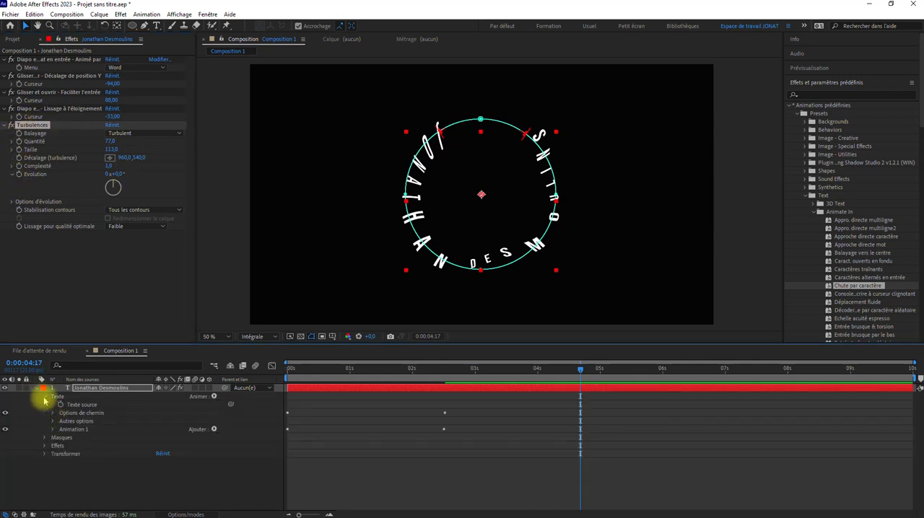
pyautogui.click(45, 397)
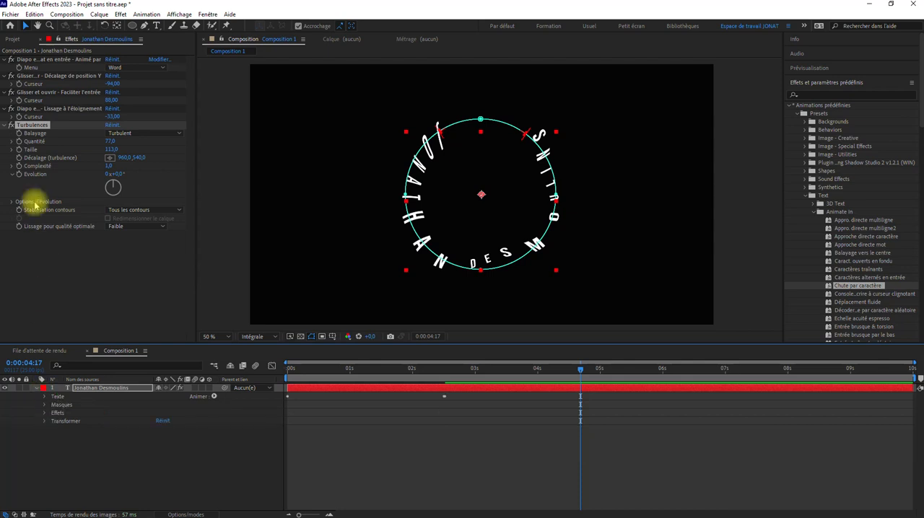
pyautogui.click(44, 413)
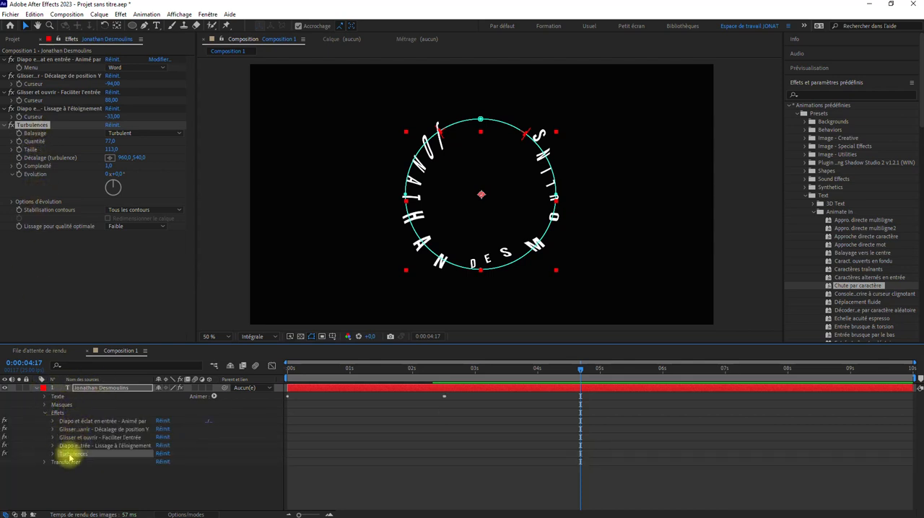
pyautogui.click(52, 454)
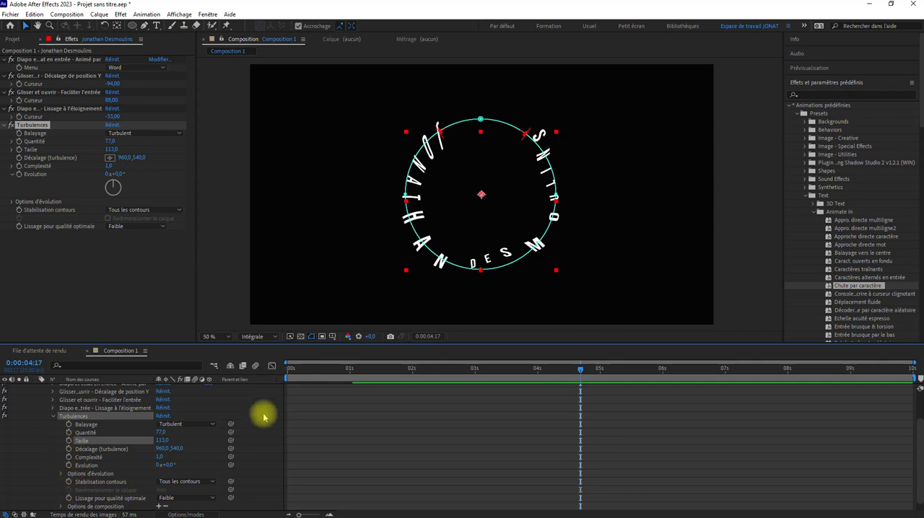
pyautogui.moveTo(347, 371); pyautogui.dragTo(288, 370)
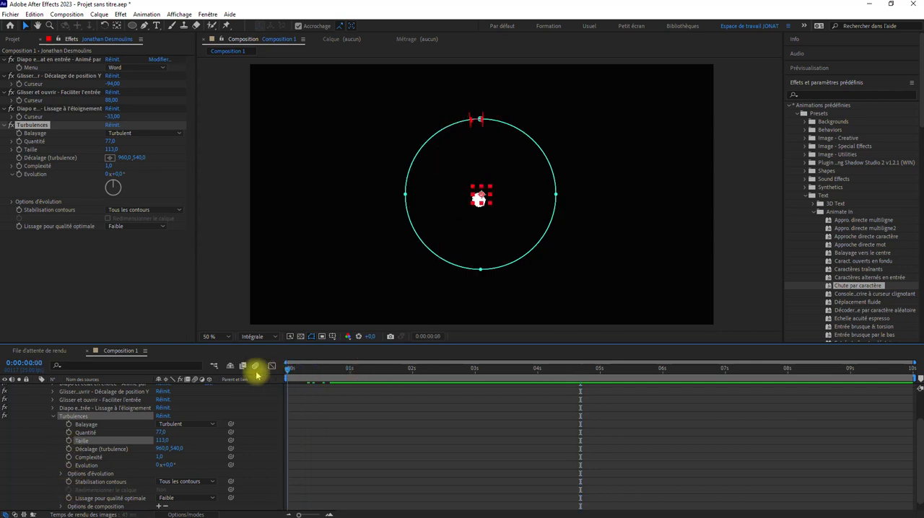
pyautogui.click(68, 449)
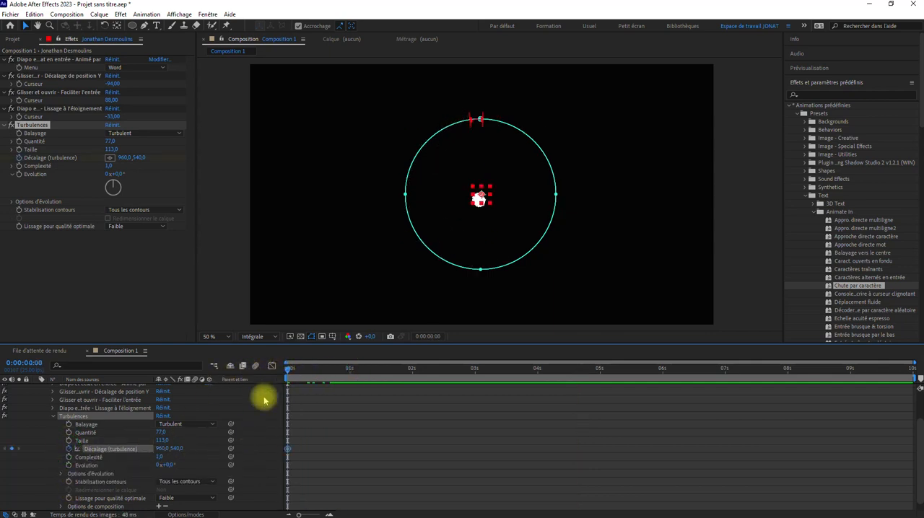
# Keyframe Décalage (turbulence) at 1438, 540 at about 3.5 s and play back the distorted title.
pyautogui.moveTo(287, 366); pyautogui.dragTo(509, 369)
pyautogui.moveTo(168, 449); pyautogui.dragTo(400, 437)
pyautogui.press('space')
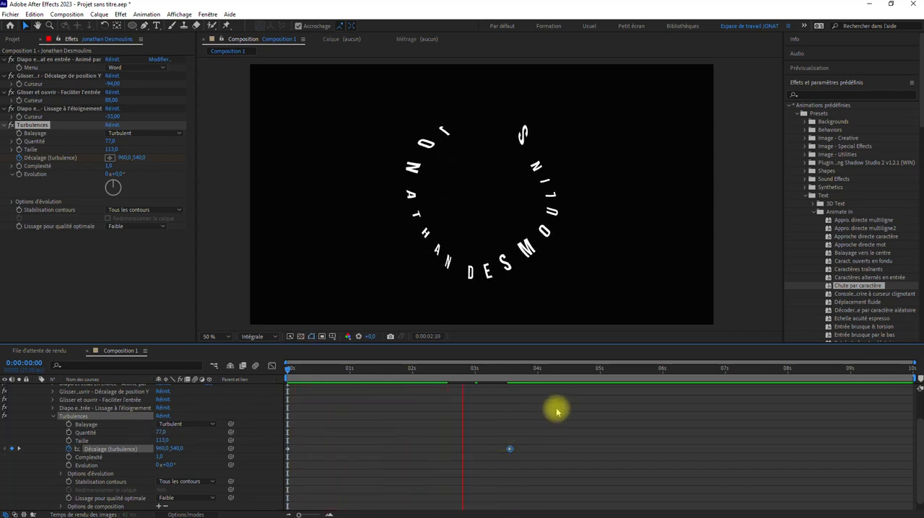
pyautogui.press('space')
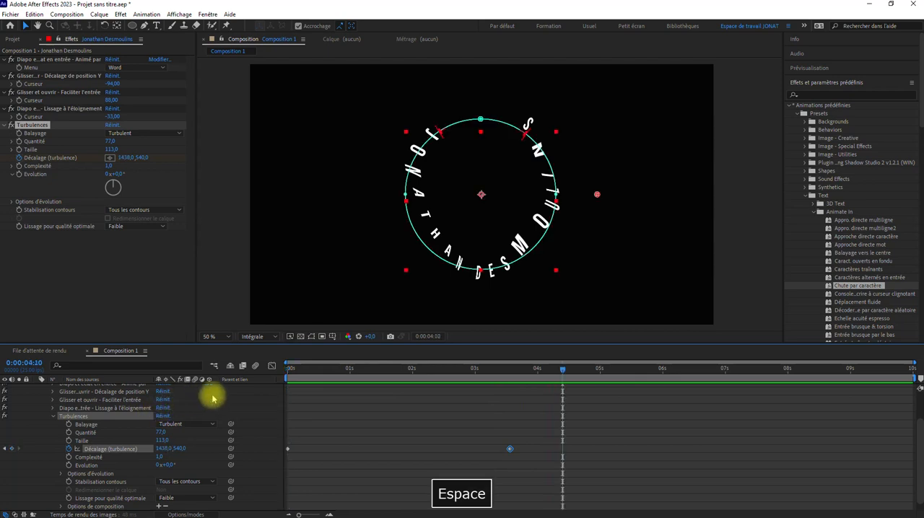
pyautogui.click(368, 413)
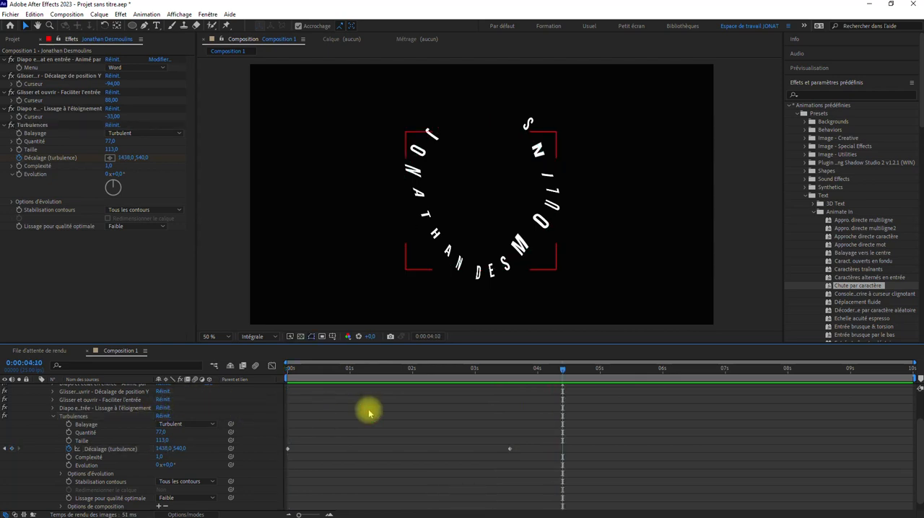